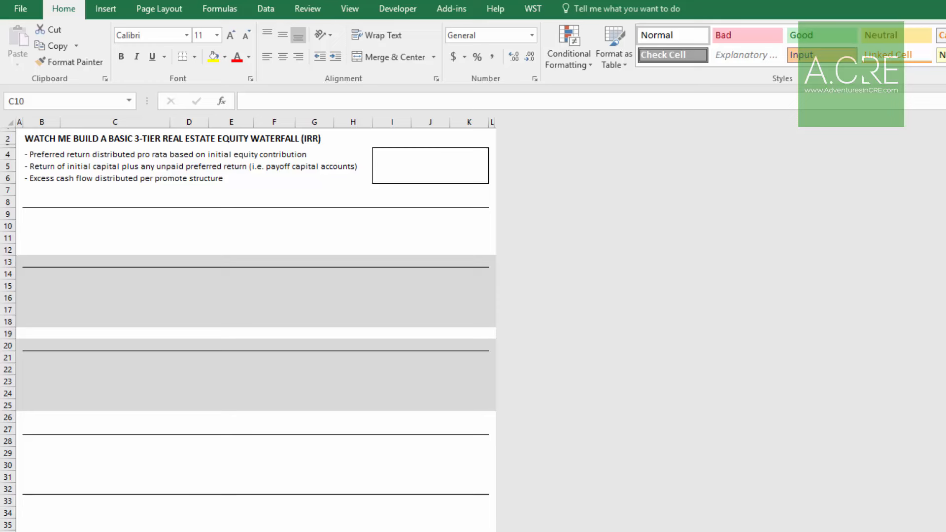
# Look through the distribution notes and the section headings from Partnership Structure and the cash flows down to Hurdle 3
pyautogui.click(98, 194)
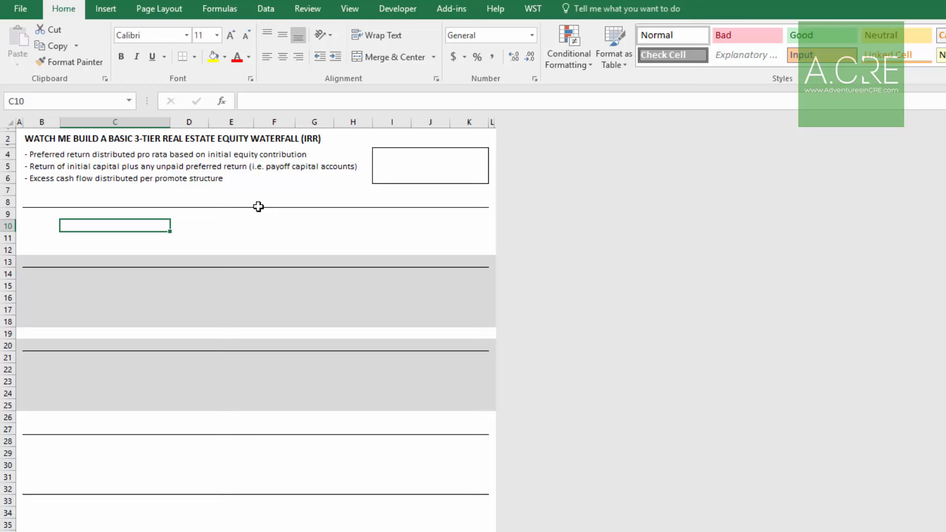
pyautogui.click(27, 201)
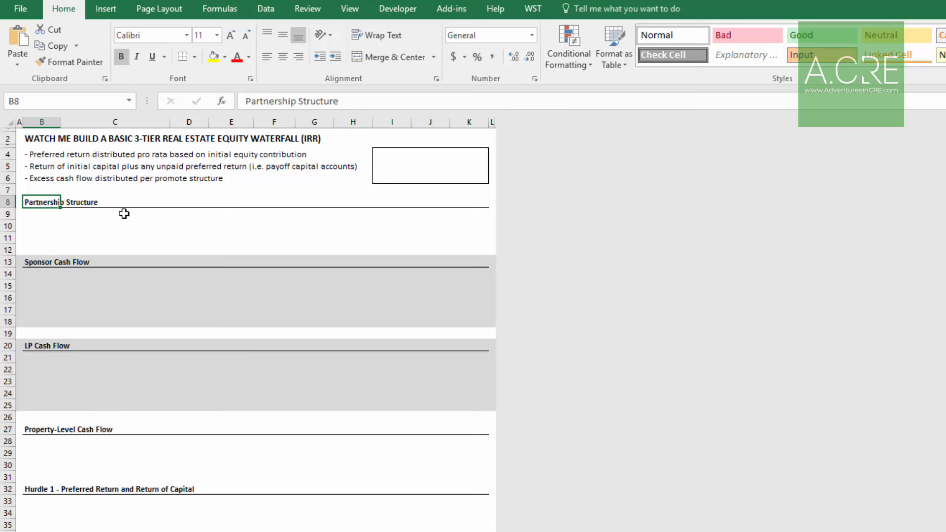
pyautogui.click(36, 262)
pyautogui.click(38, 345)
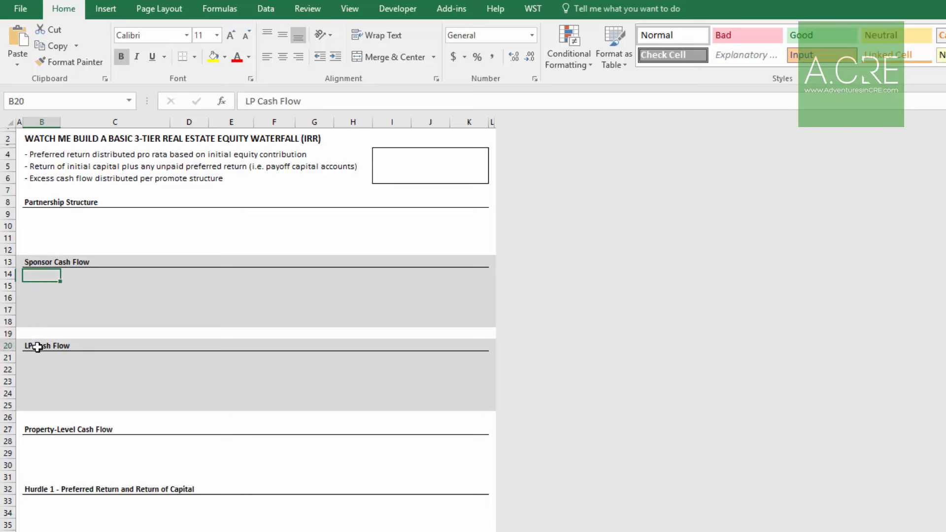
pyautogui.click(46, 261)
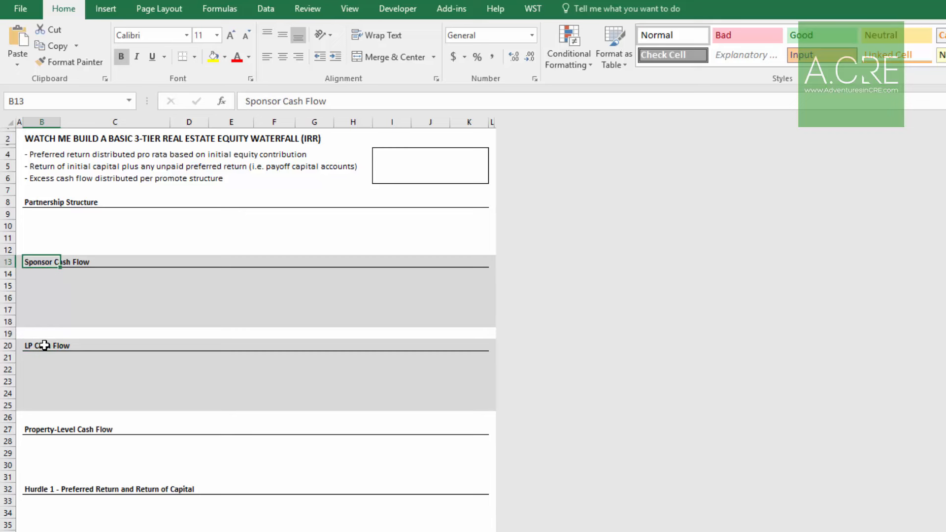
pyautogui.click(43, 345)
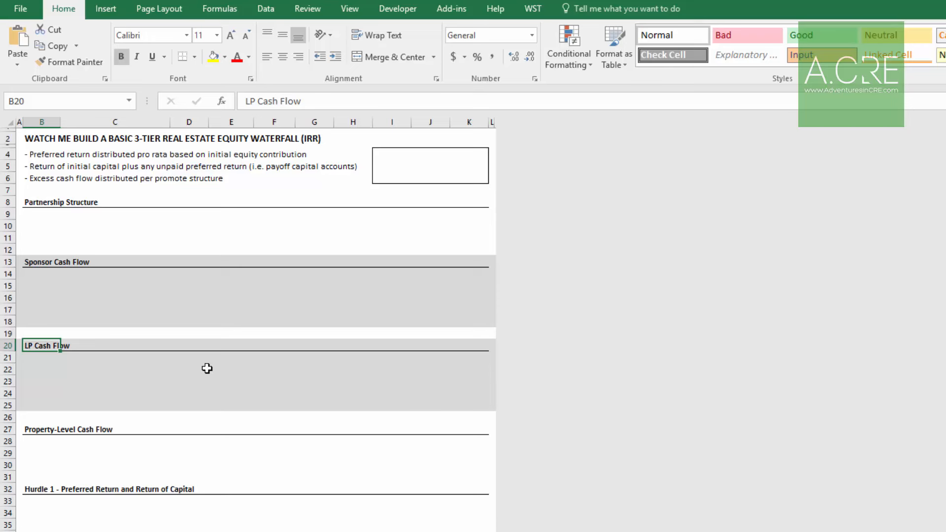
pyautogui.scroll(-4, 127, 294)
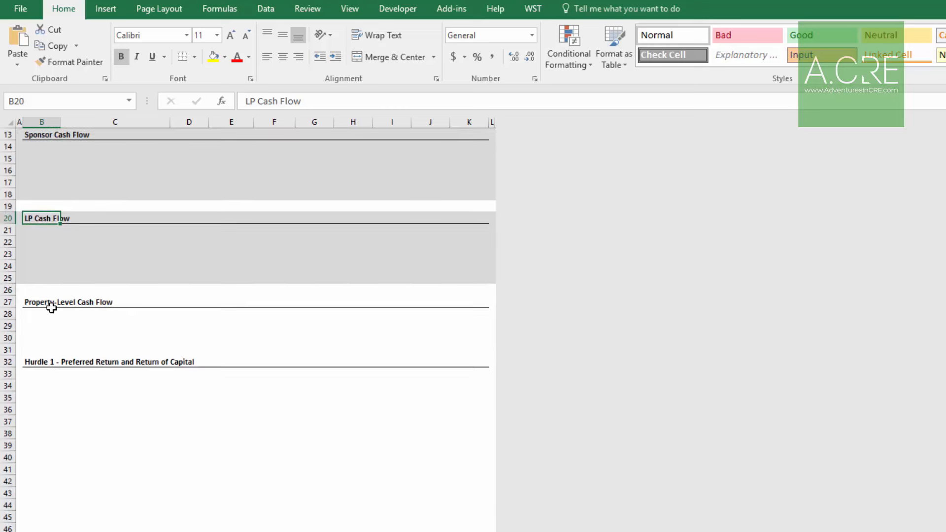
pyautogui.click(52, 305)
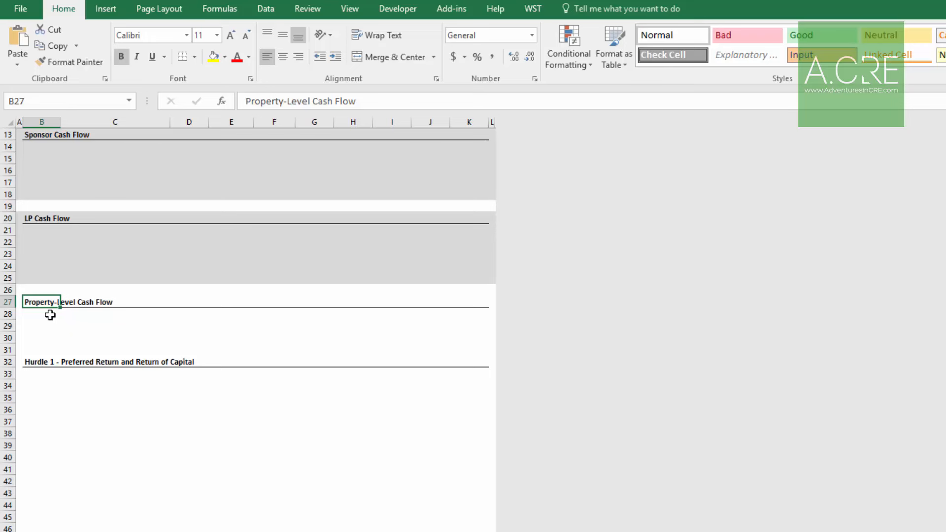
pyautogui.scroll(4, 49, 327)
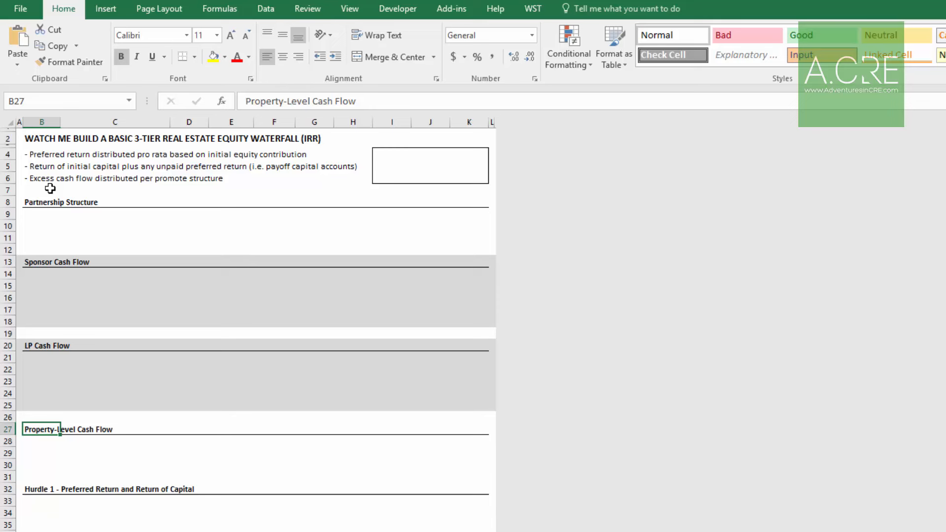
pyautogui.click(46, 159)
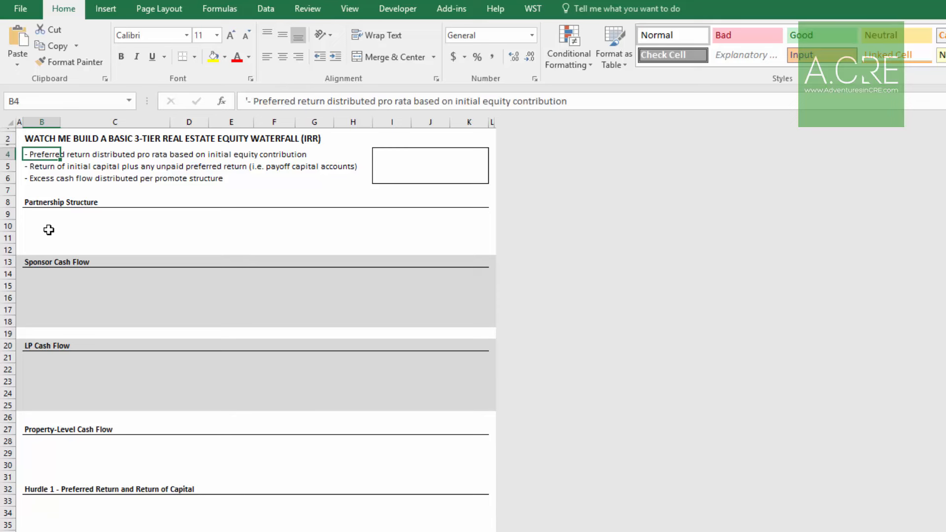
pyautogui.press('Up')
pyautogui.press('Down')
pyautogui.press('Up')
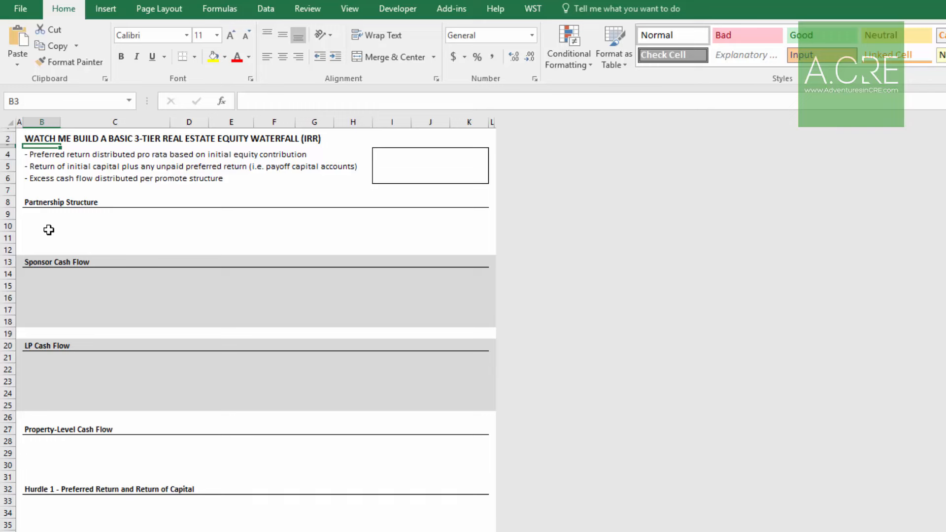
pyautogui.scroll(-5, 59, 237)
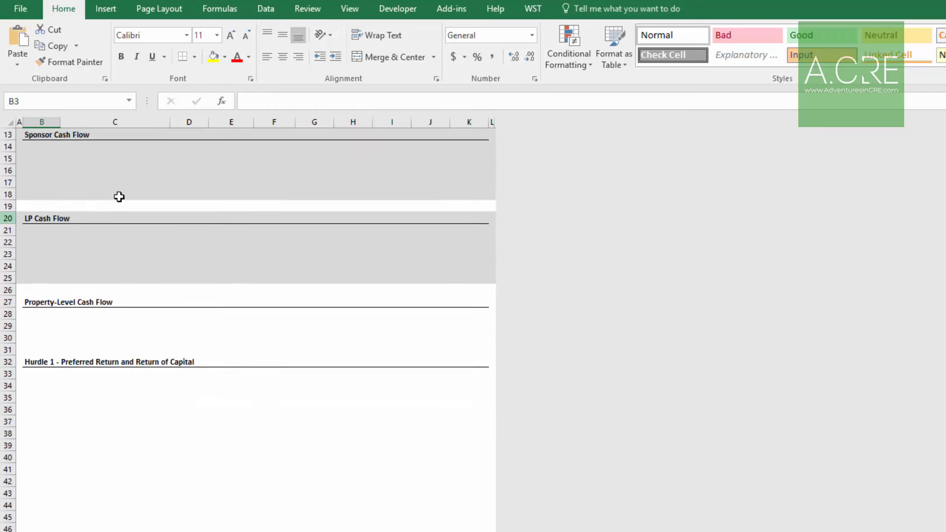
pyautogui.scroll(-3, 190, 342)
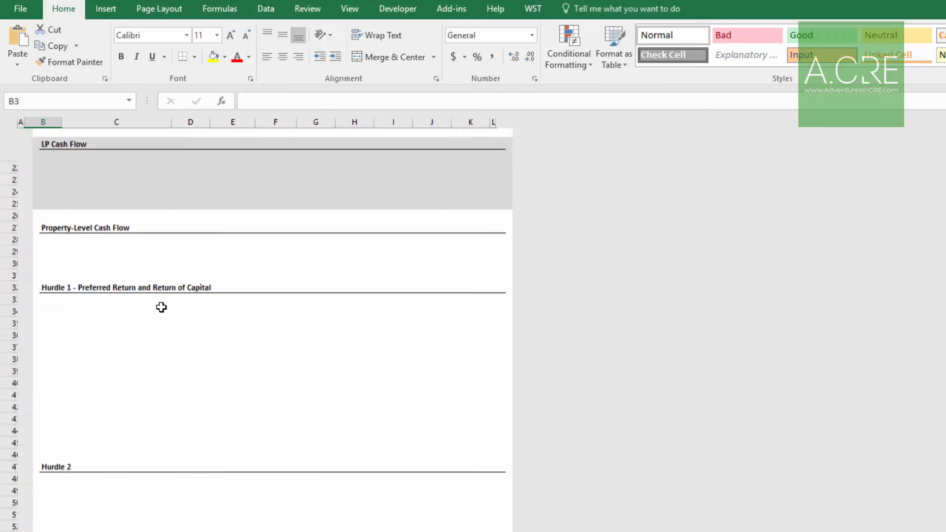
pyautogui.click(57, 218)
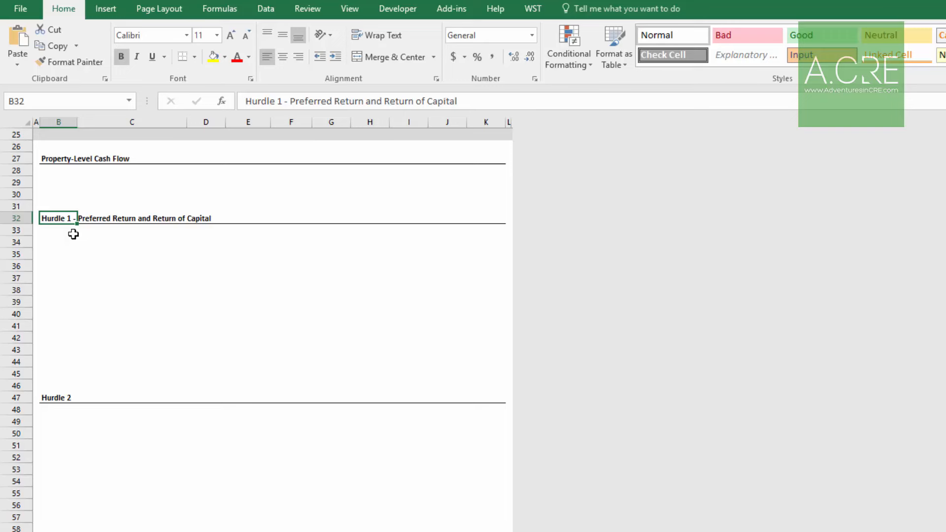
pyautogui.click(75, 399)
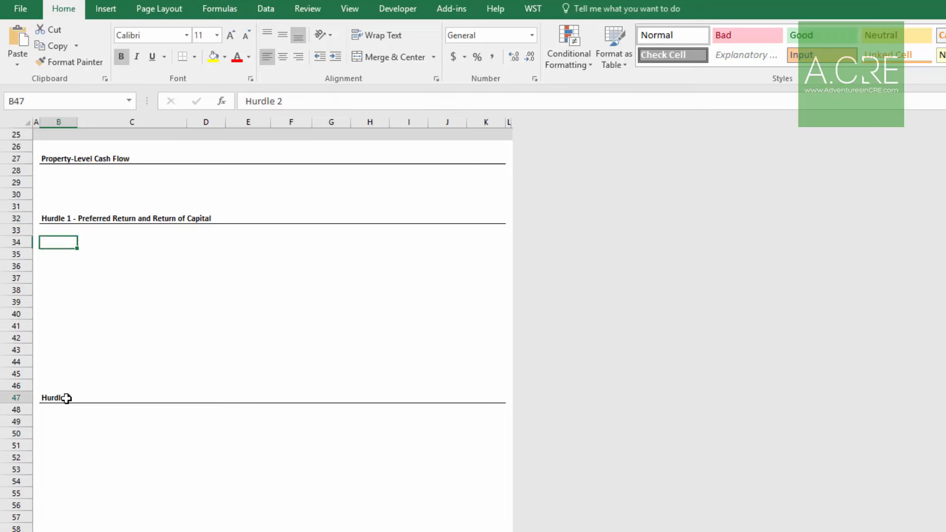
pyautogui.click(58, 458)
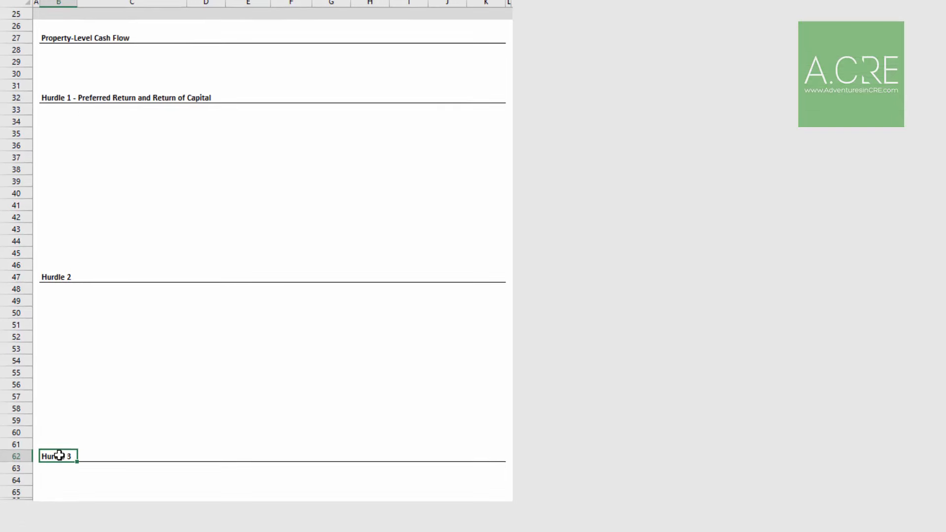
# Label B9:B11 under Partnership Structure as Sponsor Equity Share, LP Equity Share and Total Equity
pyautogui.scroll(8, 57, 454)
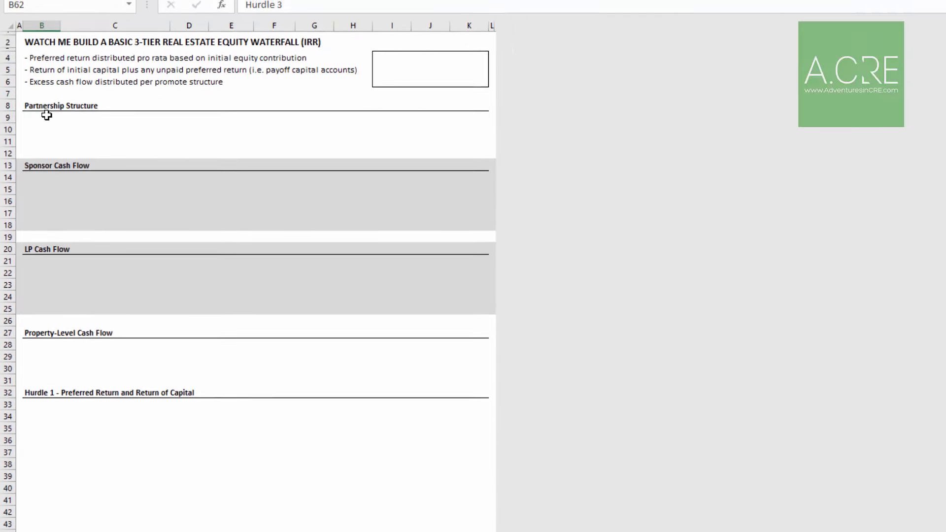
pyautogui.click(46, 116)
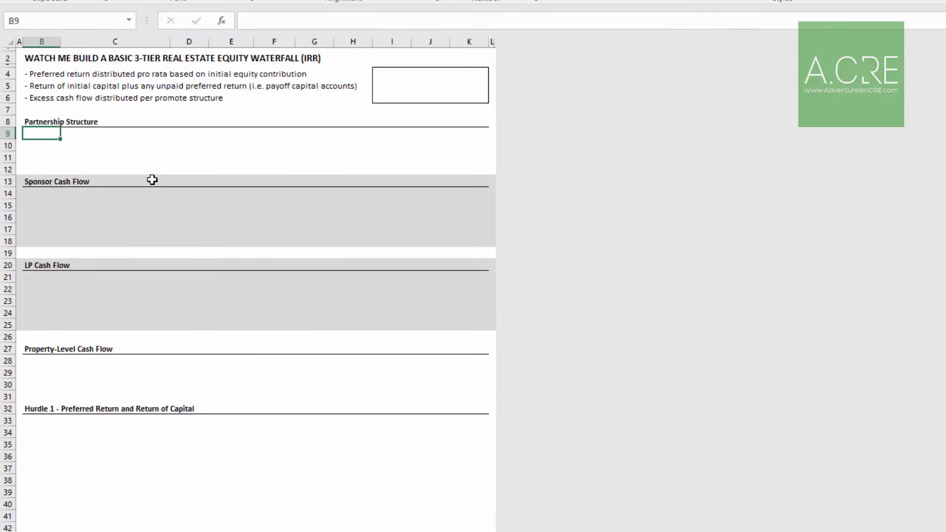
pyautogui.write('Sponsor Equity Share')
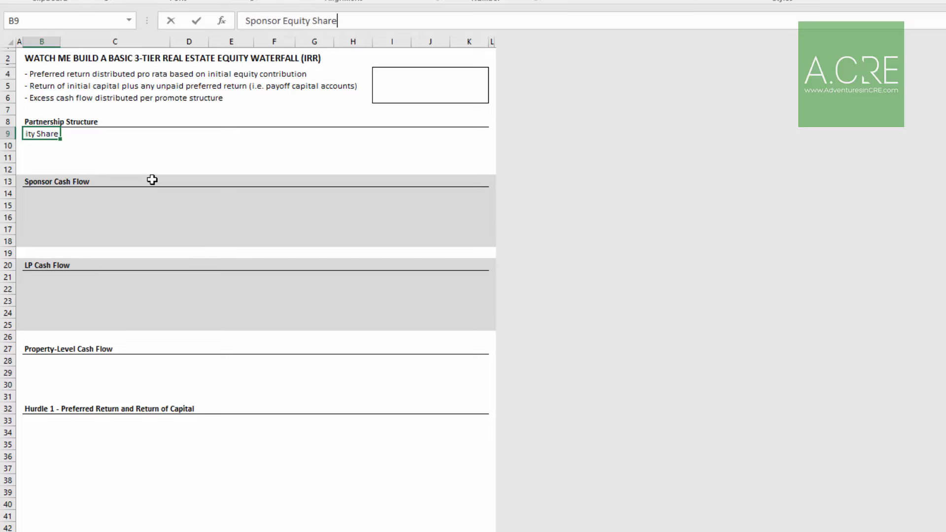
pyautogui.press('Return')
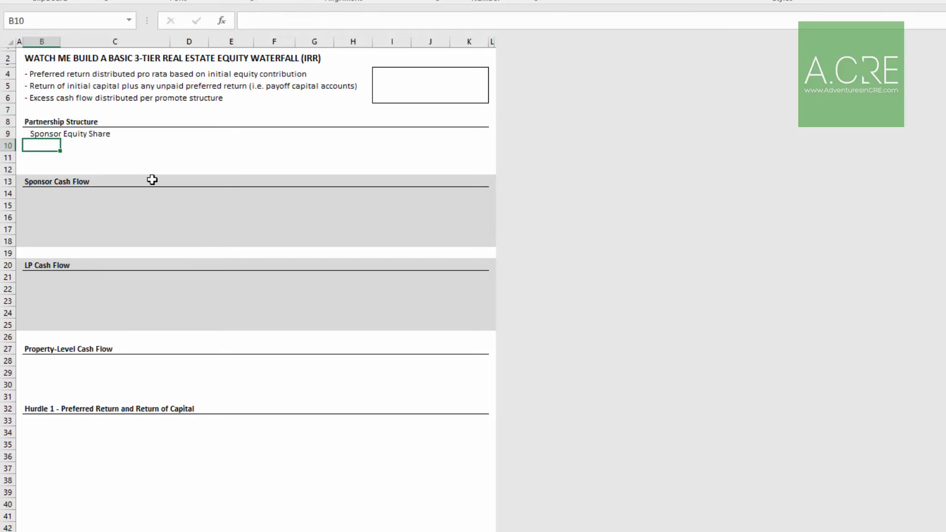
pyautogui.write('LP Equity Shar')
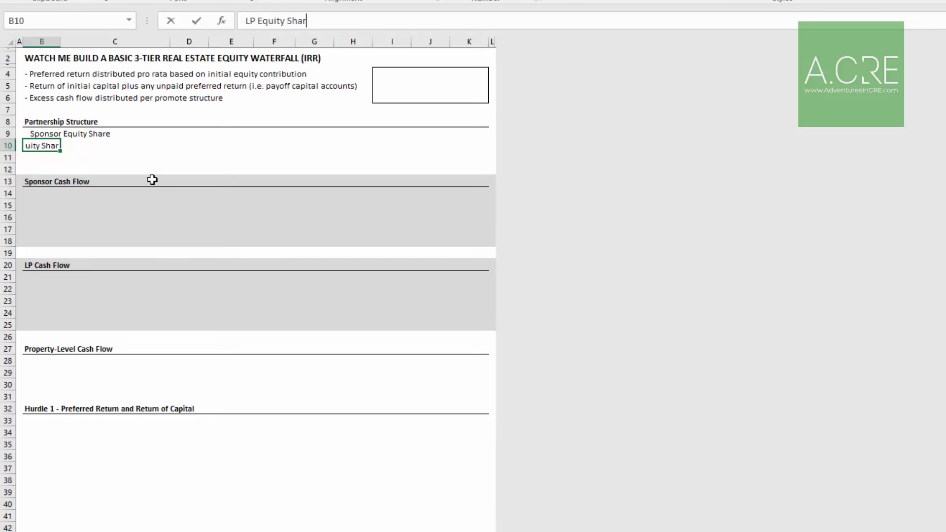
pyautogui.write('e')
pyautogui.press('Return')
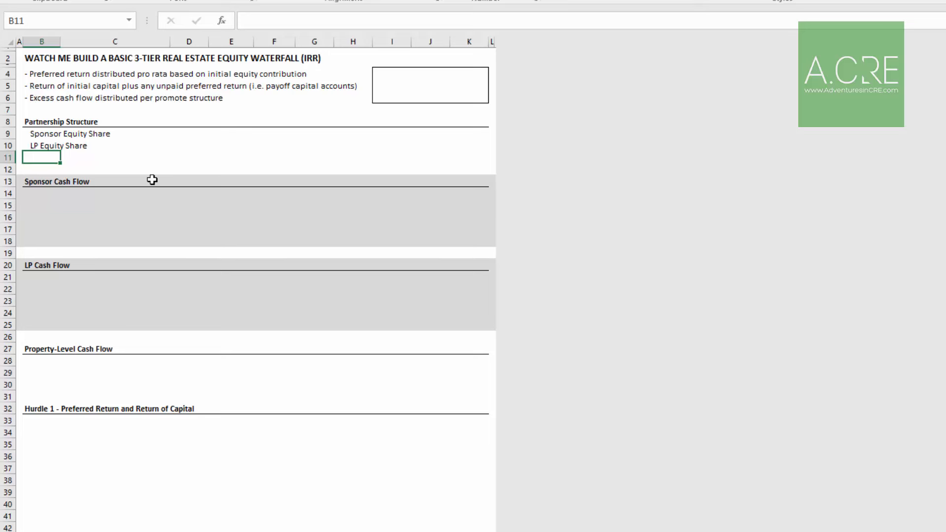
pyautogui.write('Total Equity')
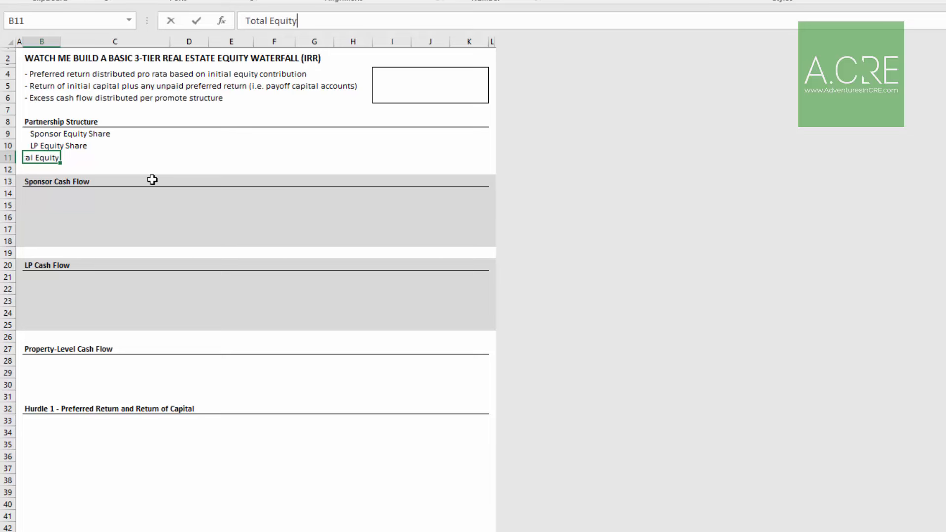
pyautogui.press('Return')
# Calculate the LP equity share in D10 as one minus the sponsor share, =1-D9
pyautogui.press('Up')
pyautogui.press('Up')
pyautogui.press('Up')
pyautogui.press('Right')
pyautogui.press('Right')
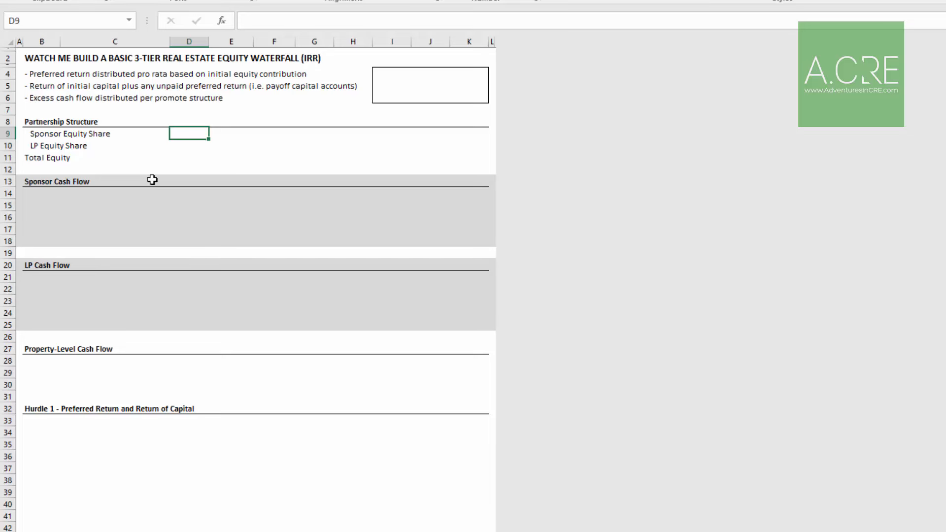
pyautogui.press('Down')
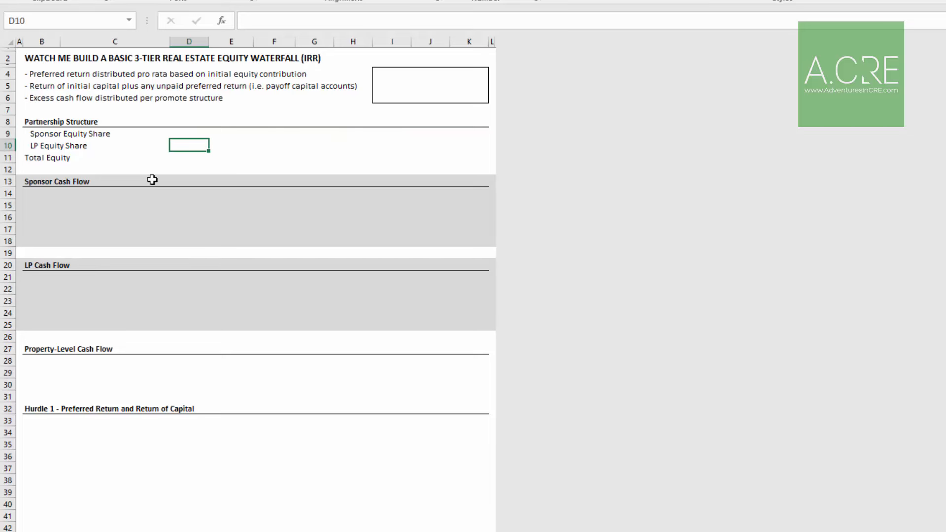
pyautogui.write('=1-')
pyautogui.press('Up')
pyautogui.press('Return')
# Set the sponsor equity share in D9 to 10%
pyautogui.press('Up')
pyautogui.press('Up')
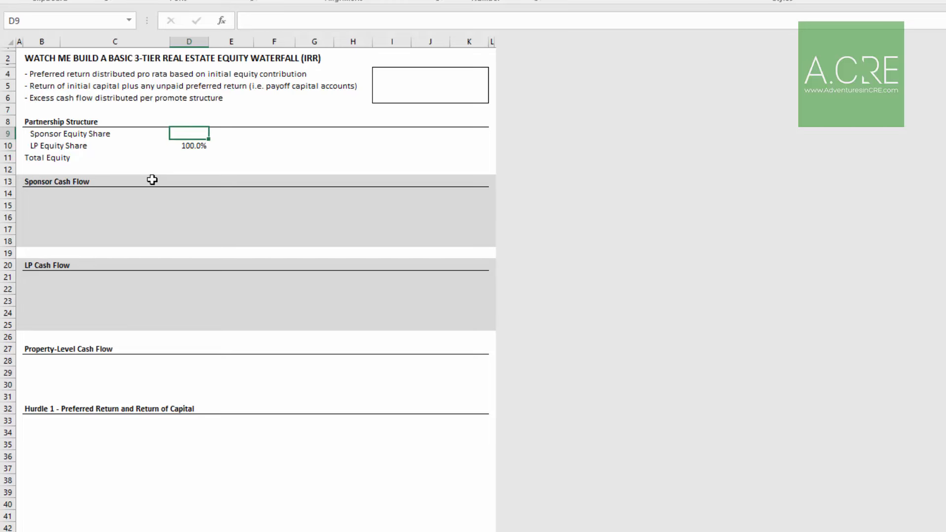
pyautogui.write('10')
pyautogui.press('Return')
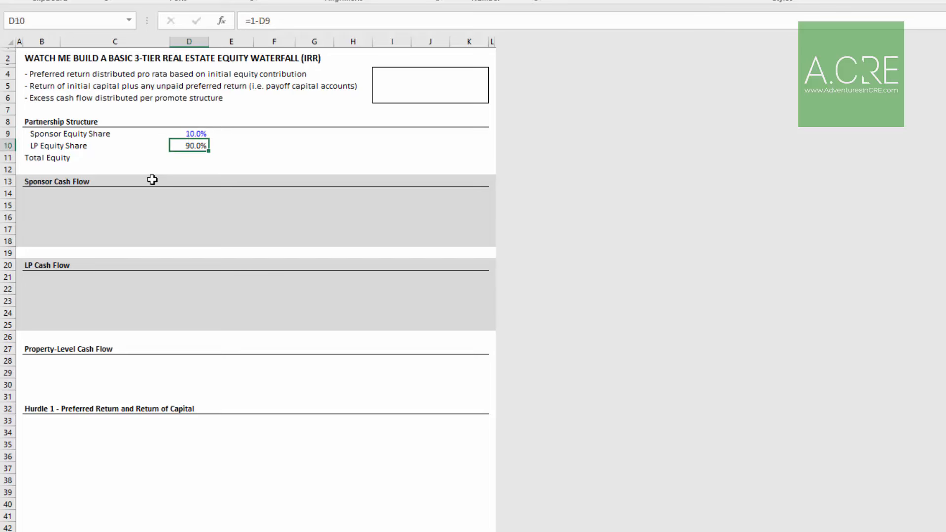
# Total the sponsor and LP shares in D11 with SUM and underline the LP share in D10
pyautogui.press('Up')
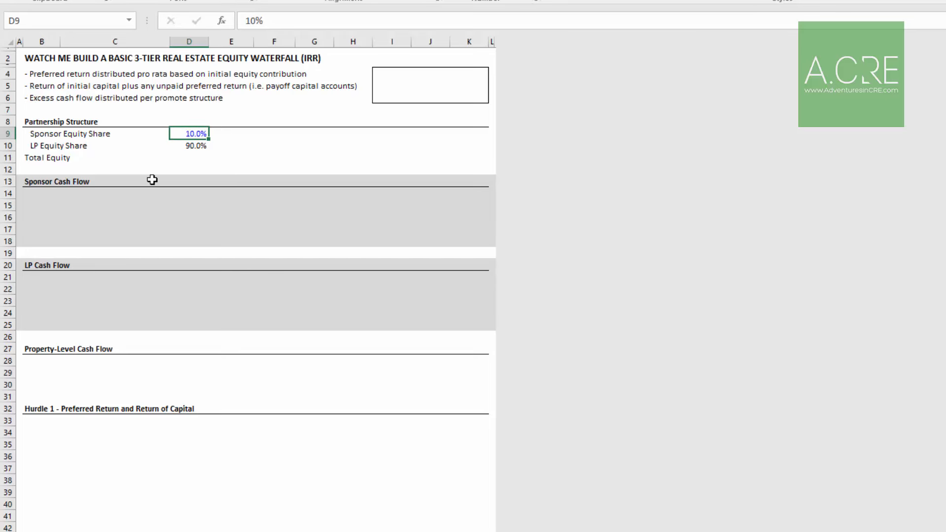
pyautogui.press('Down')
pyautogui.press('Down')
pyautogui.hotkey('alt', '=')
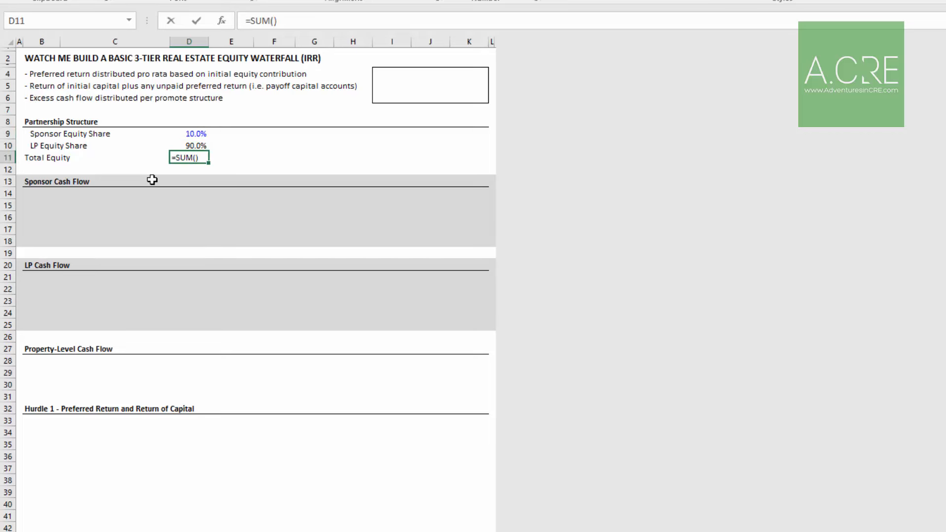
pyautogui.press('Return')
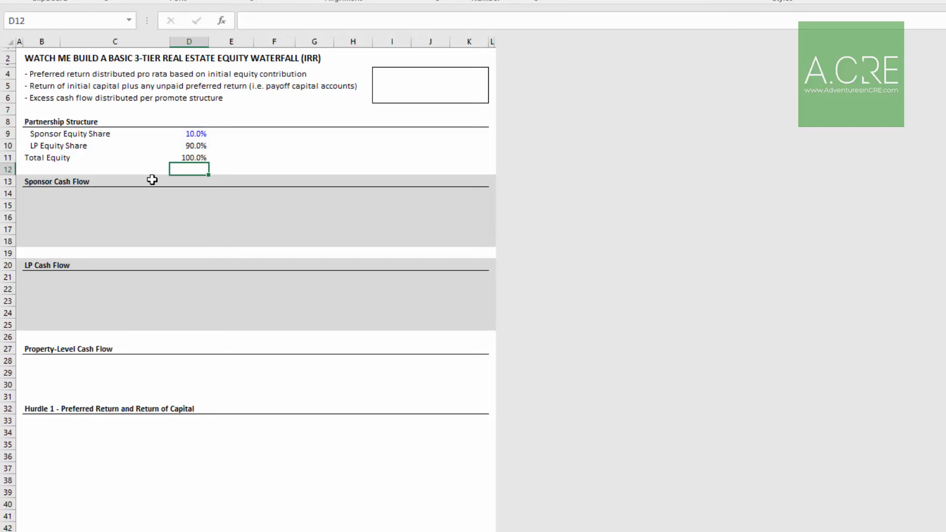
pyautogui.press('Up')
pyautogui.press('Up')
pyautogui.hotkey('ctrl', 'u')
# Add a right-aligned "%" column heading in D8 above the equity shares
pyautogui.press('Up')
pyautogui.press('Up')
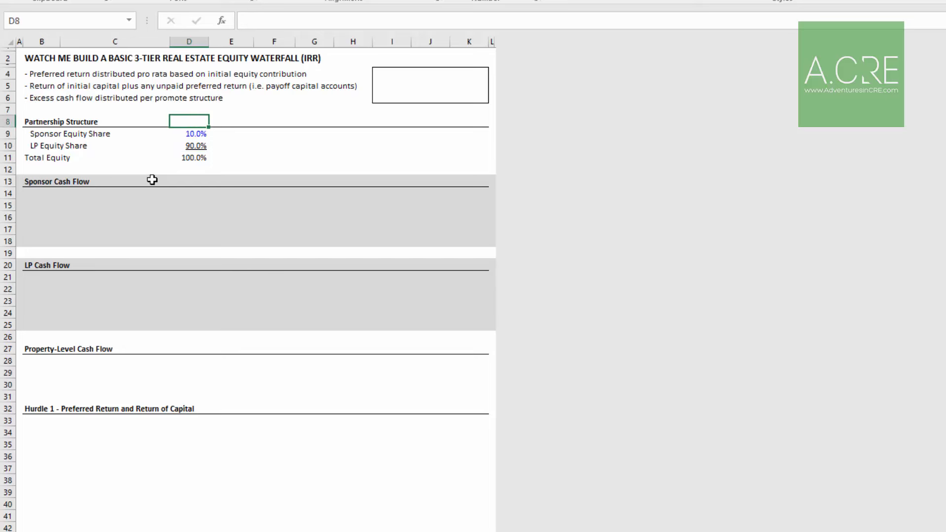
pyautogui.write('%')
pyautogui.press('Return')
pyautogui.press('Up')
pyautogui.hotkey('alt', 'h')
pyautogui.press('a')
pyautogui.press('r')
# Add a right-aligned "Amt" column heading in E8 of the Partnership Structure section
pyautogui.press('Right')
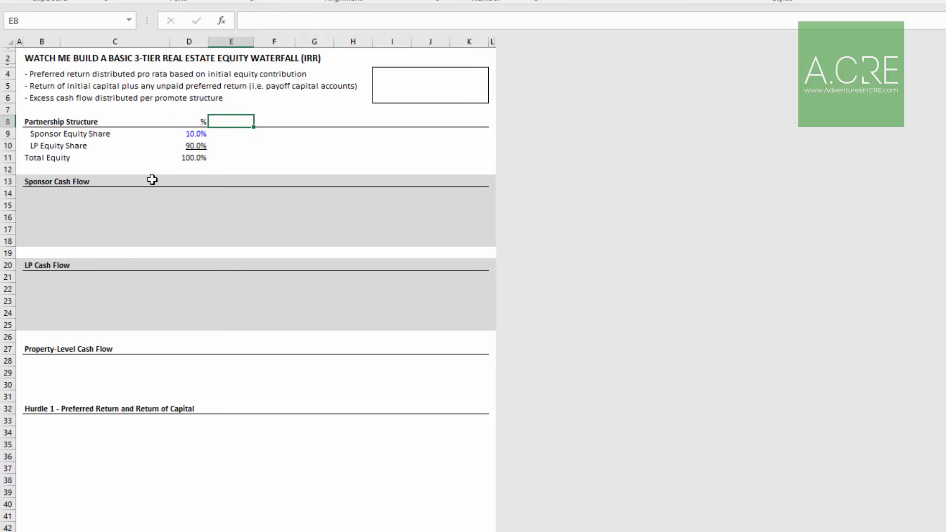
pyautogui.write('Amt')
pyautogui.press('Return')
pyautogui.press('Up')
pyautogui.hotkey('alt', 'h')
pyautogui.press('a')
pyautogui.press('r')
# Test the sponsor equity share in D9 with 15% and 25%, and set it back to 10%
pyautogui.press('Down')
pyautogui.press('Left')
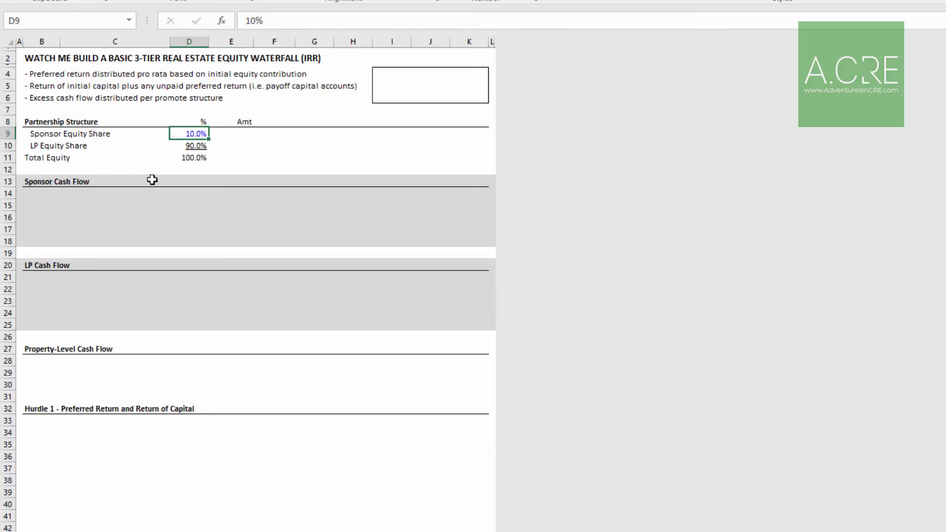
pyautogui.press('Right')
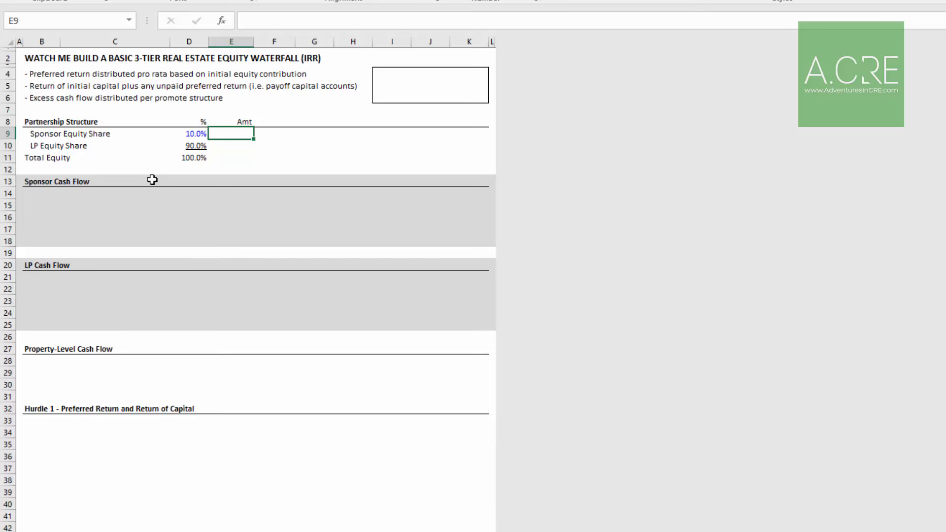
pyautogui.press('Left')
pyautogui.press('Right')
pyautogui.press('Left')
pyautogui.write('15')
pyautogui.press('Return')
pyautogui.press('Up')
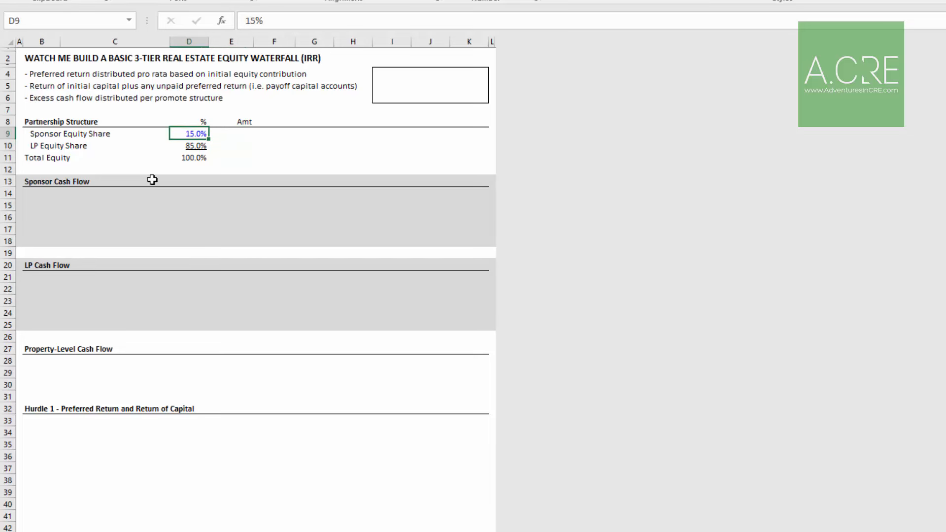
pyautogui.write('25')
pyautogui.press('Return')
pyautogui.press('Up')
pyautogui.write('10')
pyautogui.press('Return')
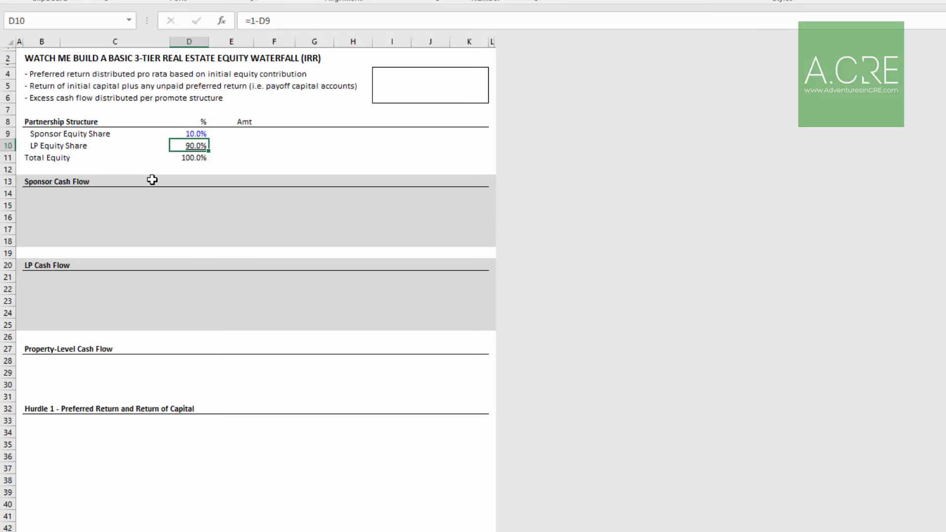
# Label the tiers in G9:G11 of the Partnership Structure section as Preferred Return, Hurdle 2 and Hurdle 3
pyautogui.press('Up')
pyautogui.press('Right')
pyautogui.press('Right')
pyautogui.press('Right')
pyautogui.press('Right')
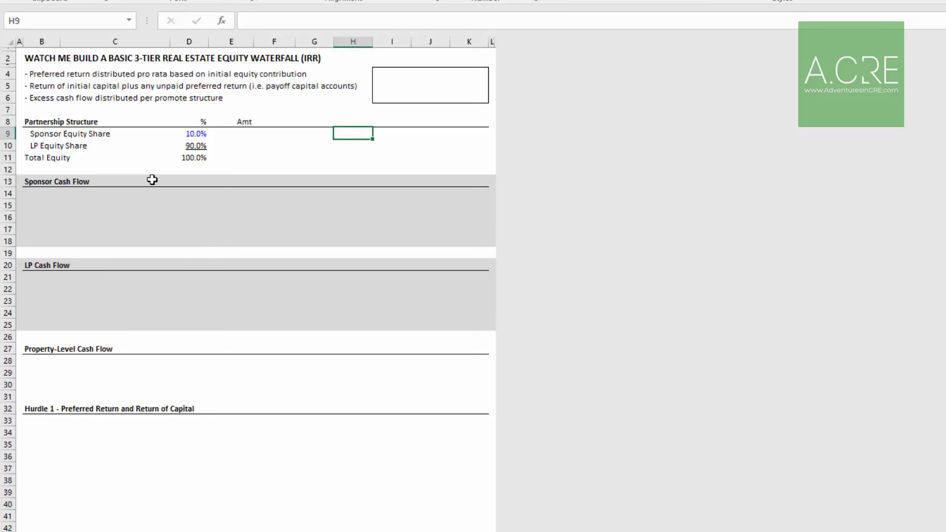
pyautogui.press('Left')
pyautogui.write('Preferre')
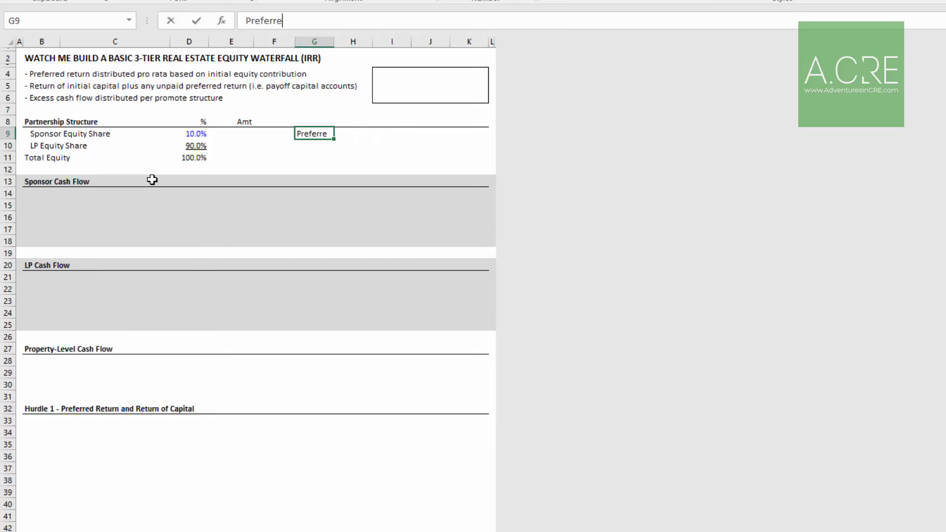
pyautogui.write('d Return')
pyautogui.press('Return')
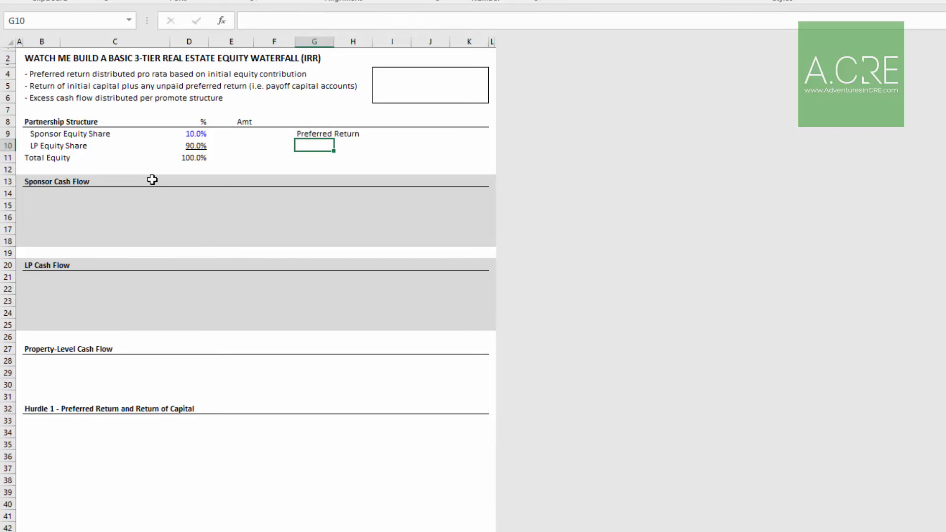
pyautogui.write('Hurdle 2')
pyautogui.press('Return')
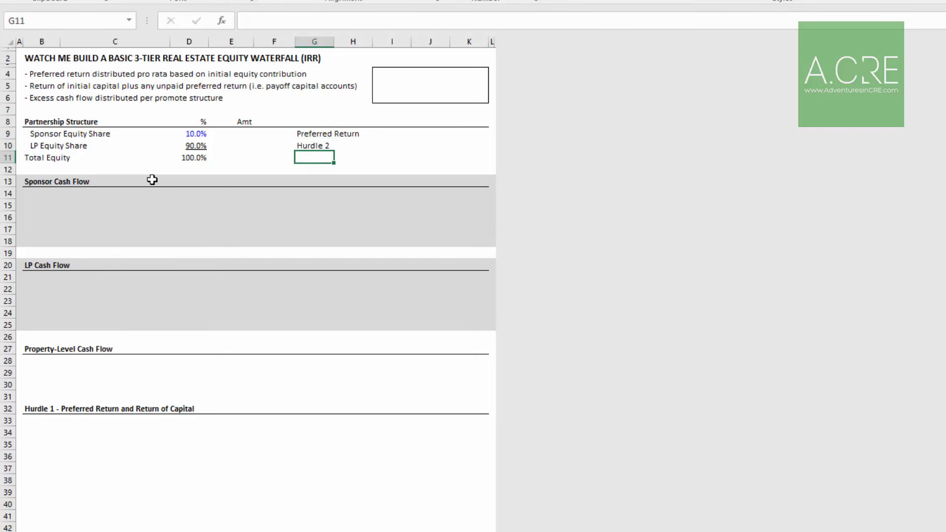
pyautogui.write('Hu')
pyautogui.hotkey('shift', 'Right')
pyautogui.hotkey('shift', 'Right')
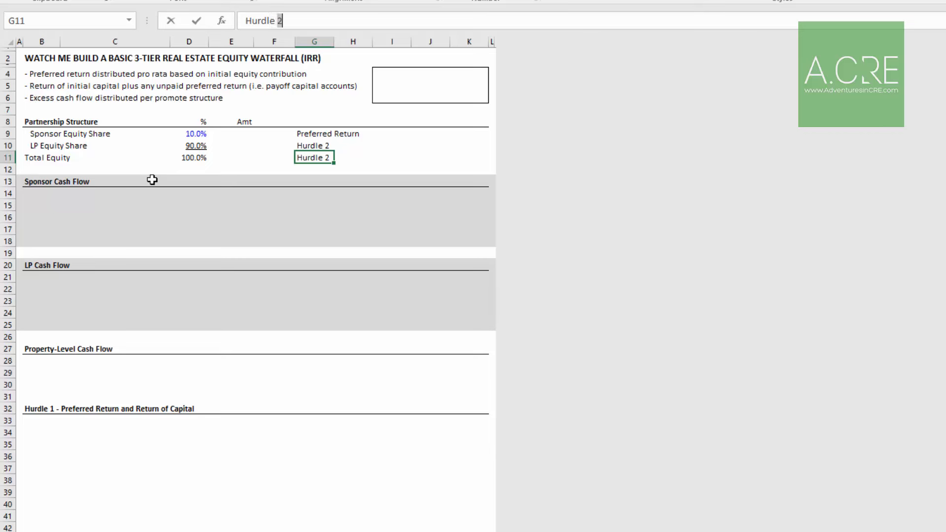
pyautogui.write('3')
pyautogui.press('Return')
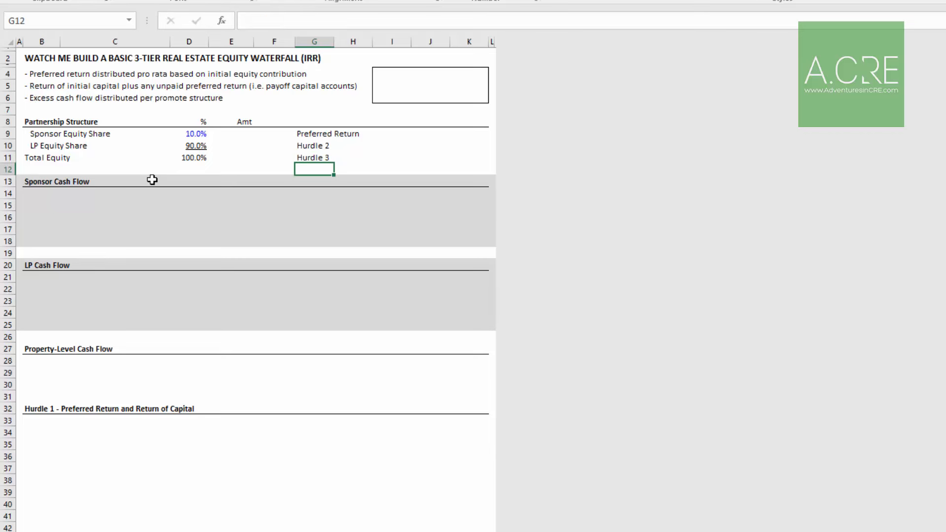
# Add the column headings Sponsor, LP and IRR in I8:K8 above the tier rows
pyautogui.press('Up')
pyautogui.press('Up')
pyautogui.press('Up')
pyautogui.press('Right')
pyautogui.press('Right')
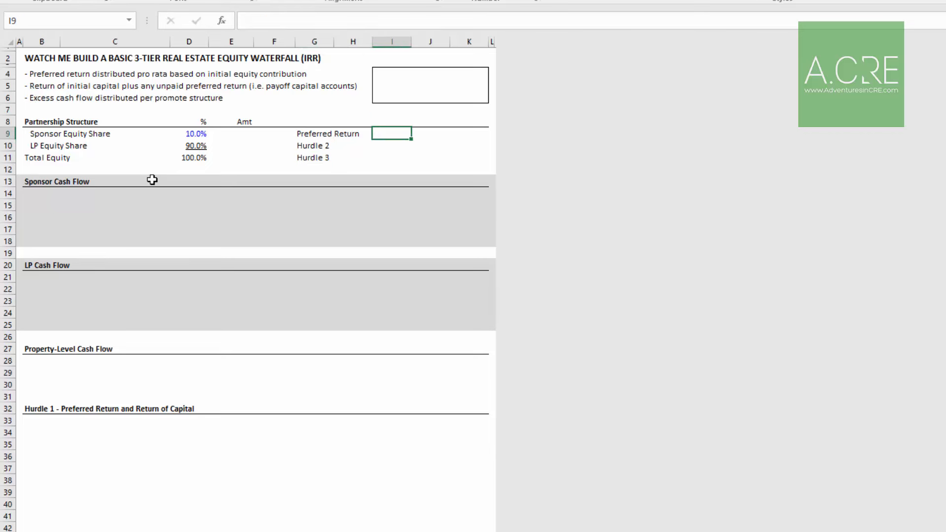
pyautogui.press('Up')
pyautogui.write('Sponsor')
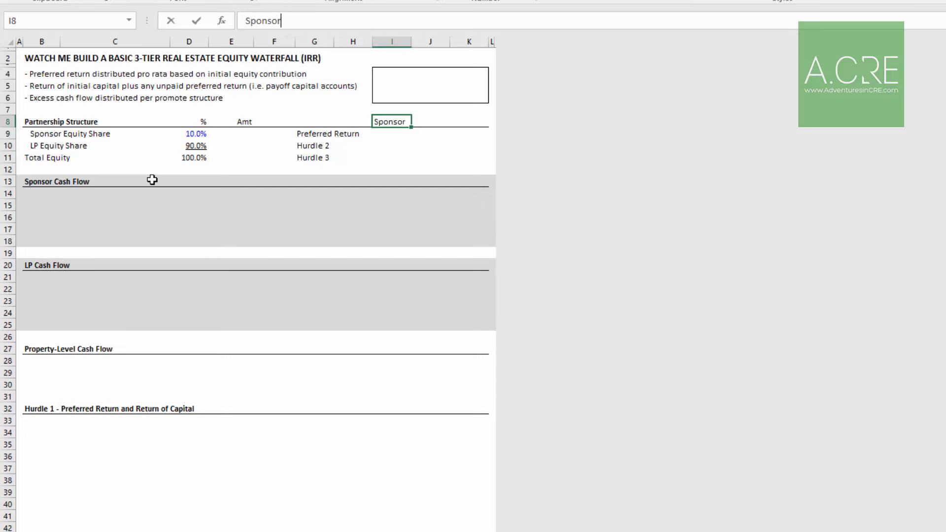
pyautogui.press('Tab')
pyautogui.write('LP')
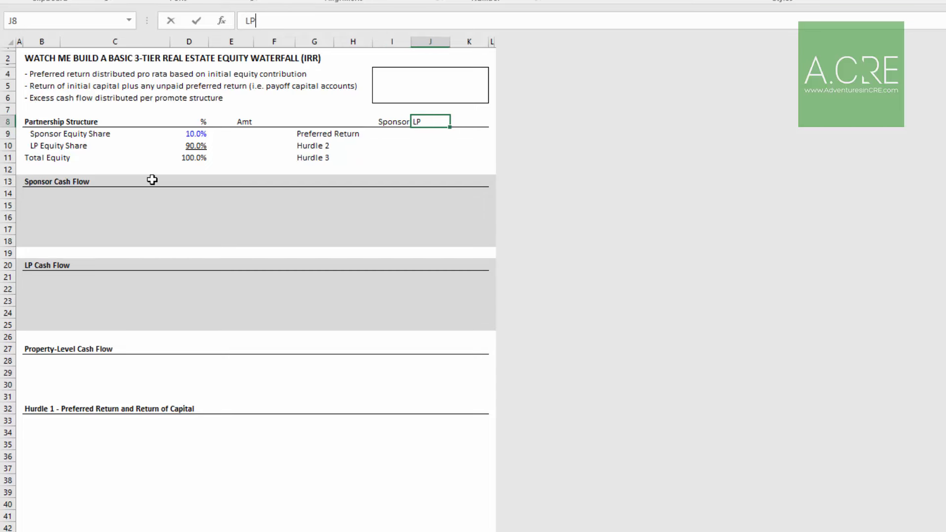
pyautogui.press('Return')
pyautogui.press('Left')
pyautogui.press('Left')
pyautogui.press('Right')
pyautogui.press('Up')
pyautogui.press('Right')
pyautogui.press('Right')
pyautogui.press('Right')
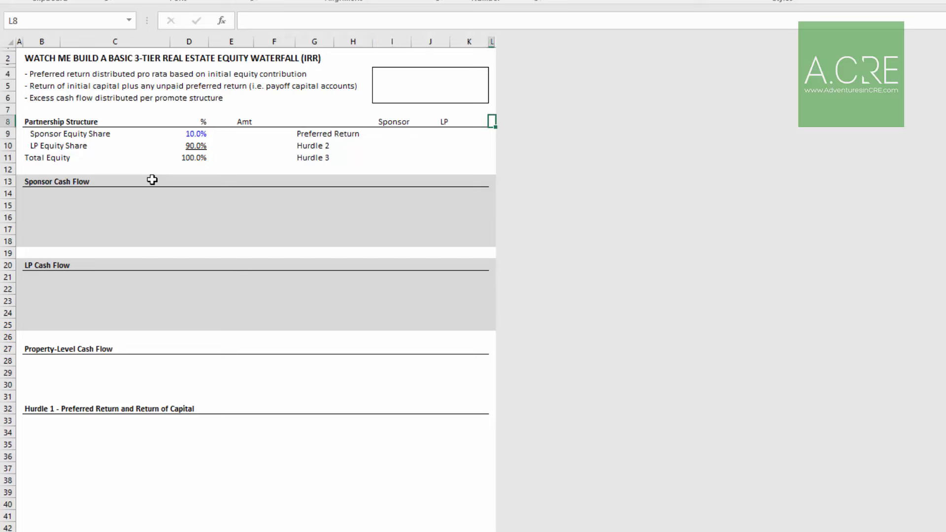
pyautogui.press('Left')
pyautogui.write('IRR')
pyautogui.press('Return')
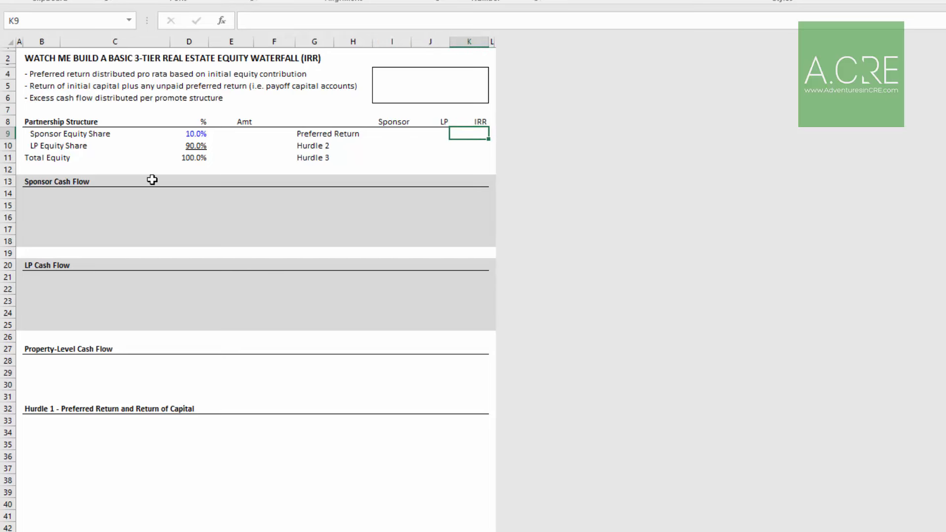
# Link the Preferred Return sponsor share in I9 to the sponsor equity share with =D9
pyautogui.press('Left')
pyautogui.press('Left')
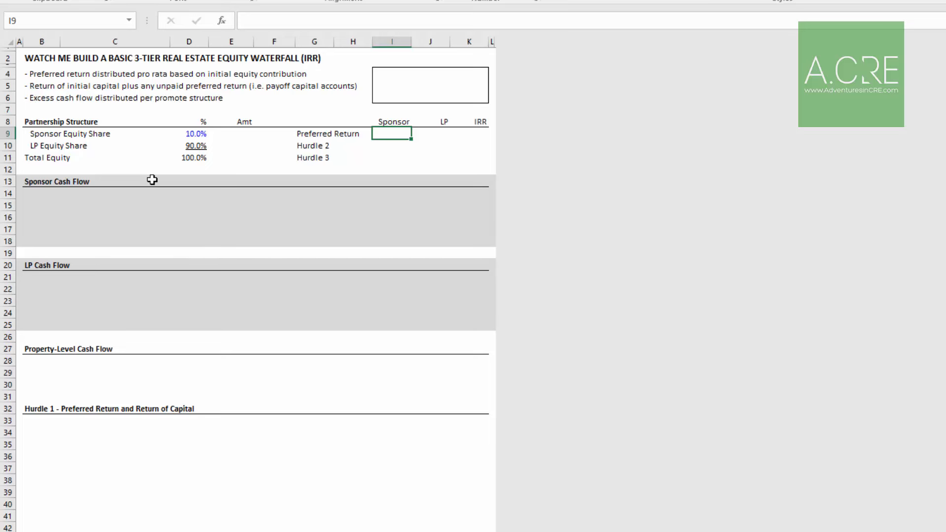
pyautogui.write('=')
pyautogui.press('Left')
pyautogui.press('Left')
pyautogui.press('Left')
pyautogui.press('Left')
pyautogui.press('Left')
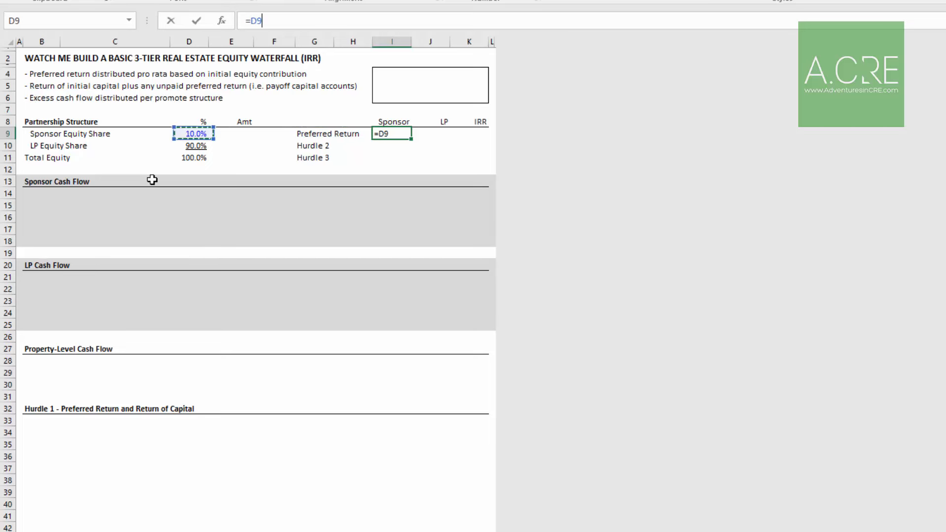
pyautogui.press('Return')
# Link the Preferred Return LP share in J9 to the LP equity share with =D10
pyautogui.press('Up')
pyautogui.press('Right')
pyautogui.write('=')
pyautogui.press('Left')
pyautogui.press('Left')
pyautogui.press('Left')
pyautogui.press('Left')
pyautogui.press('Left')
pyautogui.press('Left')
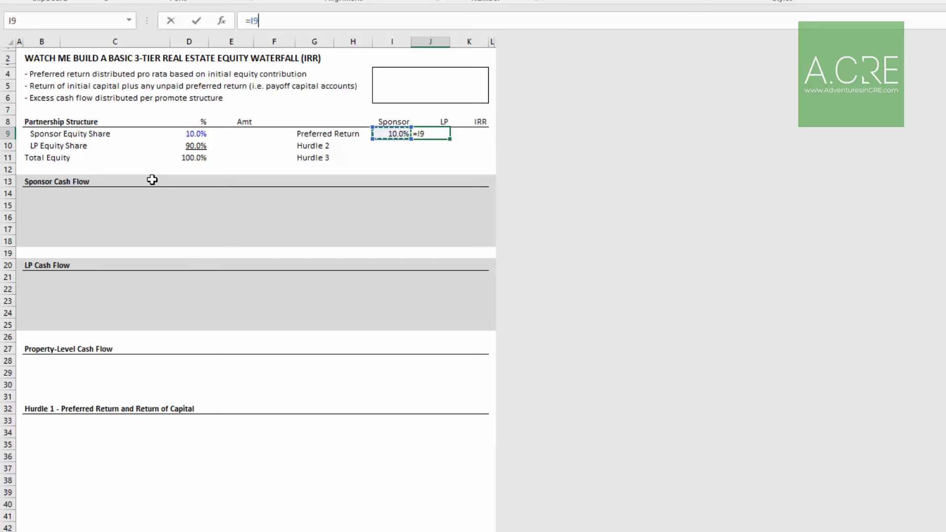
pyautogui.press('Down')
pyautogui.press('Return')
# Test the linked Preferred Return shares with a 25% sponsor equity share in D9, and set it back to 10%
pyautogui.press('Up')
pyautogui.press('Left')
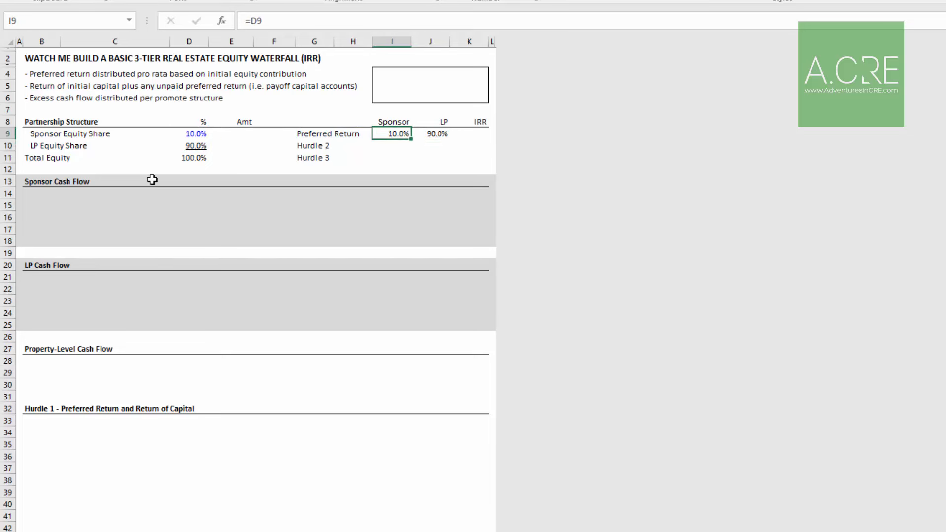
pyautogui.press('Left')
pyautogui.press('Left')
pyautogui.press('Right')
pyautogui.press('Left')
pyautogui.press('Left')
pyautogui.press('Left')
pyautogui.press('Left')
pyautogui.press('Left')
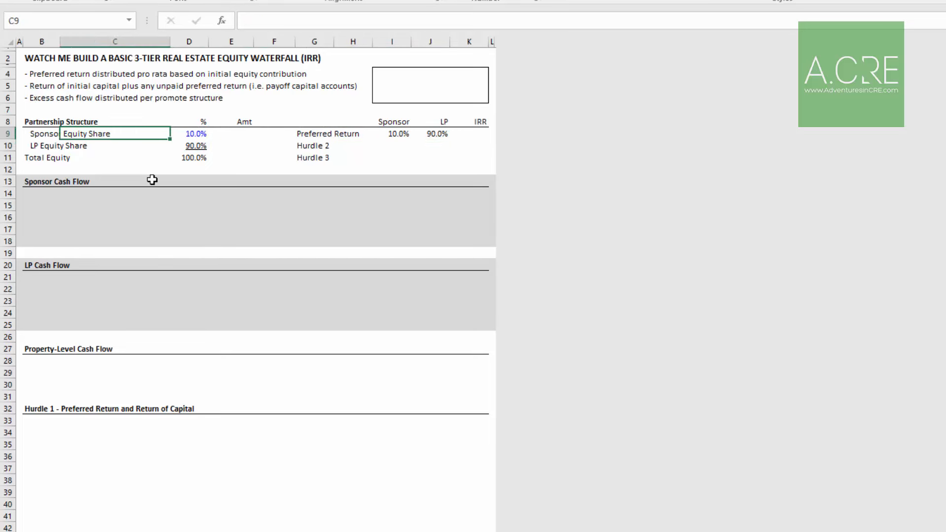
pyautogui.press('Right')
pyautogui.write('25')
pyautogui.press('Return')
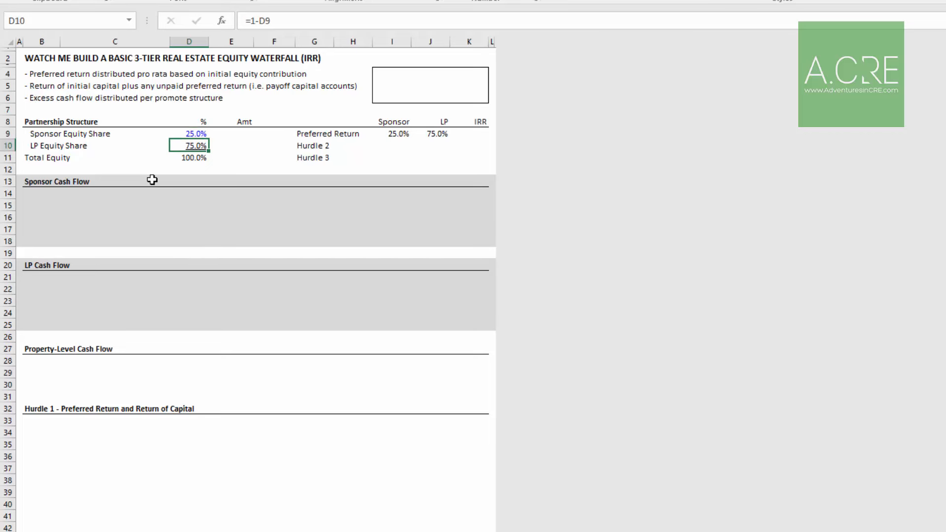
pyautogui.press('Up')
pyautogui.press('Right')
pyautogui.press('Right')
pyautogui.press('Right')
pyautogui.press('Right')
pyautogui.press('Right')
pyautogui.press('Right')
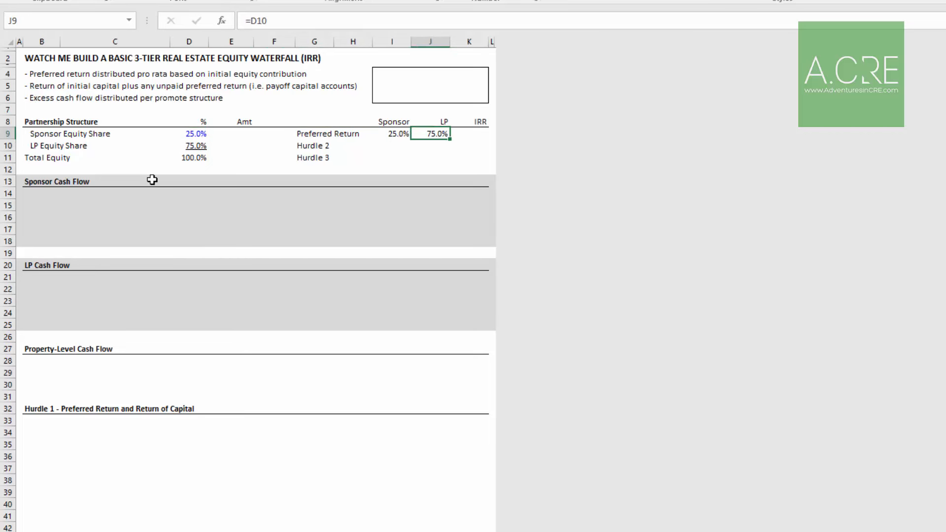
pyautogui.press('Right')
pyautogui.press('Left')
pyautogui.press('Left')
pyautogui.press('Left')
pyautogui.press('Right')
pyautogui.press('Right')
pyautogui.press('Left')
pyautogui.press('Left')
pyautogui.press('Left')
pyautogui.press('Left')
pyautogui.press('Left')
pyautogui.press('Left')
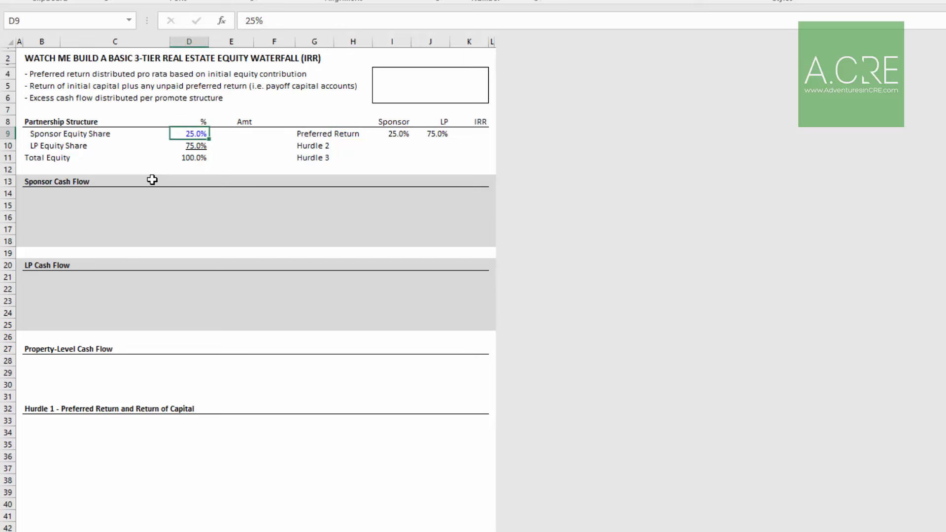
pyautogui.write('10')
pyautogui.press('Return')
# Set the Preferred Return IRR in K9 to 8%
pyautogui.press('Up')
pyautogui.press('Right')
pyautogui.press('Right')
pyautogui.press('Right')
pyautogui.press('Right')
pyautogui.press('Right')
pyautogui.press('Right')
pyautogui.press('Right')
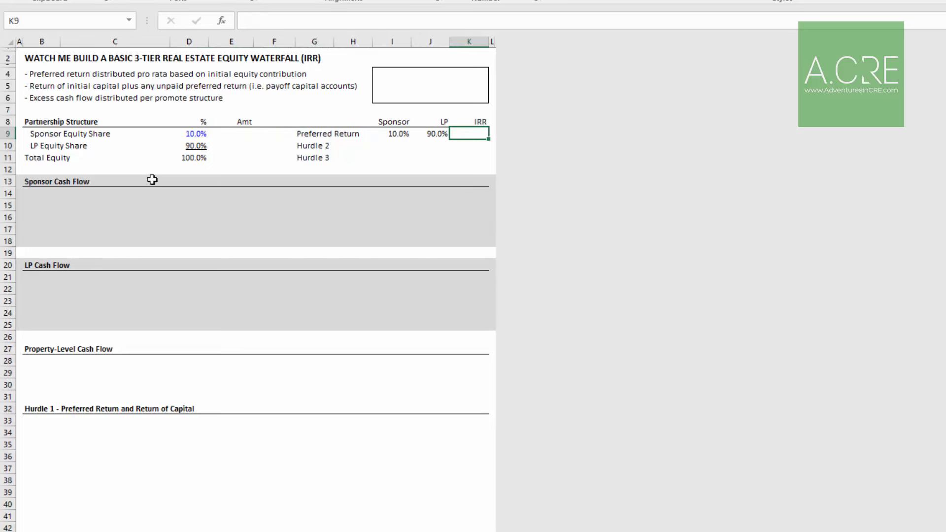
pyautogui.write('8%')
pyautogui.press('Return')
# Set the Hurdle 2 sponsor share in I10 to 25% and its IRR in K10 to 12%
pyautogui.press('Up')
pyautogui.press('Left')
pyautogui.press('Left')
pyautogui.press('Down')
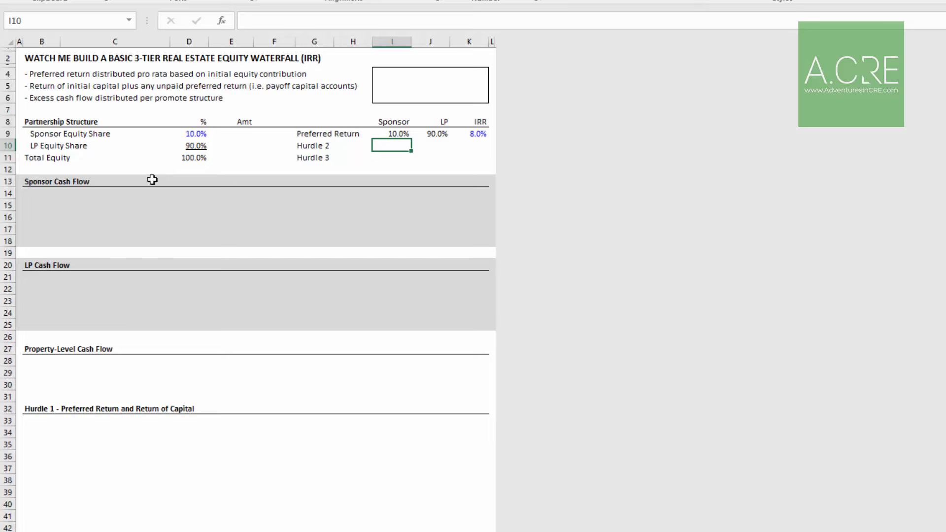
pyautogui.press('Up')
pyautogui.press('Down')
pyautogui.write('25')
pyautogui.press('Return')
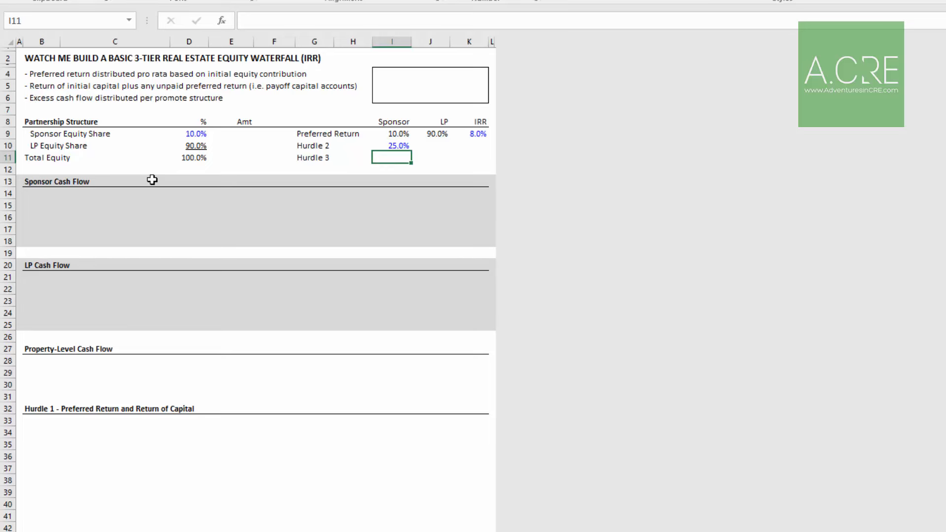
pyautogui.press('Up')
pyautogui.press('Right')
pyautogui.press('Right')
pyautogui.write('12')
pyautogui.press('Return')
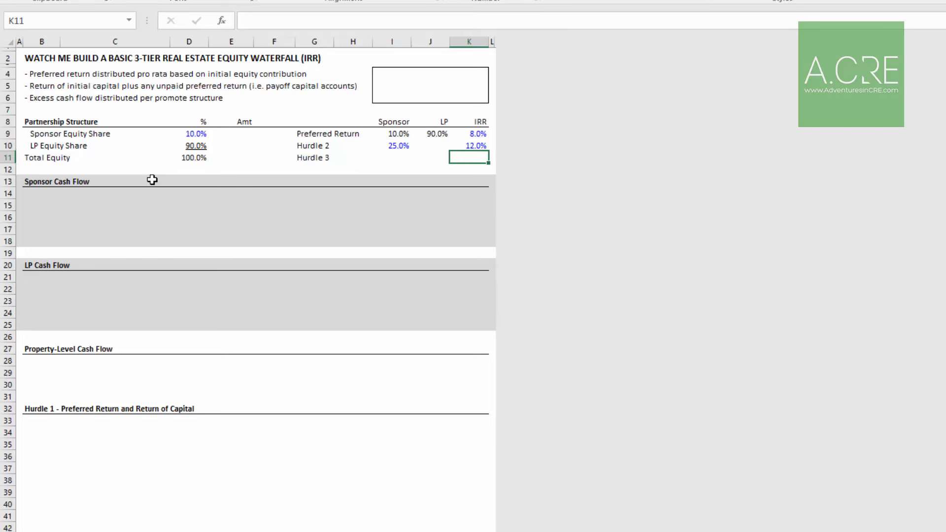
# Set the Hurdle 3 sponsor share in I11 to 40%
pyautogui.press('Left')
pyautogui.press('Left')
pyautogui.write('40')
pyautogui.press('Return')
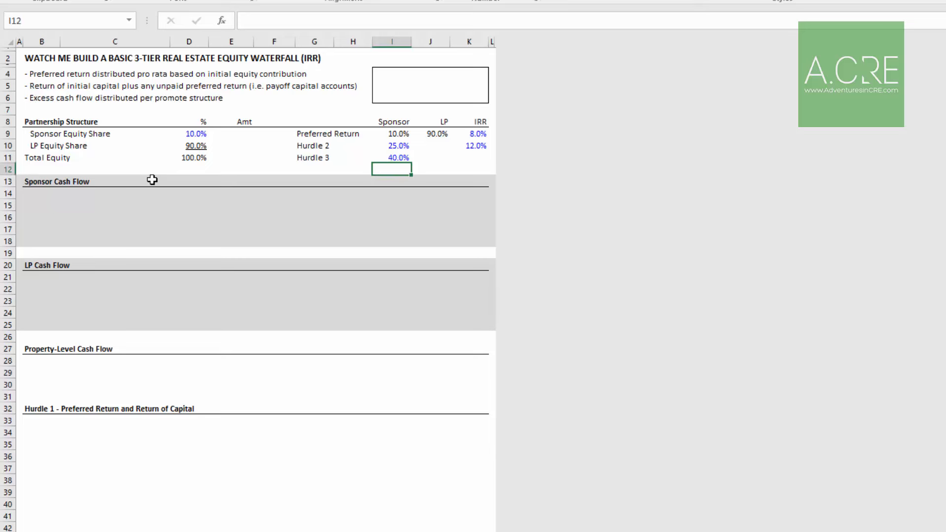
# Calculate the Hurdle 2 LP share in J10 as one minus the sponsor share, with =1-I10
pyautogui.press('Up')
pyautogui.press('Right')
pyautogui.press('Right')
pyautogui.press('Up')
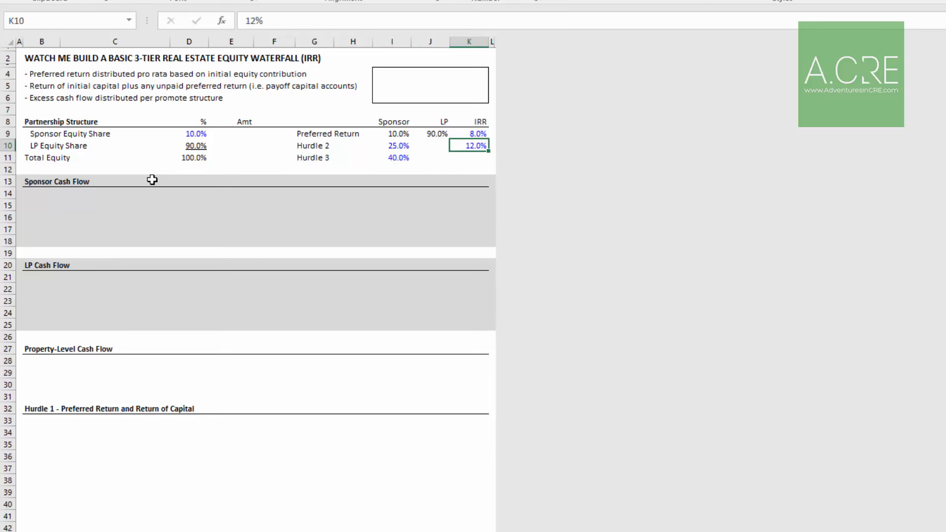
pyautogui.press('Left')
pyautogui.press('Up')
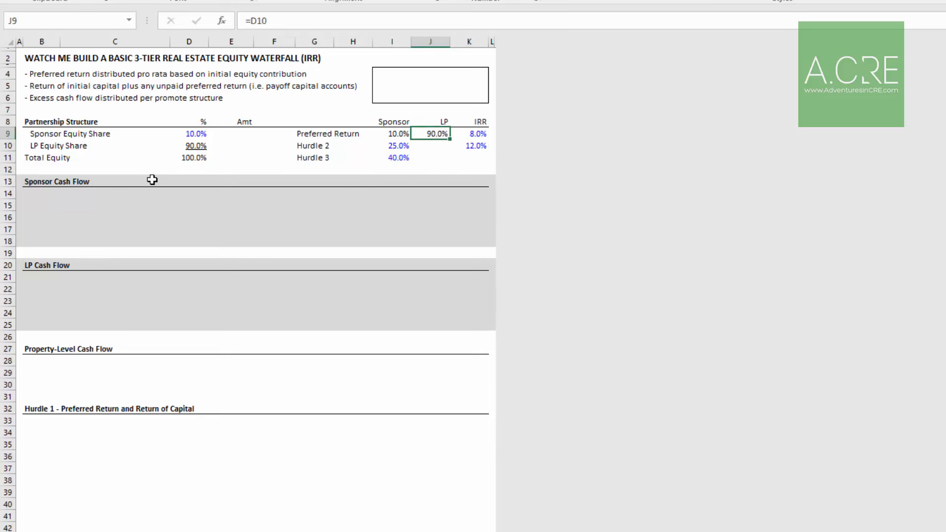
pyautogui.press('Down')
pyautogui.write('=1-')
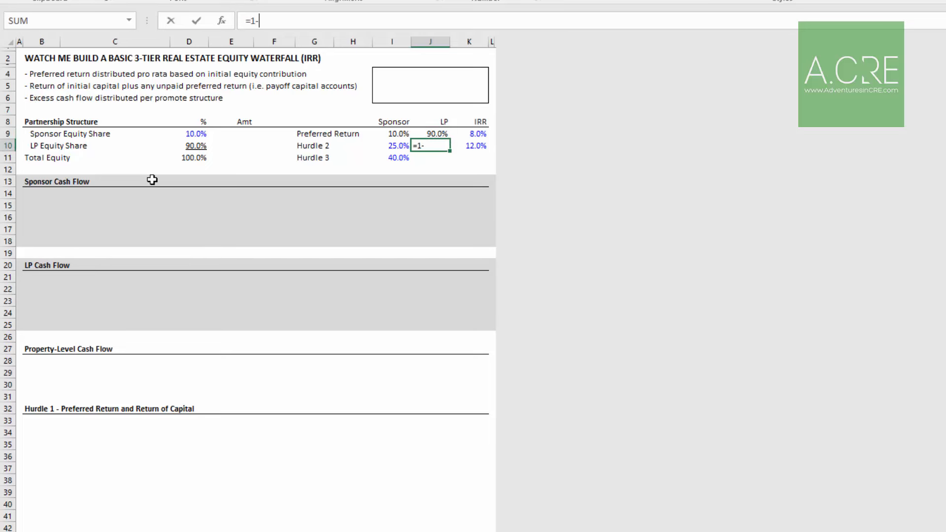
pyautogui.press('Left')
pyautogui.press('Return')
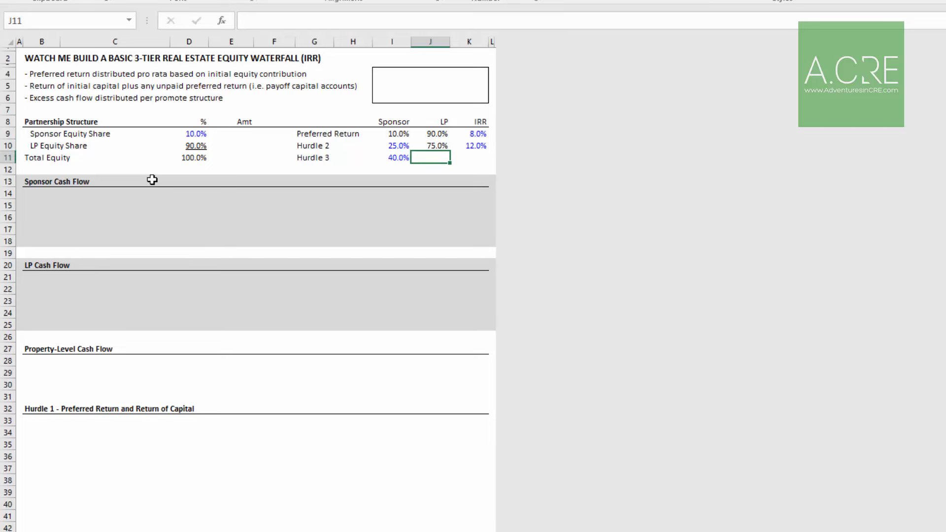
# Copy the LP share formula from J10 to the Hurdle 3 row in J11
pyautogui.press('Up')
pyautogui.hotkey('ctrl', 'c')
pyautogui.press('Down')
pyautogui.hotkey('ctrl', 'v')
pyautogui.press('Escape')
# Examine the sponsor and LP splits in I9:J11 and the IRR hurdles in K9:K10
pyautogui.press('Left')
pyautogui.press('Up')
pyautogui.press('Up')
pyautogui.hotkey('shift', 'Down')
pyautogui.hotkey('shift', 'Down')
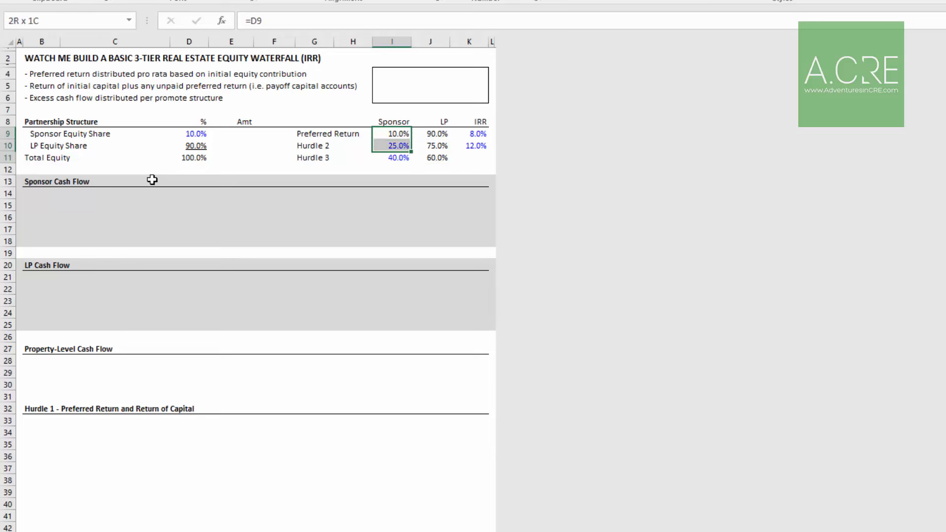
pyautogui.hotkey('shift', 'Right')
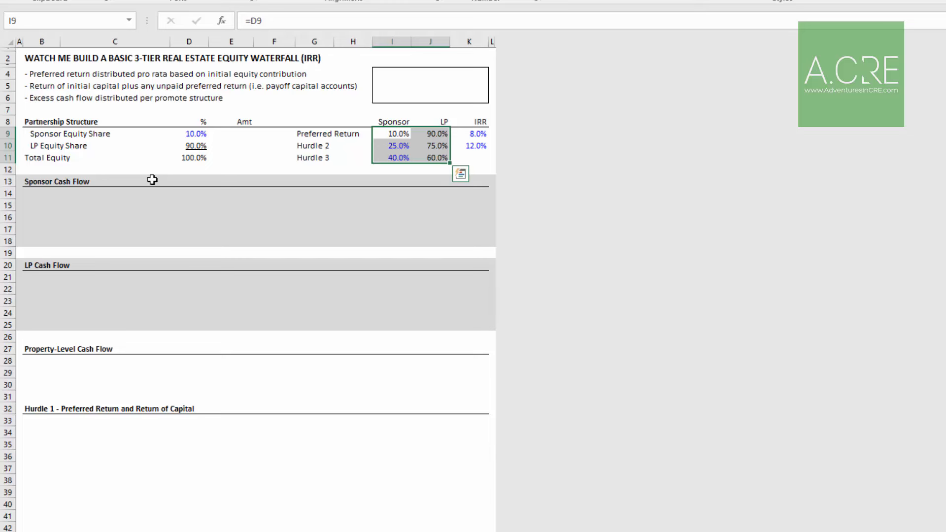
pyautogui.press('Right')
pyautogui.press('Right')
pyautogui.press('Up')
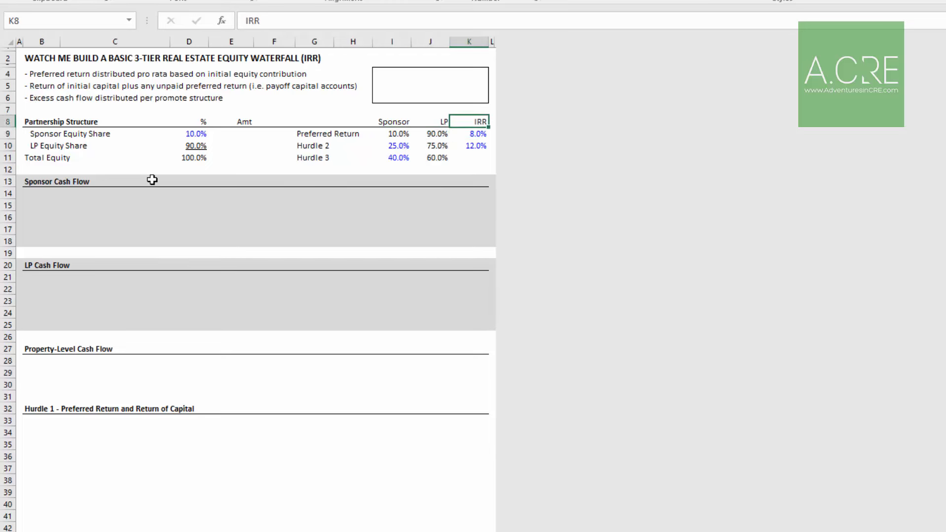
pyautogui.press('Down')
pyautogui.press('Down')
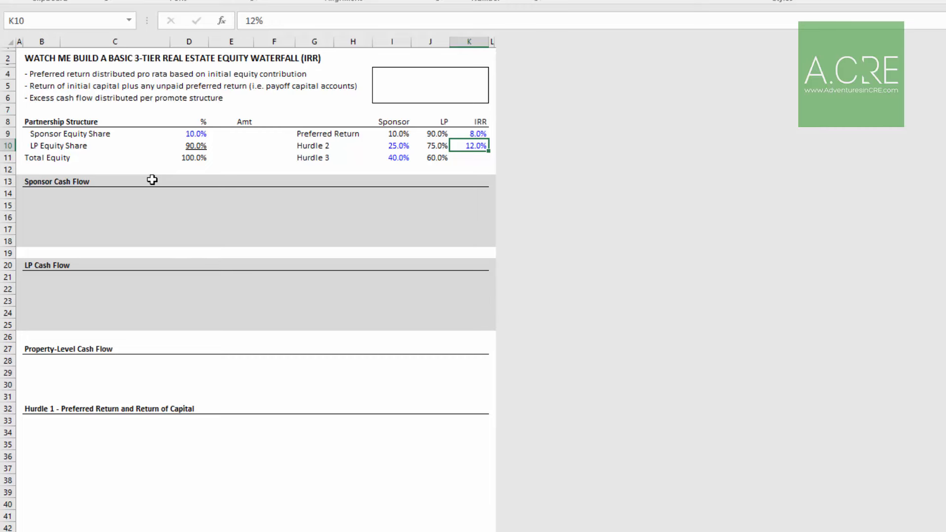
# Look over the empty Sponsor Cash Flow and LP Cash Flow sections below the partnership structure
pyautogui.press('Left')
pyautogui.press('Left')
pyautogui.press('Left')
pyautogui.press('Left')
pyautogui.press('Left')
pyautogui.press('Left')
pyautogui.press('Left')
pyautogui.press('Left')
pyautogui.press('Left')
pyautogui.press('Down')
pyautogui.press('Down')
pyautogui.press('Down')
pyautogui.press('Down')
pyautogui.press('Down')
pyautogui.press('Down')
pyautogui.press('Down')
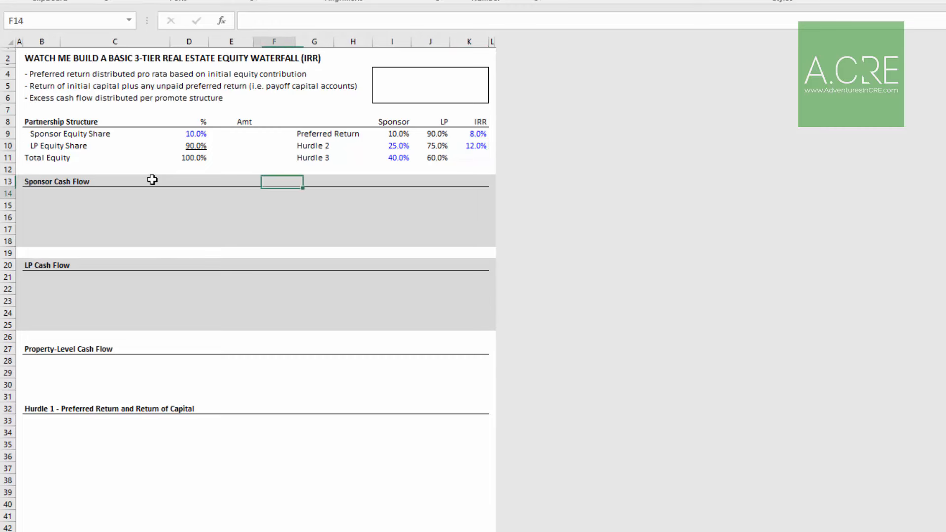
pyautogui.scroll(-2, 72, 201)
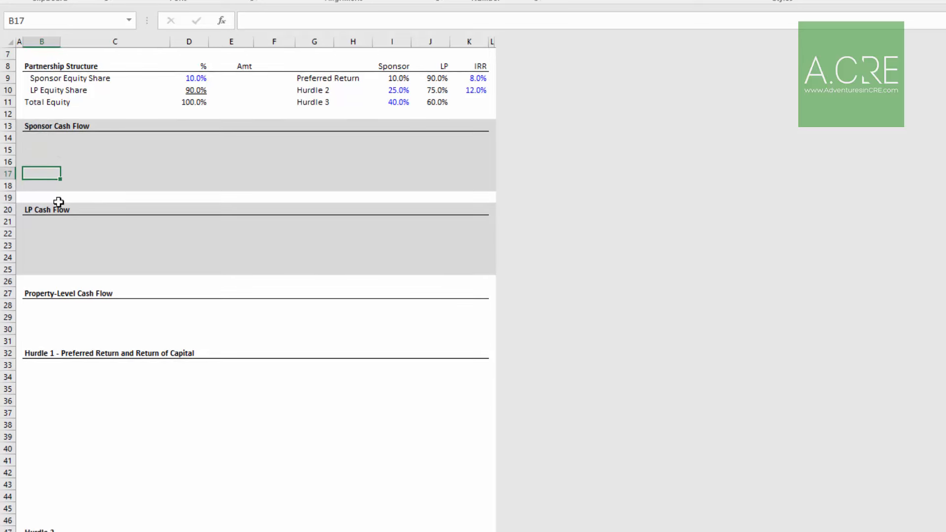
pyautogui.click(57, 210)
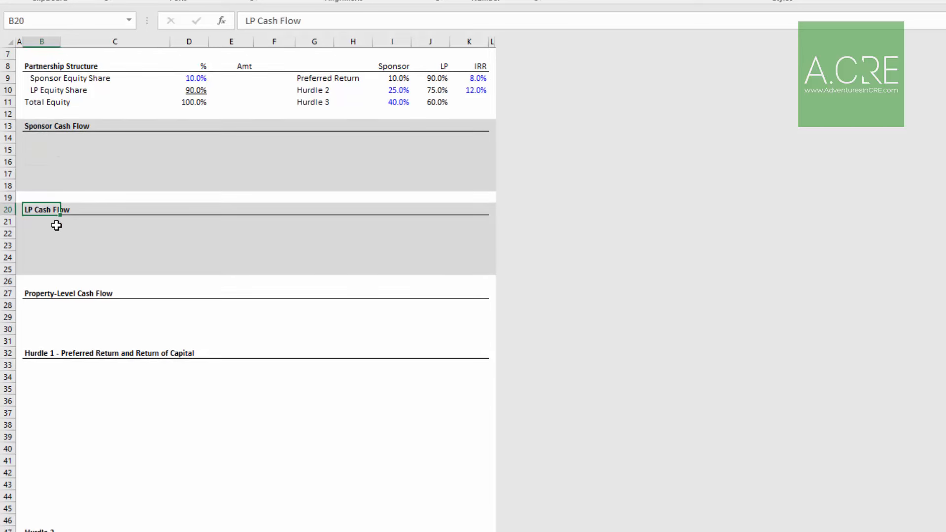
# Enter the label Levered Cash Flow in B28 under Property-Level Cash Flow and indent it
pyautogui.scroll(-2, 55, 224)
pyautogui.click(55, 235)
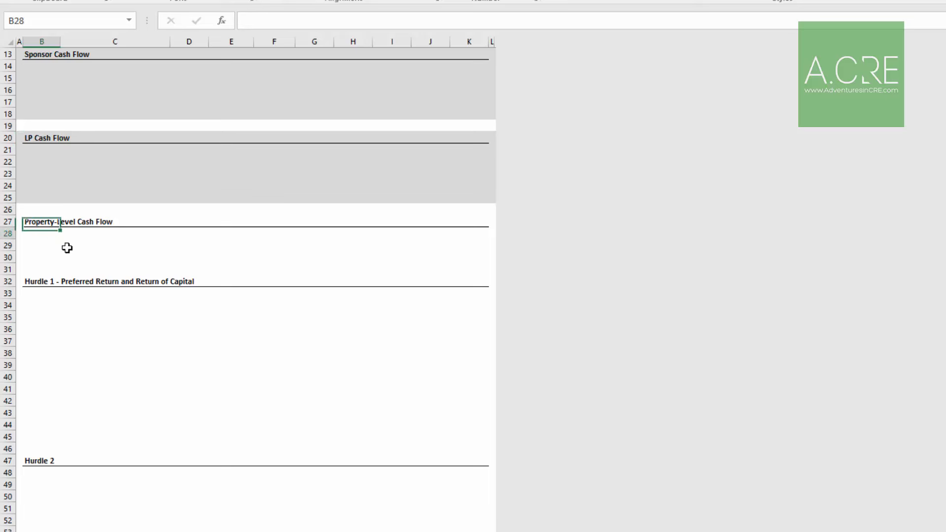
pyautogui.write('Lev')
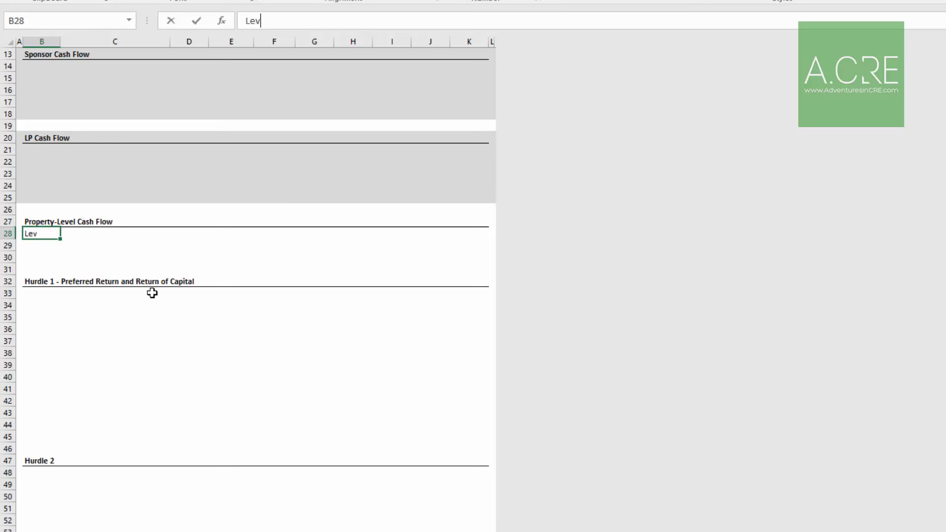
pyautogui.write('ered Cash Flow')
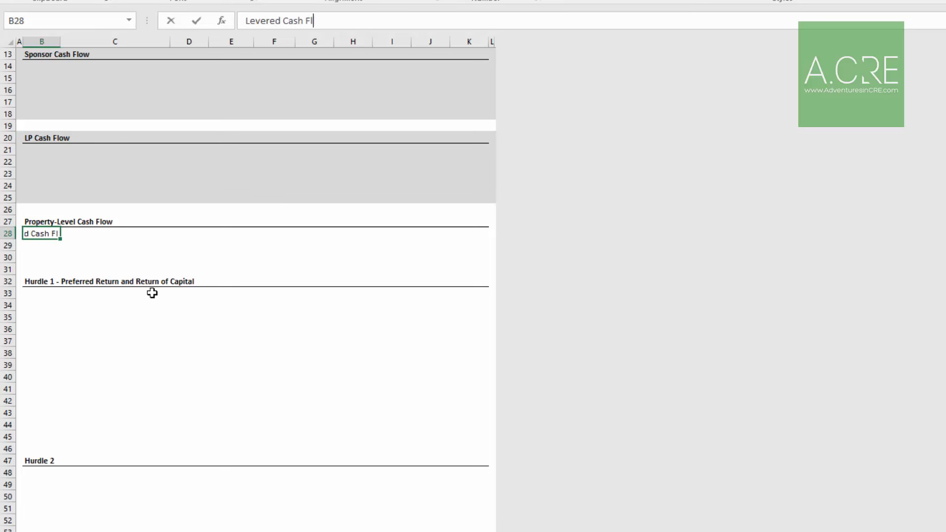
pyautogui.press('Return')
pyautogui.press('Up')
pyautogui.hotkey('alt', 'h')
pyautogui.press('6')
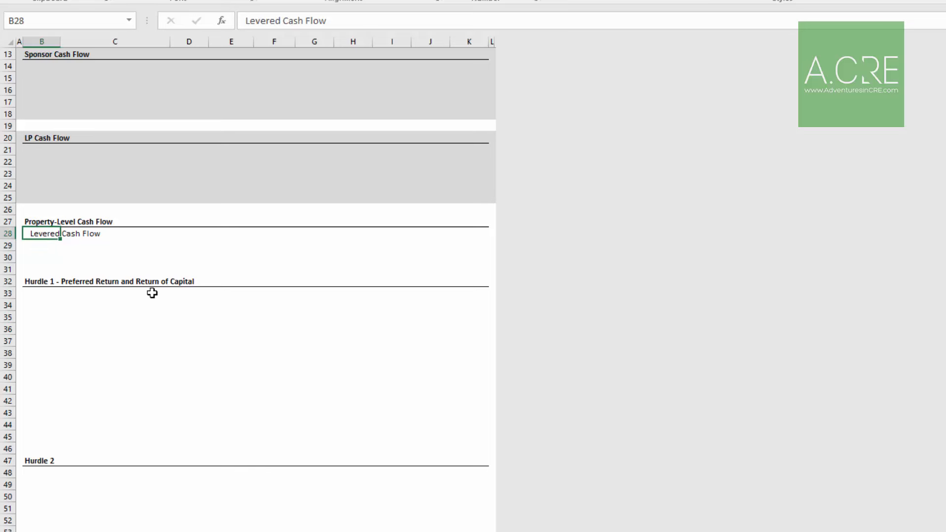
# Enter the Year 0 column header in F27 of the Property-Level Cash Flow section
pyautogui.press('Up')
pyautogui.press('Right')
pyautogui.press('Right')
pyautogui.press('Right')
pyautogui.press('Right')
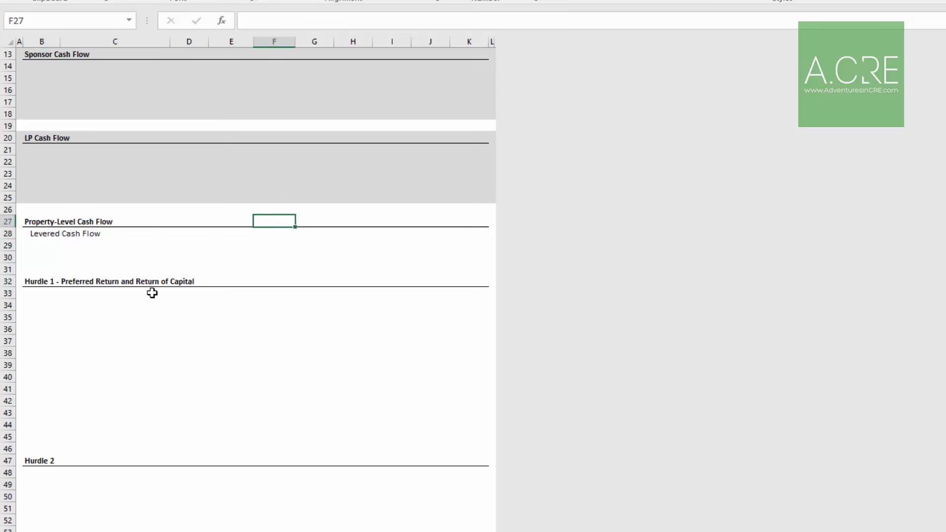
pyautogui.write('Year 0')
pyautogui.press('Return')
pyautogui.press('Up')
# Calculate the next year header in G27 from the preceding one with =F27+1
pyautogui.press('Right')
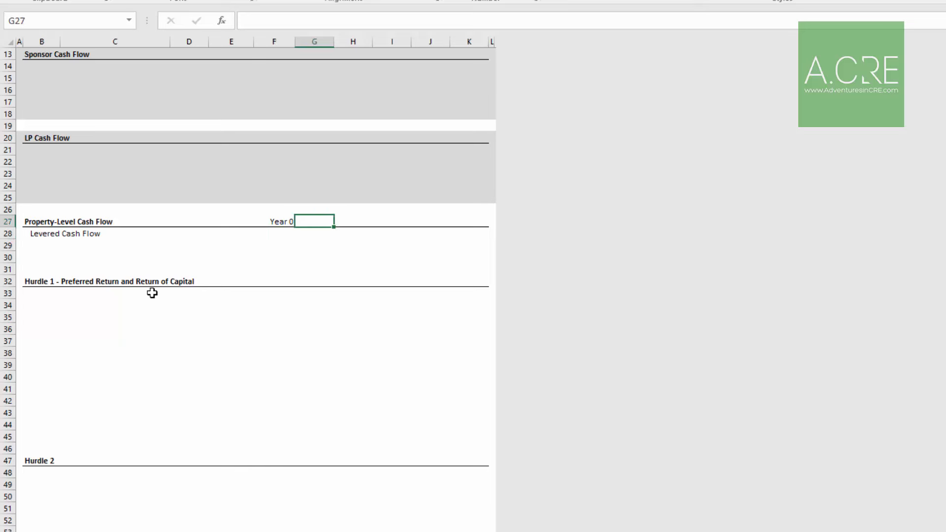
pyautogui.write('=F271')
pyautogui.press('Escape')
pyautogui.write('=')
pyautogui.press('Left')
pyautogui.write('+1')
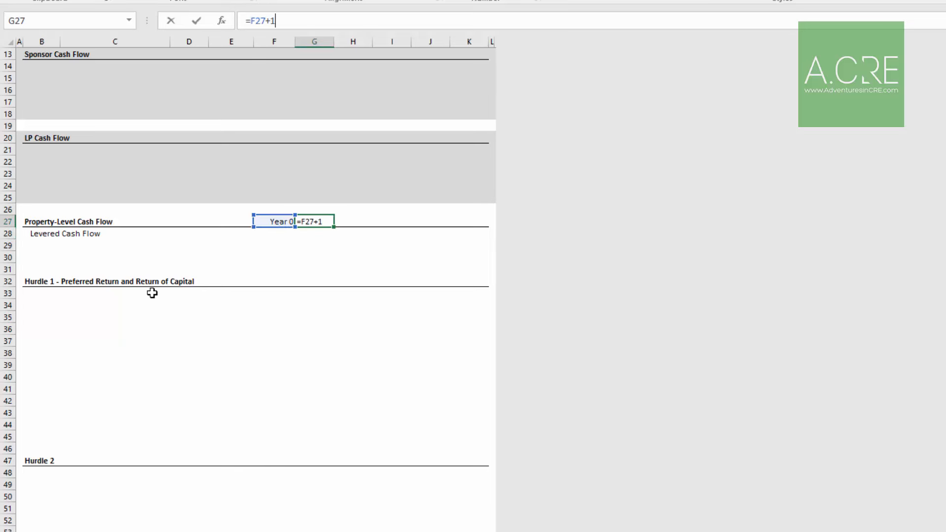
pyautogui.hotkey('ctrl', 'Return')
# Copy the year header formula from G27 across H27:K27
pyautogui.hotkey('ctrl', 'c')
pyautogui.press('Right')
pyautogui.hotkey('shift', 'Right')
pyautogui.hotkey('shift', 'Right')
pyautogui.hotkey('shift', 'Right')
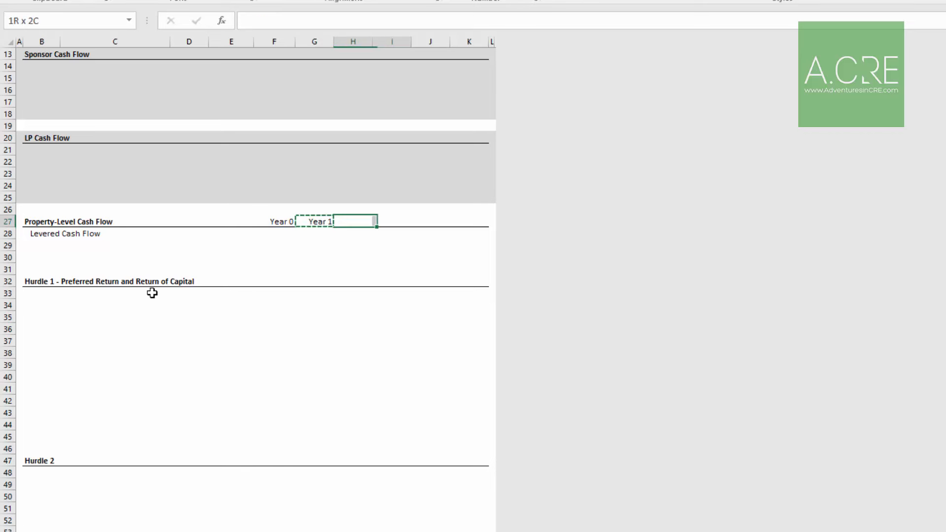
pyautogui.hotkey('ctrl', 'v')
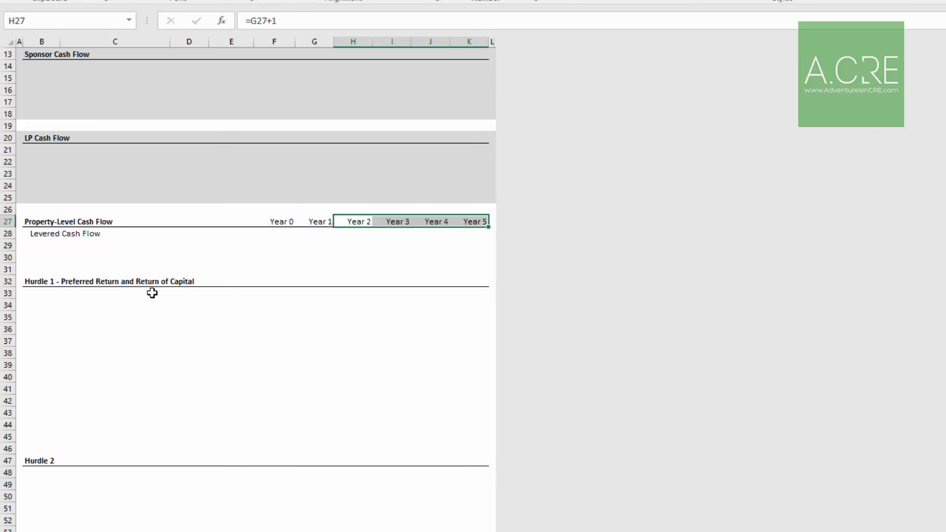
pyautogui.press('Escape')
# Enter the Year 0 levered cash flow of -2,500,000 in F28
pyautogui.press('Down')
pyautogui.press('Left')
pyautogui.press('Left')
pyautogui.press('Left')
pyautogui.press('Right')
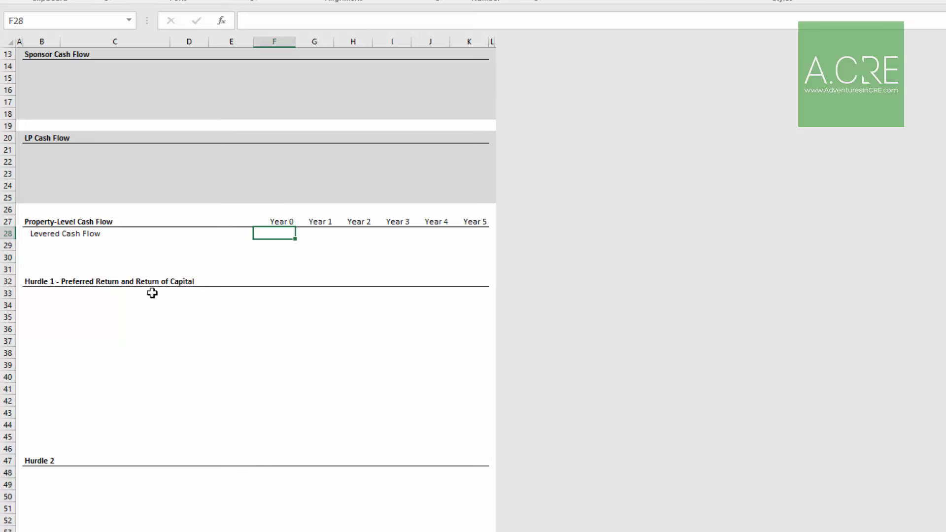
pyautogui.write('-2500000')
pyautogui.press('Return')
# Enter the Year 1 levered cash flow of 175,000 in G28
pyautogui.press('Up')
pyautogui.press('Right')
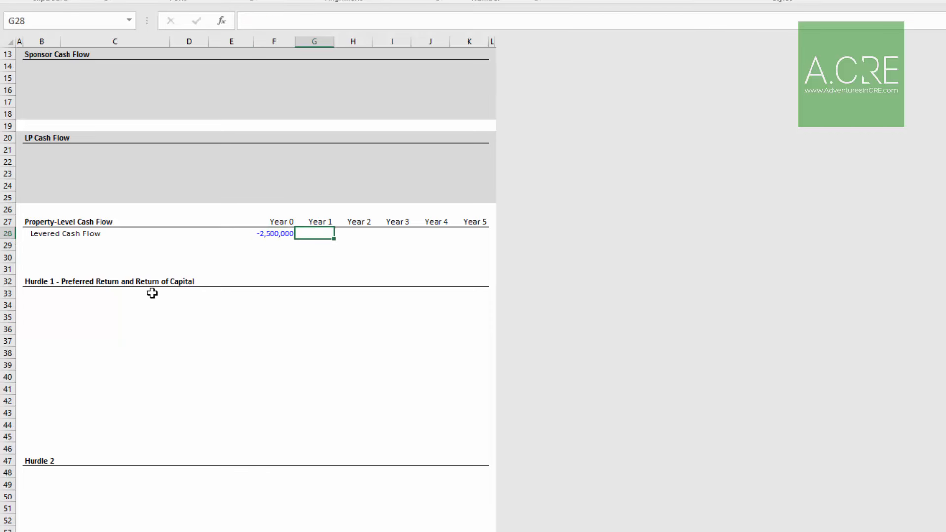
pyautogui.write('175000')
pyautogui.press('Left')
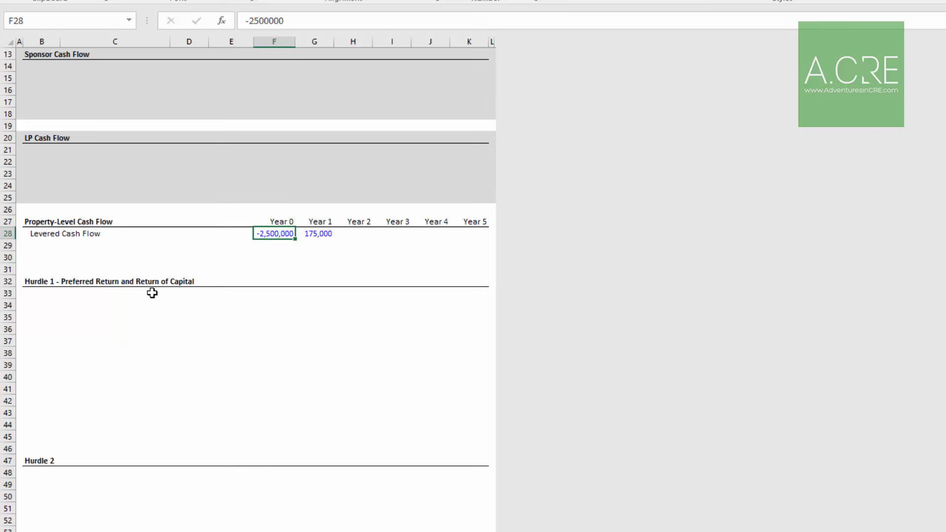
pyautogui.press('Right')
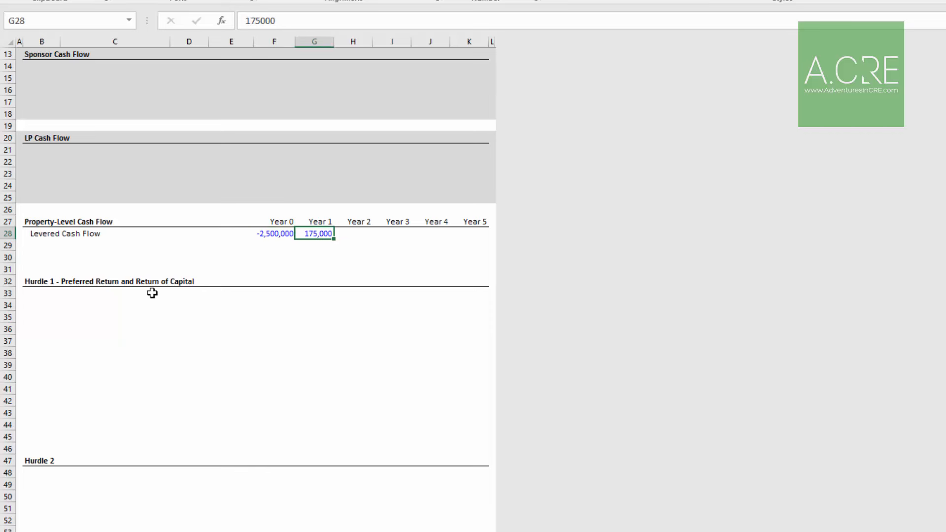
# Calculate the Year 2 levered cash flow in H28 with 3% growth, using =G28*1.03
pyautogui.press('Right')
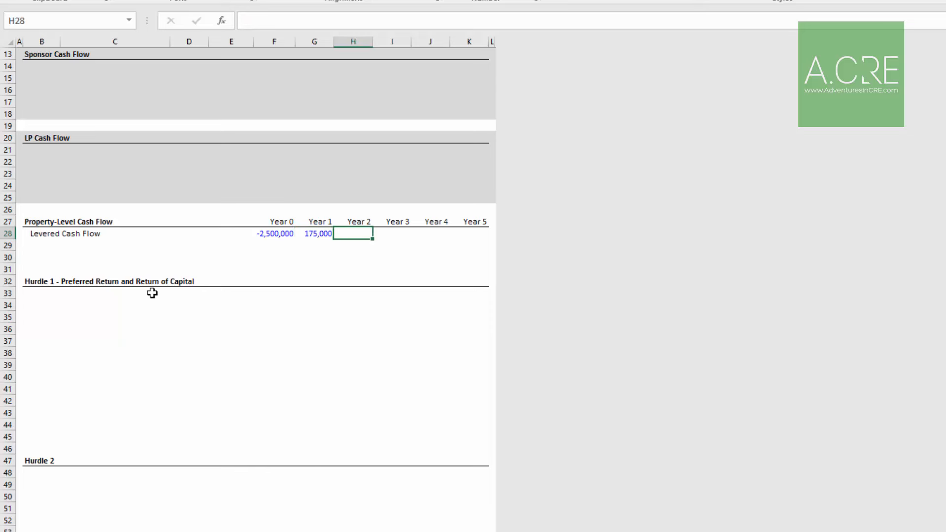
pyautogui.write('=')
pyautogui.press('Left')
pyautogui.write('*1.03')
pyautogui.press('Return')
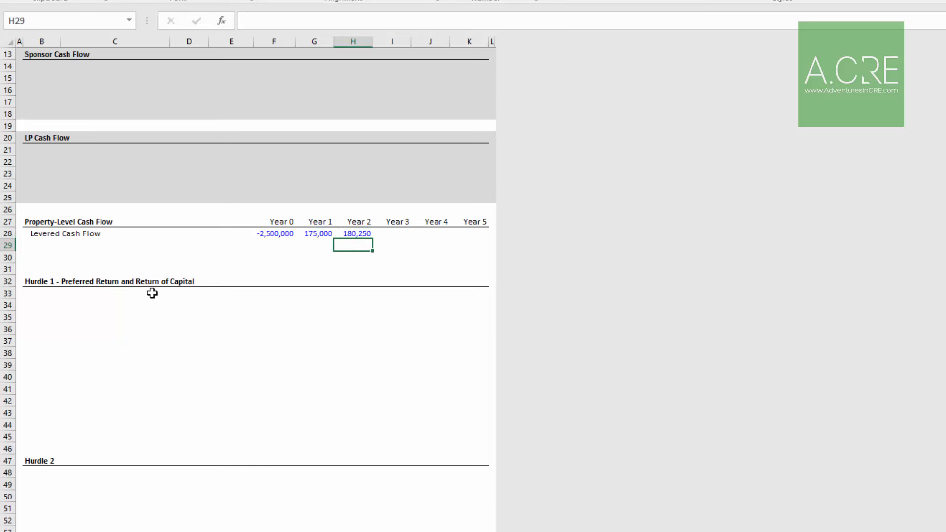
# Copy the growth formula from H28 to the Year 3 through Year 5 cash flows in I28:K28
pyautogui.press('Up')
pyautogui.hotkey('ctrl', 'c')
pyautogui.press('Right')
pyautogui.hotkey('shift', 'Right')
pyautogui.hotkey('shift', 'Right')
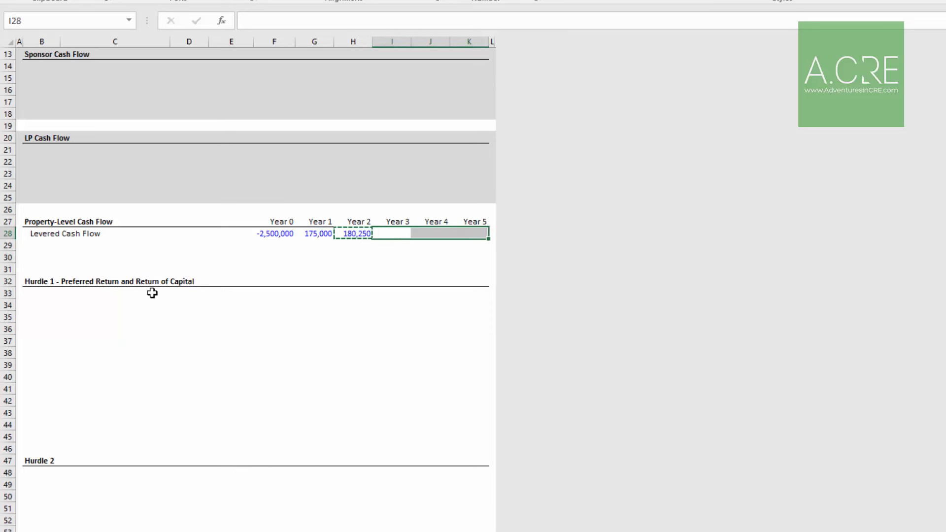
pyautogui.hotkey('ctrl', 'v')
pyautogui.press('Escape')
# Add 4,250,000 to the Year 5 cash flow in K28, making the formula =J28*1.03+4250000
pyautogui.press('Down')
pyautogui.press('Up')
pyautogui.press('Right')
pyautogui.press('Right')
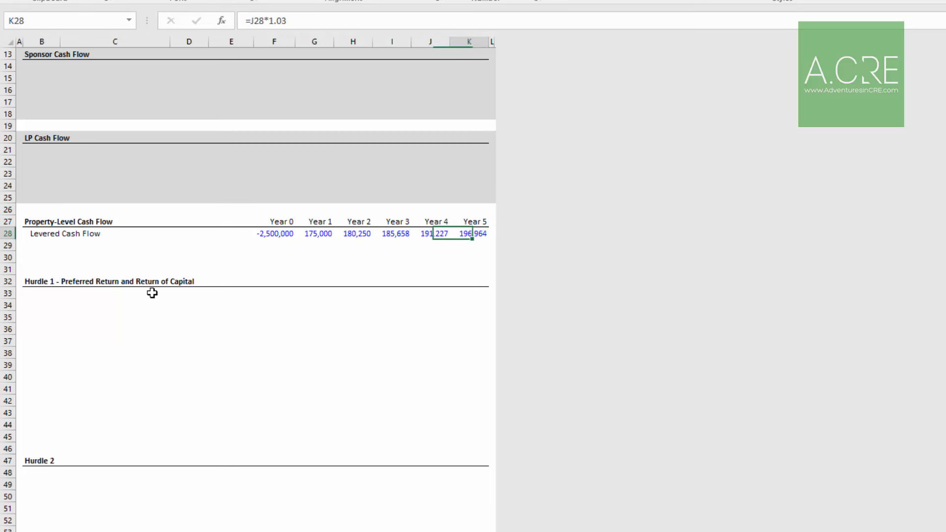
pyautogui.press('F2')
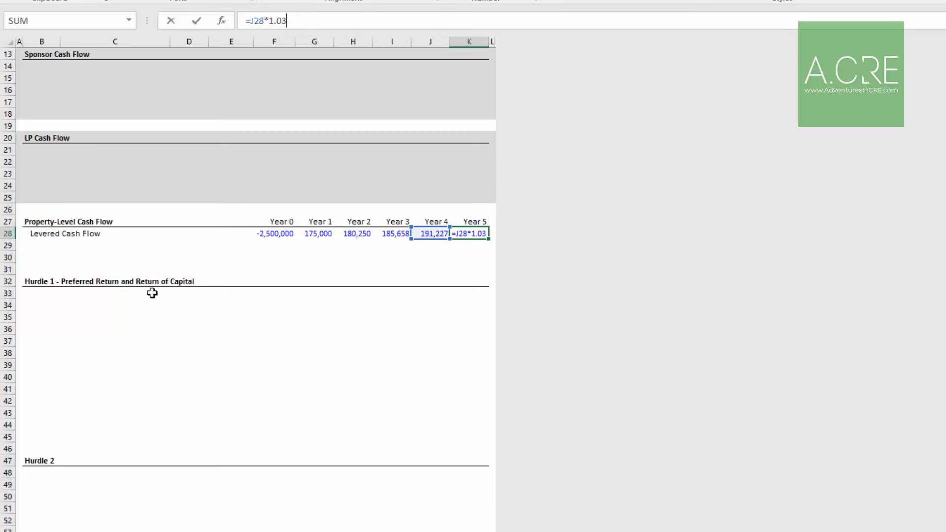
pyautogui.write('+4250000')
pyautogui.press('Return')
pyautogui.press('Up')
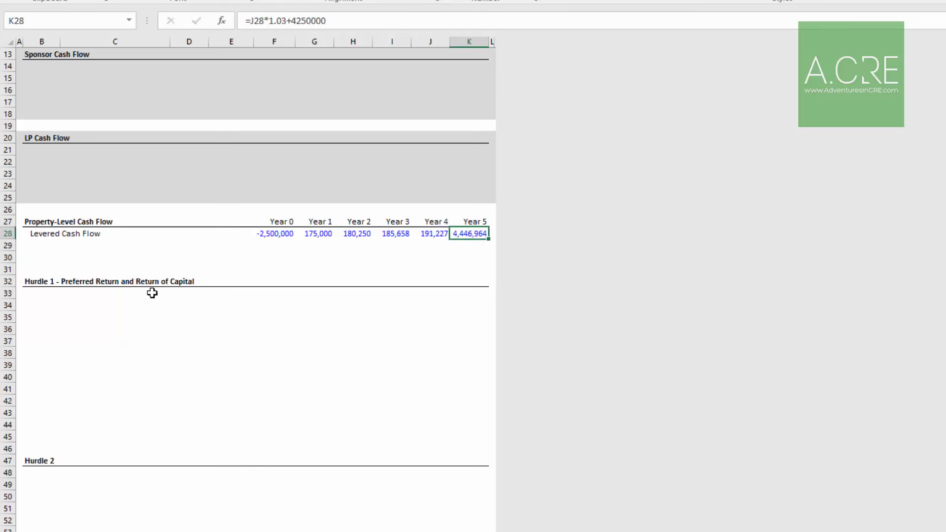
# Enter the label Levered IRR in B29 below the Levered Cash Flow label
pyautogui.press('Left')
pyautogui.press('Left')
pyautogui.press('Left')
pyautogui.press('Left')
pyautogui.press('Left')
pyautogui.hotkey('ctrl', 'shift', 'Right')
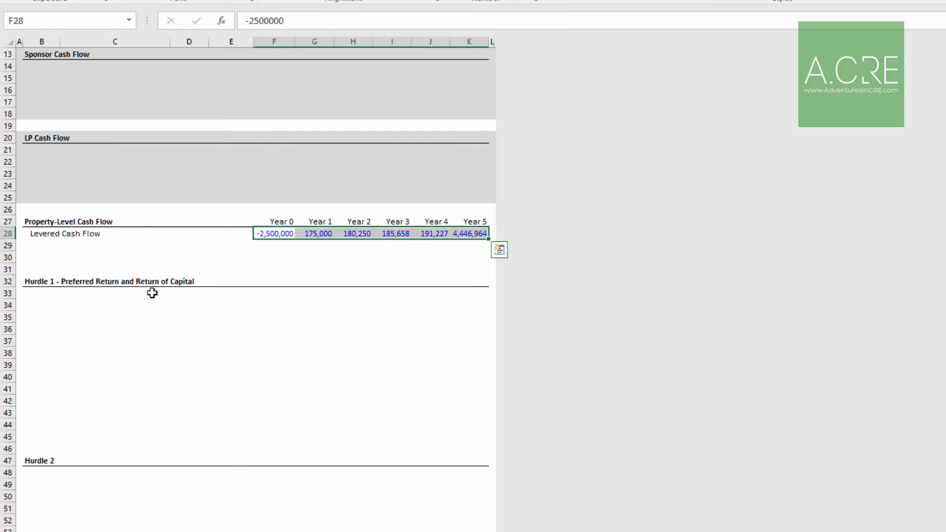
pyautogui.press('Down')
pyautogui.press('Left')
pyautogui.press('Left')
pyautogui.press('Left')
pyautogui.press('Left')
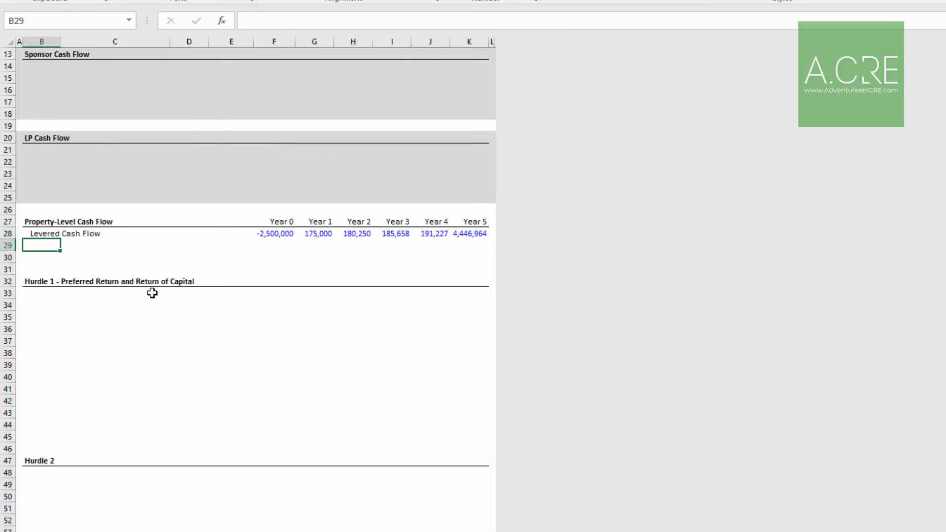
pyautogui.write('Levere')
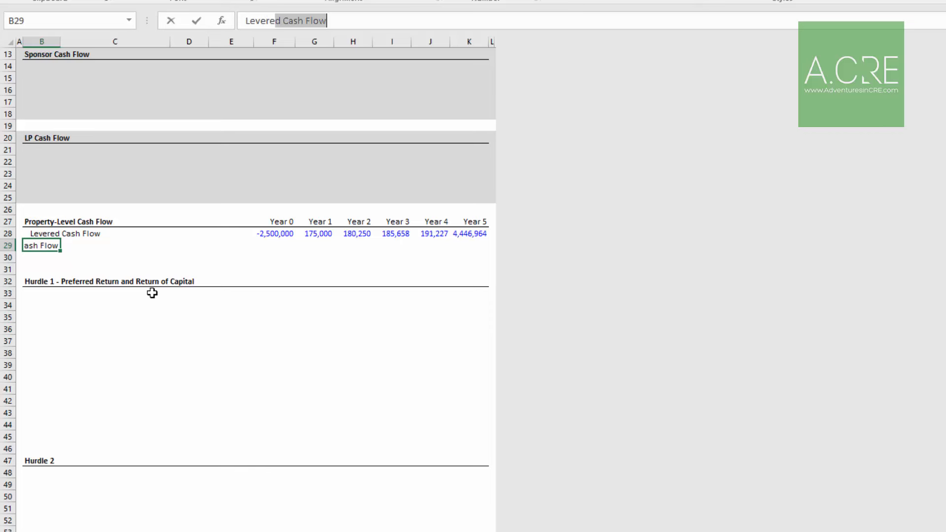
pyautogui.write('d IRR')
pyautogui.press('Return')
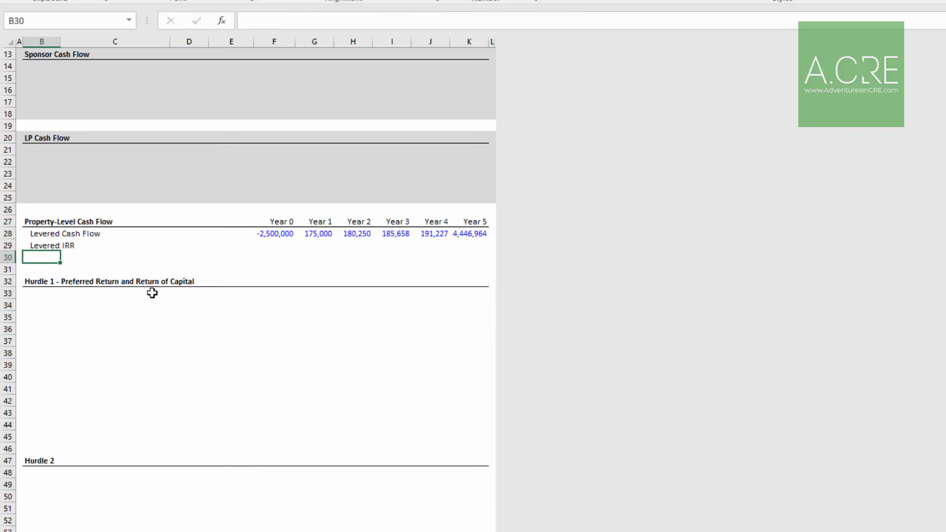
# Calculate the levered IRR in F29 with =IRR(F28:K28)
pyautogui.press('Up')
pyautogui.press('Right')
pyautogui.press('Right')
pyautogui.press('Right')
pyautogui.press('Right')
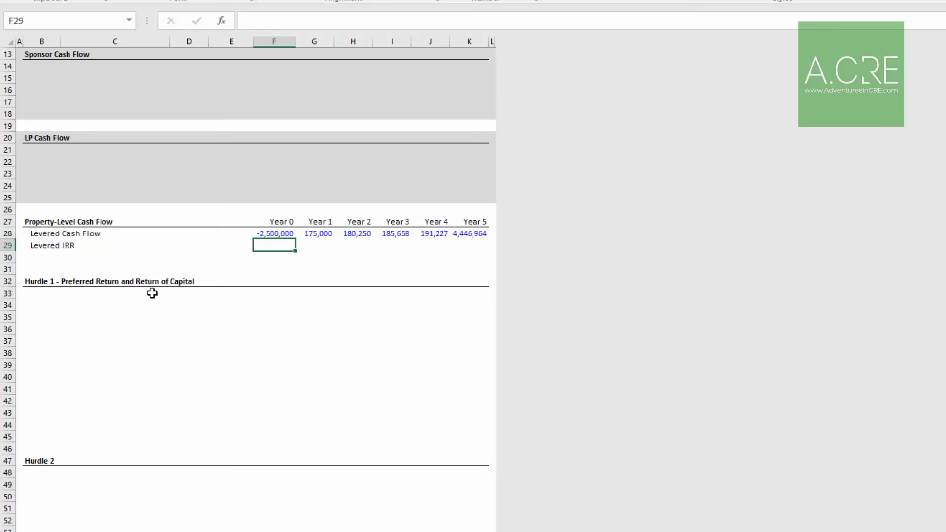
pyautogui.write('=IRR(')
pyautogui.press('Up')
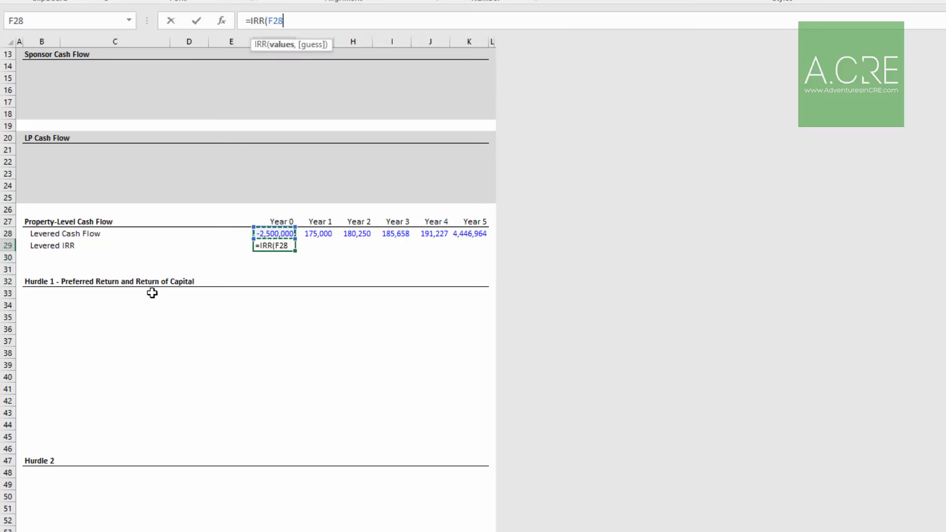
pyautogui.hotkey('ctrl', 'shift', 'Right')
pyautogui.press('Return')
pyautogui.press('Up')
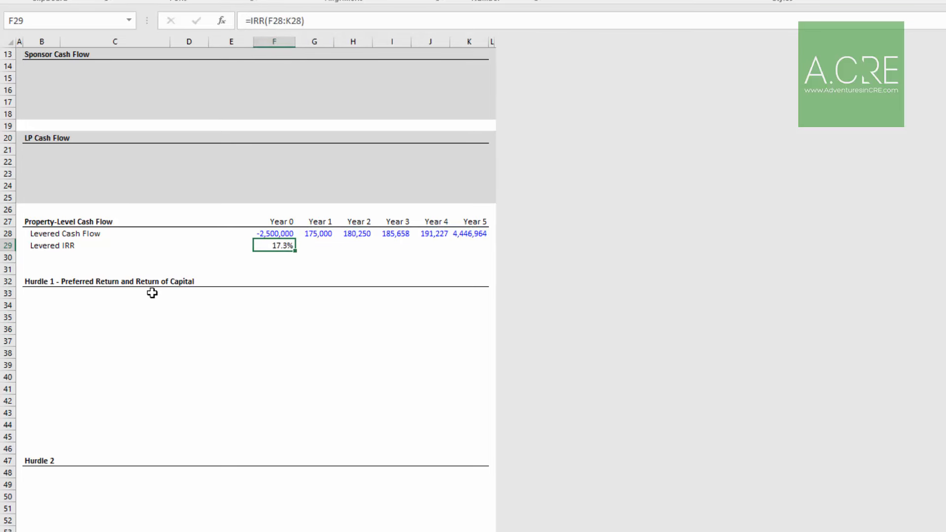
# Enter the label Equity Multiple in B30 below the Levered IRR label
pyautogui.press('Down')
pyautogui.press('Left')
pyautogui.press('Left')
pyautogui.press('Left')
pyautogui.press('Left')
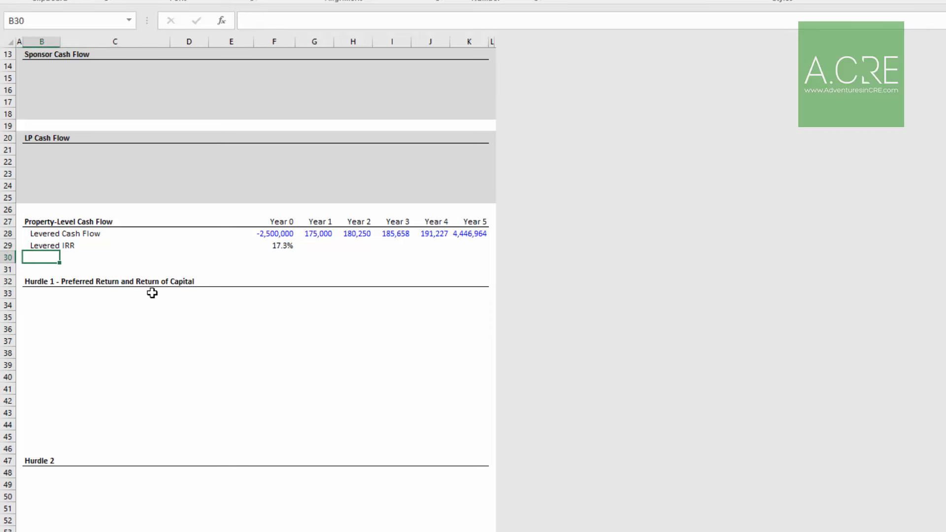
pyautogui.write('Equity Multp')
pyautogui.press('BackSpace')
pyautogui.write('iple')
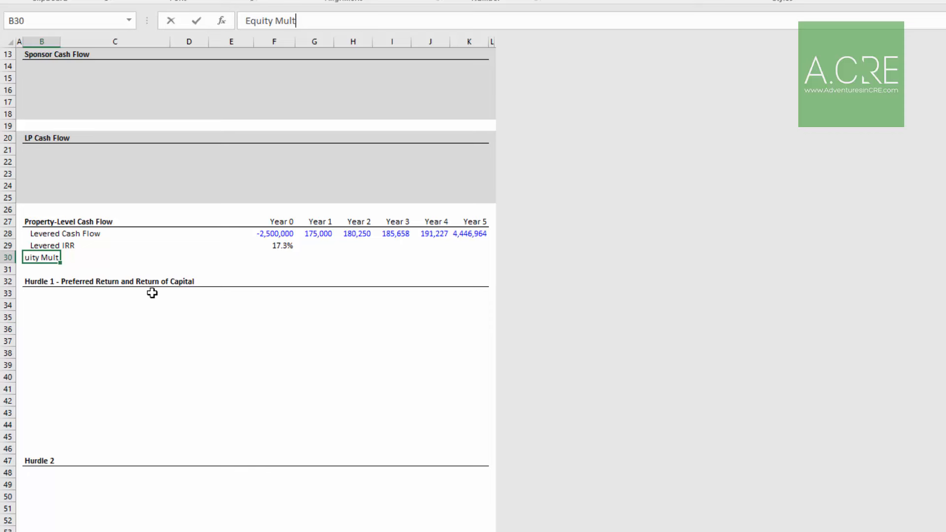
pyautogui.press('Return')
# Start the Equity Multiple formula in F30 by summing the positive levered cash flows with =SUMIF(F28:K28,">0")
pyautogui.press('Up')
pyautogui.press('Right')
pyautogui.press('Right')
pyautogui.press('Right')
pyautogui.press('Right')
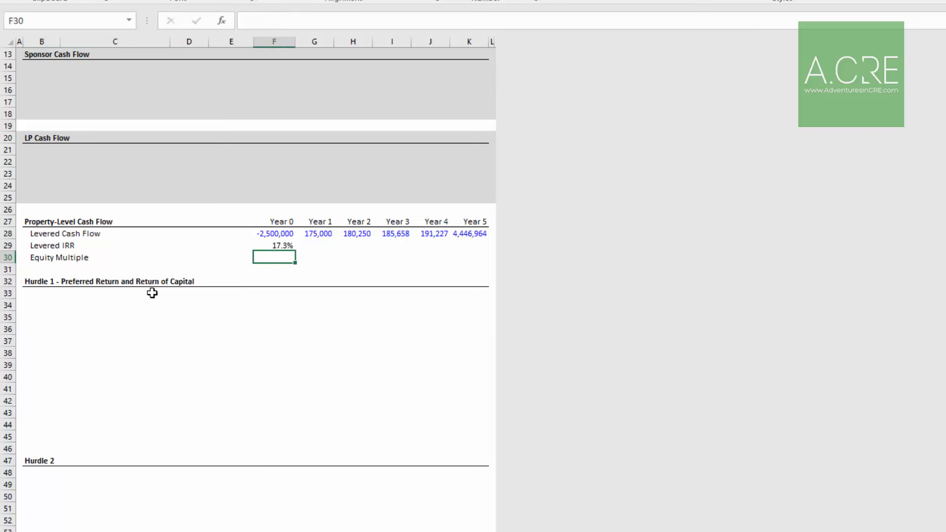
pyautogui.write('=sumif')
pyautogui.press('Tab')
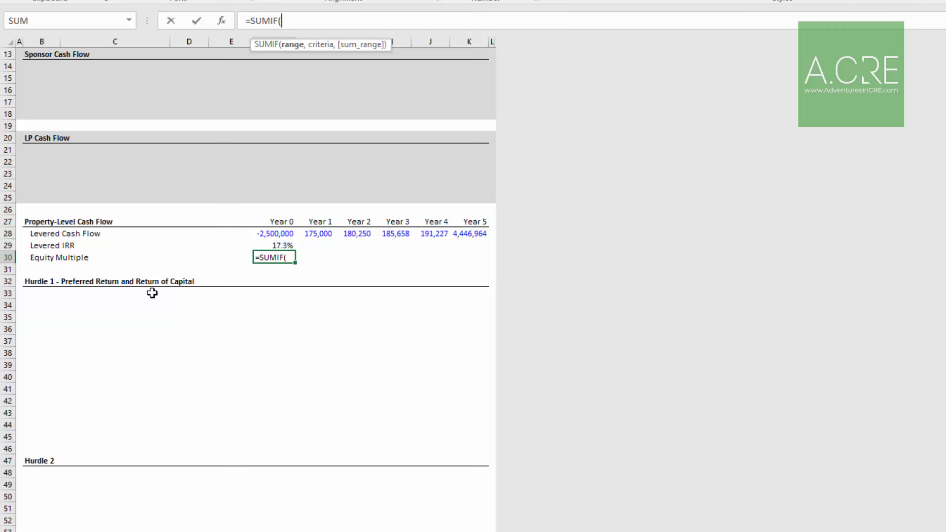
pyautogui.press('Up')
pyautogui.press('Up')
pyautogui.hotkey('ctrl', 'shift', 'Right')
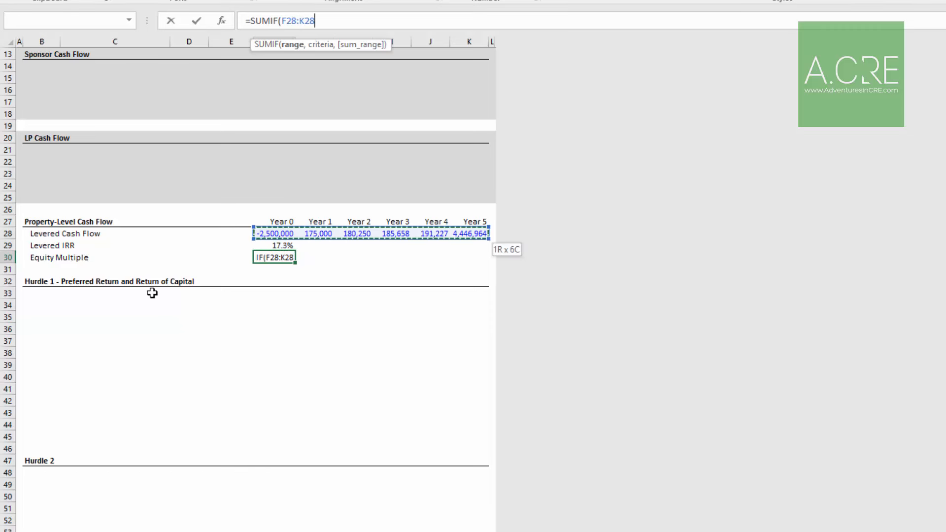
pyautogui.write(',">0"')
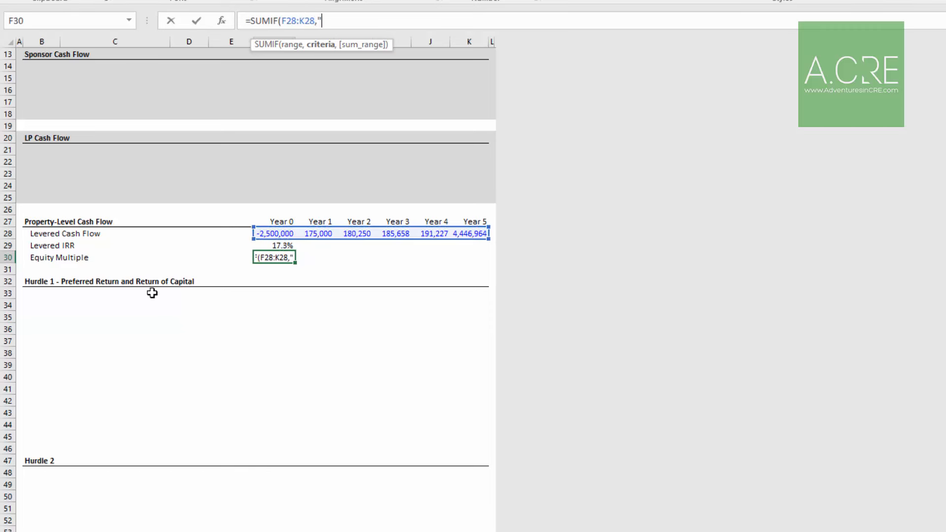
pyautogui.write(')')
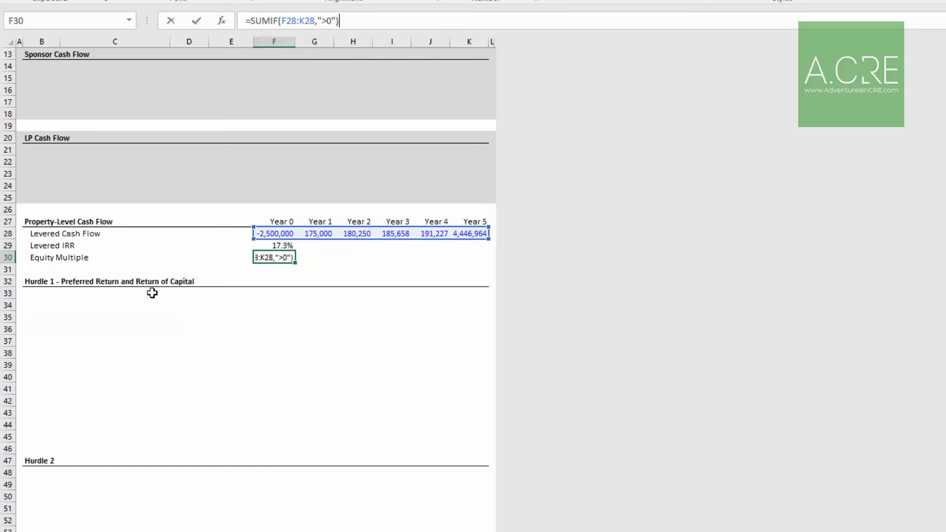
# Complete the F30 formula by dividing by the negated sum of negative cash flows, -SUMIF(F28:K28,"<0")
pyautogui.write('/-SUMIF(')
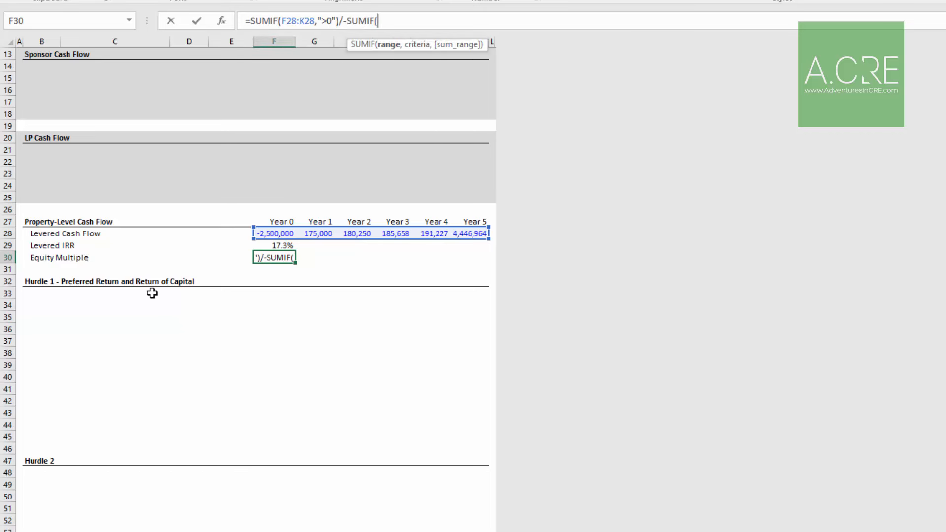
pyautogui.press('Up')
pyautogui.press('Up')
pyautogui.hotkey('shift', 'Right')
pyautogui.hotkey('shift', 'Right')
pyautogui.hotkey('shift', 'Right')
pyautogui.hotkey('shift', 'Right')
pyautogui.hotkey('shift', 'Right')
pyautogui.write(',"')
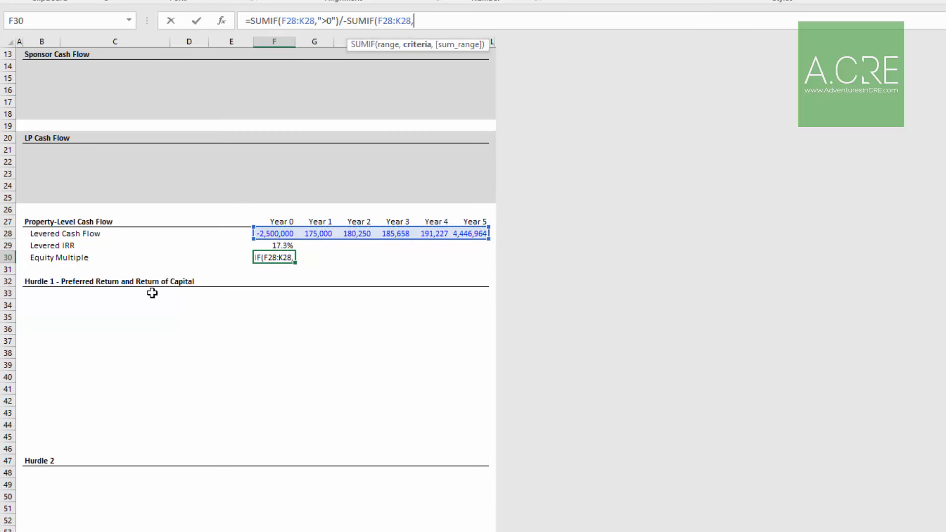
pyautogui.write('<0")')
pyautogui.press('Return')
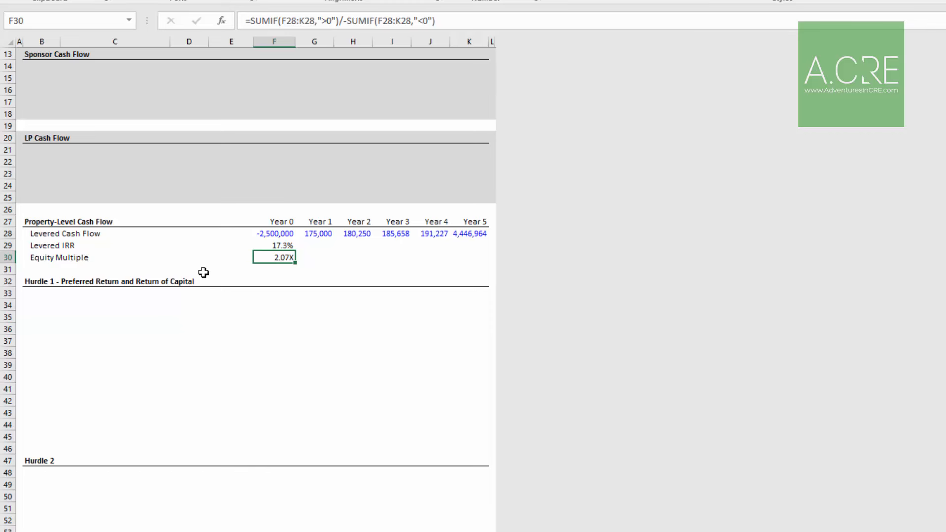
# Compare the preferred return and Hurdle 2 IRR targets with the levered IRR and the empty Sponsor and LP cash flow sections
pyautogui.scroll(1, 215, 312)
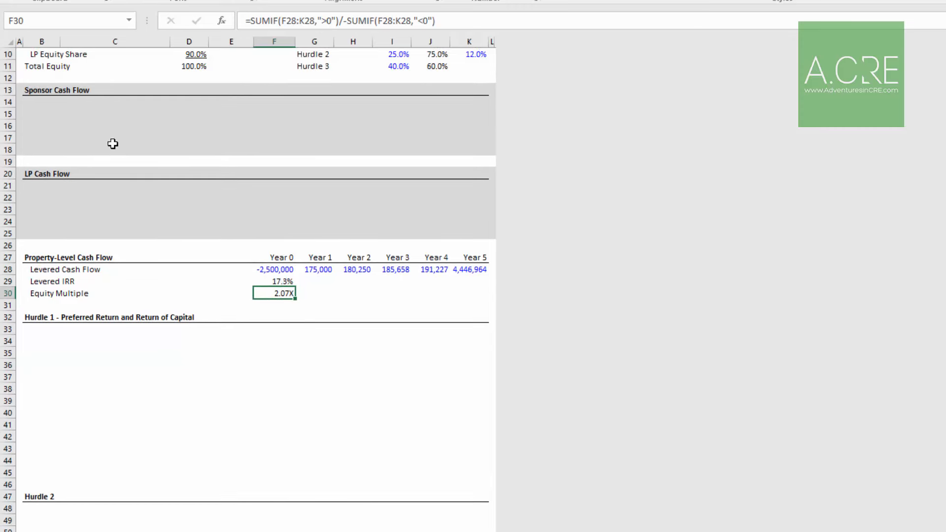
pyautogui.click(101, 113)
pyautogui.click(80, 209)
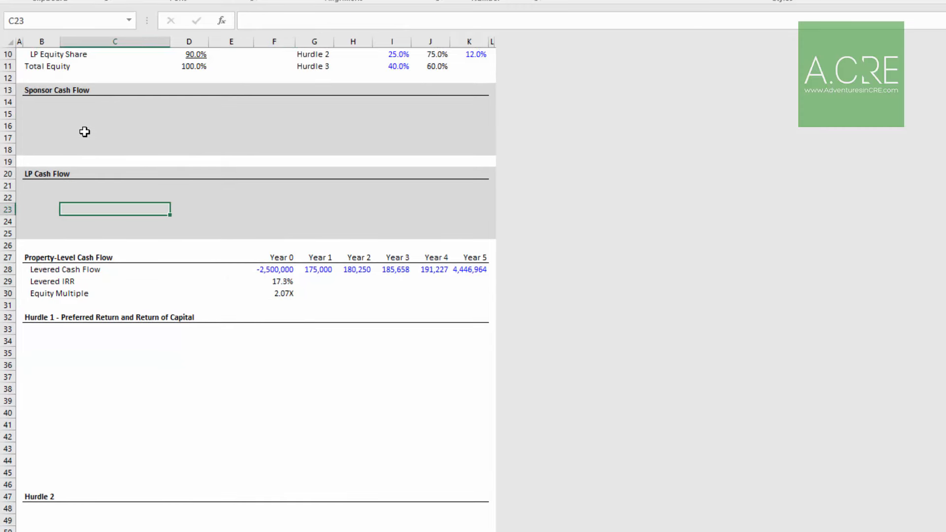
pyautogui.scroll(2, 188, 179)
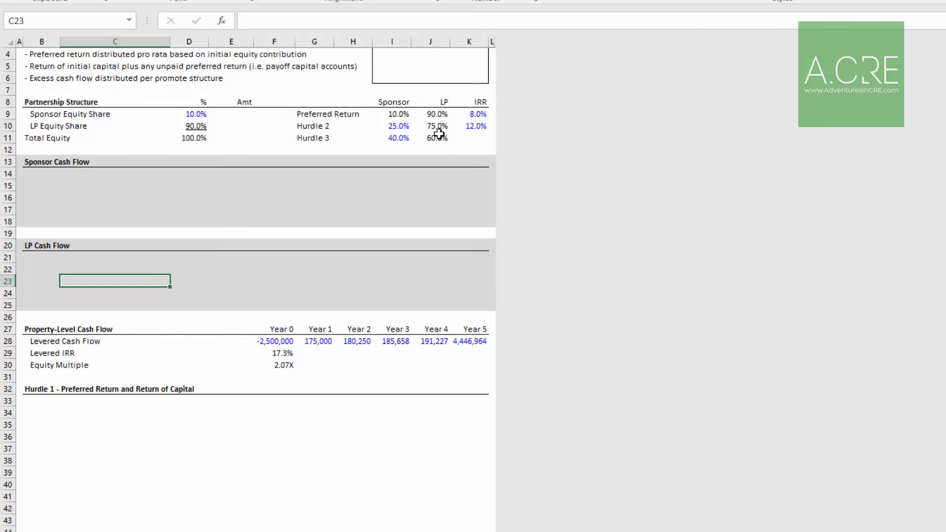
pyautogui.click(477, 115)
pyautogui.click(474, 124)
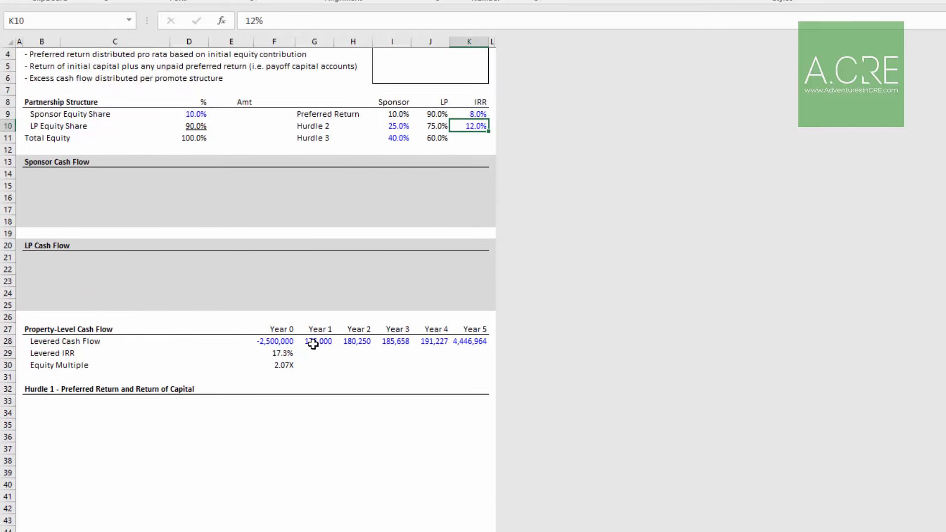
pyautogui.click(281, 352)
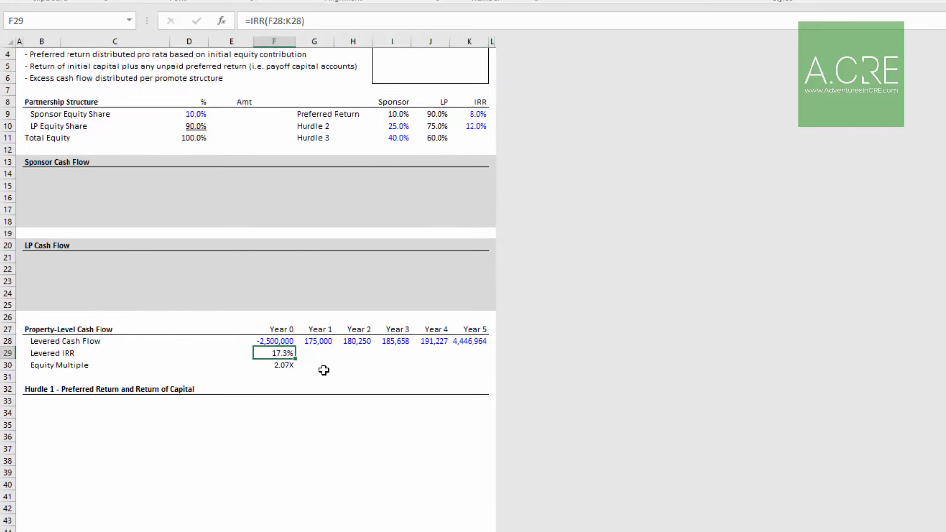
pyautogui.click(66, 196)
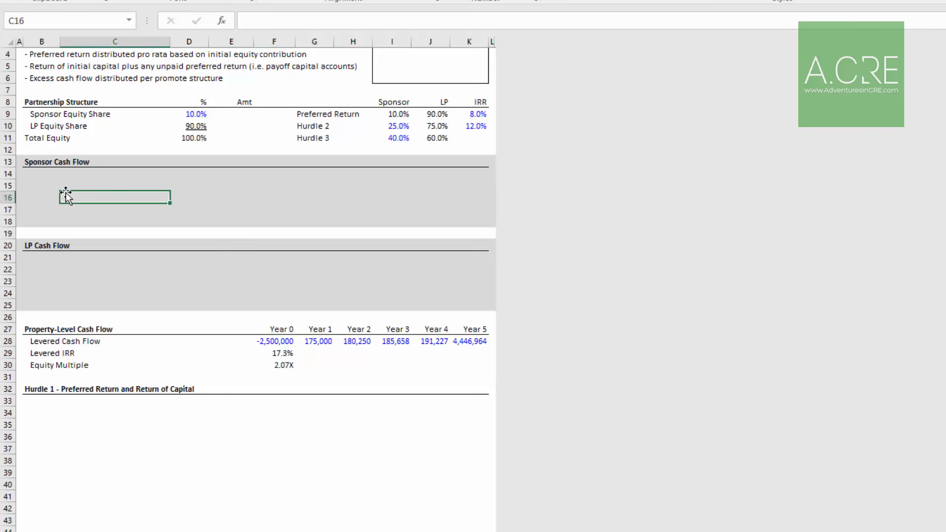
pyautogui.click(285, 354)
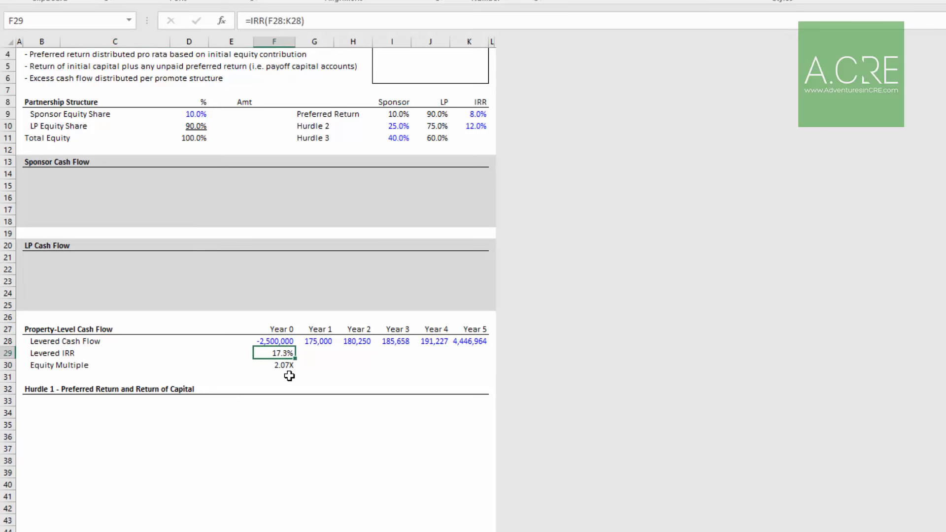
pyautogui.click(76, 272)
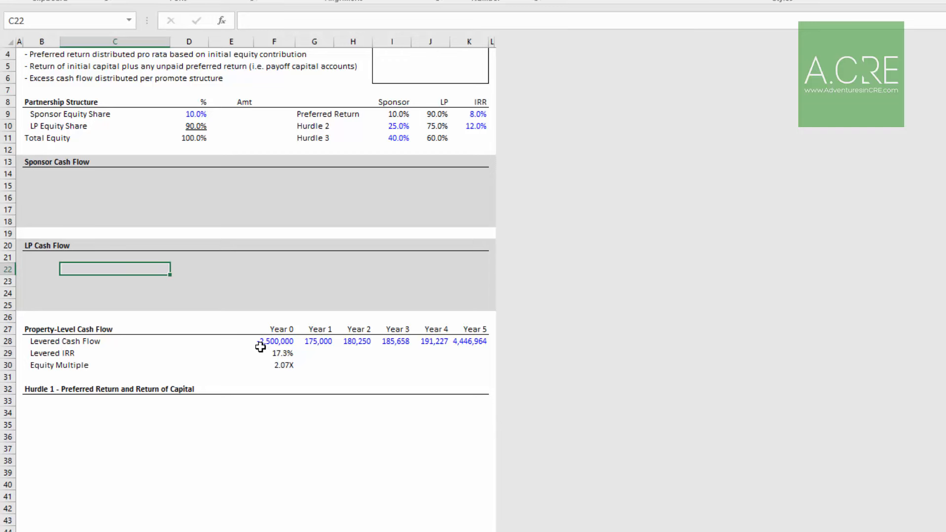
# Under Hurdle 1, enter the labels Beginning Balance (LP Capital Account) in B33 and LP Req'd Return to hit Hurdle 1 in B34
pyautogui.scroll(-5, 260, 347)
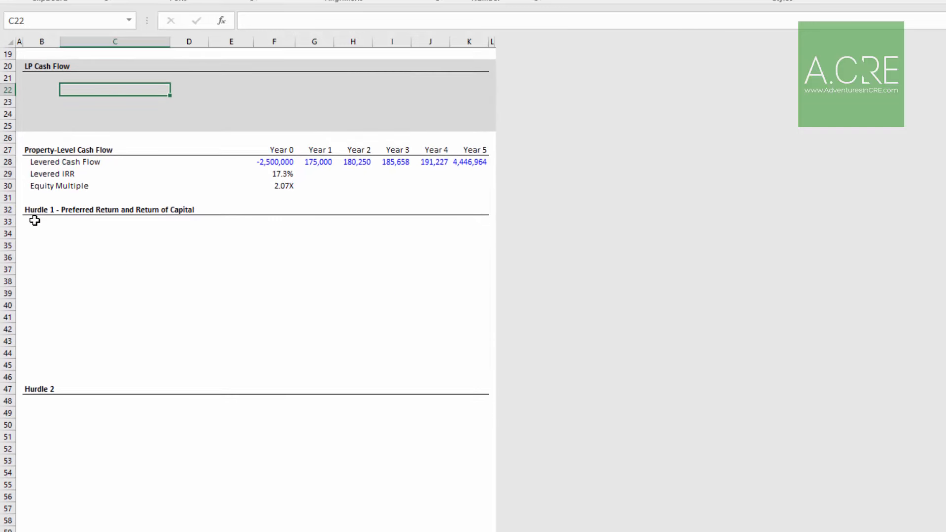
pyautogui.click(35, 221)
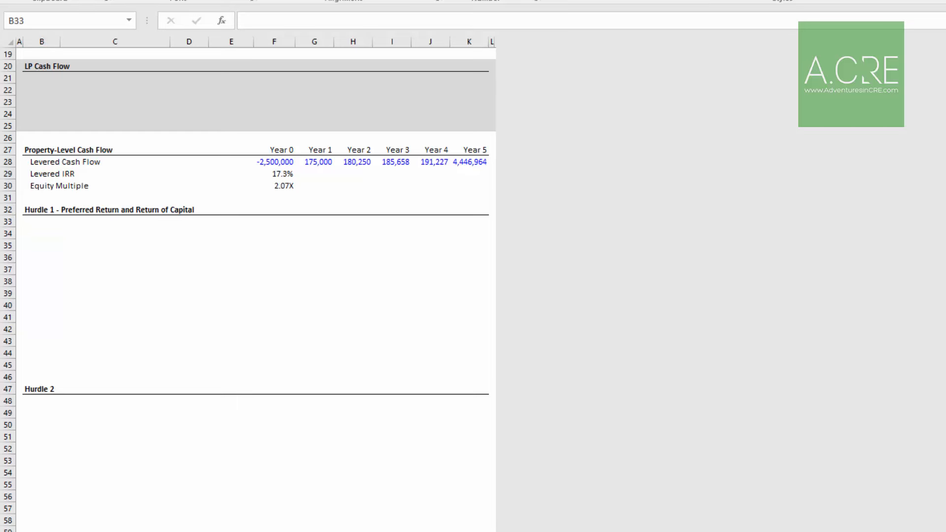
pyautogui.click(39, 221)
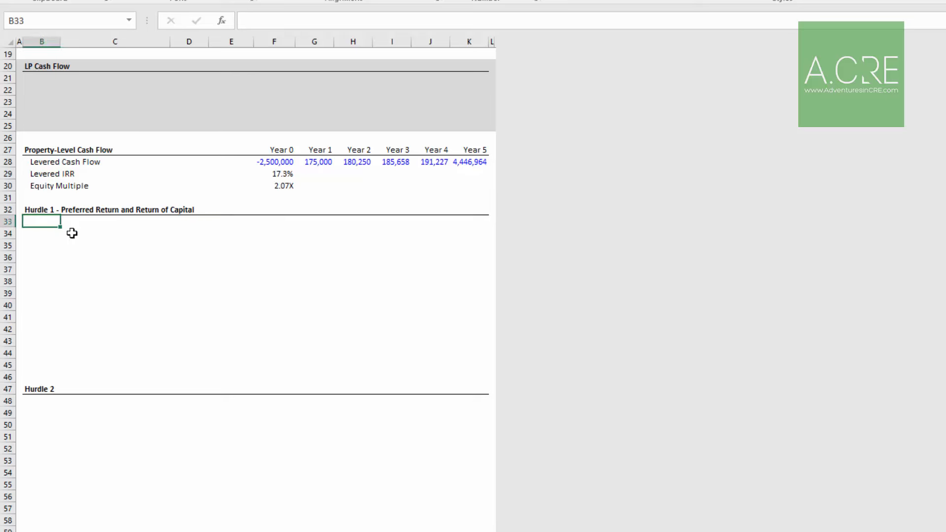
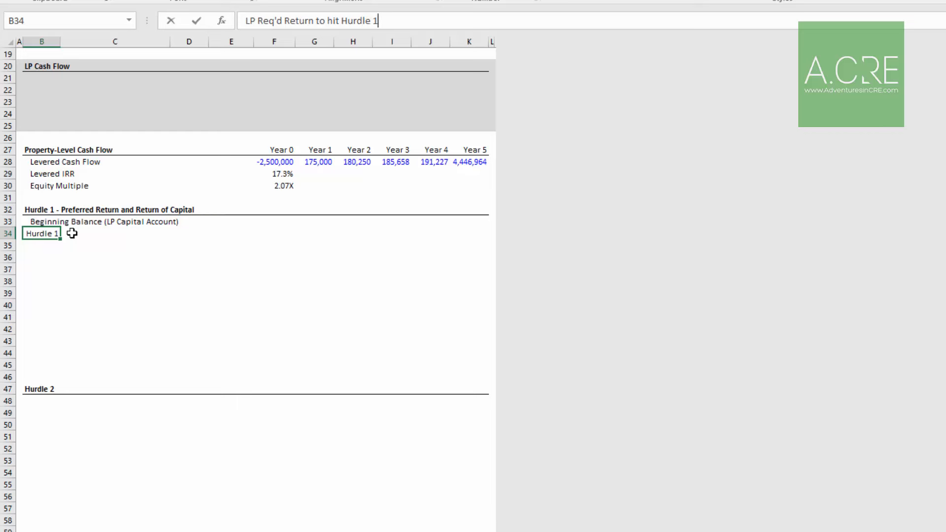
pyautogui.press('Return')
# Enter the labels Contributions from LP in B35 and Distributions to LP (Hurdle 1) in B36
pyautogui.write('C')
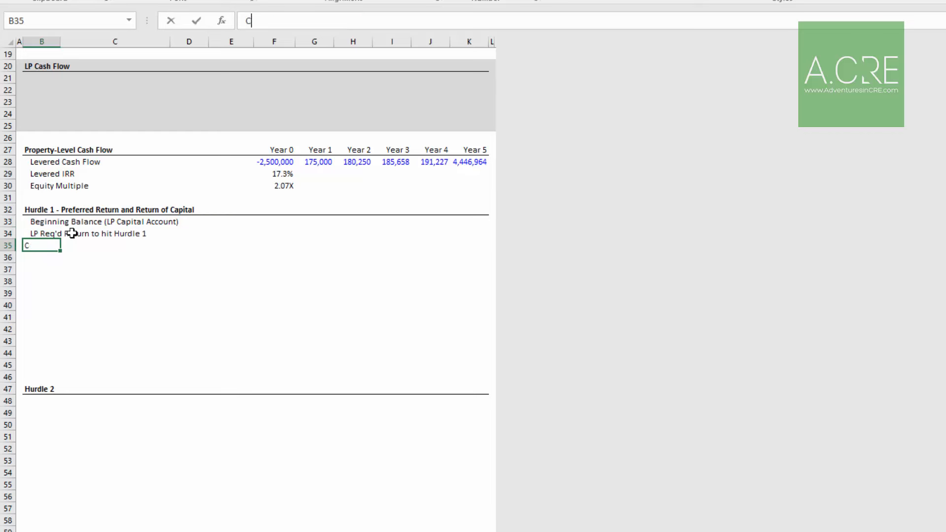
pyautogui.write('ontributions from LP')
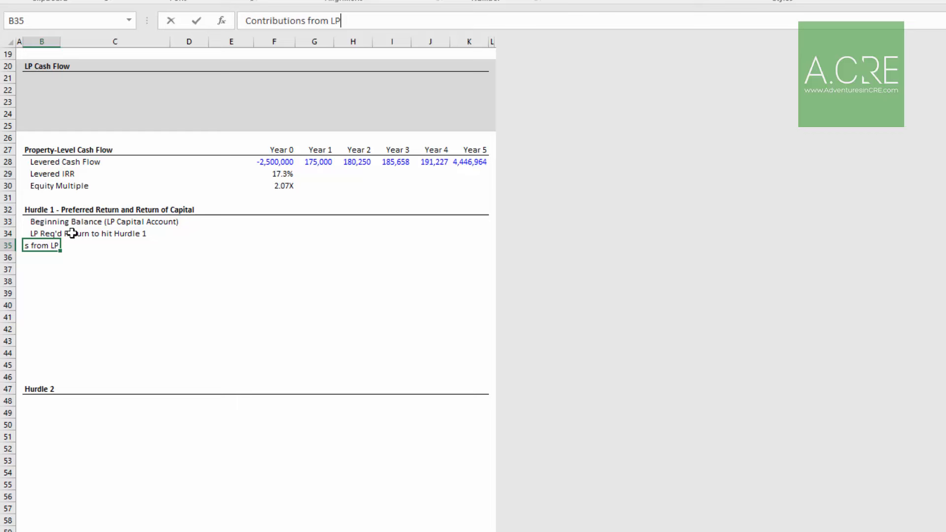
pyautogui.press('Return')
pyautogui.write('Distrib')
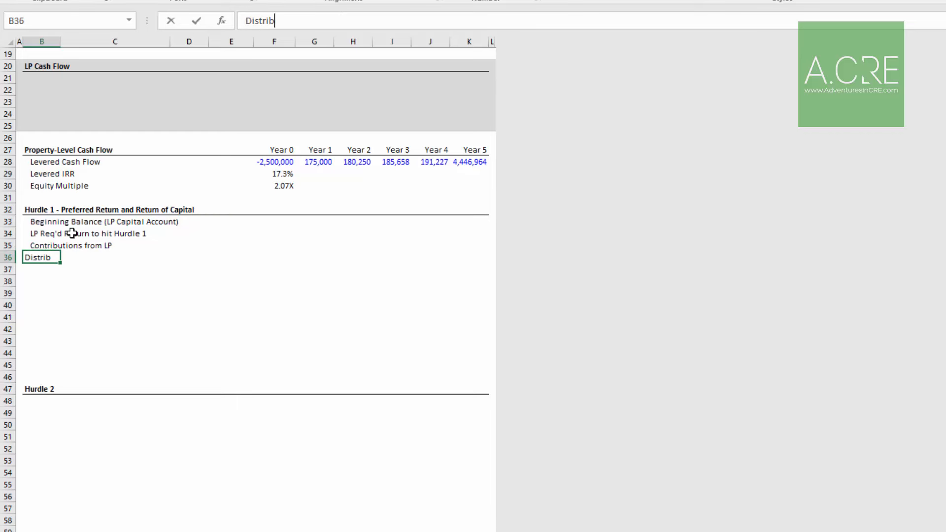
pyautogui.write('utions to LP (')
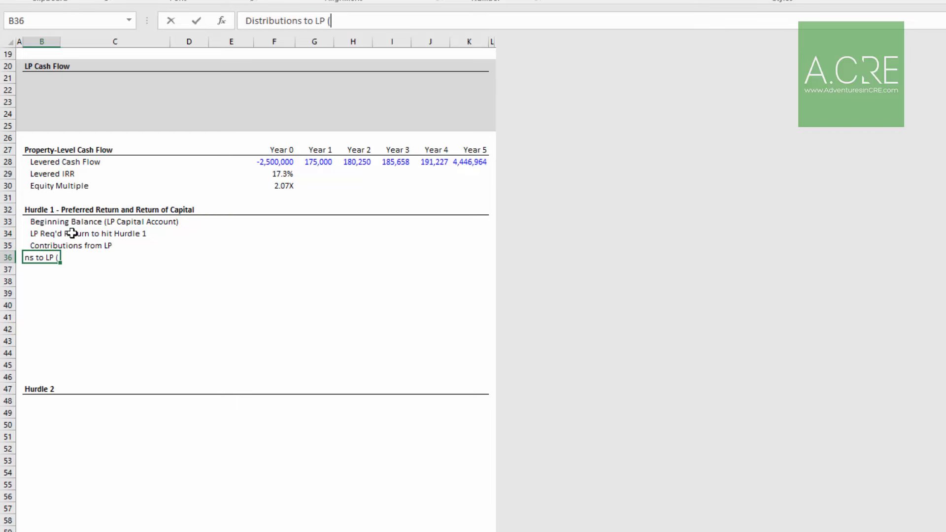
pyautogui.write('Hurdle 1)')
pyautogui.press('Return')
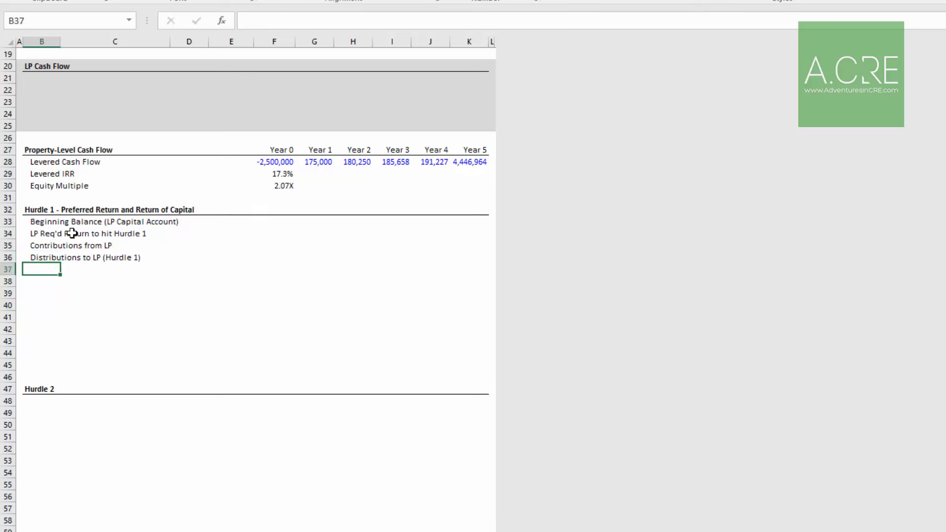
# Enter the labels Ending Balance (LP Capital Account) in B37 and LP IRR Error Check in B38
pyautogui.write('Ending Balance (LP')
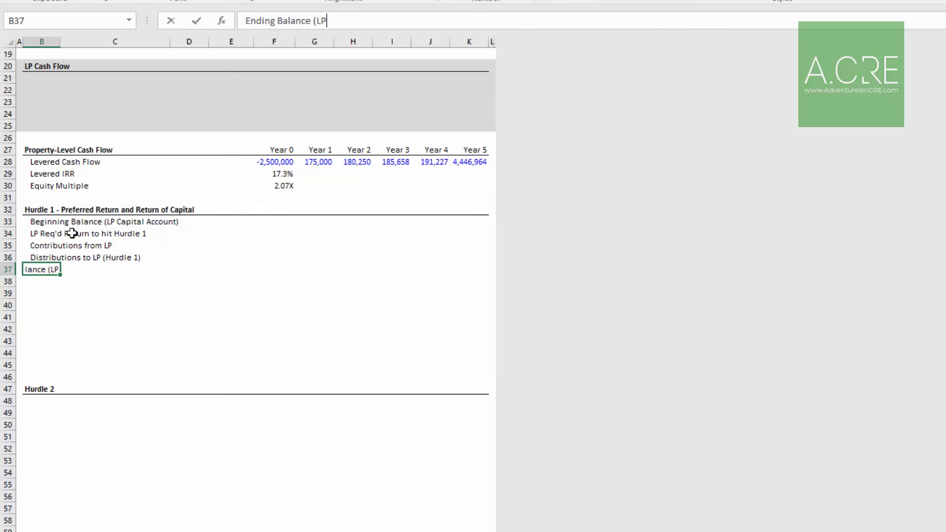
pyautogui.write(' Capital Account)')
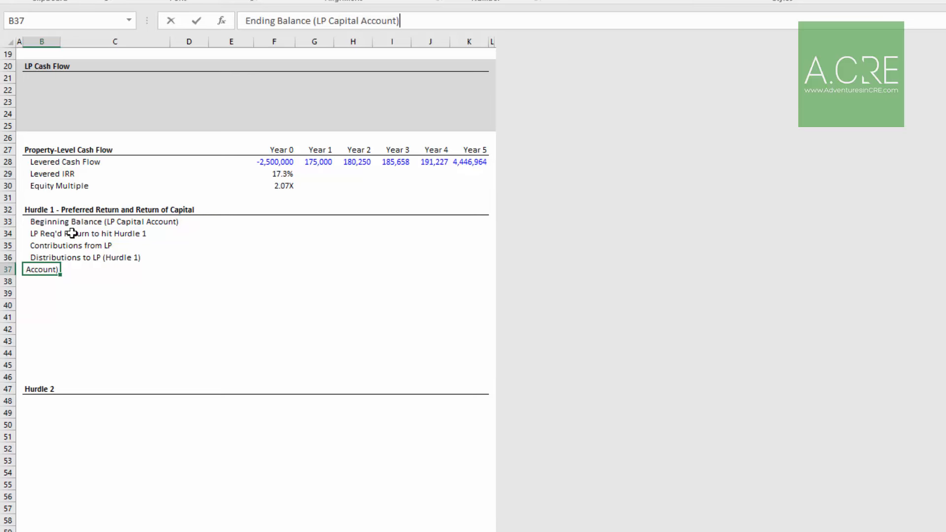
pyautogui.press('Return')
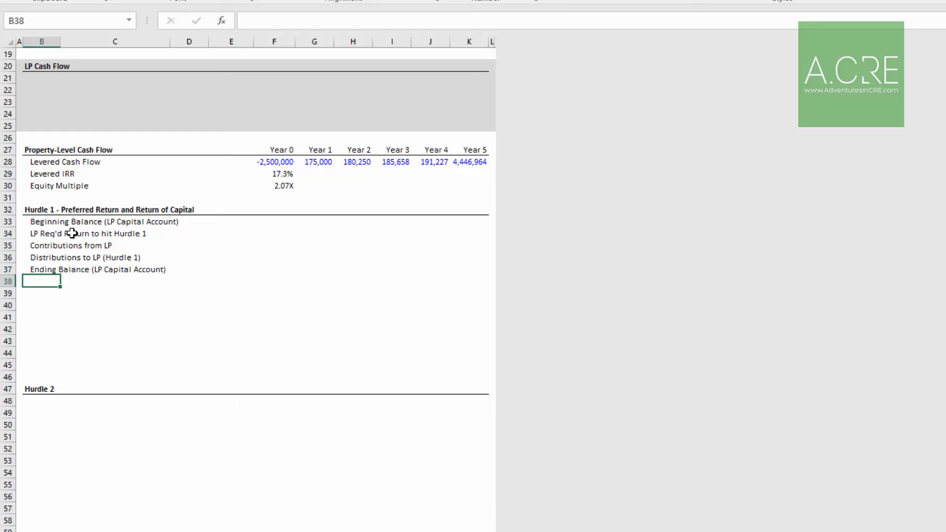
pyautogui.write('LP IRR Error Check')
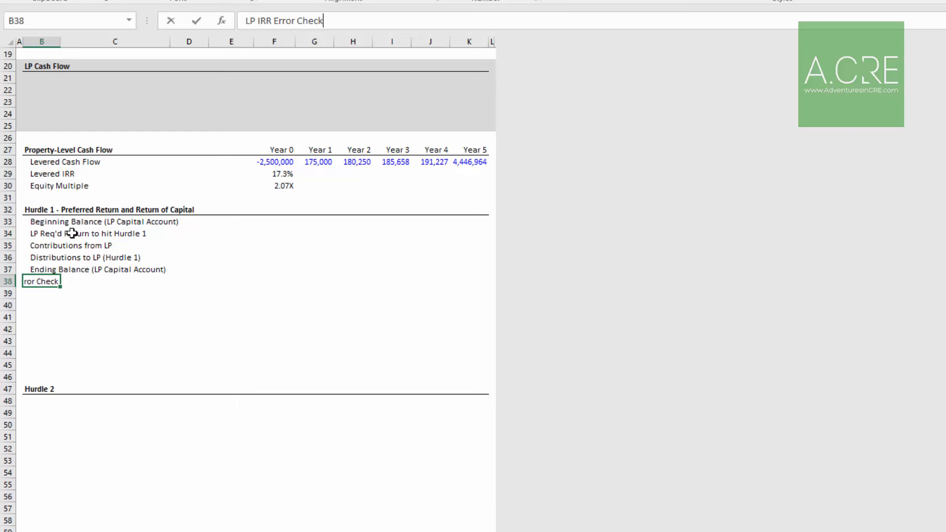
pyautogui.press('Right')
pyautogui.press('Right')
pyautogui.press('Right')
pyautogui.press('Right')
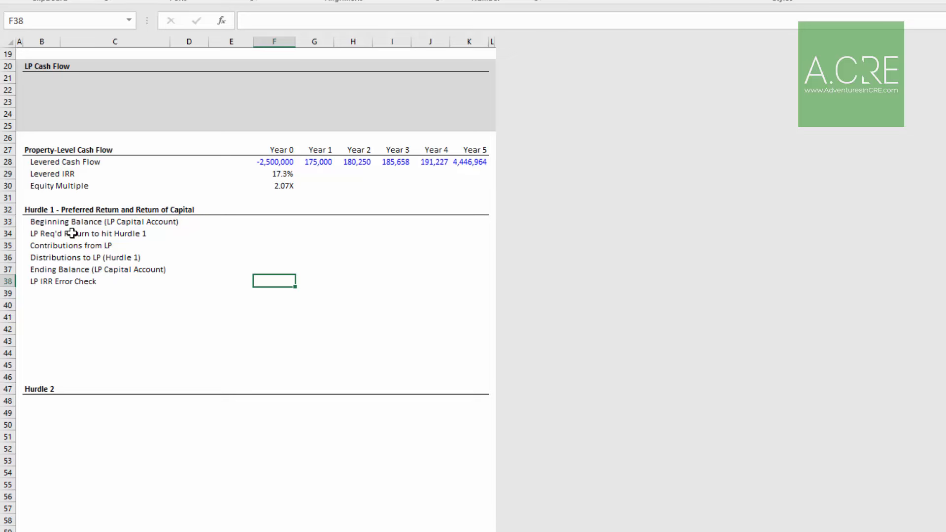
# Under Hurdle 1, enter the labels Contributions from Sponsor in B40 and Distributions to Sponsor in B41
pyautogui.press('Left')
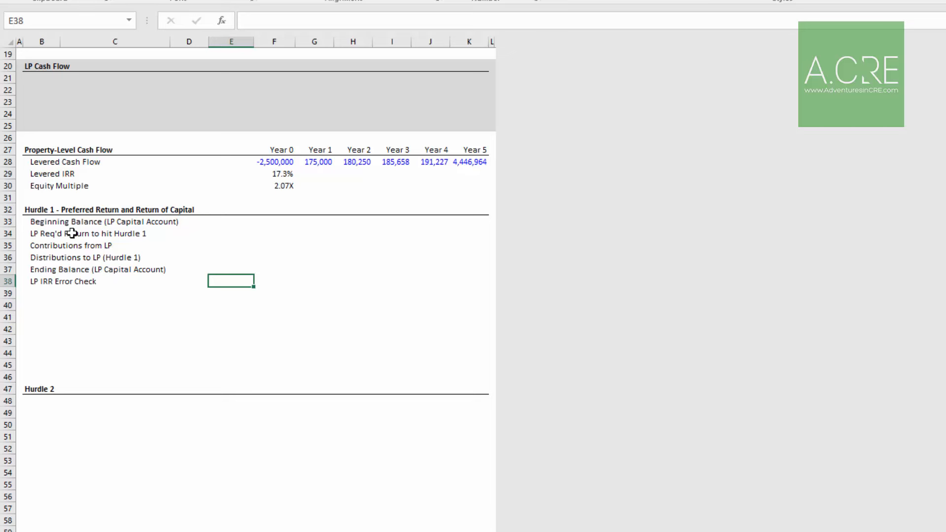
pyautogui.press('Left')
pyautogui.press('Left')
pyautogui.press('Left')
pyautogui.press('Left')
pyautogui.press('Right')
pyautogui.press('Up')
pyautogui.press('Up')
pyautogui.press('Up')
pyautogui.press('Down')
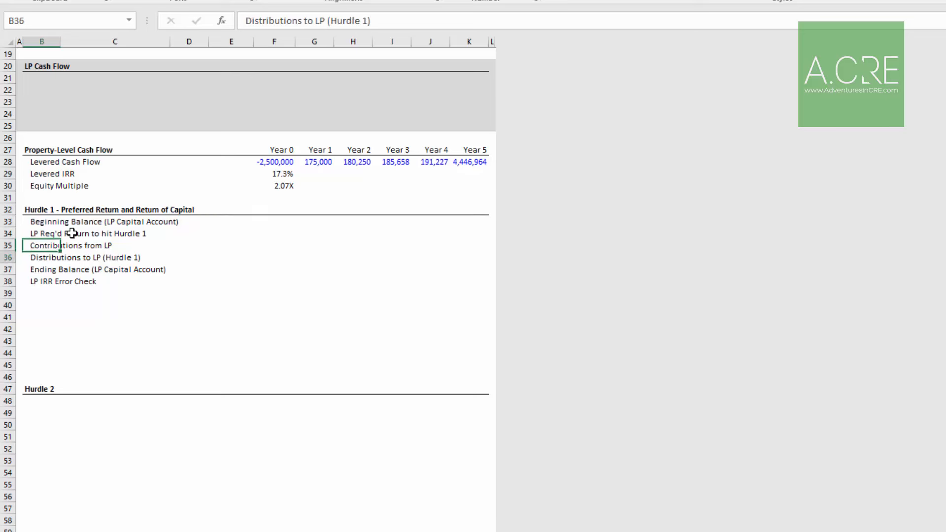
pyautogui.press('Down')
pyautogui.press('Down')
pyautogui.press('Down')
pyautogui.press('Down')
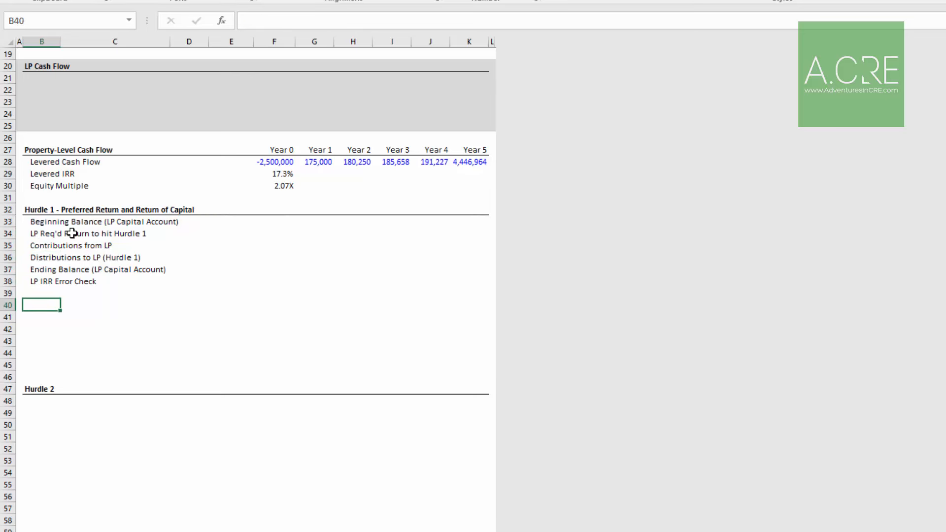
pyautogui.write('Contributions')
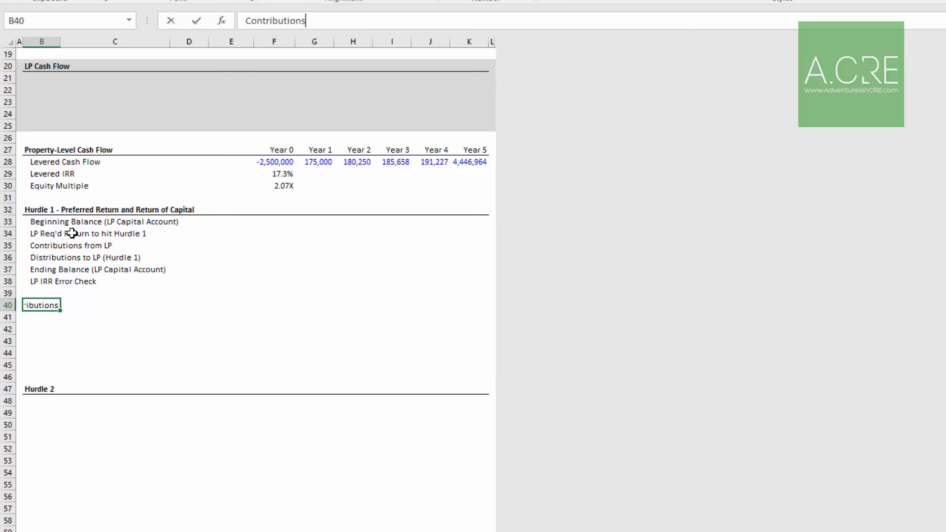
pyautogui.write(' from Sponsor')
pyautogui.press('Return')
pyautogui.write('Dis')
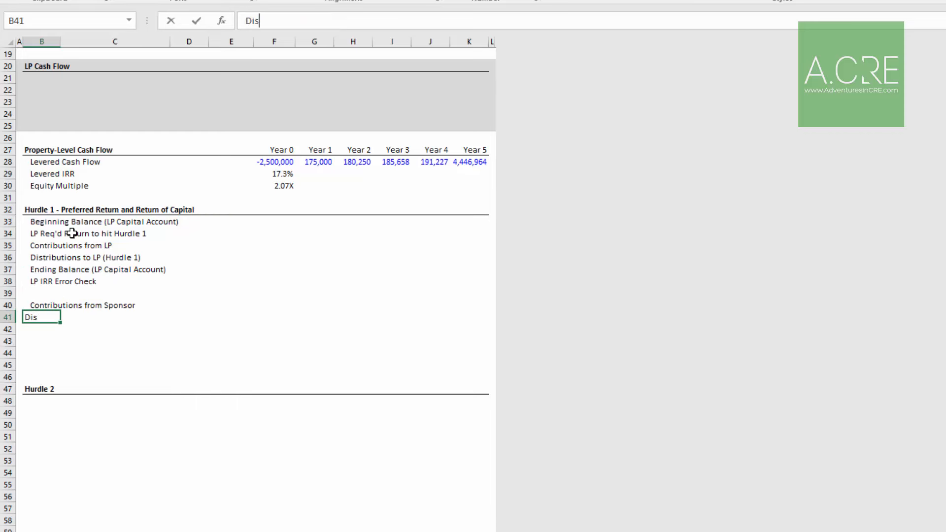
pyautogui.write('tributions to Spons')
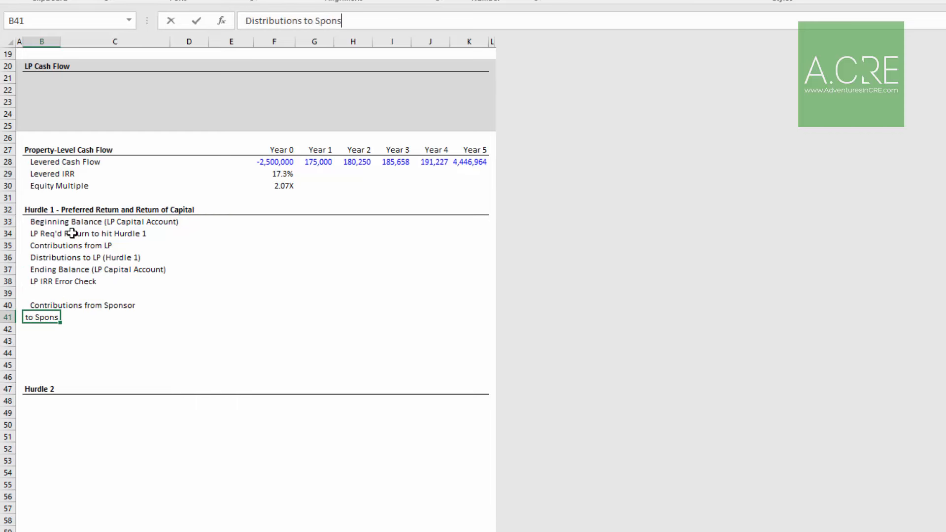
pyautogui.write('or')
pyautogui.press('Return')
pyautogui.press('Up')
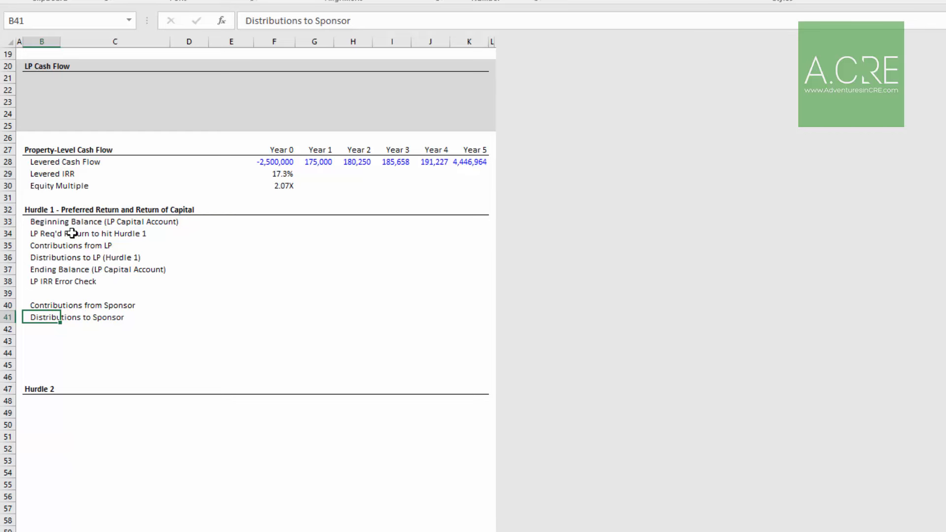
pyautogui.press('Up')
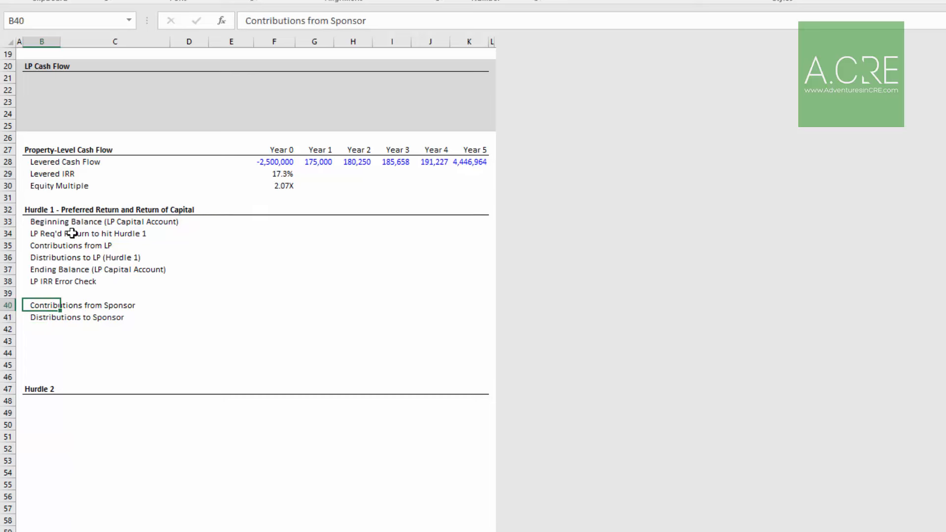
pyautogui.press('Down')
pyautogui.press('Down')
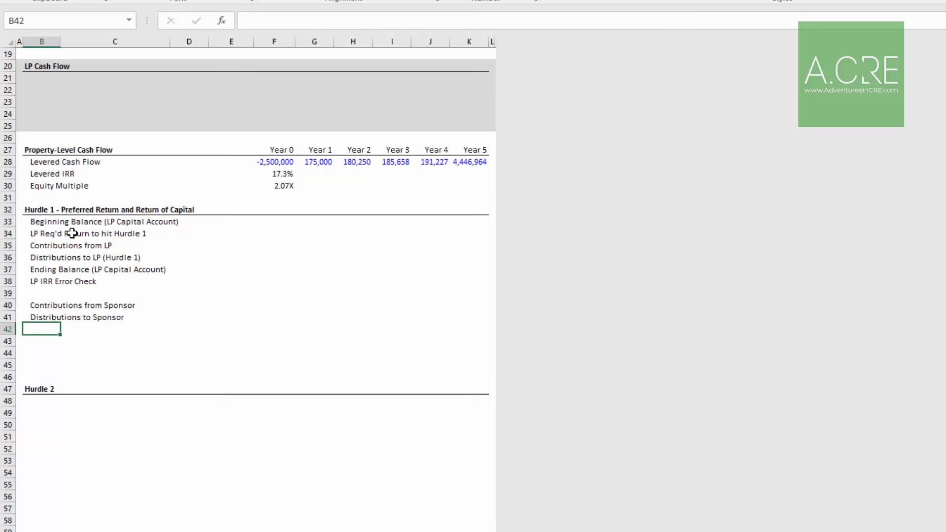
pyautogui.press('Down')
pyautogui.write('T')
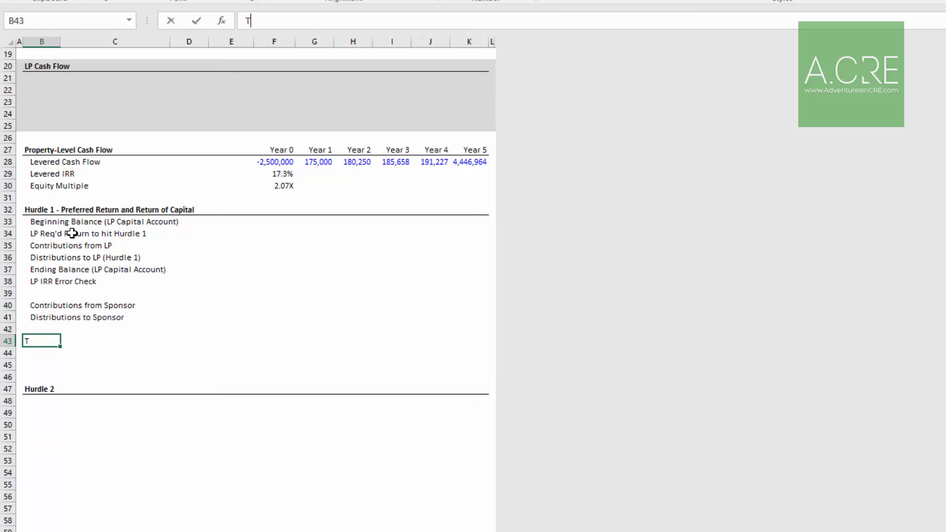
pyautogui.write('otal Distributions')
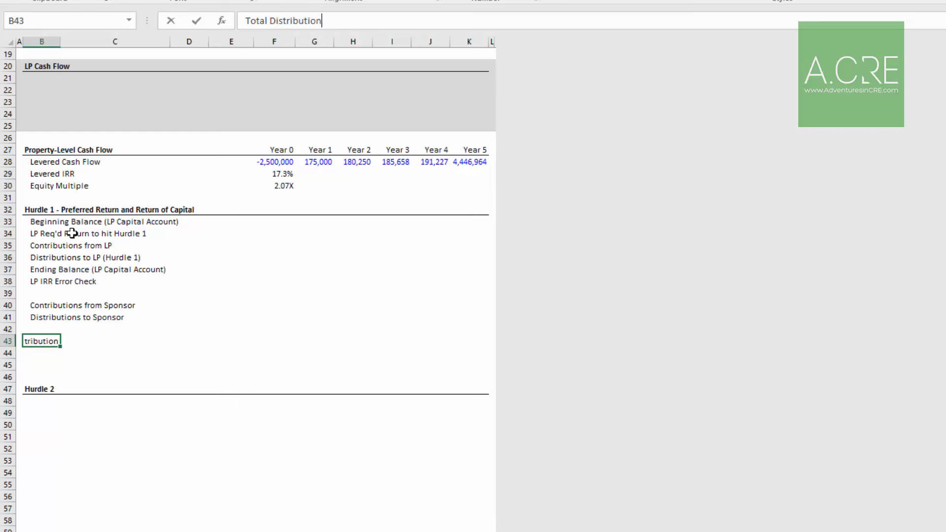
pyautogui.press('Return')
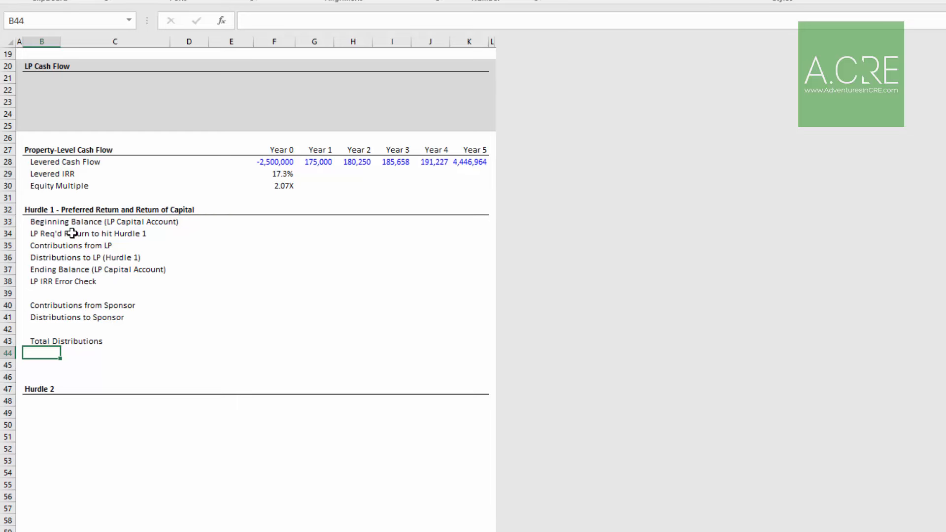
pyautogui.click(42, 341)
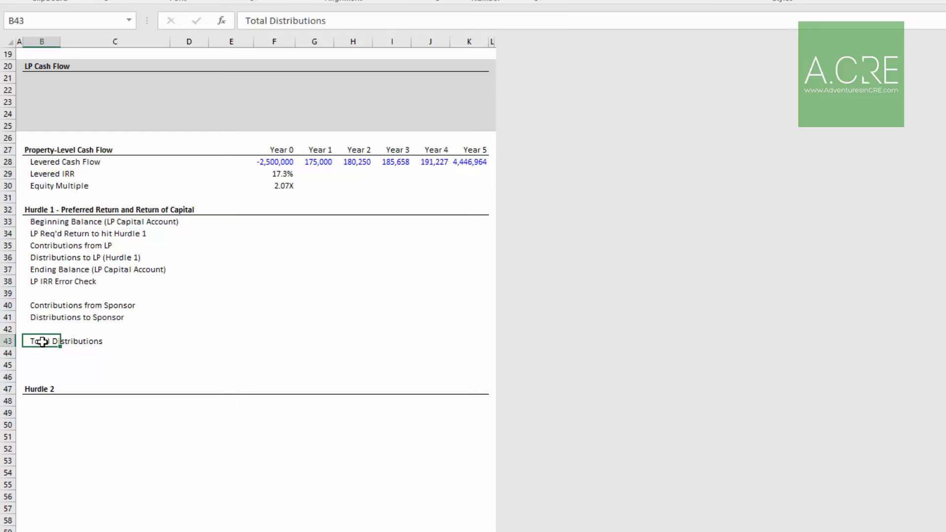
pyautogui.press('Delete')
# Enter the label Sponsor IRR Error Check in B42, directly below Distributions to Sponsor
pyautogui.press('Up')
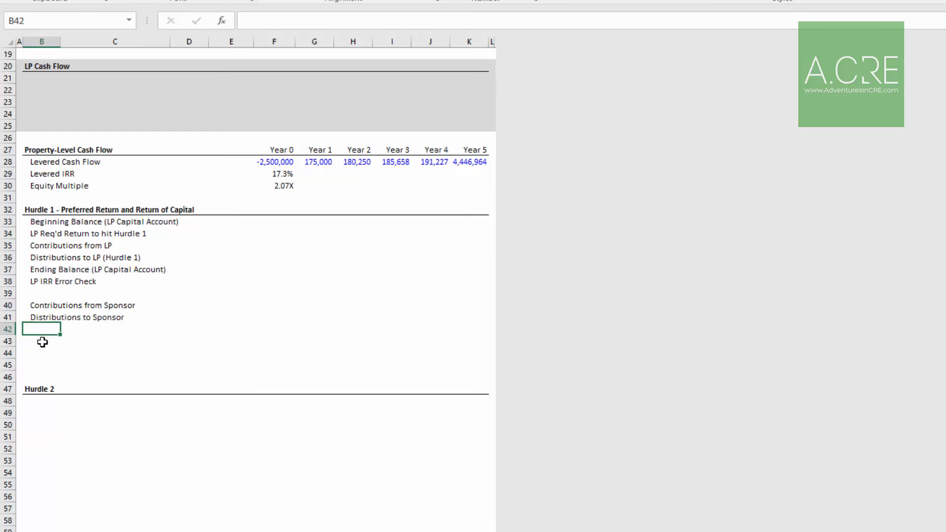
pyautogui.write('Sponsor IRR Er')
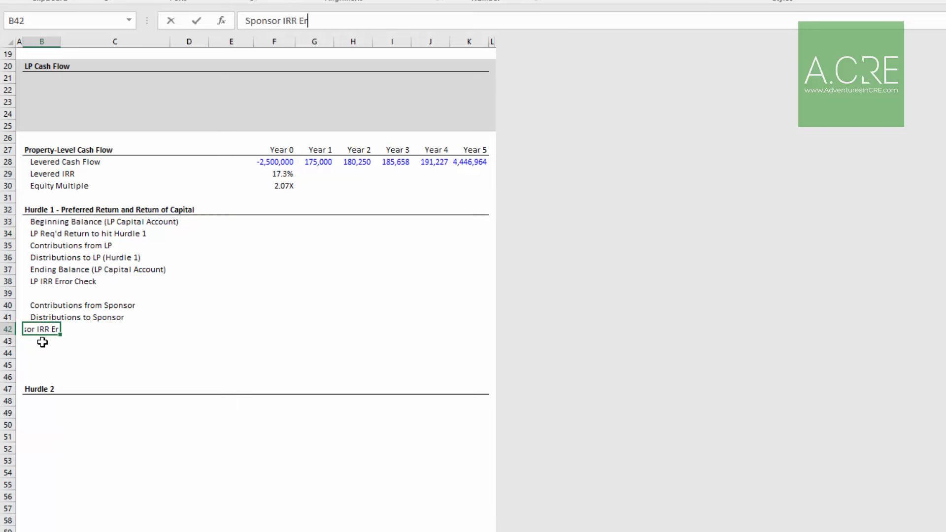
pyautogui.write('ror Check')
pyautogui.press('Return')
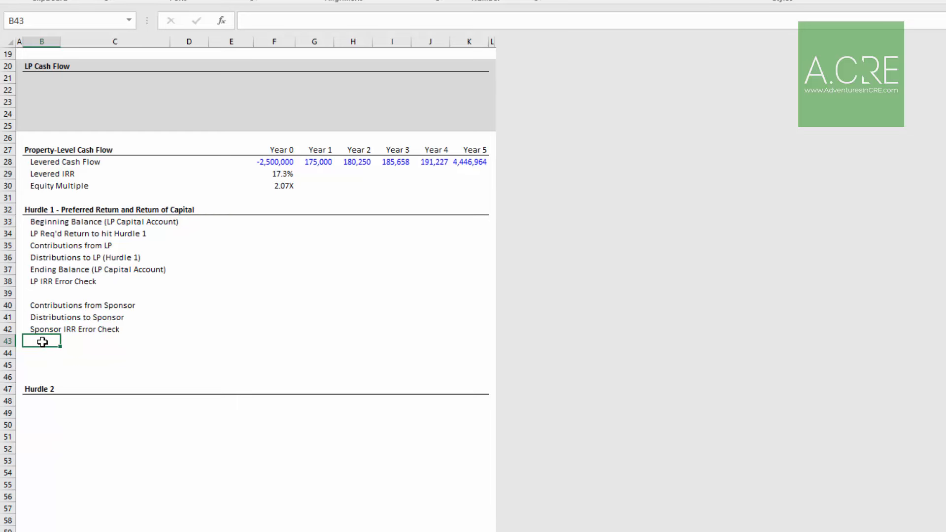
# Enter the labels Total Distributions in B44 and Cash Flow Remaining in B45
pyautogui.press('Down')
pyautogui.write('Tota')
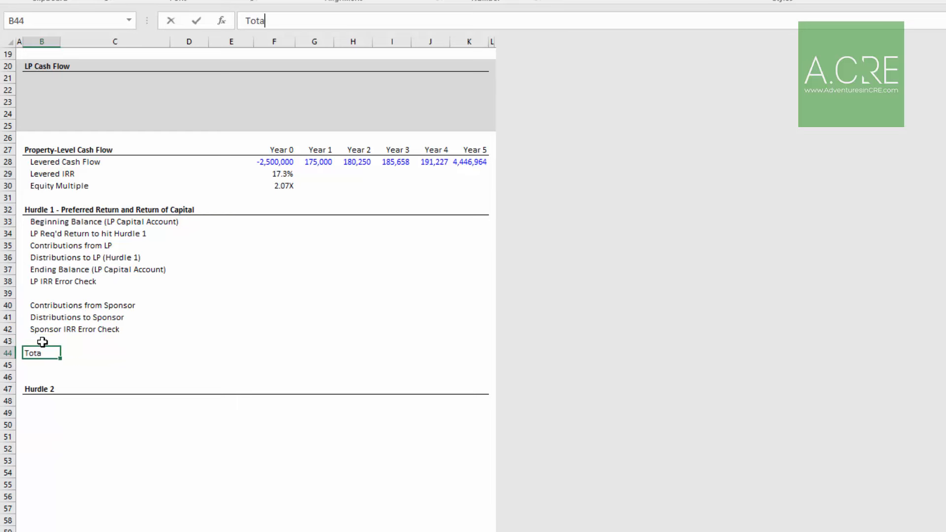
pyautogui.write('l Distributions')
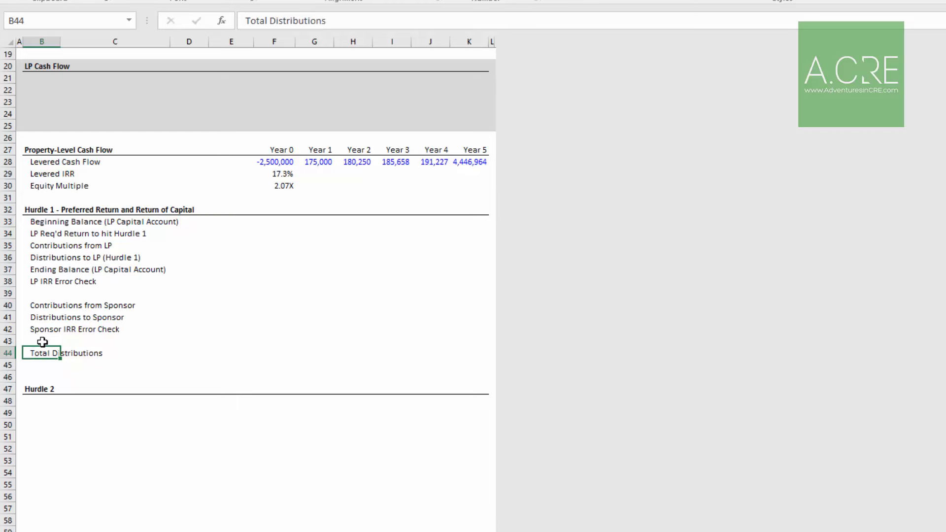
pyautogui.press('Return')
pyautogui.write('Cash ')
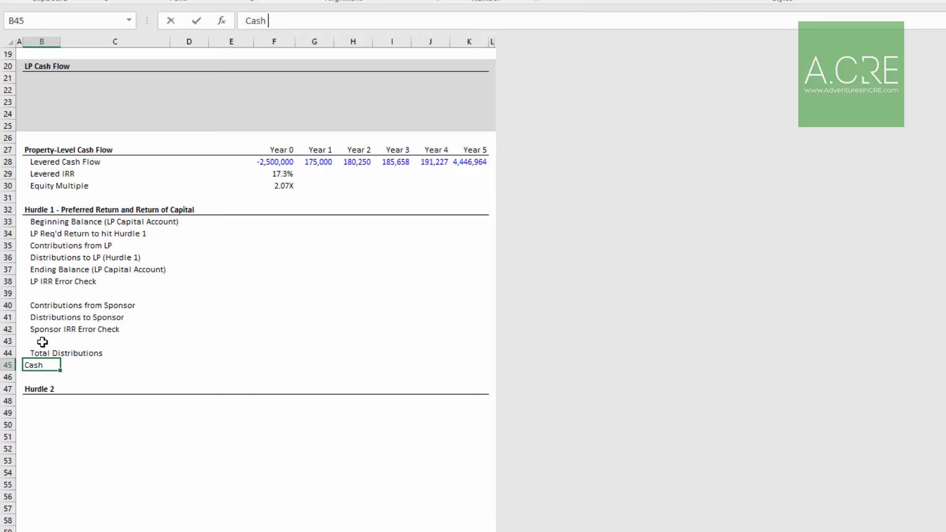
pyautogui.write('Flow Remaining')
pyautogui.press('Return')
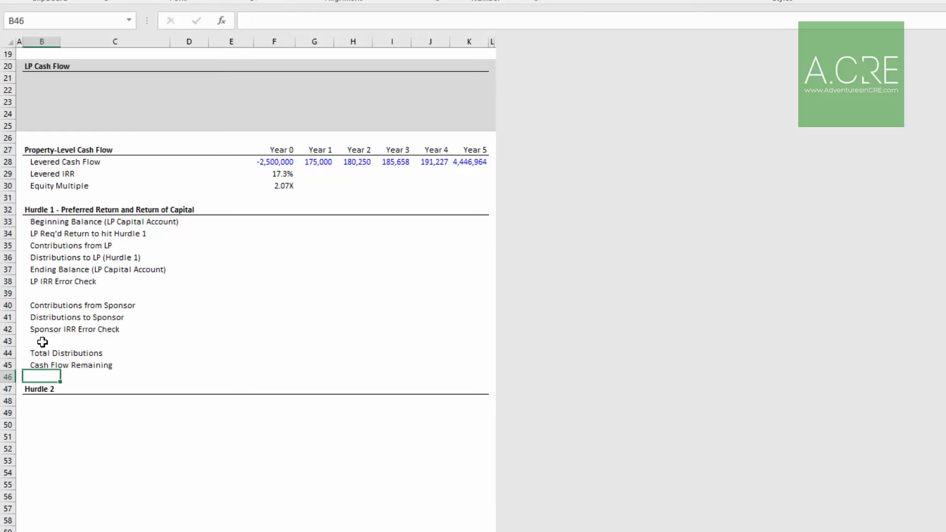
# Review the Hurdle 1 row labels from Cash Flow Remaining up to Beginning Balance (LP Capital Account)
pyautogui.press('Up')
pyautogui.press('Up')
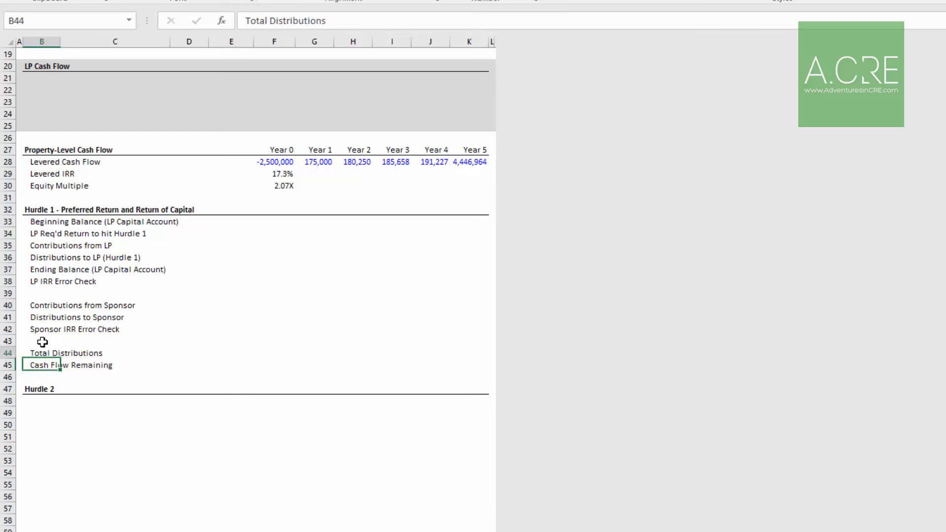
pyautogui.press('Right')
pyautogui.press('Right')
pyautogui.press('Down')
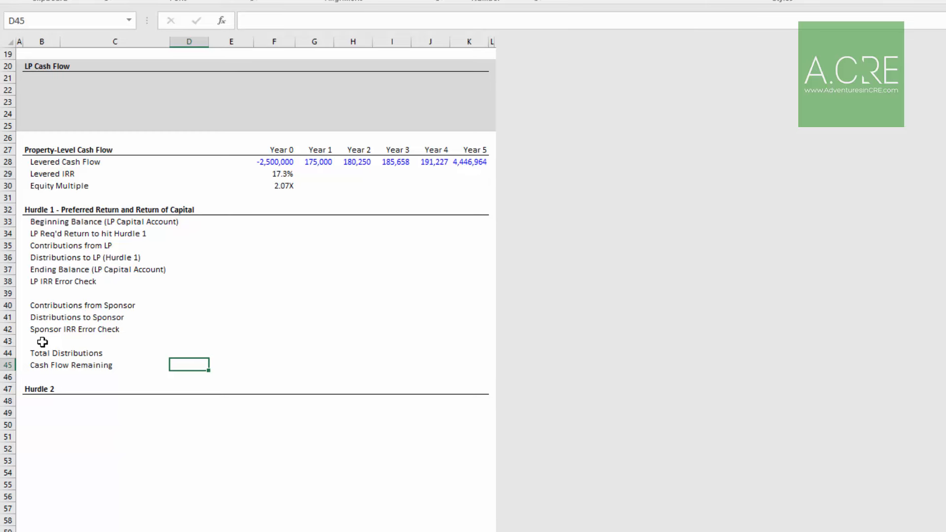
pyautogui.press('Up')
pyautogui.press('Up')
pyautogui.press('Up')
pyautogui.press('Up')
pyautogui.press('Up')
pyautogui.press('Up')
pyautogui.press('Up')
pyautogui.press('Up')
pyautogui.press('Up')
pyautogui.press('Up')
pyautogui.press('Up')
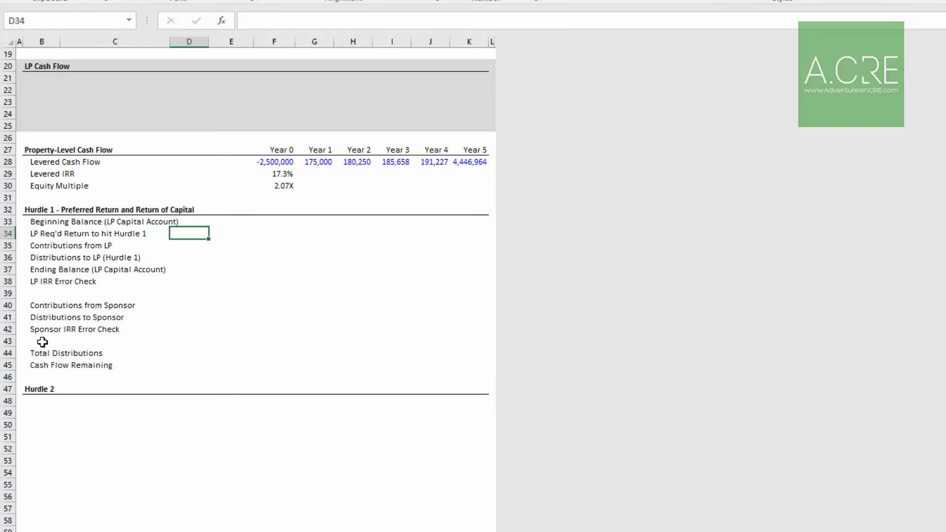
pyautogui.press('Left')
pyautogui.press('Left')
pyautogui.press('Up')
pyautogui.press('Down')
pyautogui.press('Right')
pyautogui.press('Up')
pyautogui.press('Right')
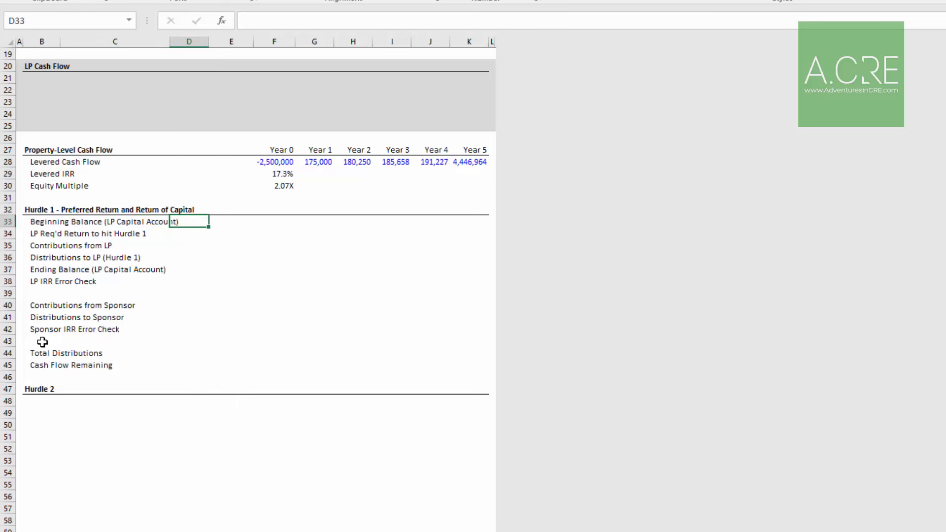
# Link the LP Req'd Return rate in D34 to the Preferred Return IRR with the formula =K9
pyautogui.press('Down')
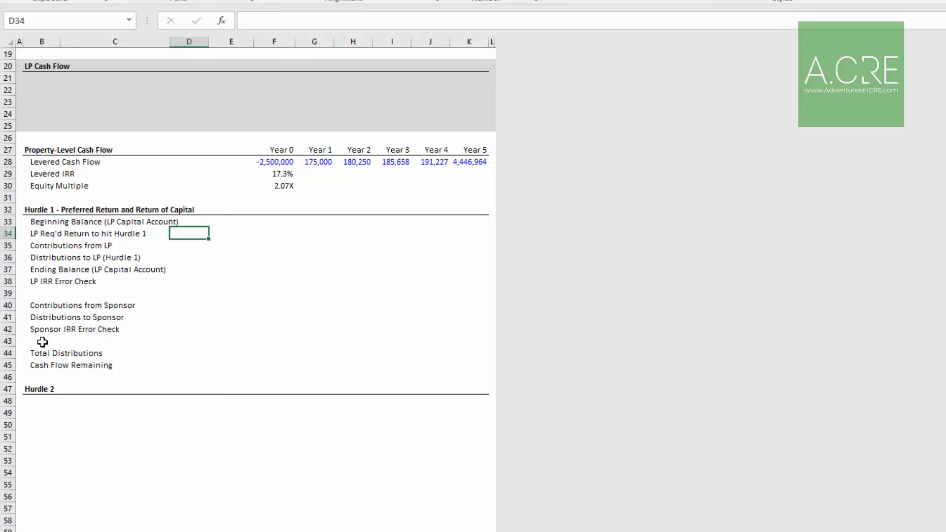
pyautogui.scroll(5, 327, 389)
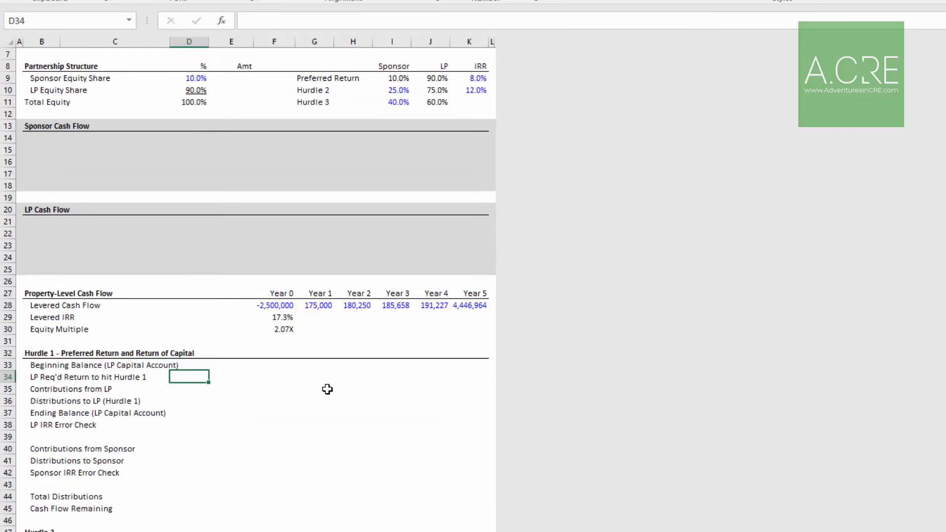
pyautogui.scroll(1, 327, 389)
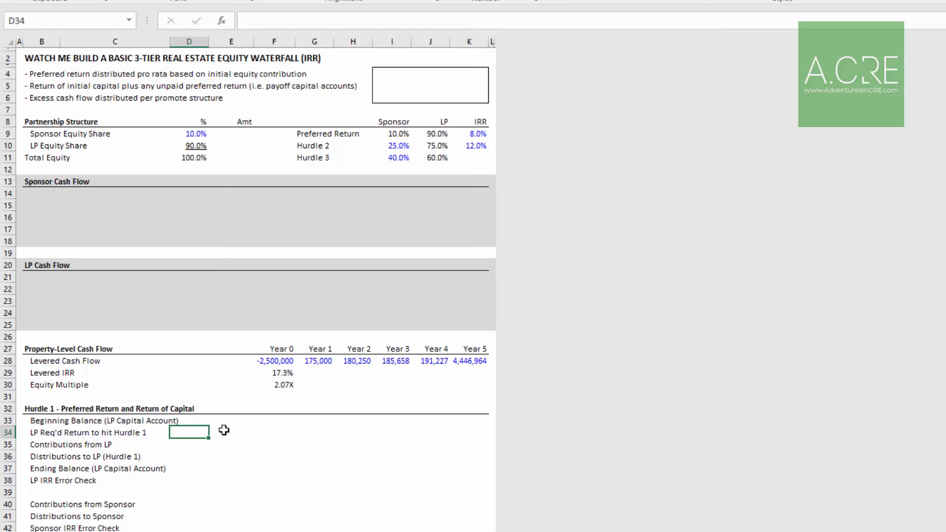
pyautogui.write('=')
pyautogui.click(476, 133)
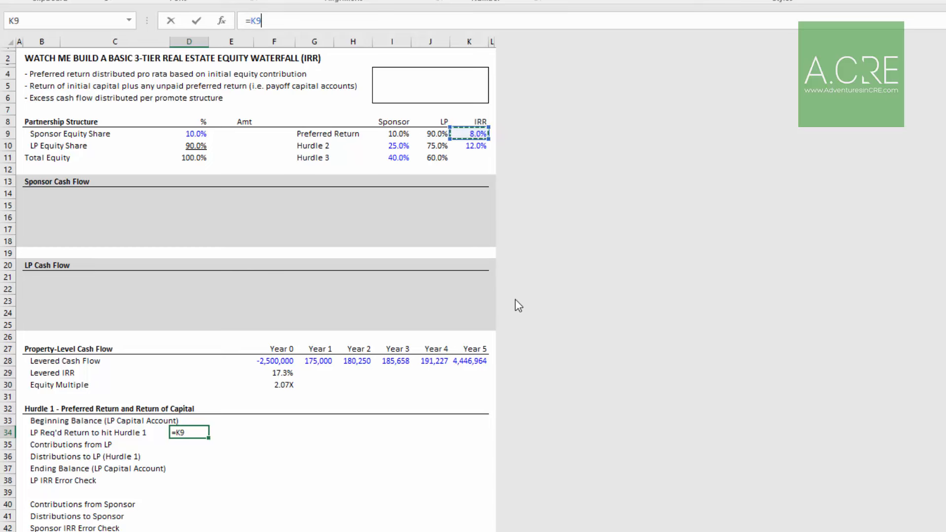
pyautogui.press('Return')
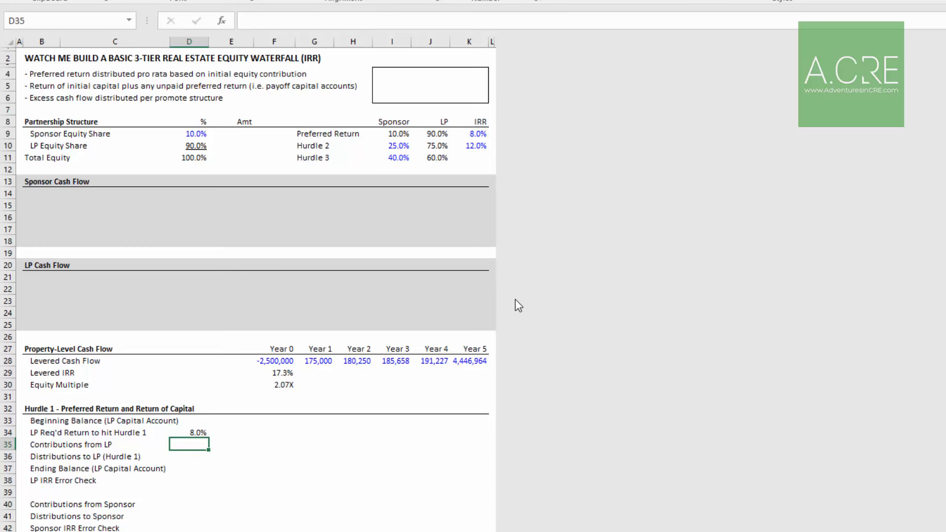
# Link Contributions from LP in D35 to the LP equity share (=D10) and Distributions to LP in D36 to the LP preferred return share (=J9)
pyautogui.write('=')
pyautogui.click(201, 145)
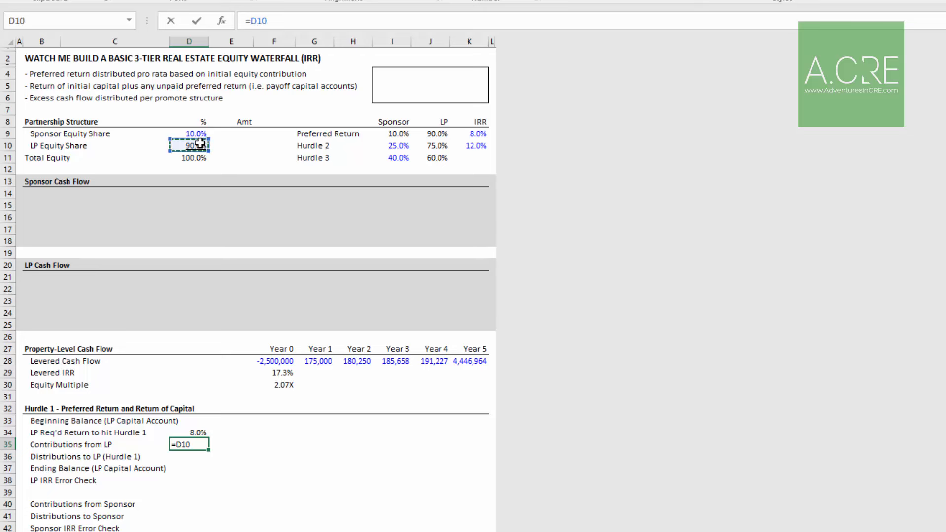
pyautogui.press('Return')
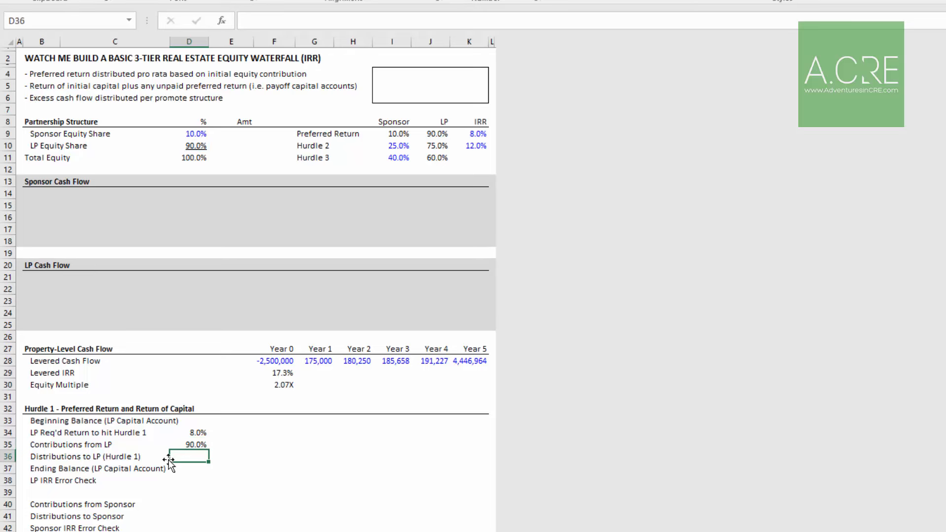
pyautogui.write('=')
pyautogui.click(444, 133)
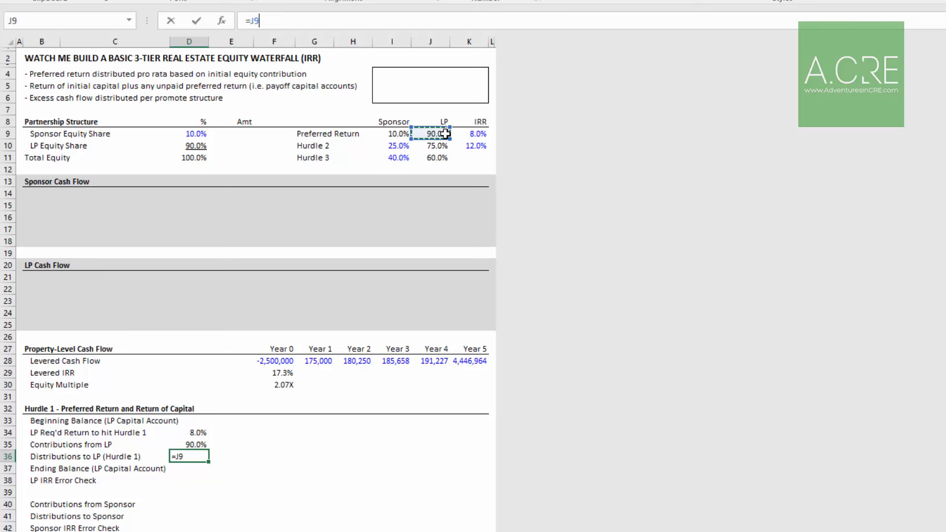
pyautogui.press('Return')
pyautogui.press('Up')
pyautogui.press('Up')
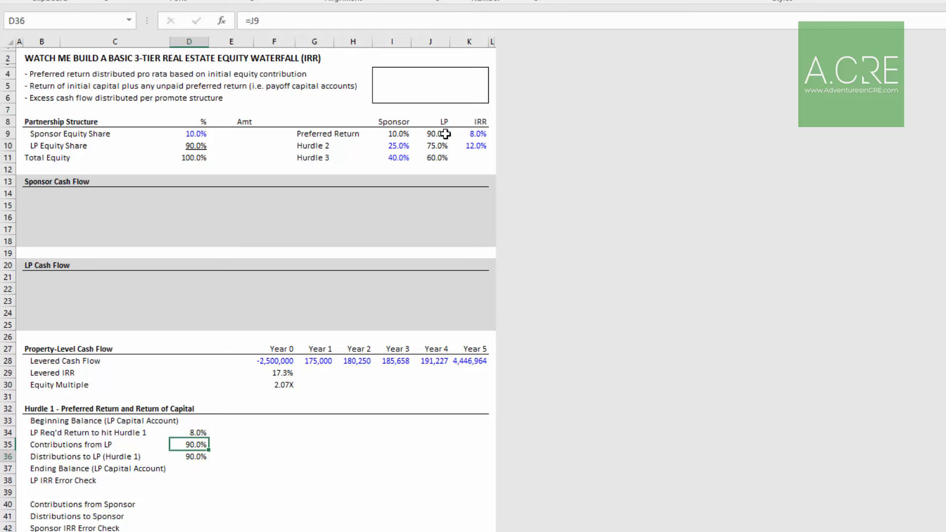
# Link the LP IRR Error Check rate in D38 to the LP required return with the formula =D34
pyautogui.press('Down')
pyautogui.press('Down')
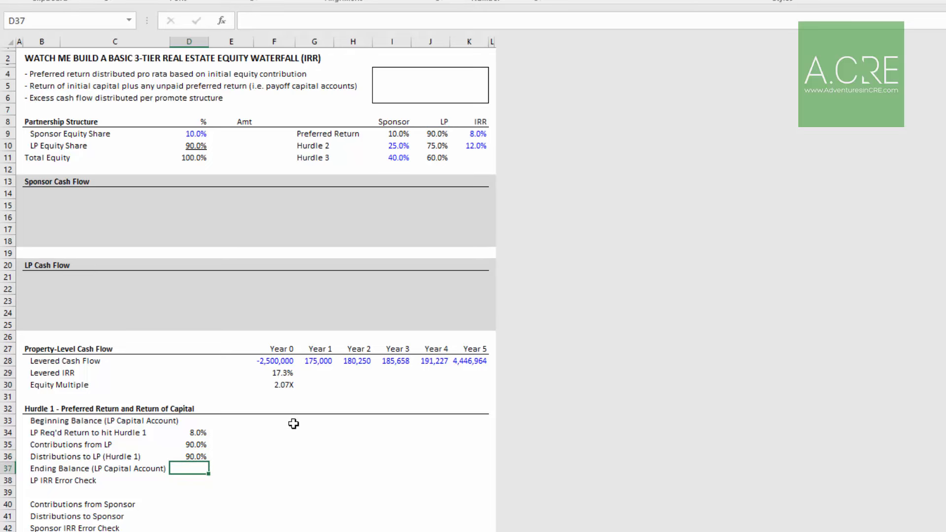
pyautogui.press('Down')
pyautogui.write('=')
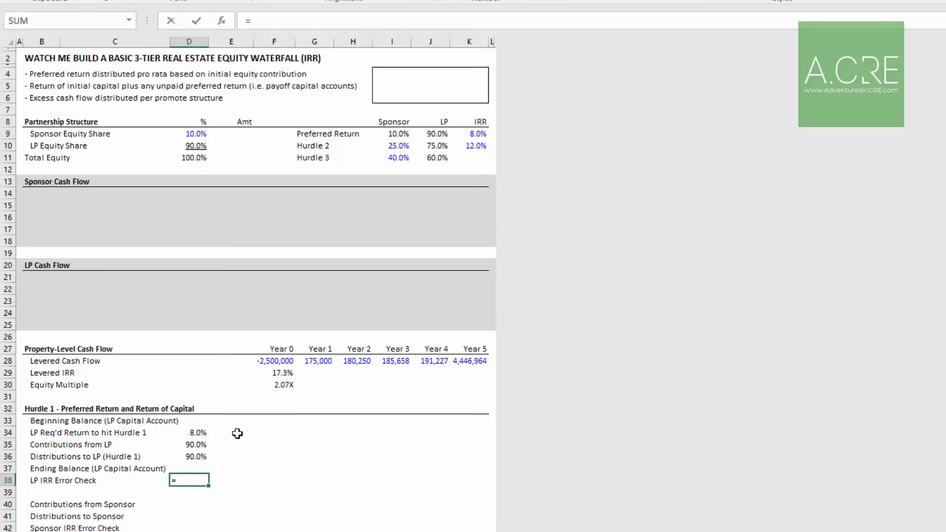
pyautogui.click(195, 432)
pyautogui.press('Return')
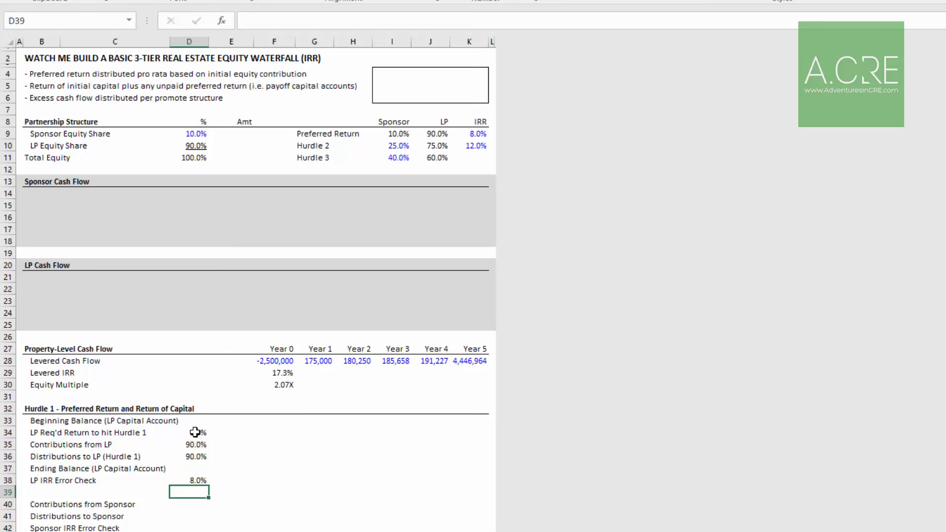
# Link Contributions from Sponsor in D40 to the sponsor equity share (=D9) and Distributions to Sponsor in D41 to the sponsor preferred return share (=I9)
pyautogui.press('Down')
pyautogui.press('Down')
pyautogui.press('Up')
pyautogui.write('=')
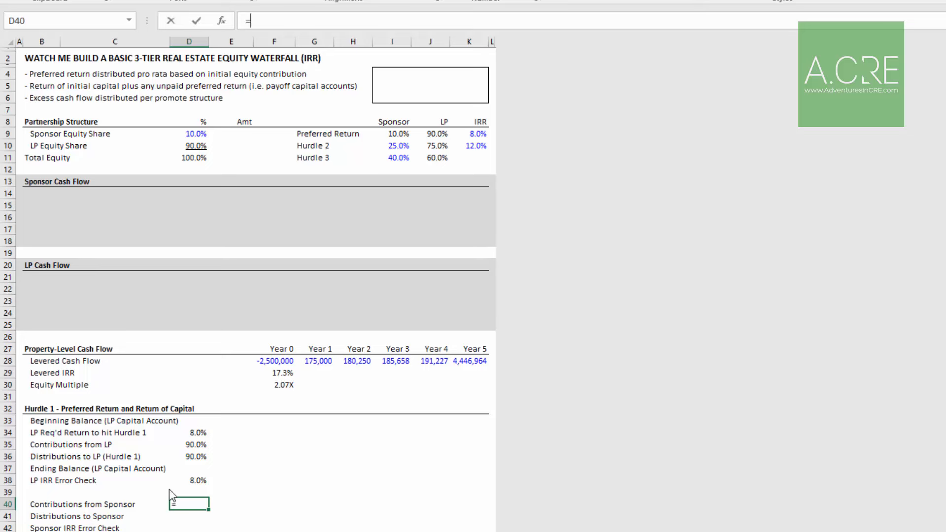
pyautogui.click(196, 132)
pyautogui.press('Return')
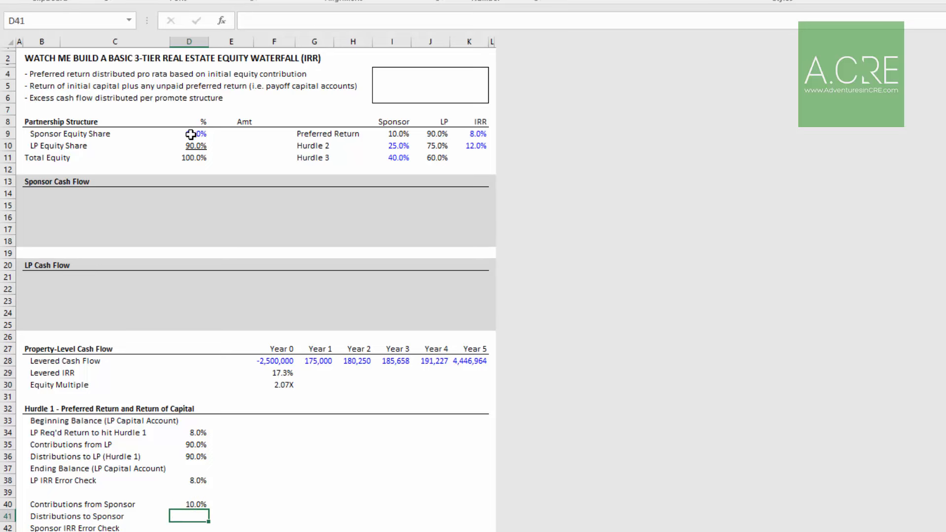
pyautogui.write('=')
pyautogui.click(394, 134)
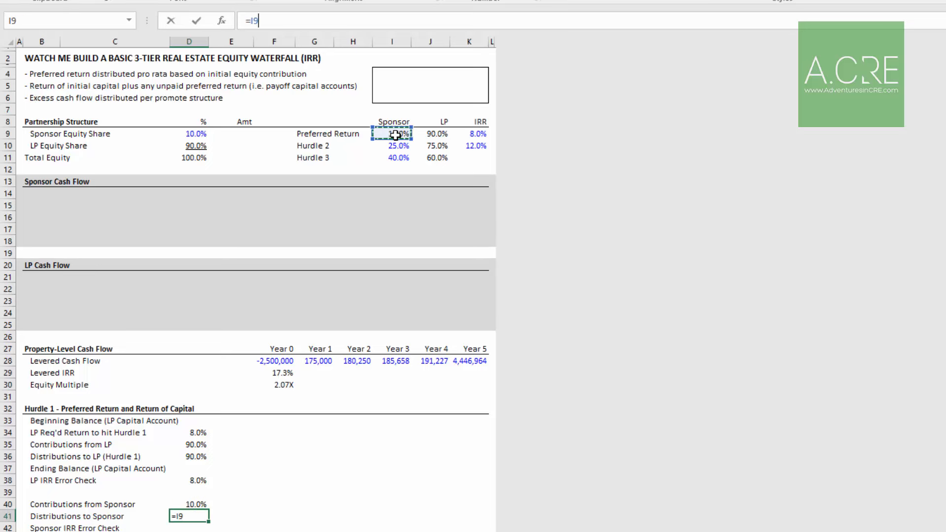
pyautogui.press('Return')
# Link the Sponsor IRR Error Check rate in D42 to the Hurdle 1 required return with the formula =D34
pyautogui.write('=')
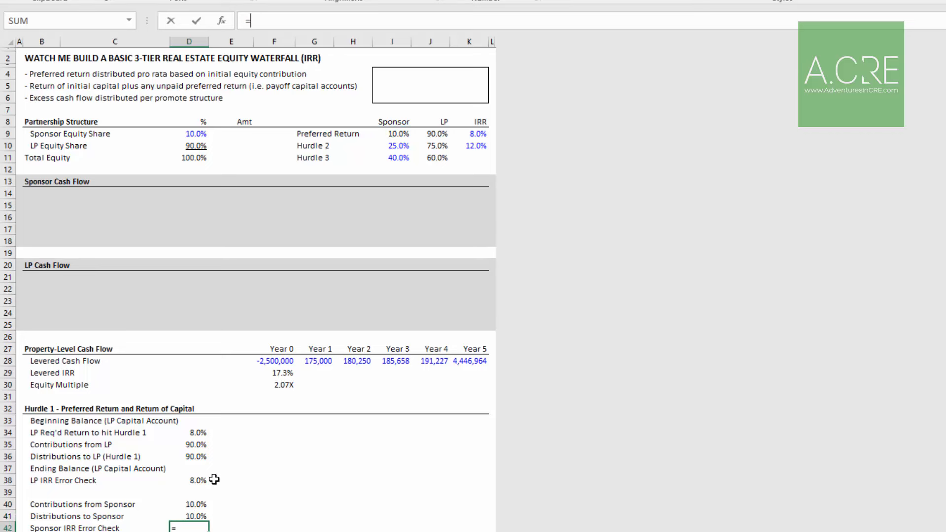
pyautogui.click(195, 433)
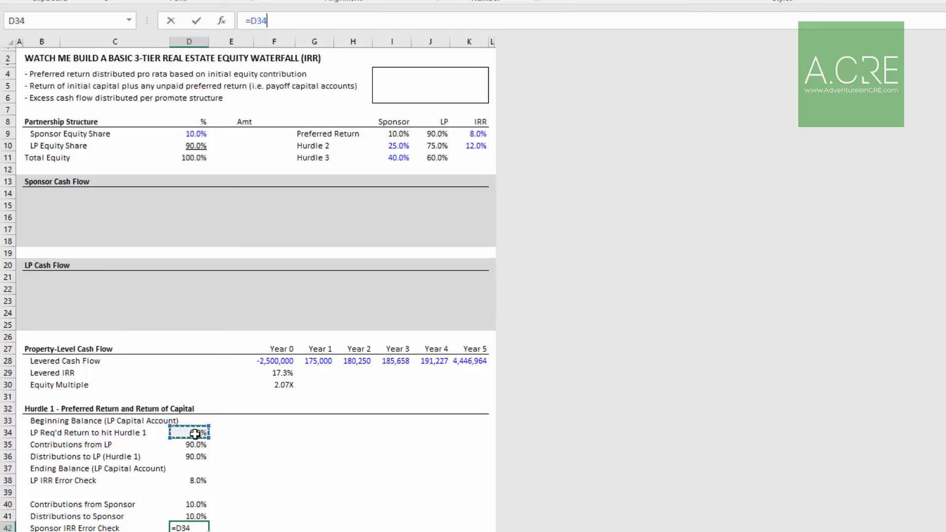
pyautogui.press('Return')
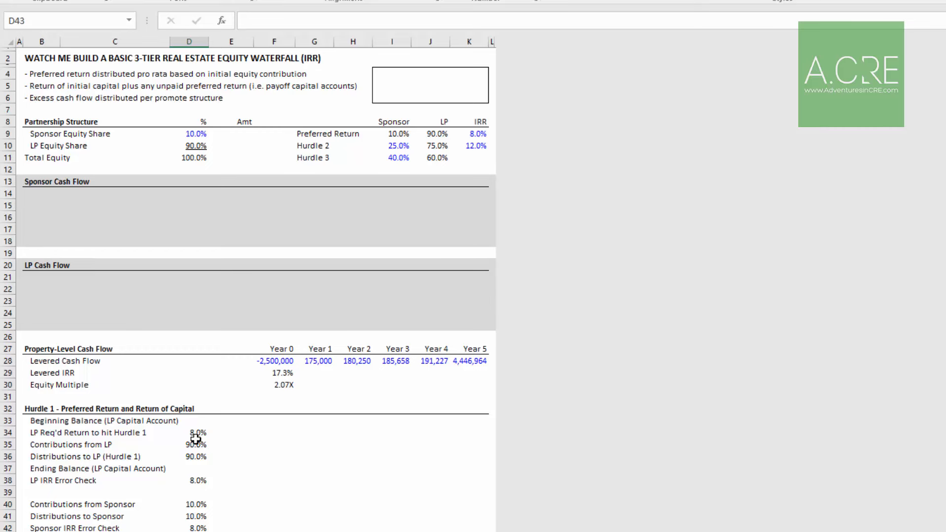
# Set the Year 0 Beginning Balance in F33 to the prior period's ending balance with the formula =E37
pyautogui.scroll(-5, 195, 434)
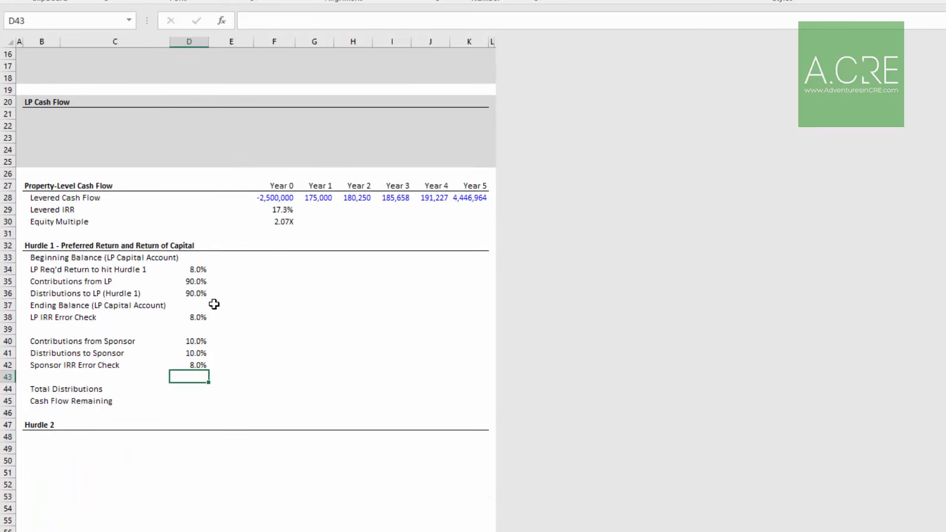
pyautogui.click(275, 257)
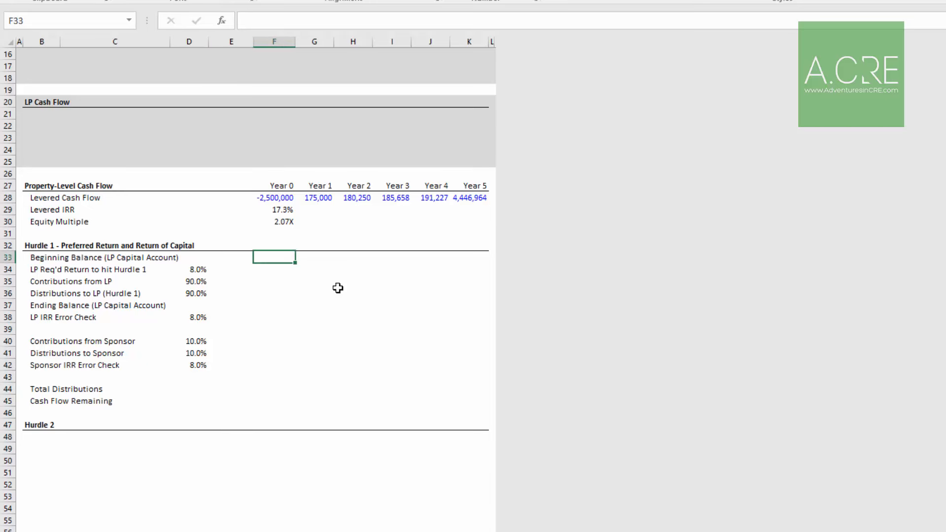
pyautogui.write('=')
pyautogui.press('Down')
pyautogui.press('Down')
pyautogui.press('Down')
pyautogui.press('Down')
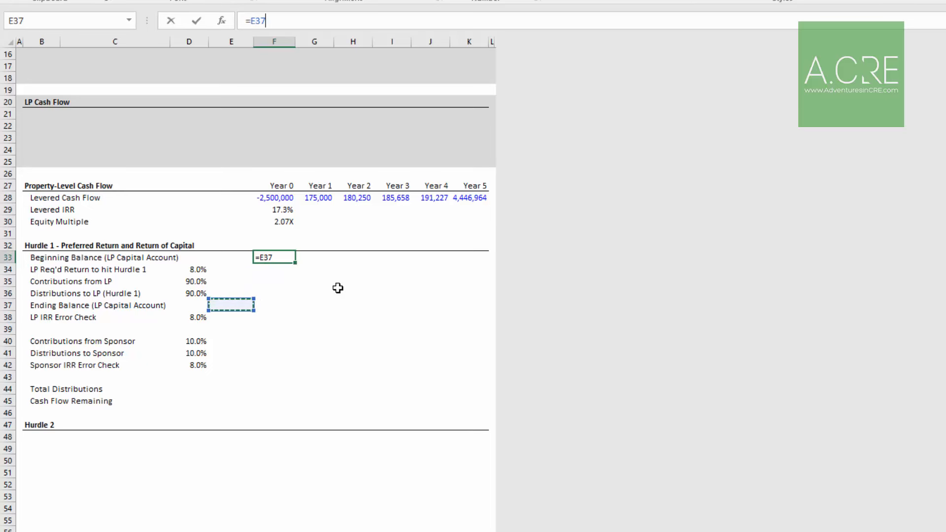
pyautogui.press('Return')
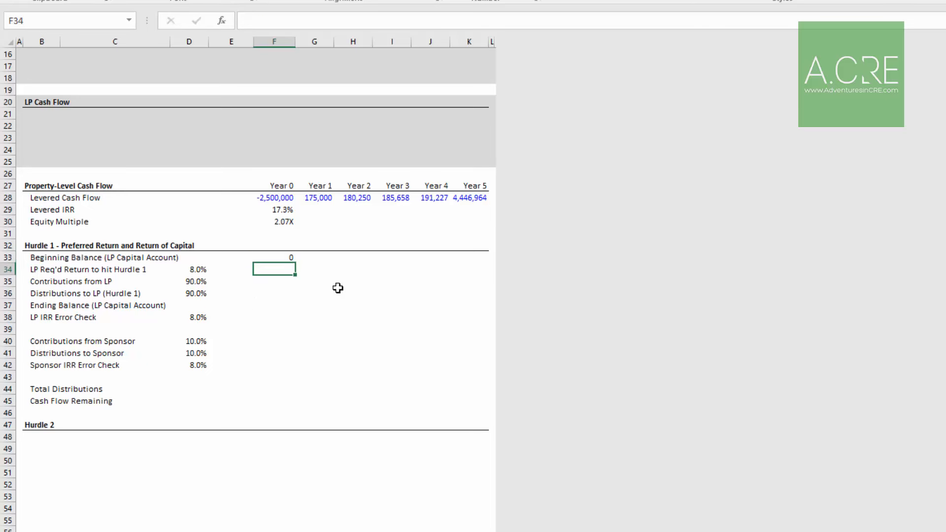
# Calculate the Year 0 LP Req'd Return in F34 with the formula =F33*$D34, locking only the column of the rate
pyautogui.write('=')
pyautogui.press('Up')
pyautogui.write('*')
pyautogui.press('Left')
pyautogui.press('Left')
pyautogui.press('F4')
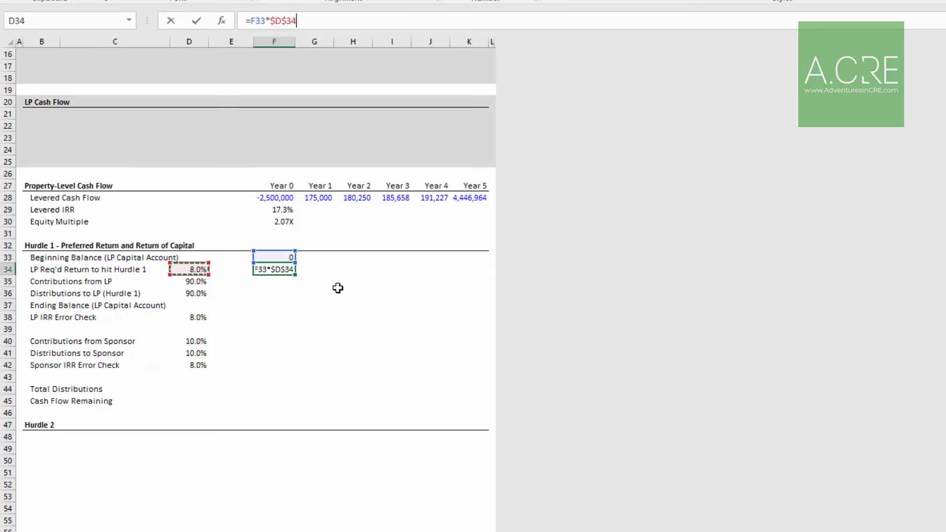
pyautogui.press('F4')
pyautogui.press('F4')
pyautogui.press('Return')
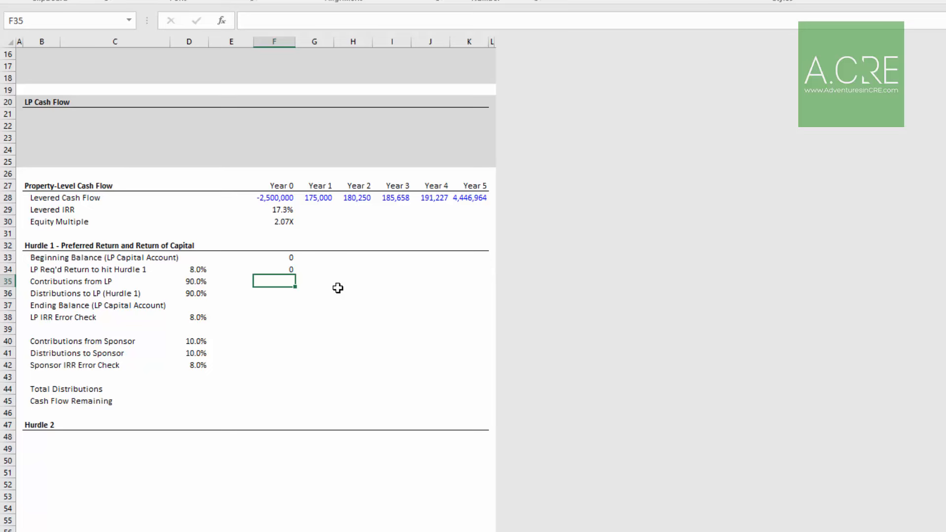
# Examine the property-level Levered Cash Flow in row 28, focusing on the Year 0 amount in F28
pyautogui.write('=')
pyautogui.press('Escape')
pyautogui.press('Up')
pyautogui.press('Up')
pyautogui.press('Up')
pyautogui.press('Up')
pyautogui.press('Up')
pyautogui.press('Up')
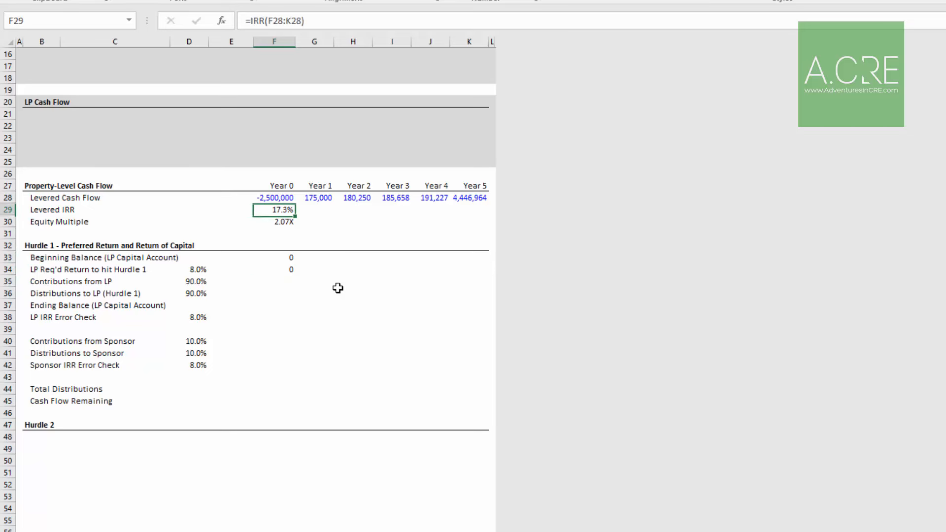
pyautogui.press('Up')
pyautogui.hotkey('shift', 'Right')
pyautogui.hotkey('shift', 'Right')
pyautogui.hotkey('shift', 'Right')
pyautogui.press('Left')
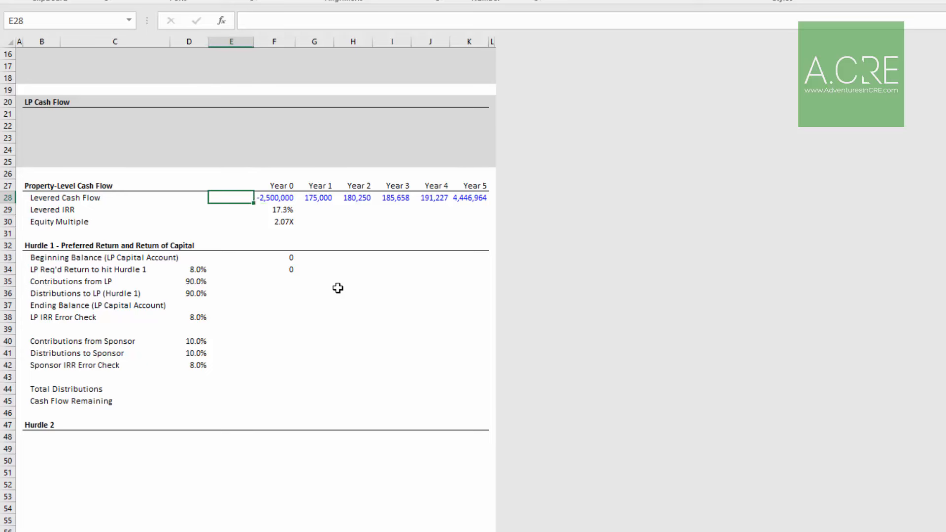
pyautogui.press('Right')
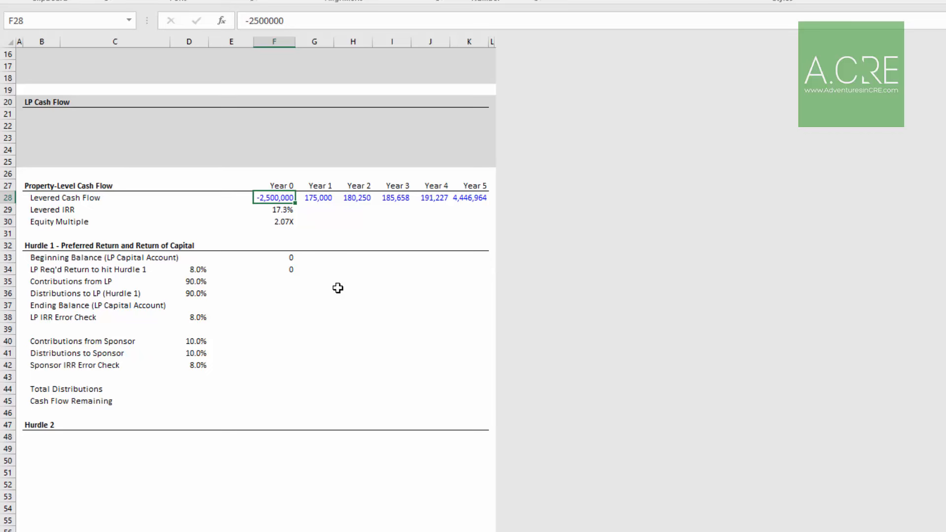
# Calculate the Year 0 Contributions from LP in F35 with the formula =MIN(F28,0)*$D35
pyautogui.press('Down')
pyautogui.press('Down')
pyautogui.press('Down')
pyautogui.press('Down')
pyautogui.press('Down')
pyautogui.press('Down')
pyautogui.press('Down')
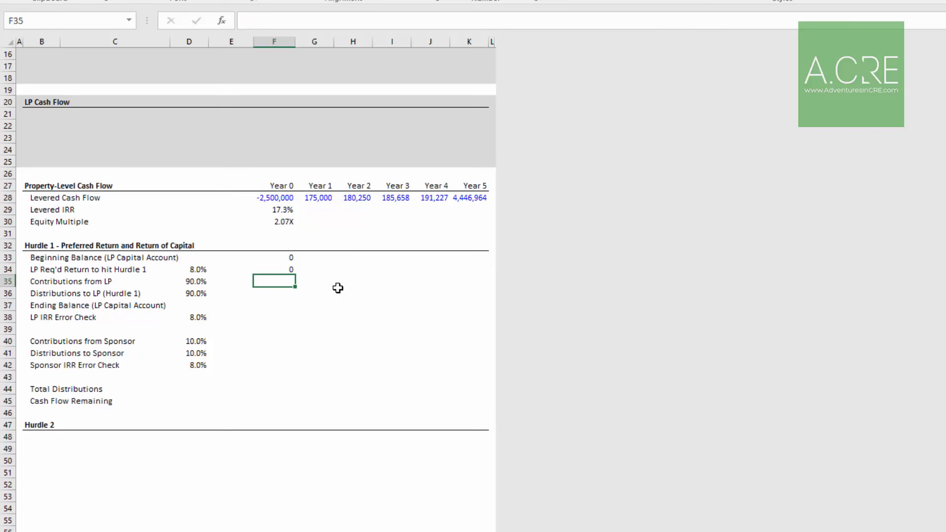
pyautogui.write('=')
pyautogui.write('min')
pyautogui.press('Tab')
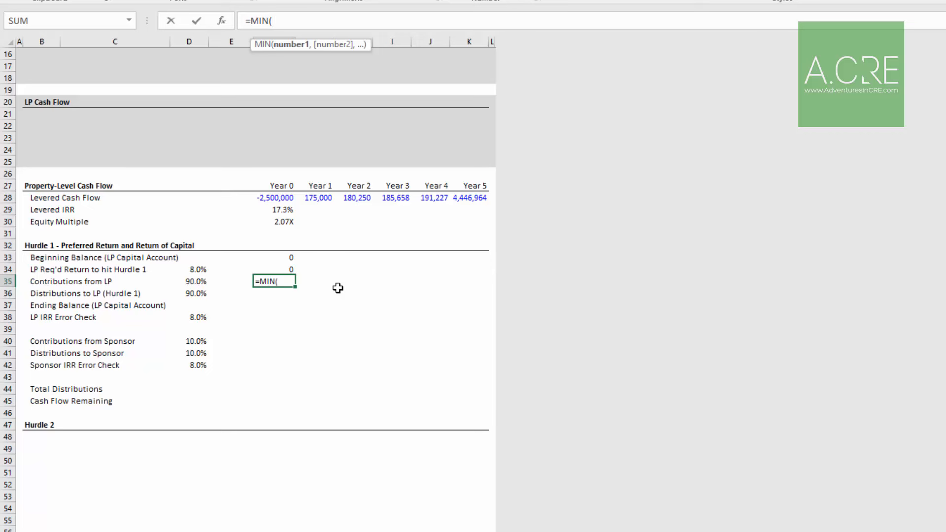
pyautogui.press('Up')
pyautogui.press('Up')
pyautogui.press('Up')
pyautogui.press('Up')
pyautogui.press('Up')
pyautogui.press('Up')
pyautogui.press('Up')
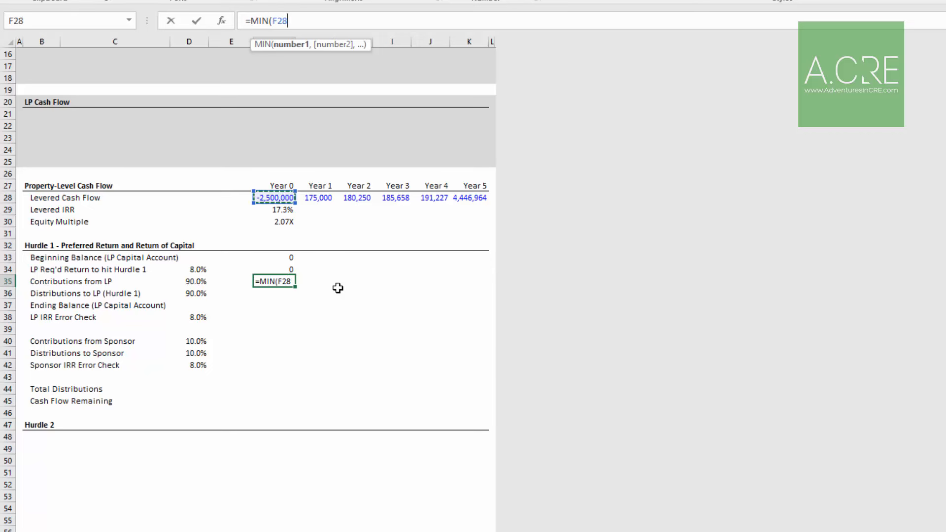
pyautogui.write(',0)')
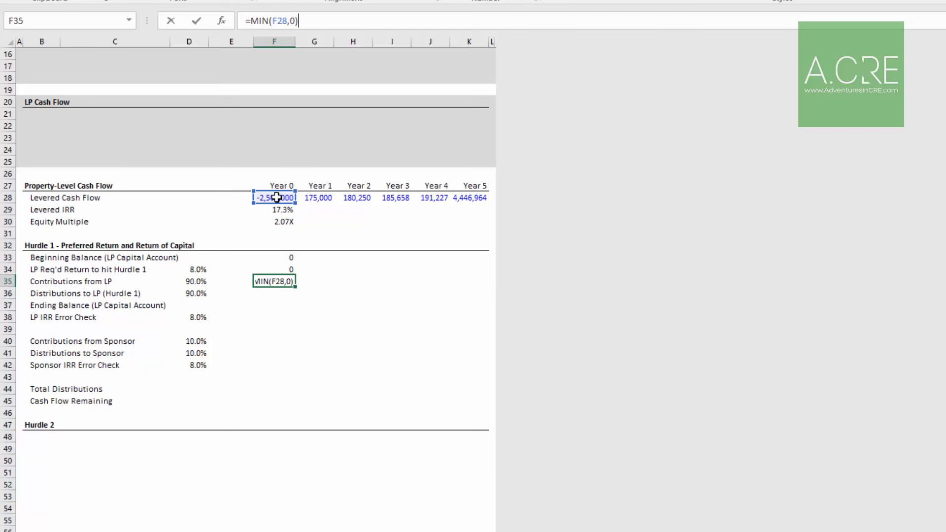
pyautogui.write('*')
pyautogui.press('Left')
pyautogui.press('Left')
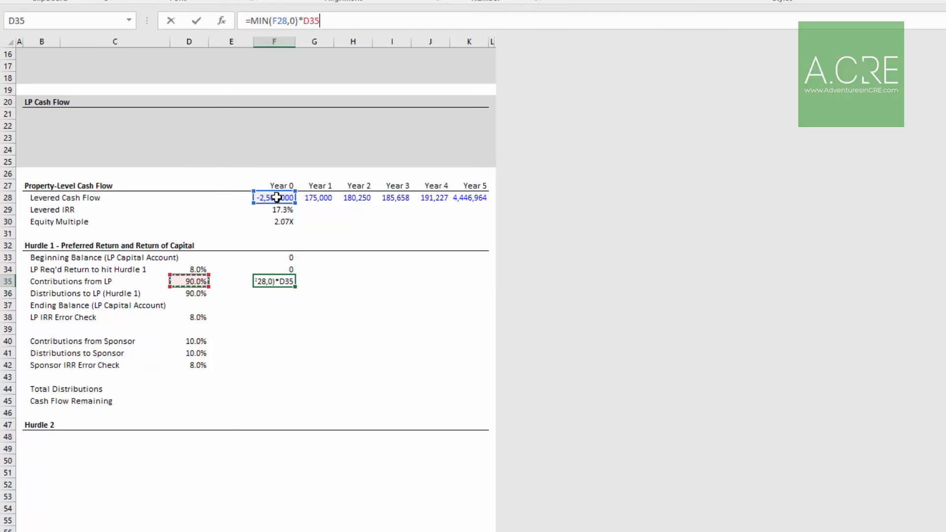
pyautogui.press('F4')
pyautogui.press('F4')
pyautogui.press('F4')
pyautogui.press('Return')
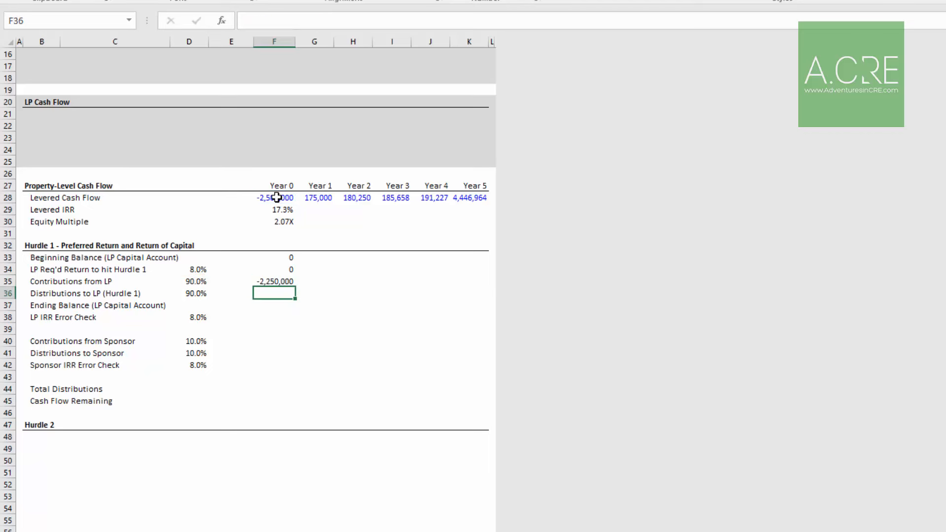
# Reverse the sign of the Year 0 Contributions from LP by changing the F35 formula to =-MIN(F28,0)*$D35
pyautogui.press('Up')
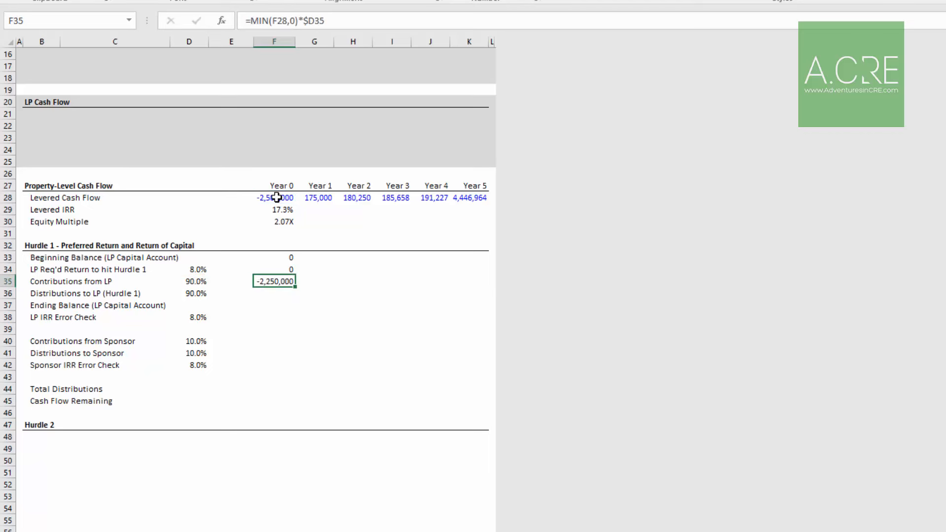
pyautogui.press('F2')
pyautogui.press('Left')
pyautogui.press('Left')
pyautogui.press('Left')
pyautogui.press('Left')
pyautogui.press('Left')
pyautogui.press('Left')
pyautogui.press('Left')
pyautogui.press('Left')
pyautogui.press('Left')
pyautogui.press('Left')
pyautogui.press('Left')
pyautogui.press('Left')
pyautogui.press('Left')
pyautogui.press('Left')
pyautogui.press('Left')
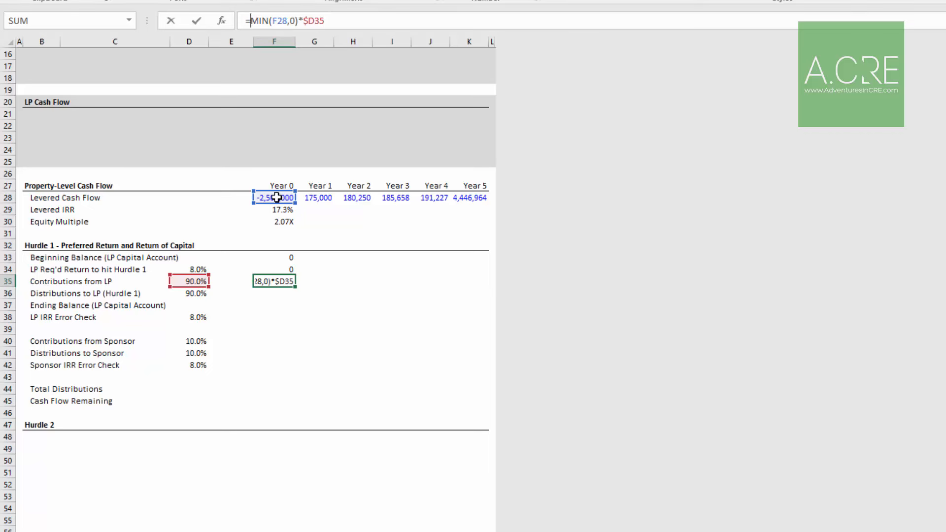
pyautogui.write('-')
pyautogui.press('Return')
pyautogui.press('Up')
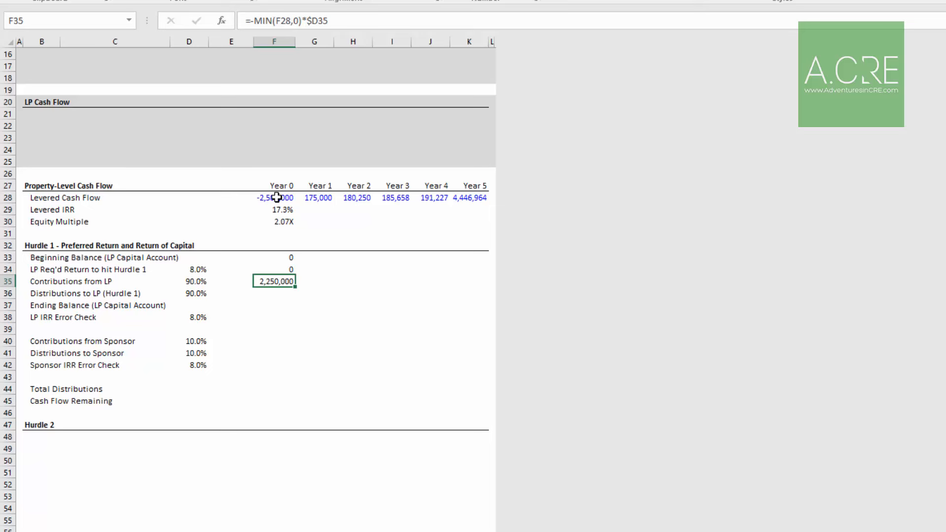
pyautogui.press('Down')
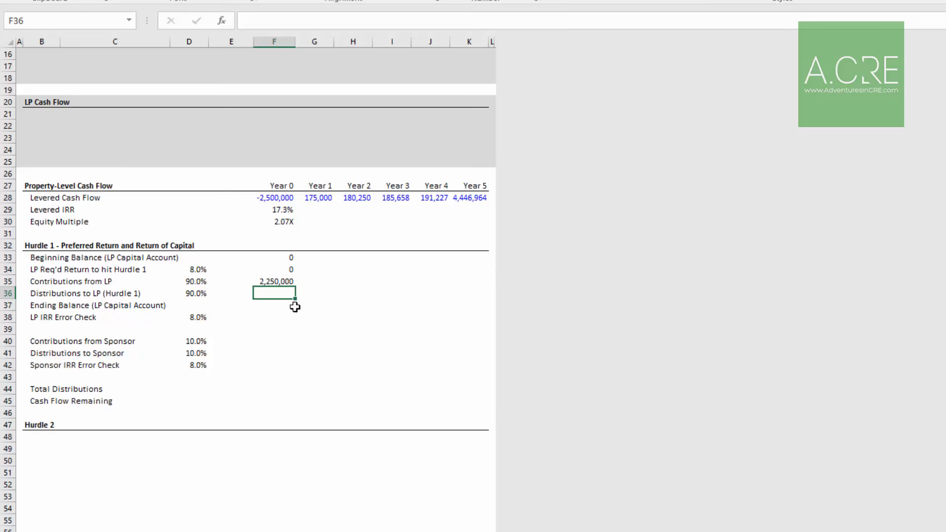
# Review the inputs to the LP distribution: levered cash flow in Years 0 and 5, LP share rates, beginning balance and required return
pyautogui.press('Up')
pyautogui.press('Up')
pyautogui.press('Up')
pyautogui.press('Up')
pyautogui.press('Up')
pyautogui.press('Up')
pyautogui.press('Up')
pyautogui.press('Up')
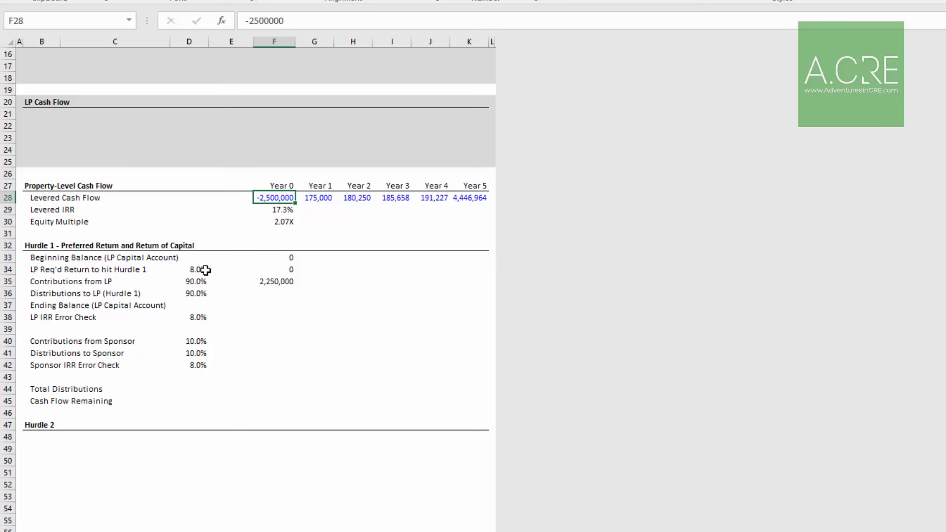
pyautogui.click(196, 281)
pyautogui.click(198, 298)
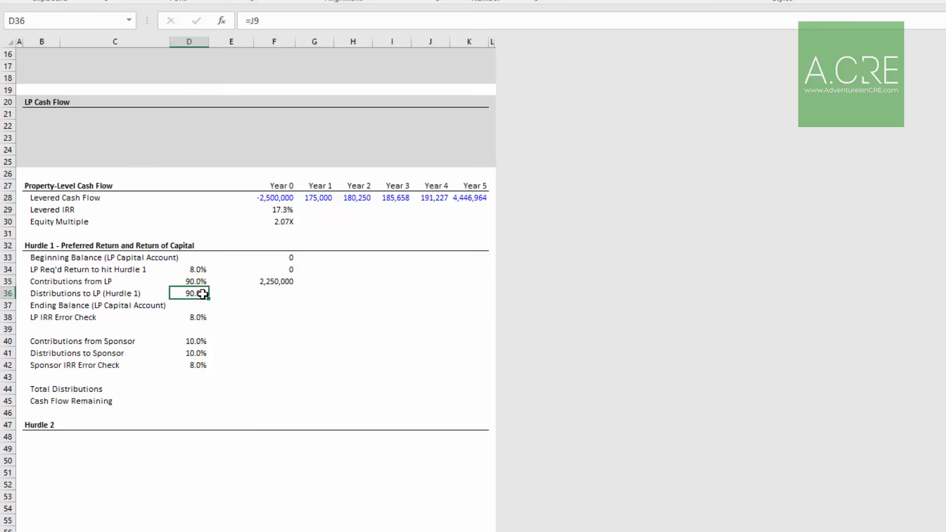
pyautogui.click(274, 292)
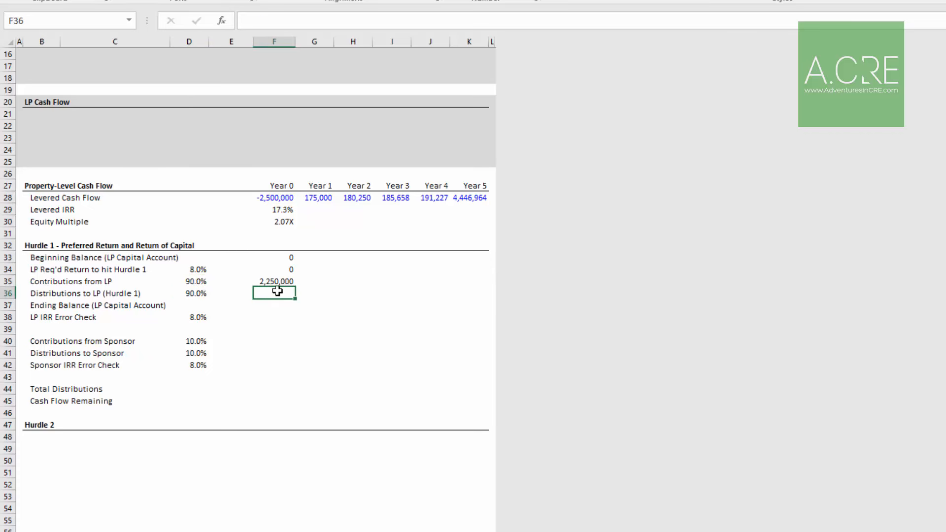
pyautogui.click(282, 257)
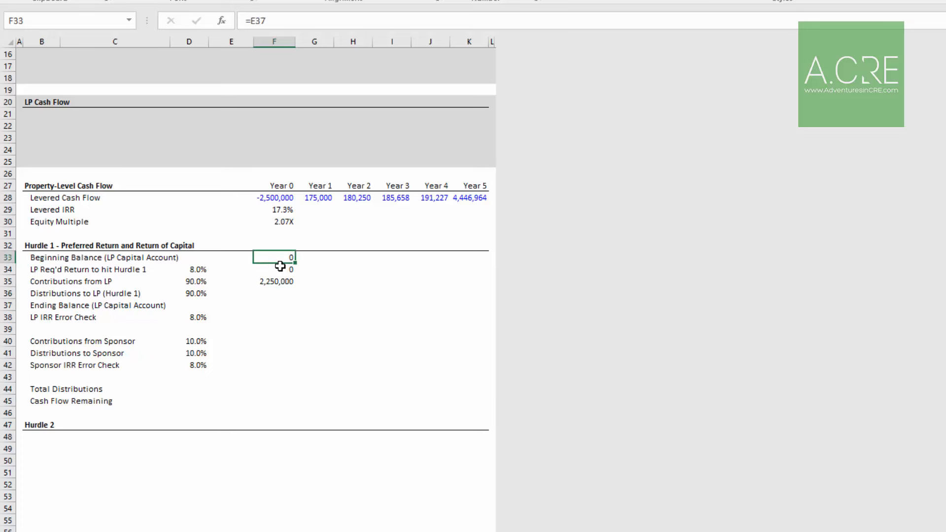
pyautogui.click(279, 269)
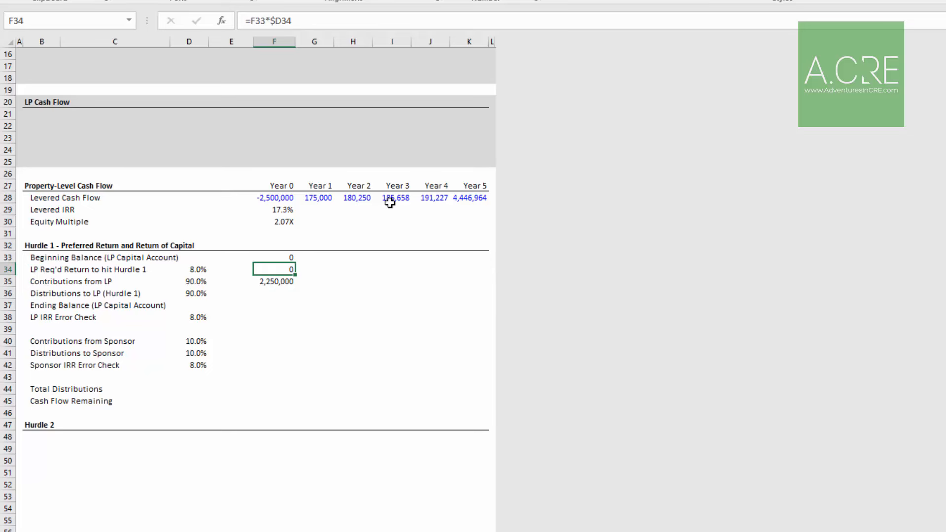
pyautogui.click(463, 198)
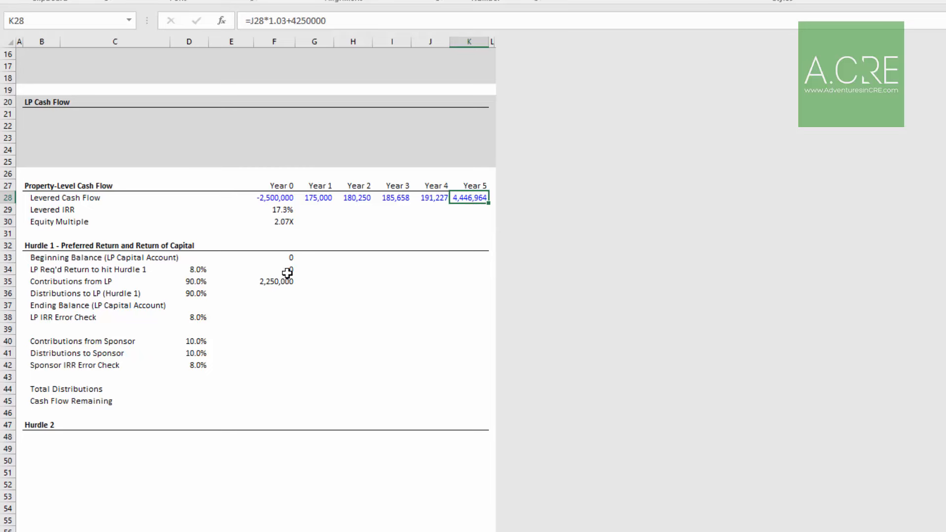
pyautogui.click(282, 258)
pyautogui.click(279, 269)
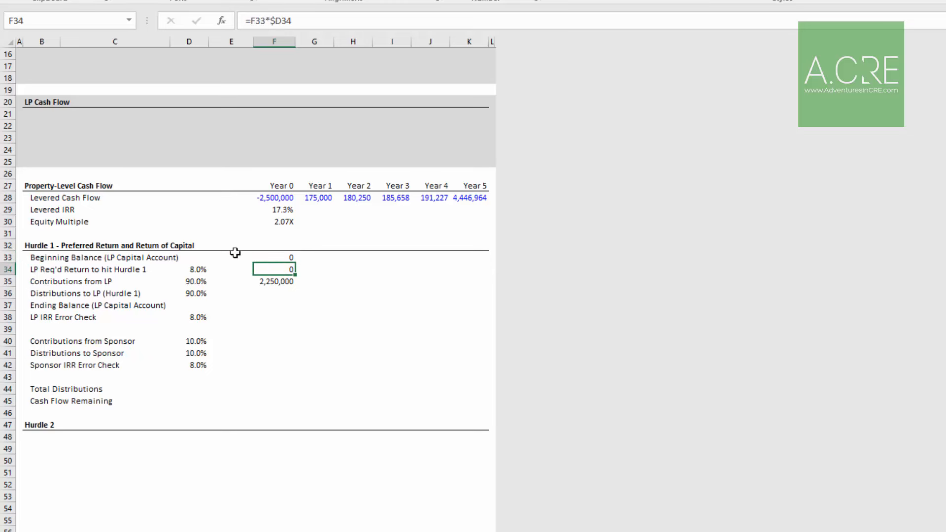
# Calculate the Year 0 Distributions to LP (Hurdle 1) in F36 with the formula =MIN(MAX(F28,0)*$D36,F33+F34)
pyautogui.click(273, 293)
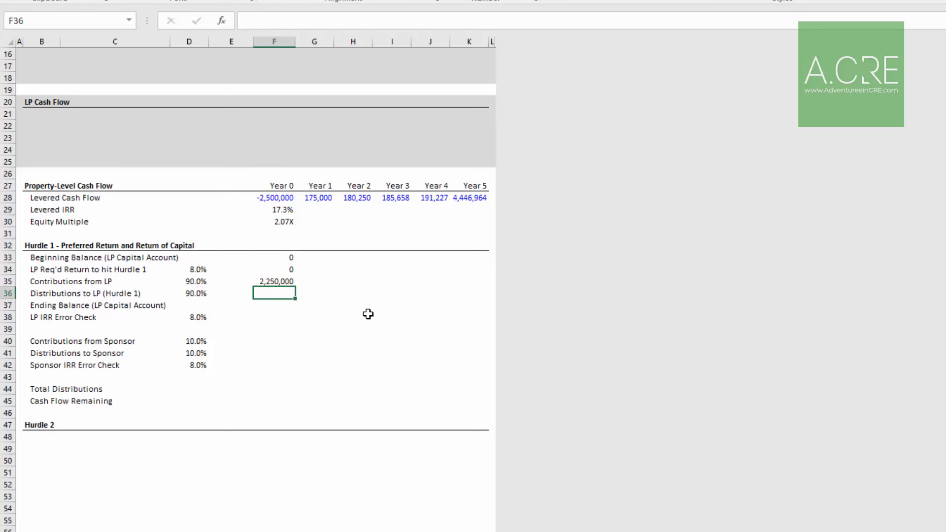
pyautogui.write('=MIN(')
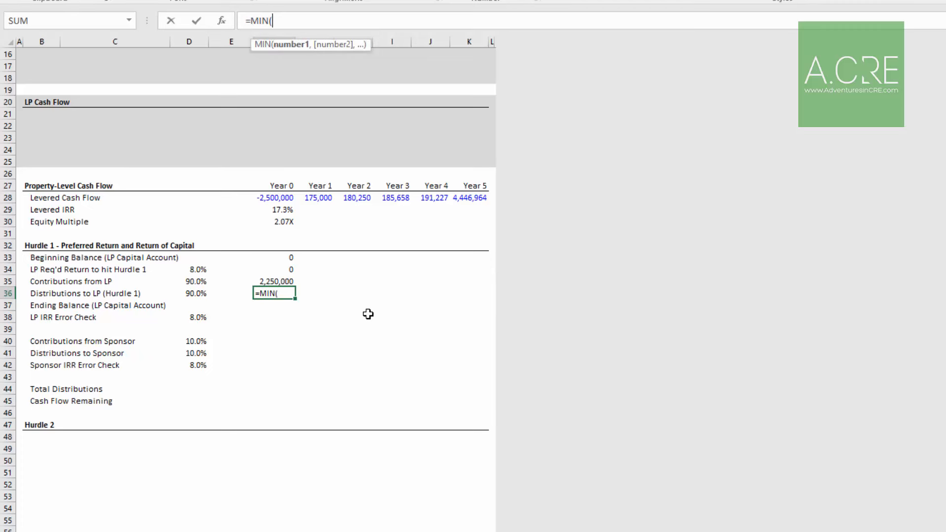
pyautogui.write('max')
pyautogui.press('Tab')
pyautogui.press('Up')
pyautogui.press('Up')
pyautogui.press('Up')
pyautogui.press('Up')
pyautogui.press('Up')
pyautogui.press('Up')
pyautogui.press('Up')
pyautogui.press('Up')
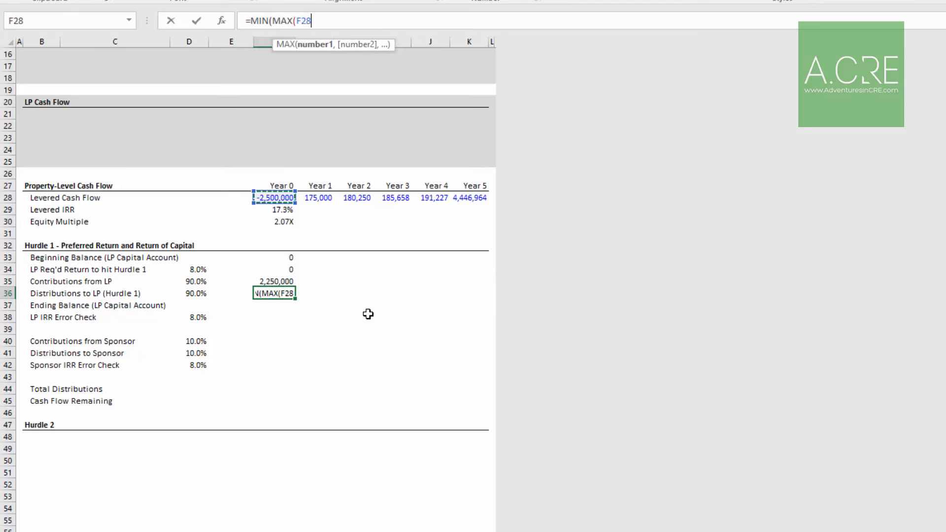
pyautogui.write(',0)')
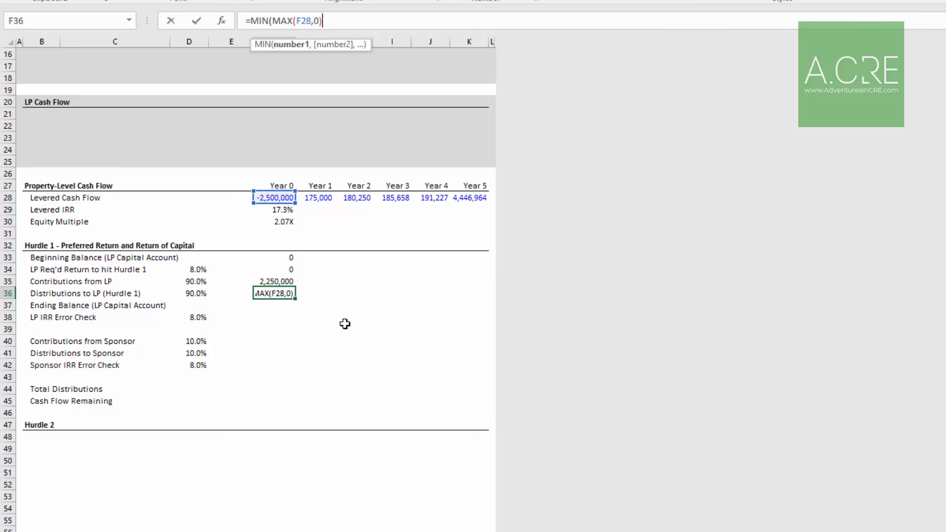
pyautogui.write('*')
pyautogui.press('Left')
pyautogui.press('Left')
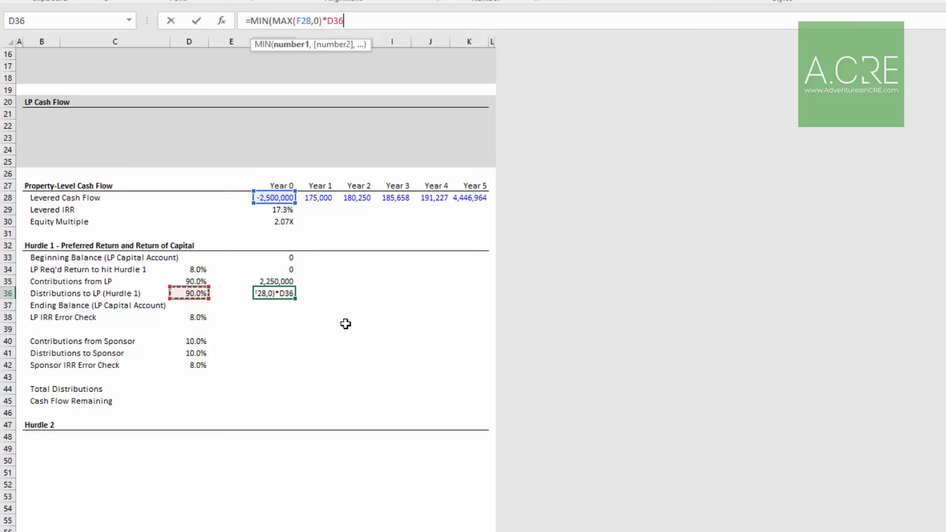
pyautogui.press('F4')
pyautogui.press('F4')
pyautogui.press('F4')
pyautogui.write(',')
pyautogui.press('Up')
pyautogui.press('Up')
pyautogui.press('Up')
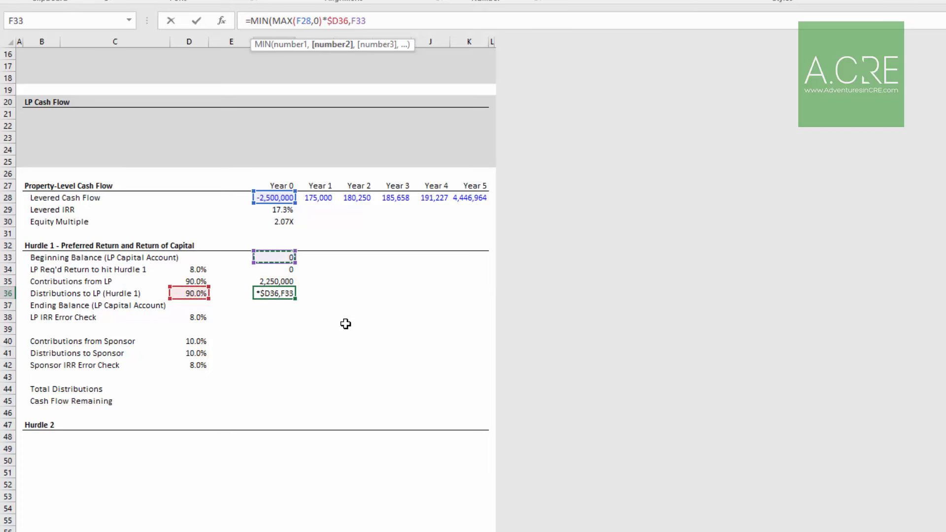
pyautogui.write('+')
pyautogui.press('Up')
pyautogui.press('Up')
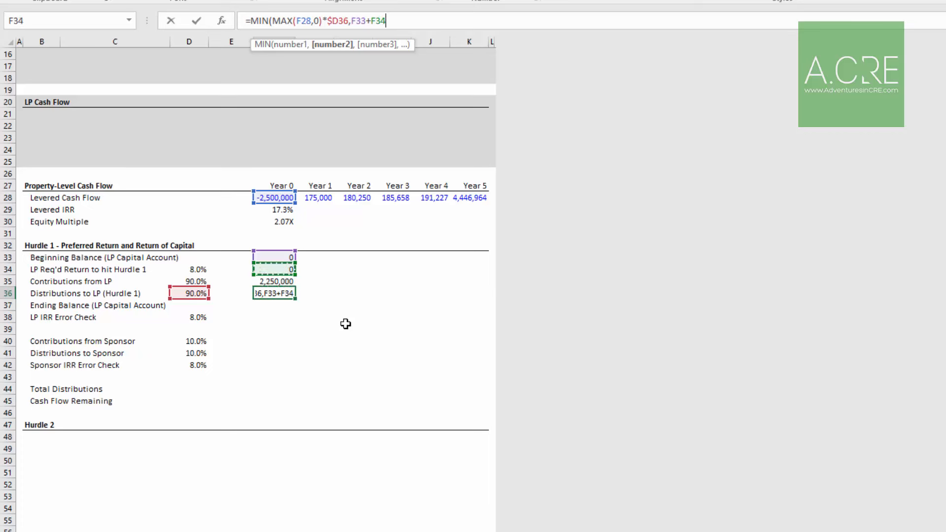
pyautogui.press('Return')
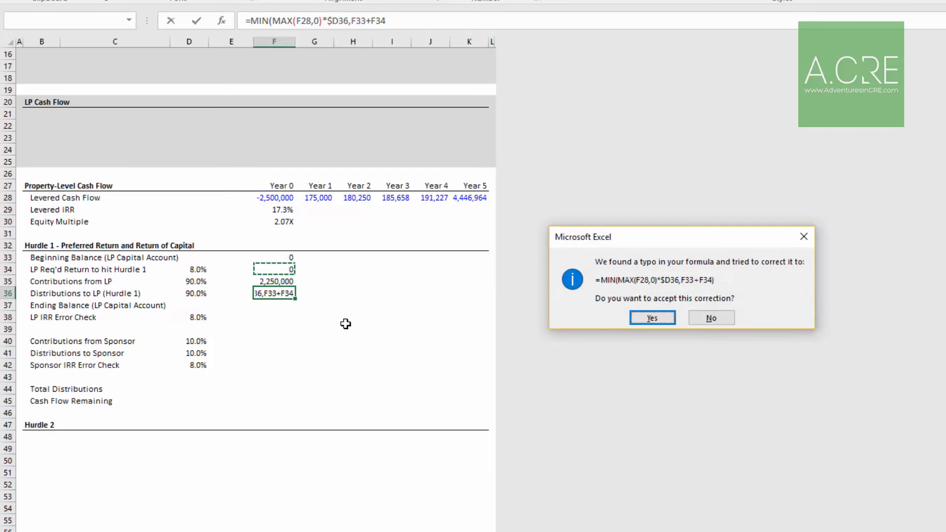
pyautogui.press('Return')
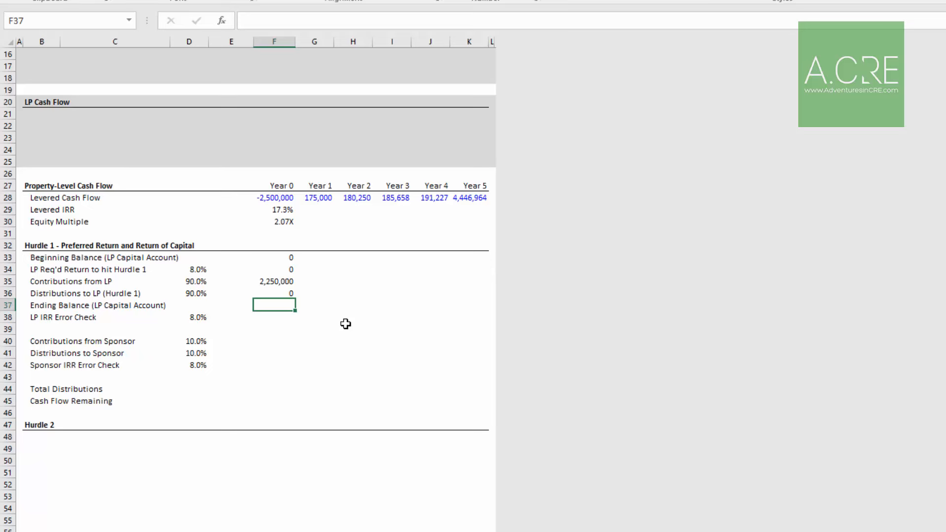
# Calculate the Year 0 Ending Balance of the LP Capital Account in F37 with the formula =F33+F34+F35-F36
pyautogui.write('=')
pyautogui.press('Up')
pyautogui.press('Up')
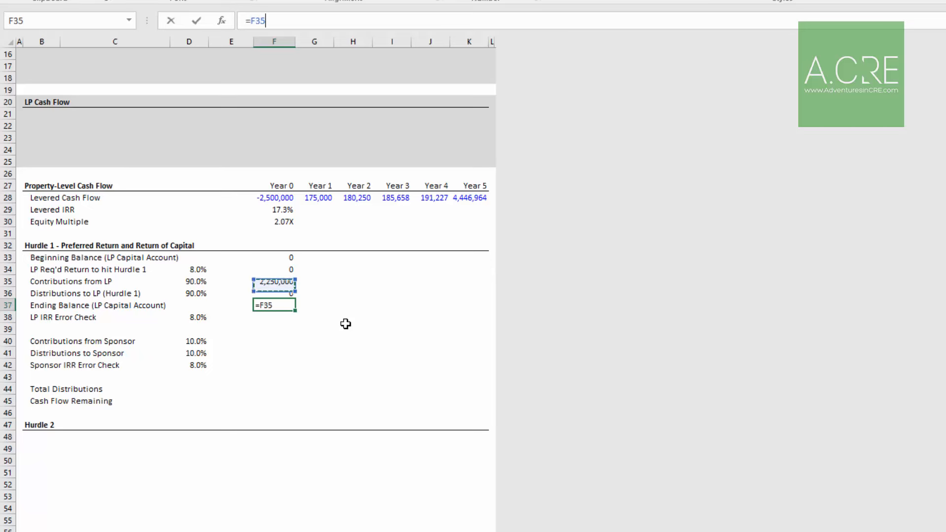
pyautogui.press('Up')
pyautogui.press('Up')
pyautogui.press('Up')
pyautogui.press('Up')
pyautogui.press('Up')
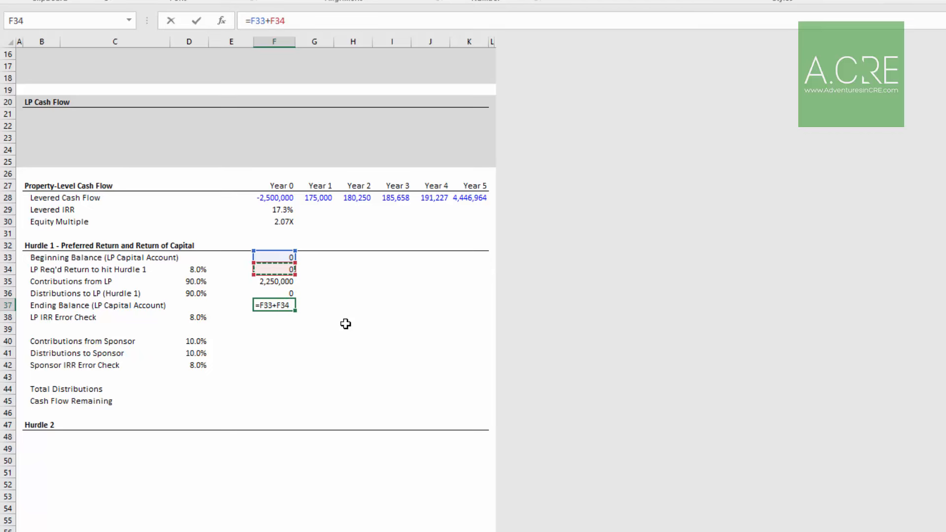
pyautogui.write('+')
pyautogui.press('Up')
pyautogui.press('Up')
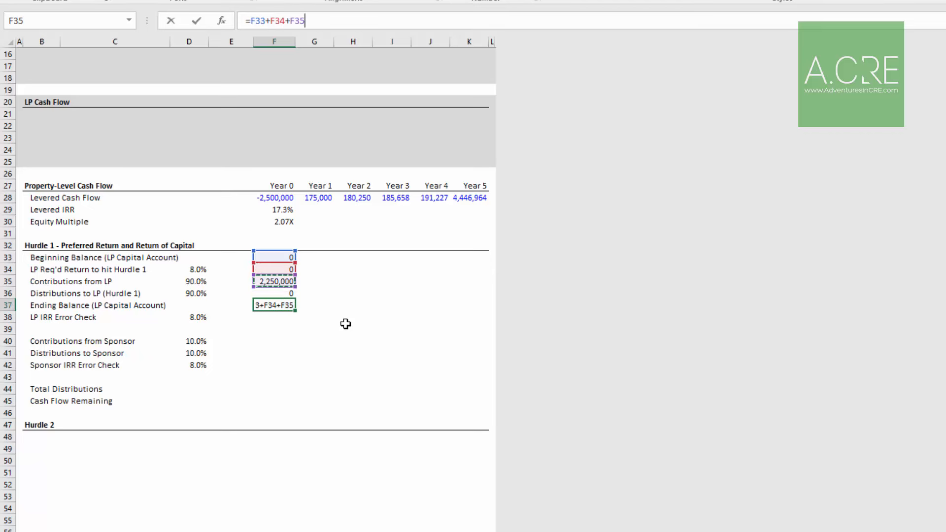
pyautogui.write('-')
pyautogui.press('Up')
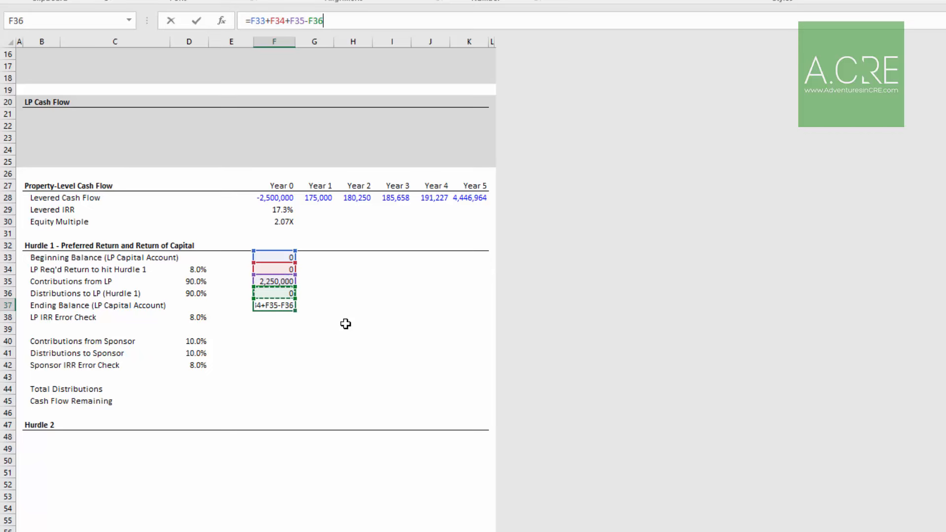
pyautogui.press('Return')
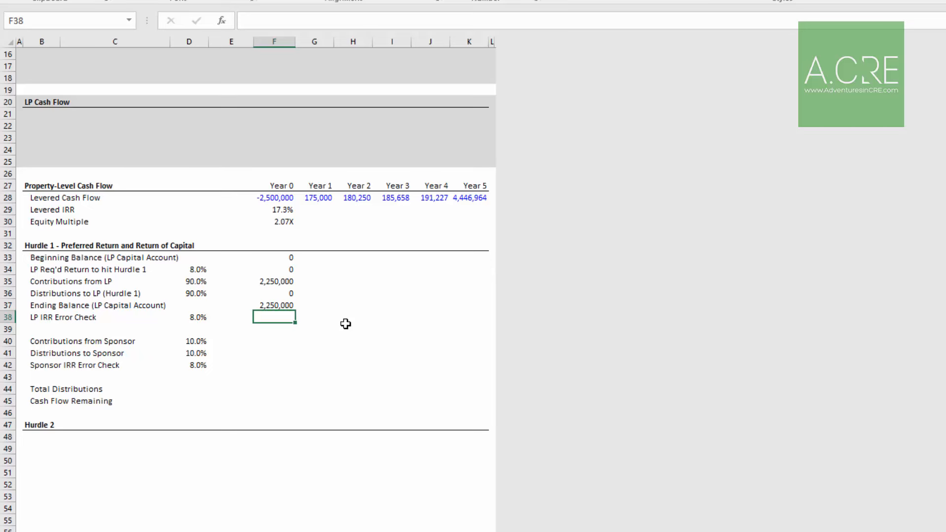
# Calculate the Year 0 net LP cash flow in the LP IRR Error Check row with =-F35+F36 in F38
pyautogui.write('=-')
pyautogui.press('Up')
pyautogui.press('Up')
pyautogui.press('Up')
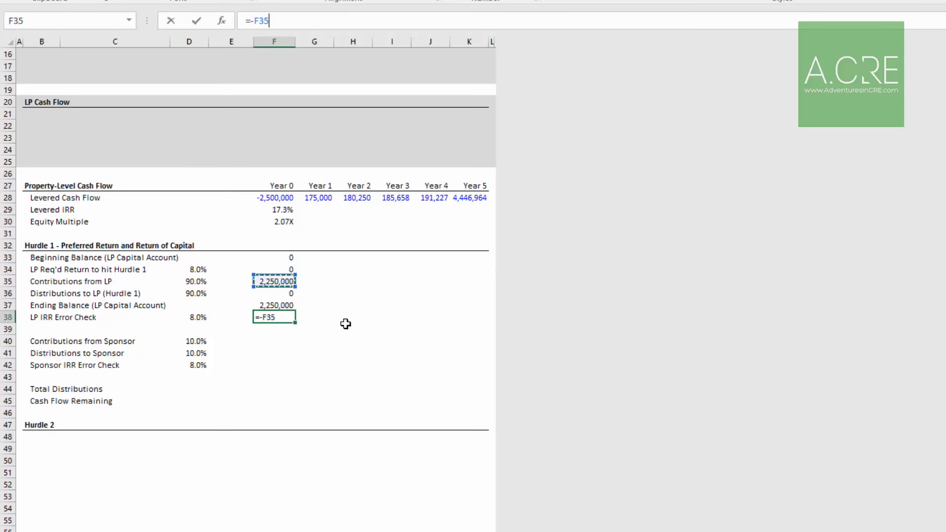
pyautogui.write('+')
pyautogui.press('Up')
pyautogui.press('Up')
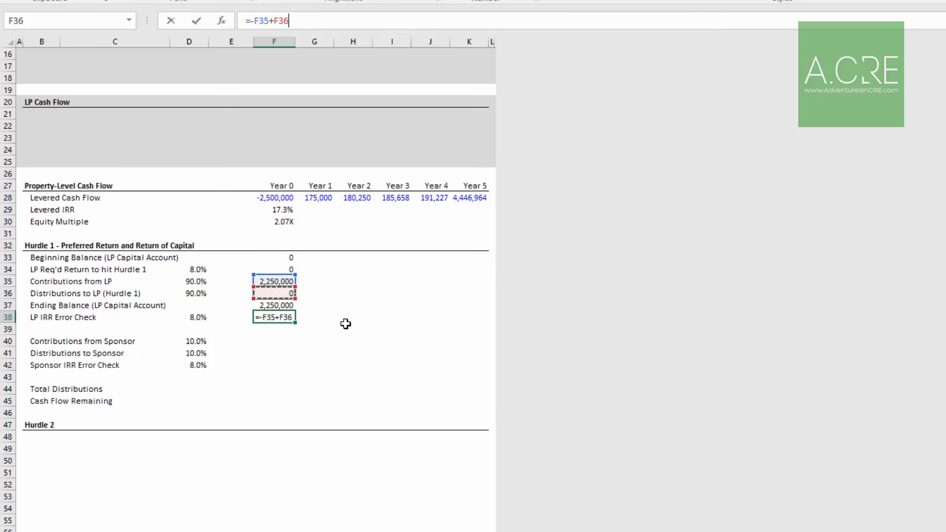
pyautogui.press('Return')
# Copy the Year 0 LP capital account formulas in F33:F38 across Years 1 to 5 in G33:K38
pyautogui.press('Up')
pyautogui.press('Up')
pyautogui.press('Up')
pyautogui.press('Up')
pyautogui.press('Up')
pyautogui.press('Up')
pyautogui.press('Up')
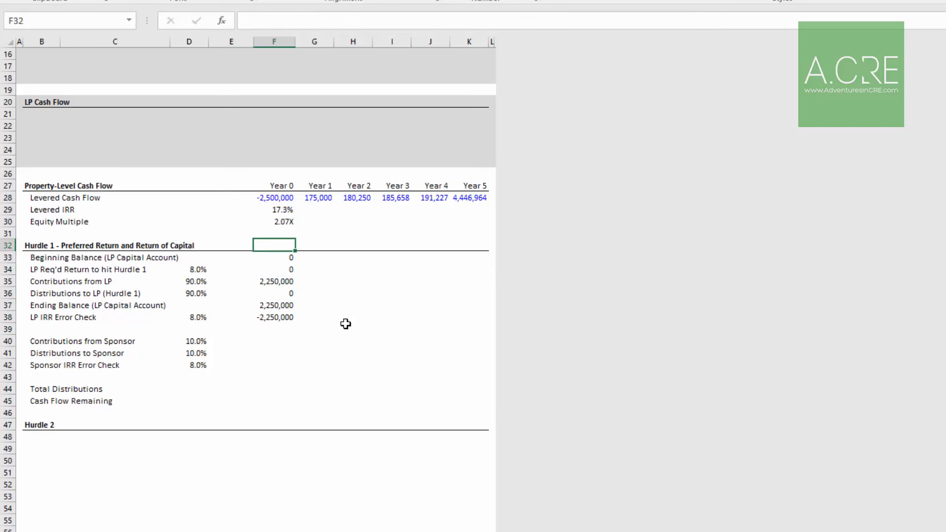
pyautogui.press('Down')
pyautogui.hotkey('ctrl', 'shift', 'Down')
pyautogui.hotkey('ctrl', 'c')
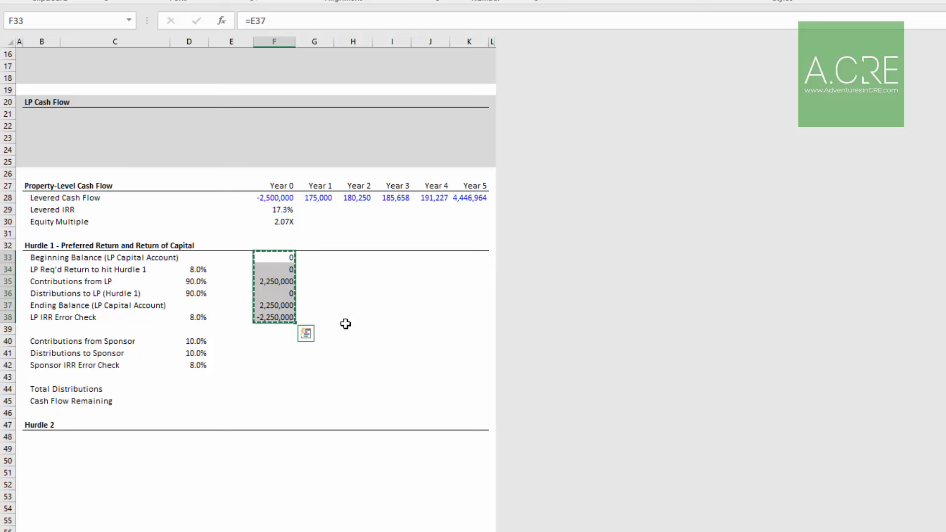
pyautogui.press('Right')
pyautogui.hotkey('shift', 'Right')
pyautogui.hotkey('shift', 'Right')
pyautogui.hotkey('shift', 'Right')
pyautogui.hotkey('shift', 'Right')
pyautogui.hotkey('ctrl', 'v')
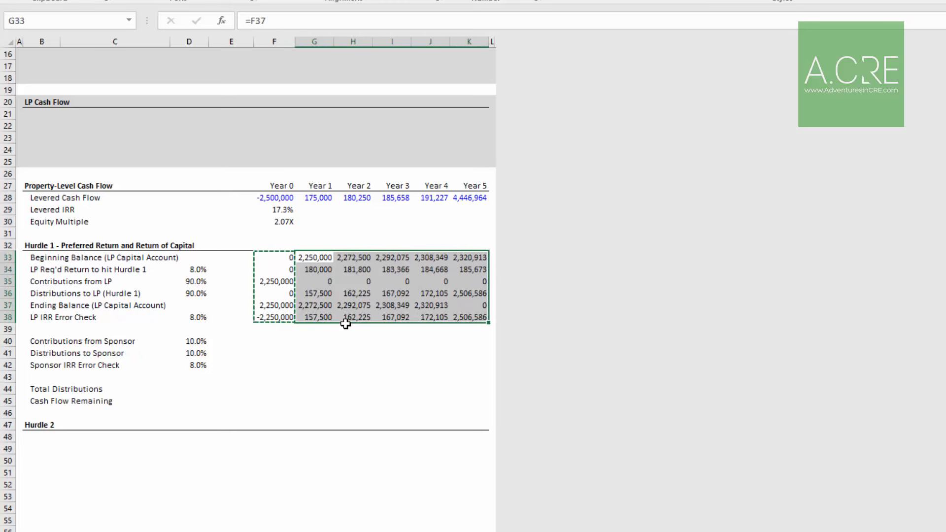
pyautogui.press('Escape')
# Link the Hurdle 1 Year 0 header in F32 to the property-level header with the formula =F$27
pyautogui.press('Left')
pyautogui.press('Up')
pyautogui.press('Up')
pyautogui.press('Down')
pyautogui.write('=')
pyautogui.press('Up')
pyautogui.press('Up')
pyautogui.press('Up')
pyautogui.press('Up')
pyautogui.press('Up')
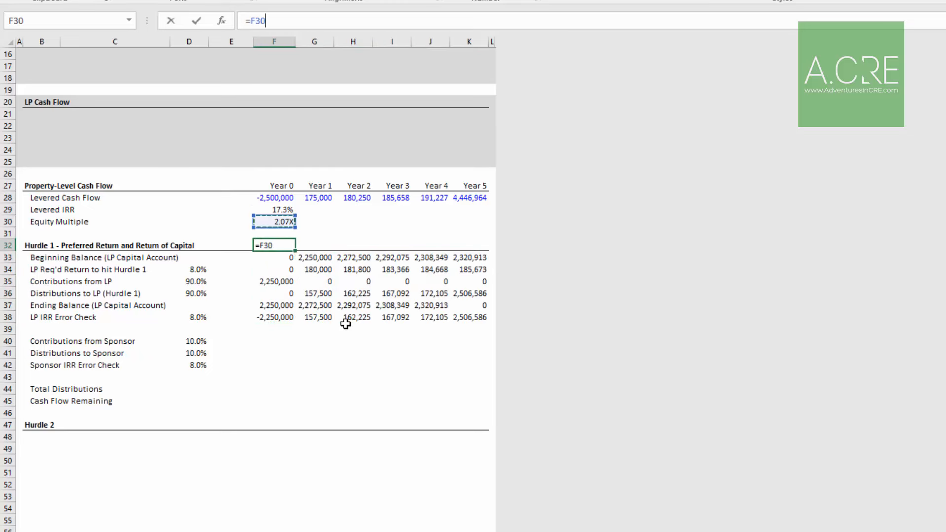
pyautogui.press('F4')
pyautogui.press('F4')
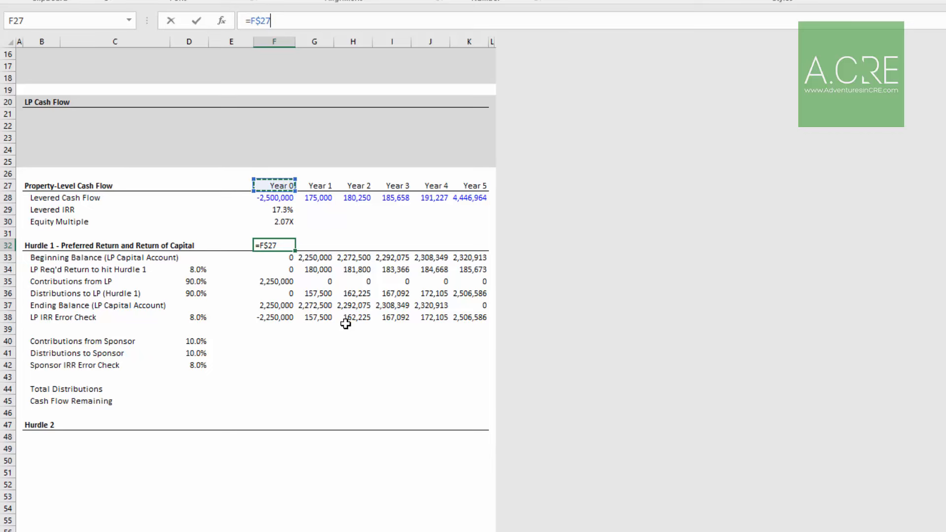
pyautogui.press('Return')
# Copy the Hurdle 1 year header from F32 across G32:K32
pyautogui.press('Up')
pyautogui.hotkey('ctrl', 'c')
pyautogui.press('Right')
pyautogui.hotkey('shift', 'Right')
pyautogui.hotkey('shift', 'Right')
pyautogui.hotkey('shift', 'Right')
pyautogui.hotkey('shift', 'Right')
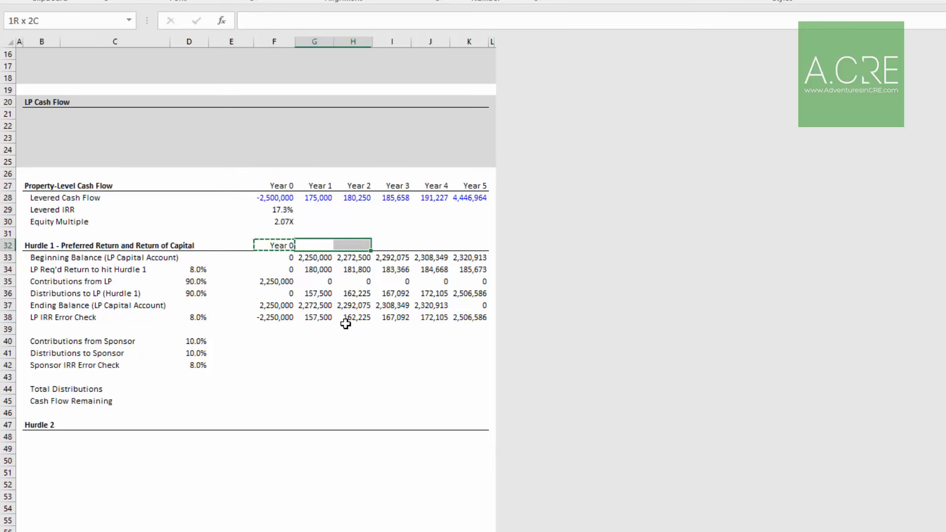
pyautogui.hotkey('ctrl', 'v')
pyautogui.press('Escape')
# Calculate the LP IRR Error Check in E38 with the formula =IRR(F38:K38)
pyautogui.press('Left')
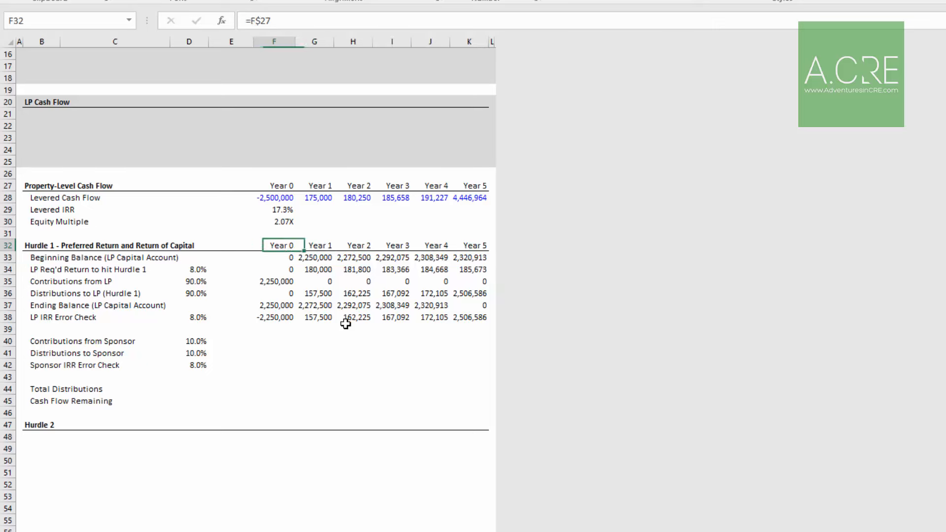
pyautogui.press('Down')
pyautogui.press('Down')
pyautogui.press('Down')
pyautogui.press('Down')
pyautogui.press('Down')
pyautogui.press('Down')
pyautogui.press('Left')
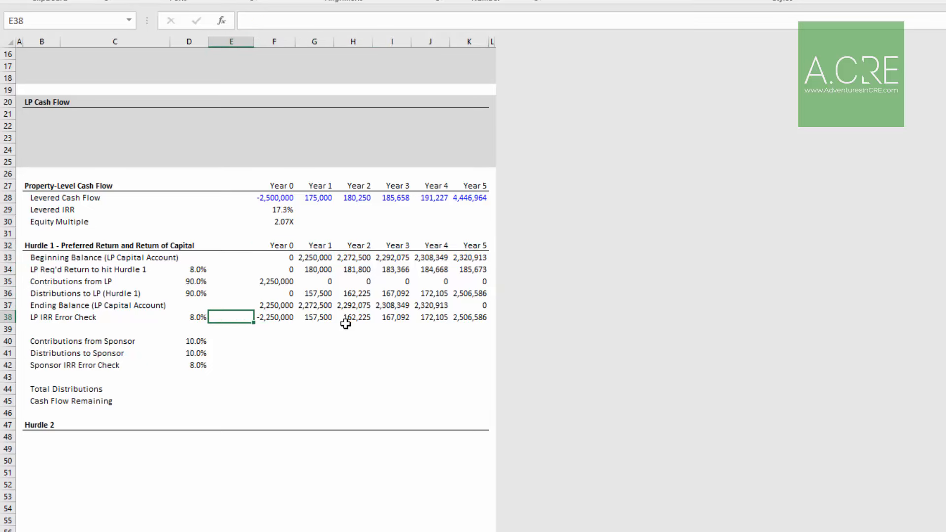
pyautogui.write('=ior')
pyautogui.press('BackSpace')
pyautogui.press('BackSpace')
pyautogui.write('r')
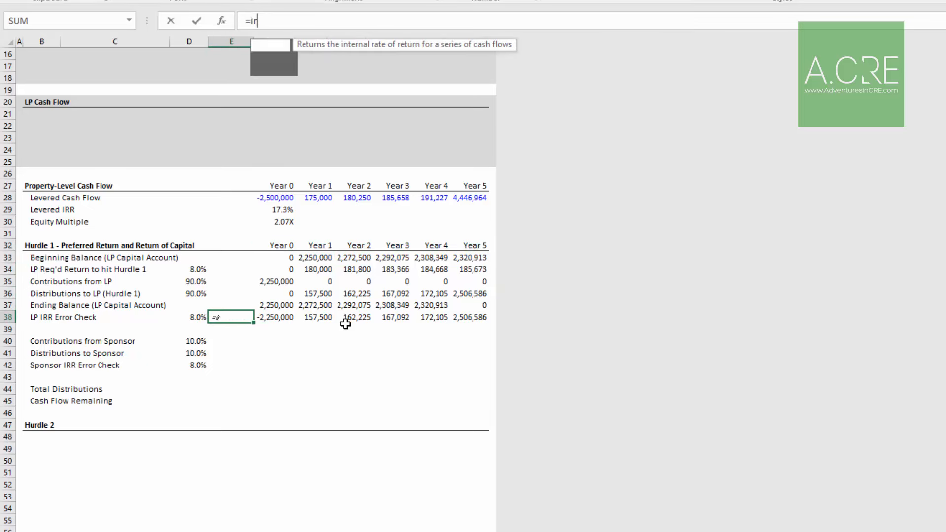
pyautogui.press('Tab')
pyautogui.press('Right')
pyautogui.hotkey('ctrl', 'shift', 'Right')
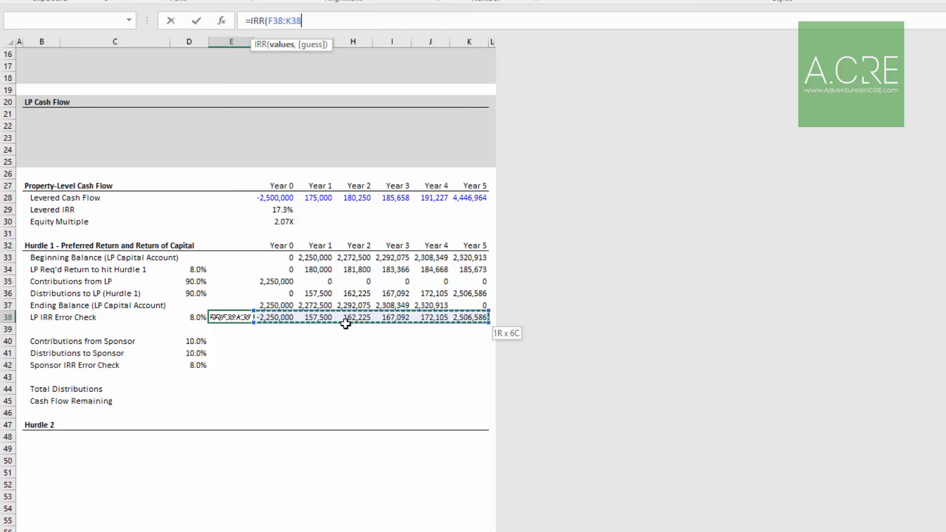
pyautogui.press('Return')
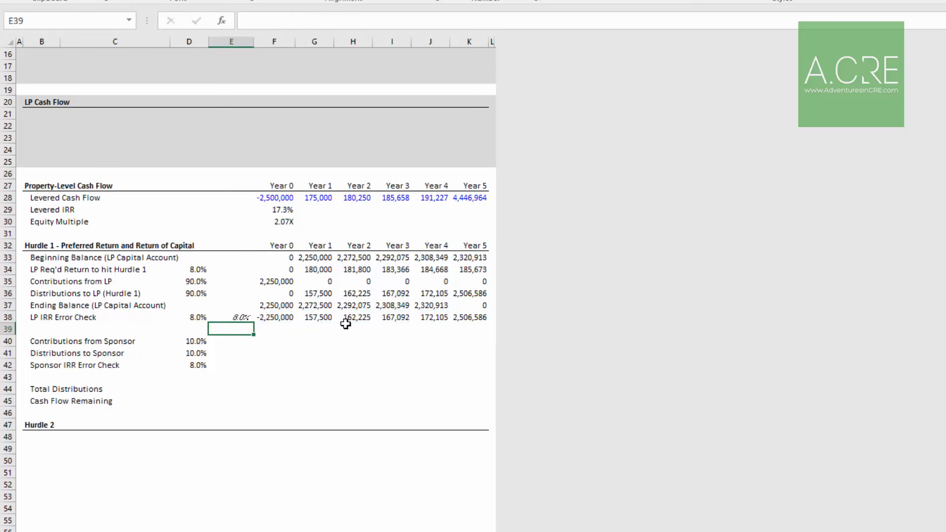
# Review the LP IRR Error Check row through Year 5 and the Year 5 Levered Cash Flow in K28
pyautogui.press('Up')
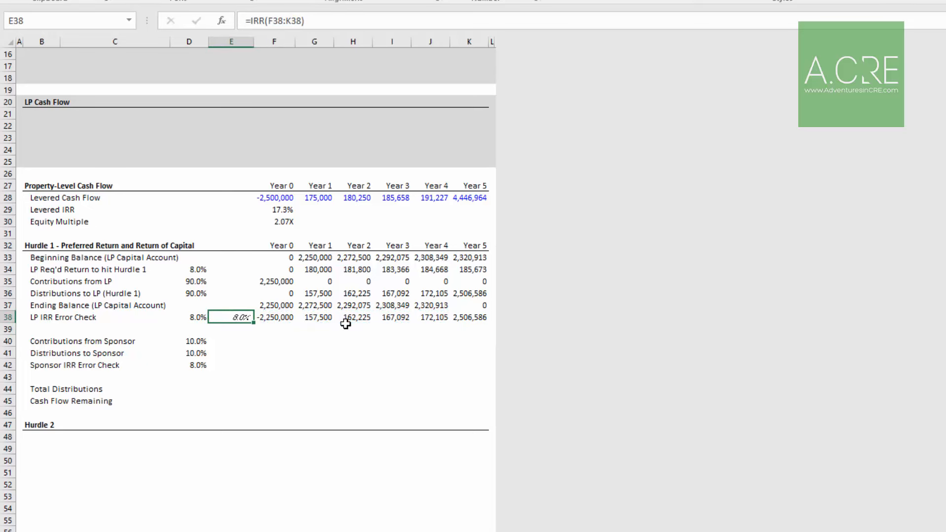
pyautogui.press('Right')
pyautogui.press('Right')
pyautogui.press('Right')
pyautogui.press('Right')
pyautogui.press('Right')
pyautogui.press('Right')
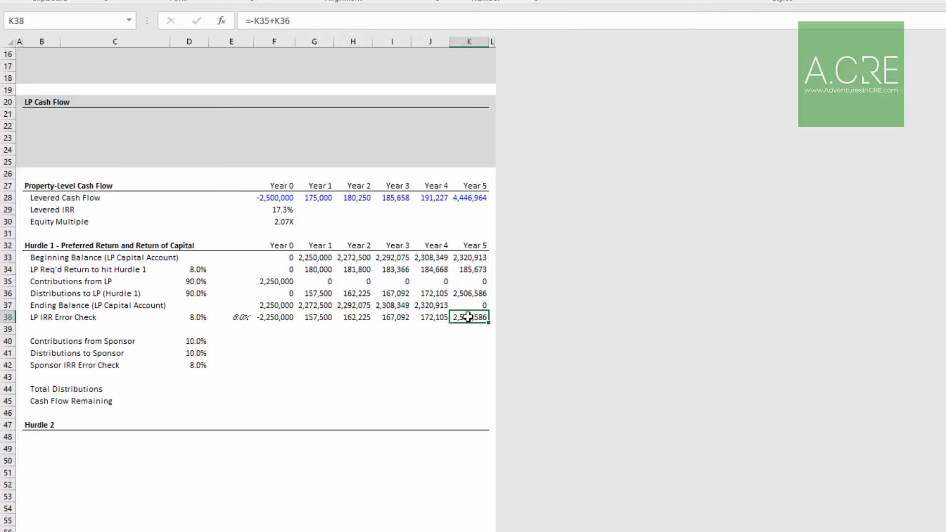
pyautogui.click(471, 198)
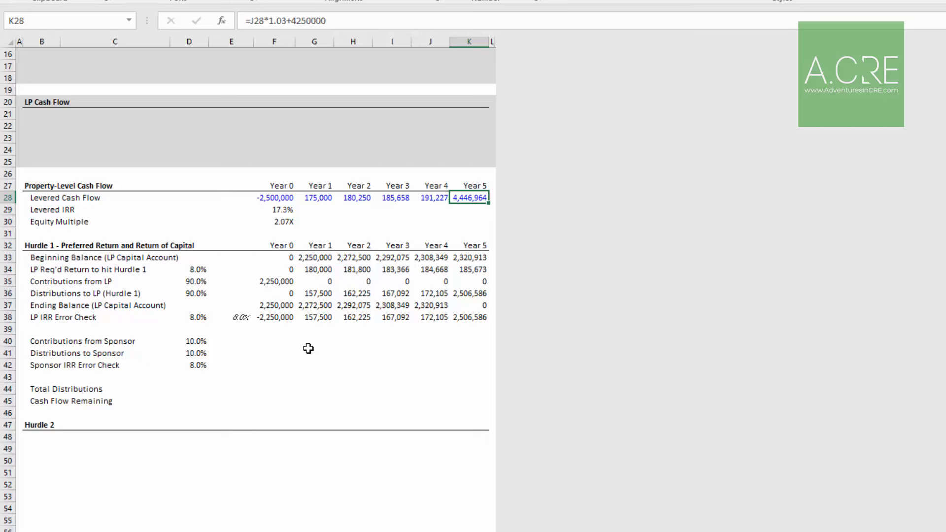
# Check the Contributions from LP formula in F35 as a reference for the Year 0 Contributions from Sponsor in F40
pyautogui.click(275, 342)
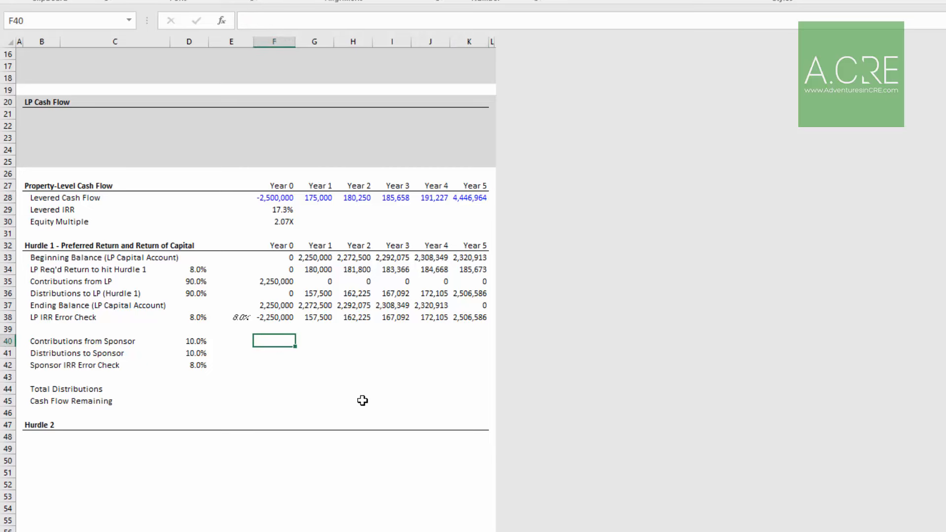
pyautogui.write('=')
pyautogui.press('Escape')
pyautogui.press('Up')
pyautogui.press('Up')
pyautogui.press('Up')
pyautogui.press('Up')
pyautogui.press('Up')
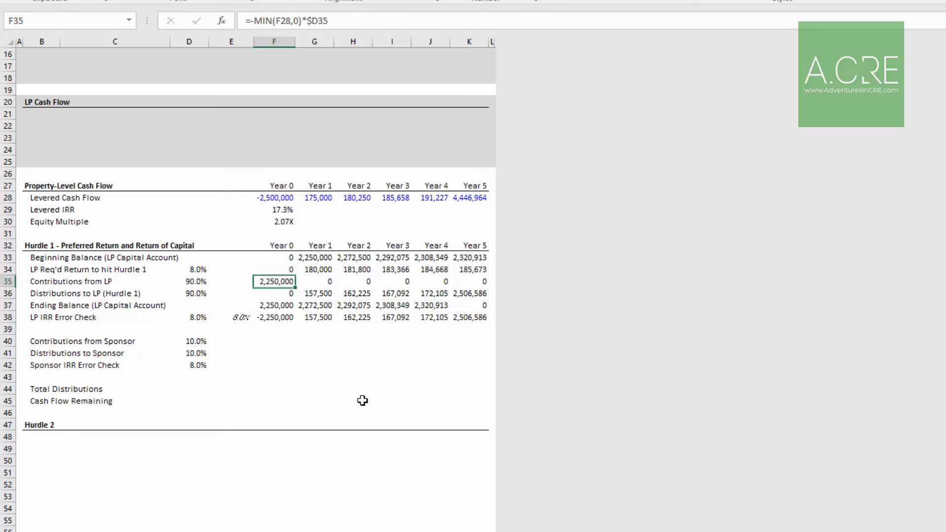
pyautogui.press('Down')
pyautogui.press('Down')
pyautogui.press('Down')
pyautogui.press('Down')
pyautogui.press('Down')
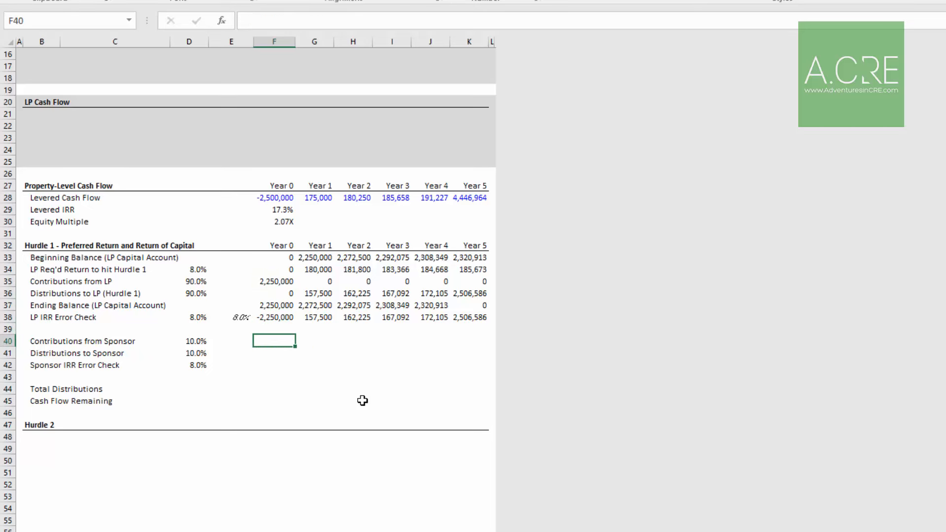
# Calculate the Year 0 Contributions from Sponsor in F40 with the formula =MIN(F28,0)*$D40
pyautogui.write('=MIN(')
pyautogui.press('Up')
pyautogui.press('Up')
pyautogui.press('Up')
pyautogui.press('Up')
pyautogui.press('Up')
pyautogui.press('Up')
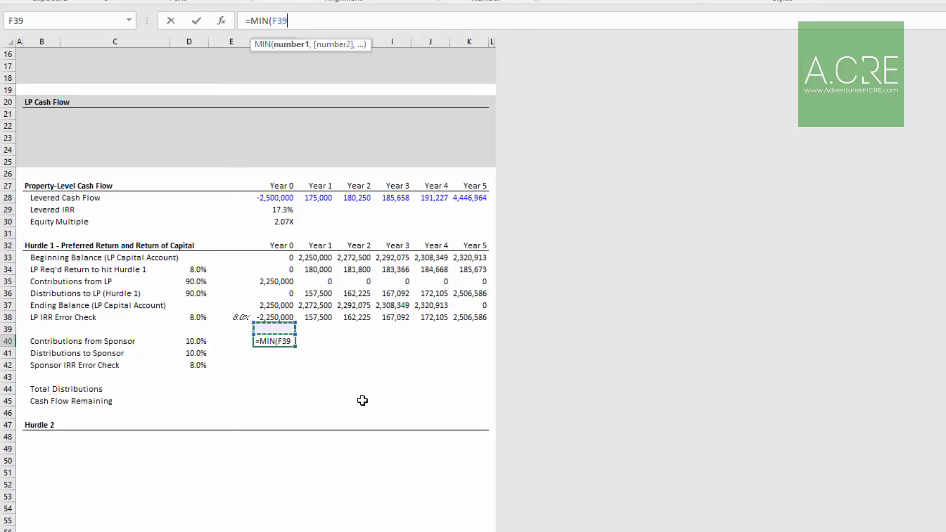
pyautogui.press('Up')
pyautogui.press('Up')
pyautogui.press('Up')
pyautogui.press('Up')
pyautogui.press('Up')
pyautogui.press('Up')
pyautogui.write(',0)')
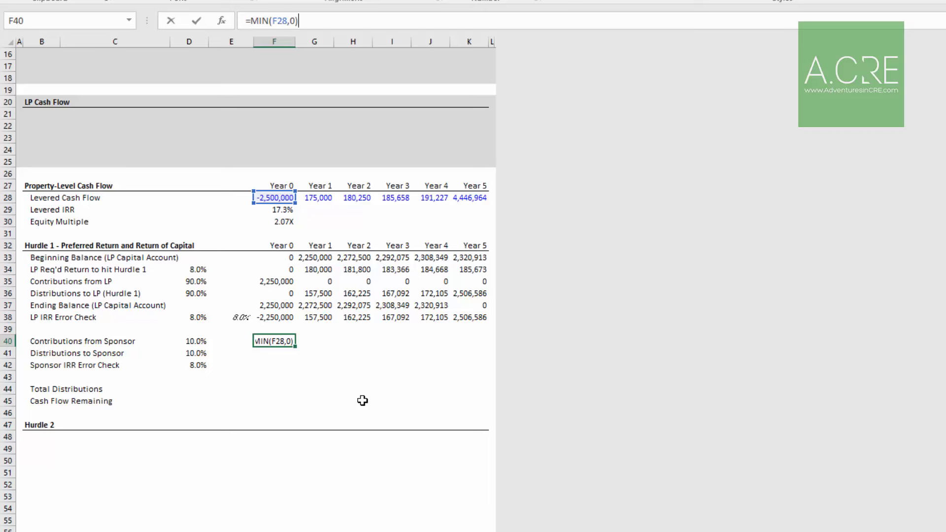
pyautogui.write('*')
pyautogui.press('Left')
pyautogui.press('Left')
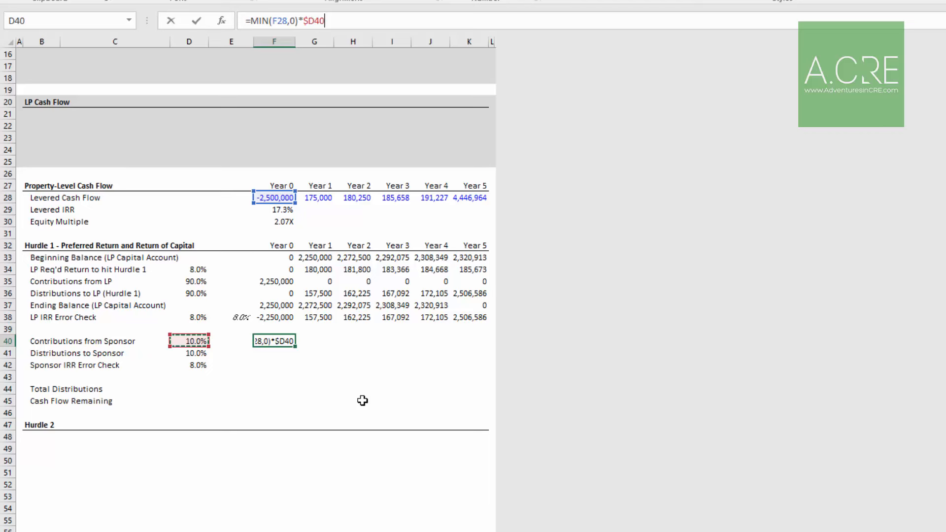
pyautogui.press('Return')
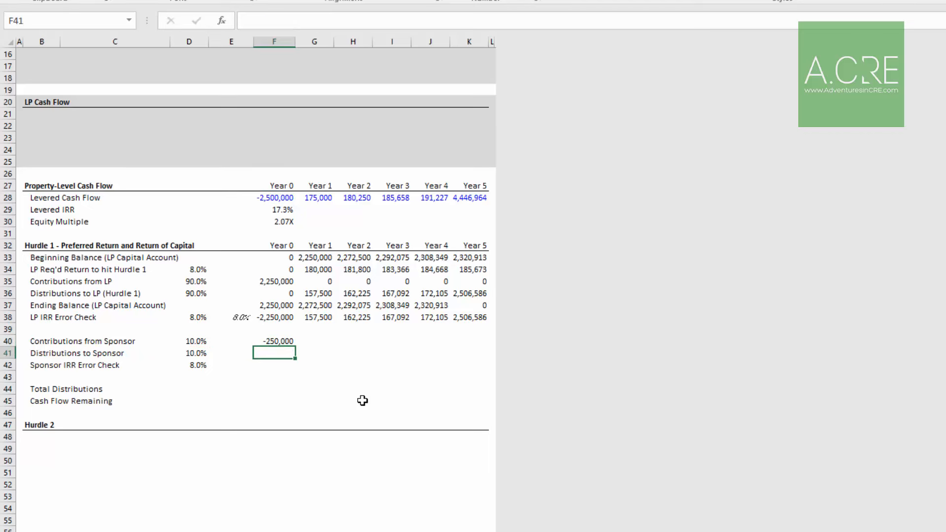
# Review the Distributions to LP formula in F36, the LP IRR Error Check rate in D38, and the Sponsor cells D41 and F40
pyautogui.press('Up')
pyautogui.press('Up')
pyautogui.press('Up')
pyautogui.press('Up')
pyautogui.press('Up')
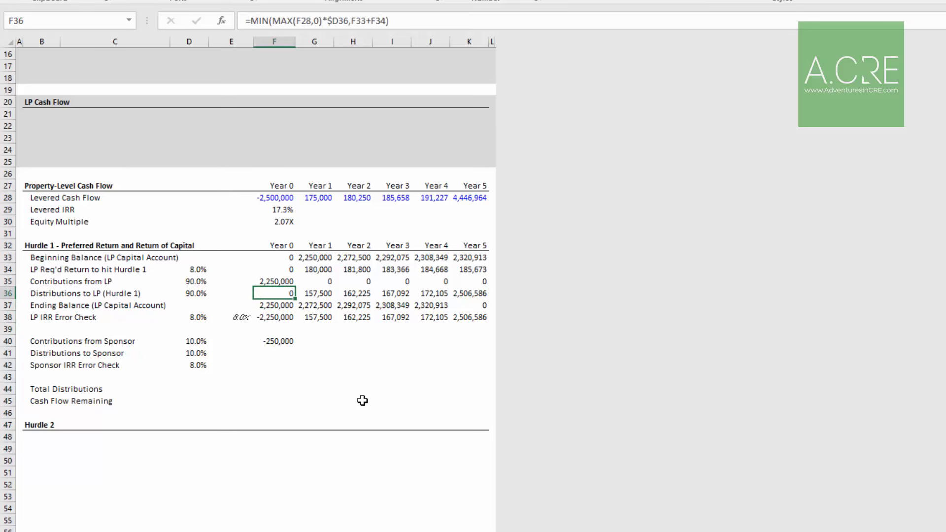
pyautogui.press('Down')
pyautogui.press('Down')
pyautogui.press('Left')
pyautogui.press('Left')
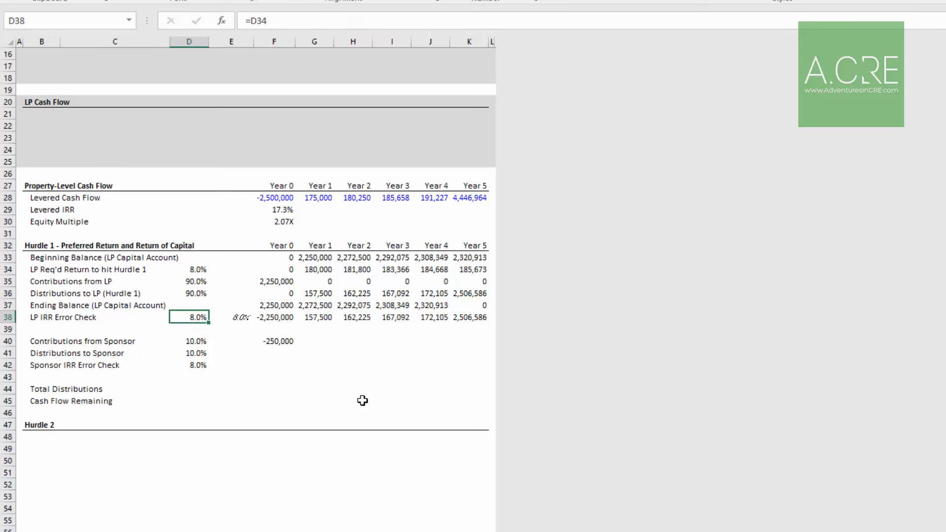
pyautogui.press('Right')
pyautogui.press('Right')
pyautogui.press('Down')
pyautogui.press('Down')
pyautogui.press('Down')
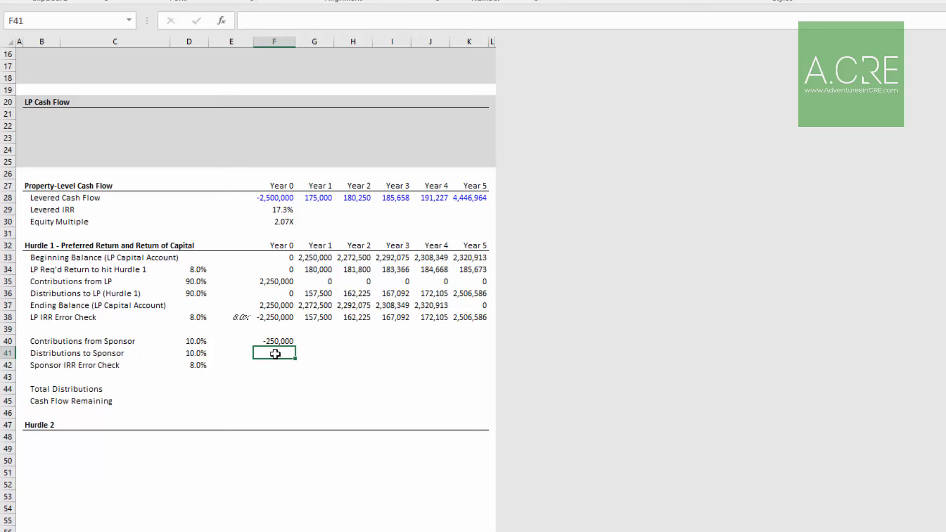
pyautogui.click(200, 351)
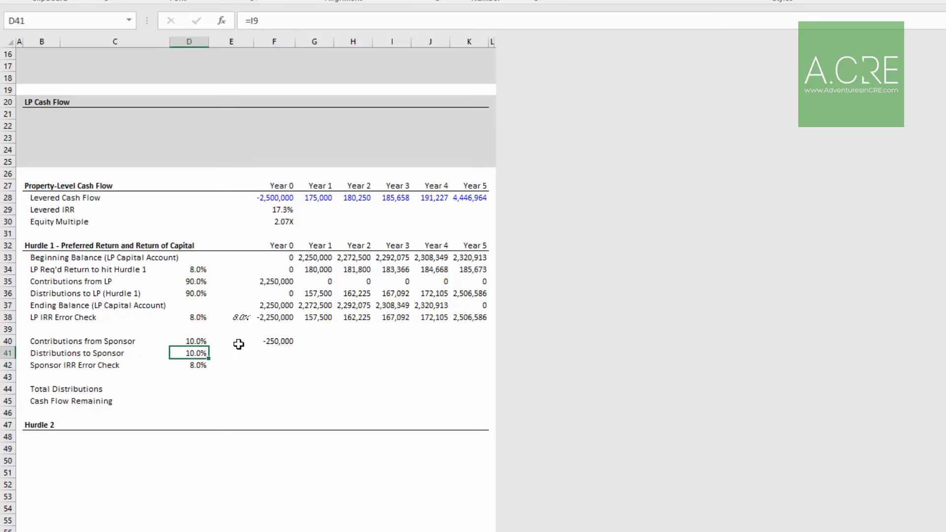
pyautogui.click(271, 341)
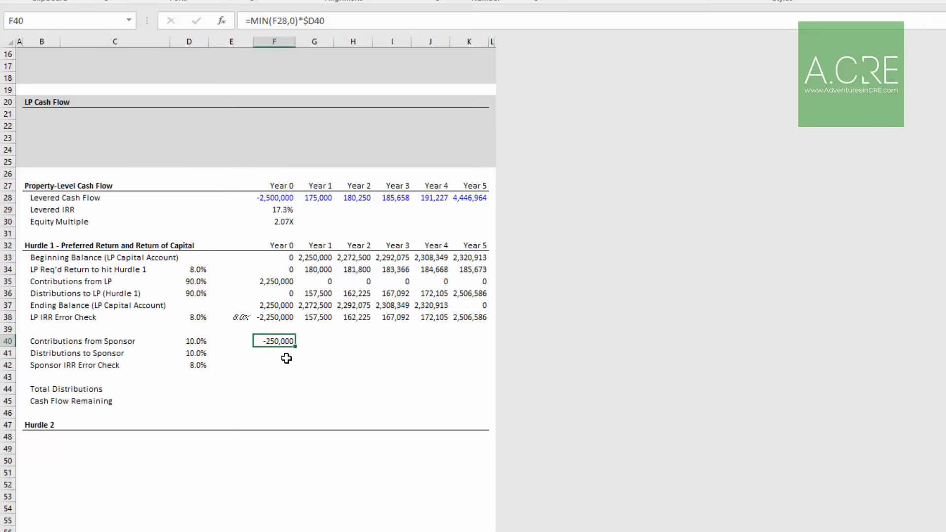
# Calculate the Year 0 Distributions to Sponsor in F41 with the formula =F36/$D36*$D41
pyautogui.click(286, 358)
pyautogui.write('=')
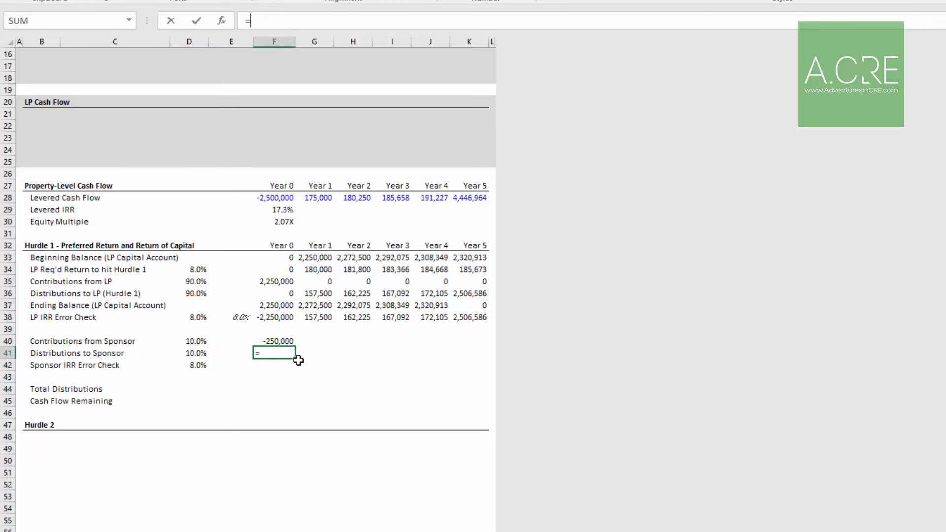
pyautogui.press('Up')
pyautogui.press('Up')
pyautogui.press('Up')
pyautogui.press('Up')
pyautogui.press('Up')
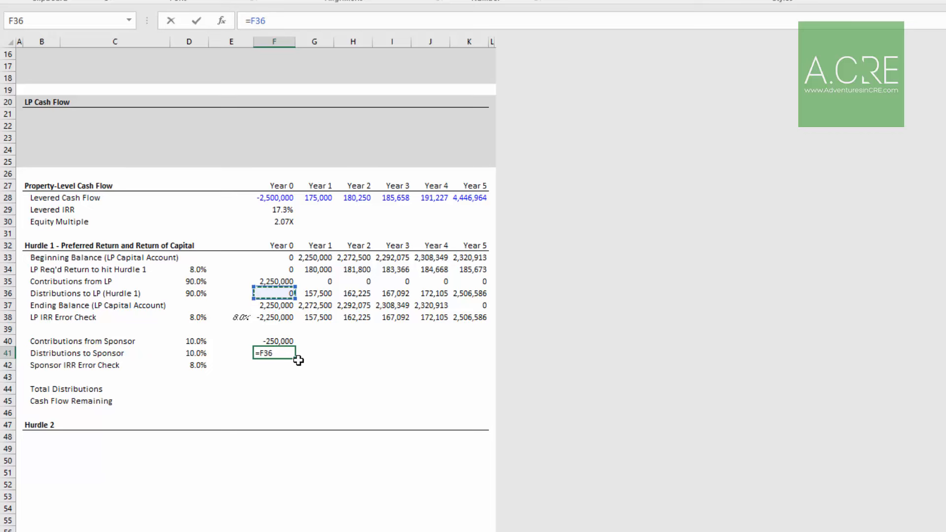
pyautogui.write('/')
pyautogui.press('Up')
pyautogui.press('Up')
pyautogui.press('Left')
pyautogui.press('Up')
pyautogui.press('Up')
pyautogui.press('Up')
pyautogui.press('Up')
pyautogui.press('Left')
pyautogui.press('Down')
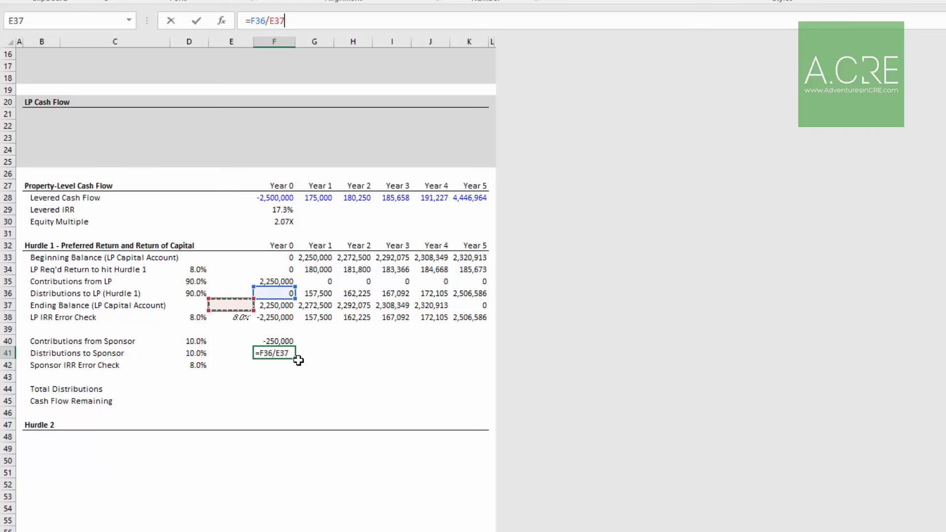
pyautogui.press('F4')
pyautogui.press('F4')
pyautogui.press('F4')
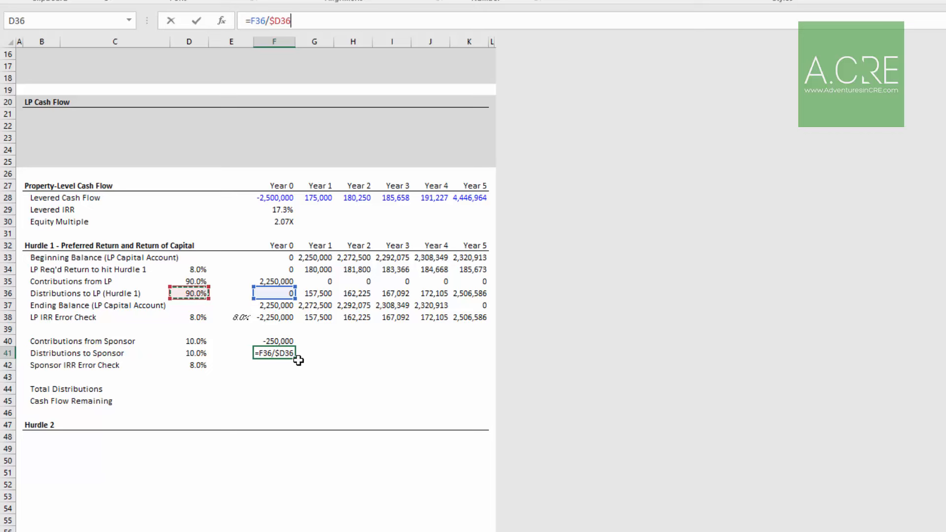
pyautogui.write('*')
pyautogui.press('Left')
pyautogui.press('Left')
pyautogui.press('F4')
pyautogui.press('F4')
pyautogui.press('F4')
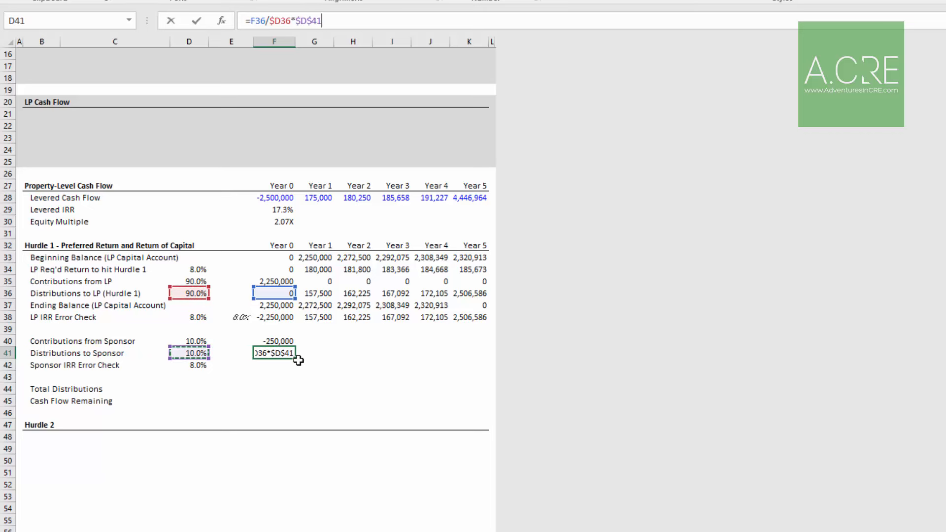
pyautogui.press('Return')
pyautogui.press('Up')
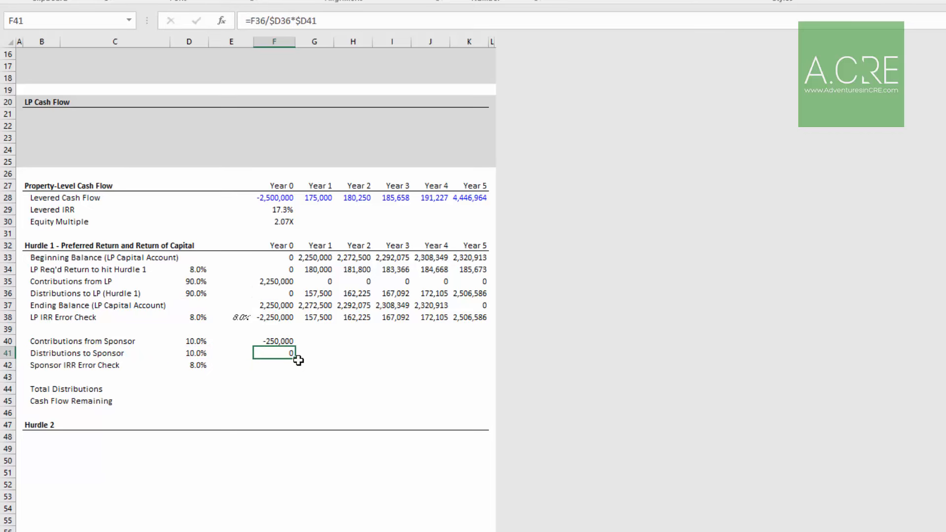
pyautogui.press('Down')
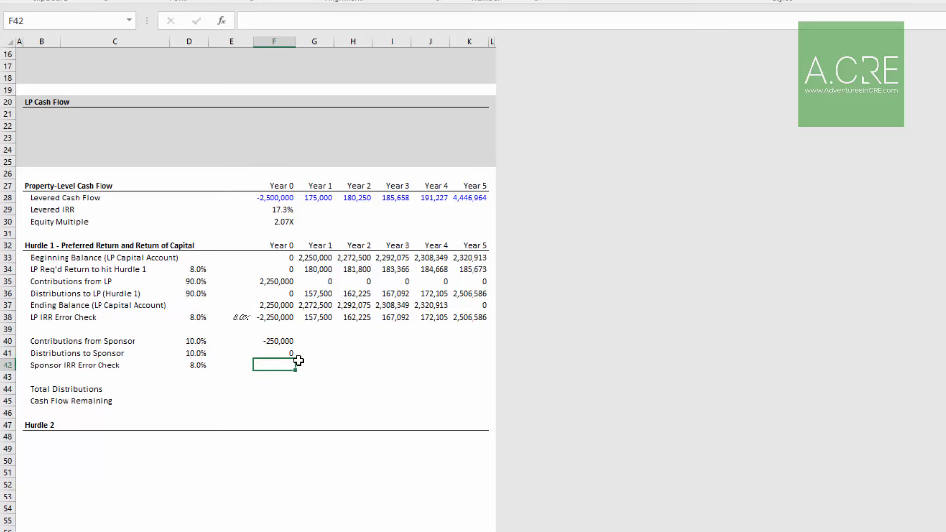
pyautogui.write('=')
pyautogui.write('-')
pyautogui.press('Escape')
# Add a minus sign to the Year 0 Contributions from Sponsor formula in F40 to reverse its sign
pyautogui.press('Up')
pyautogui.press('Up')
pyautogui.press('F2')
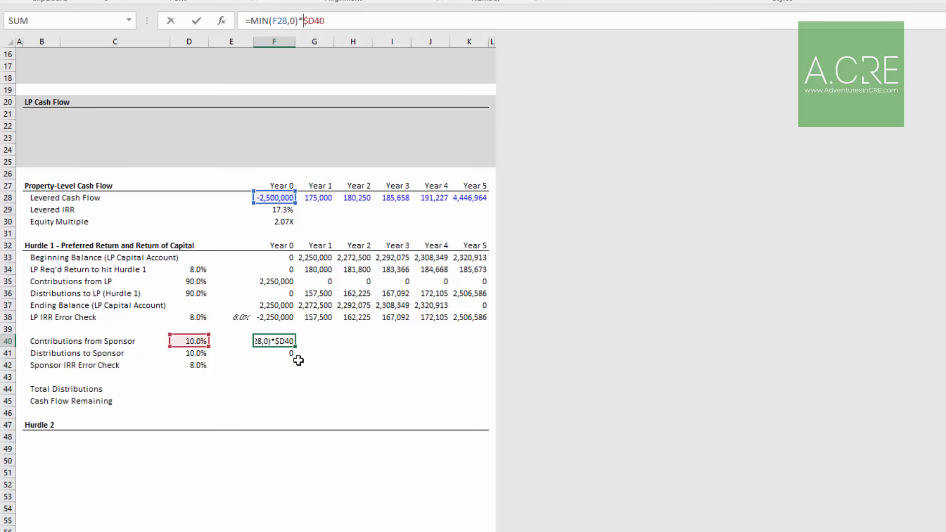
pyautogui.press('Left')
pyautogui.press('Left')
pyautogui.press('Left')
pyautogui.press('Left')
pyautogui.press('Left')
pyautogui.press('Left')
pyautogui.press('Left')
pyautogui.write('-')
pyautogui.press('Return')
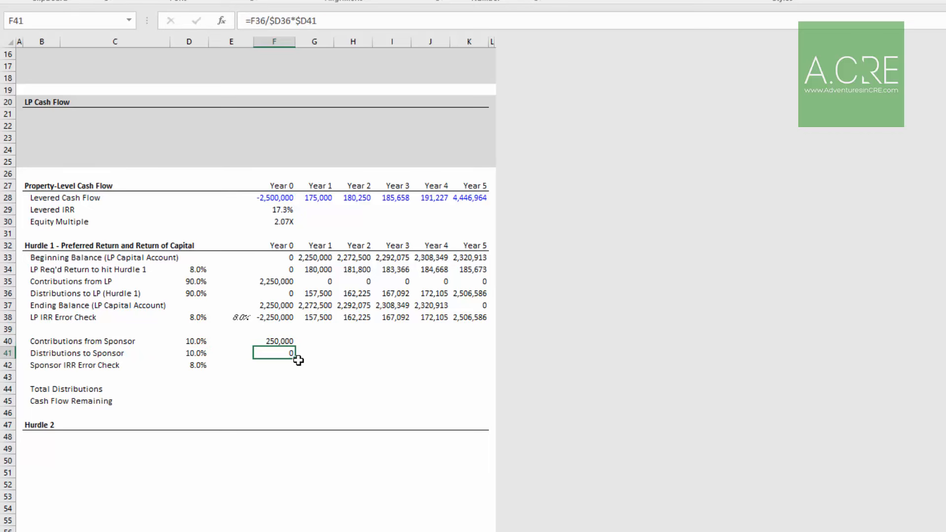
# Begin the Year 0 Sponsor IRR Error Check formula in F42 with the negated Contributions from Sponsor in F40
pyautogui.press('Down')
pyautogui.write('=-')
pyautogui.press('Up')
pyautogui.press('Up')
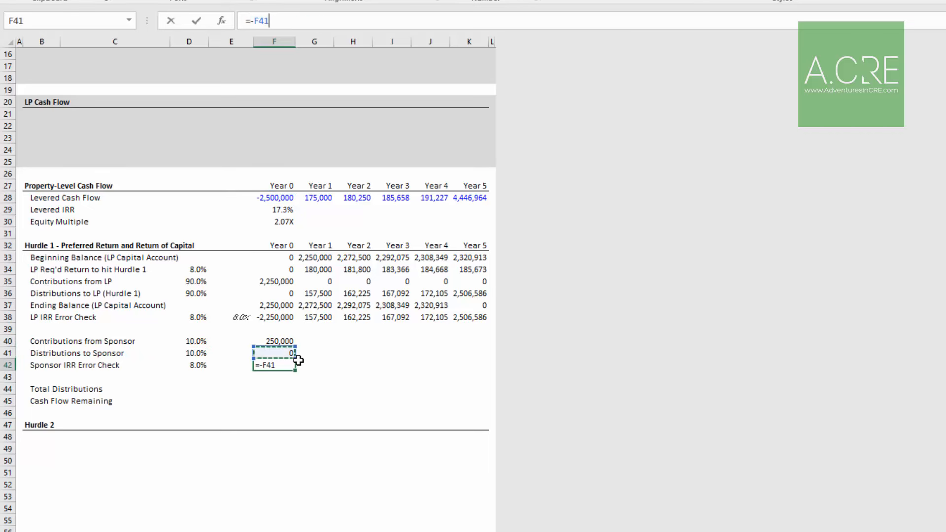
# Complete the Year 0 Sponsor IRR Error Check formula in F42 as =-F40+F41
pyautogui.write('+')
pyautogui.press('Up')
pyautogui.press('Return')
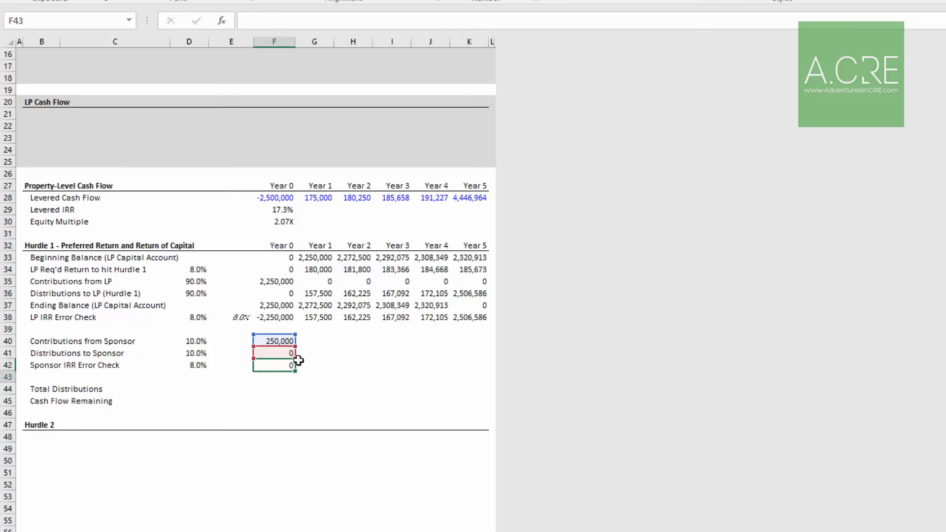
# Copy the three Year 0 sponsor formulas in F40:F42 across Year 1 through Year 5
pyautogui.press('Up')
pyautogui.press('Up')
pyautogui.press('Up')
pyautogui.hotkey('shift', 'Down')
pyautogui.hotkey('shift', 'Down')
pyautogui.hotkey('ctrl', 'c')
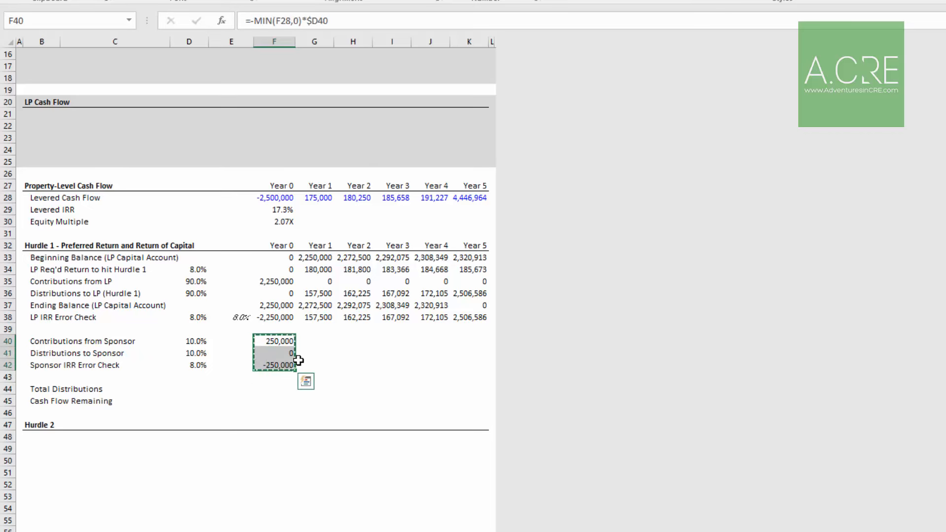
pyautogui.press('Right')
pyautogui.hotkey('shift', 'Right')
pyautogui.hotkey('shift', 'Right')
pyautogui.hotkey('shift', 'Right')
pyautogui.hotkey('shift', 'Right')
pyautogui.hotkey('ctrl', 'v')
# Calculate the sponsor's IRR in E42 with an IRR formula over the Sponsor IRR Error Check row, F42:K42
pyautogui.press('Down')
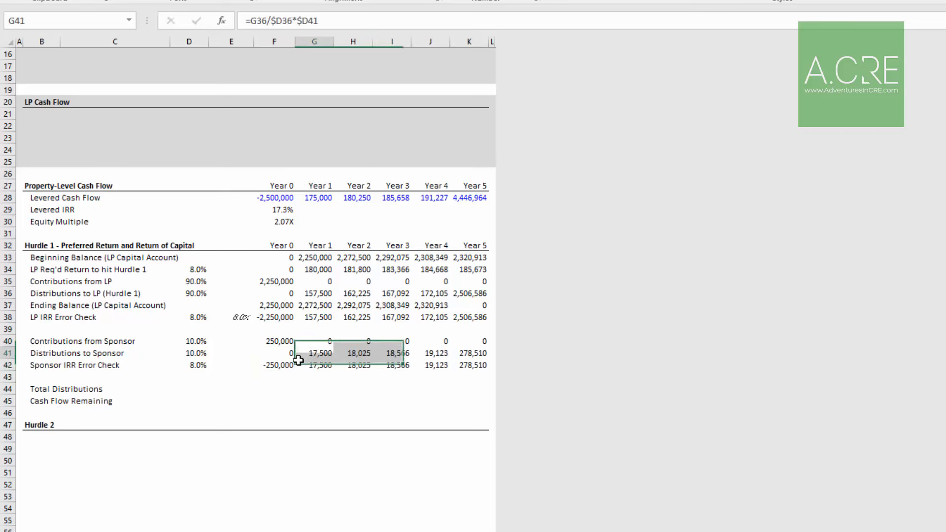
pyautogui.press('Down')
pyautogui.press('Left')
pyautogui.press('Left')
pyautogui.write('=IRR(')
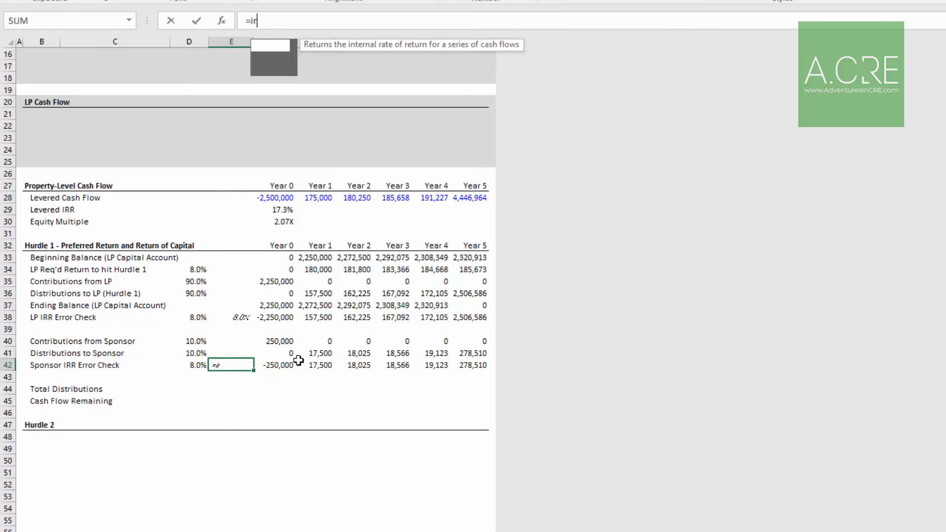
pyautogui.press('Right')
pyautogui.hotkey('ctrl', 'shift', 'Right')
pyautogui.press('Return')
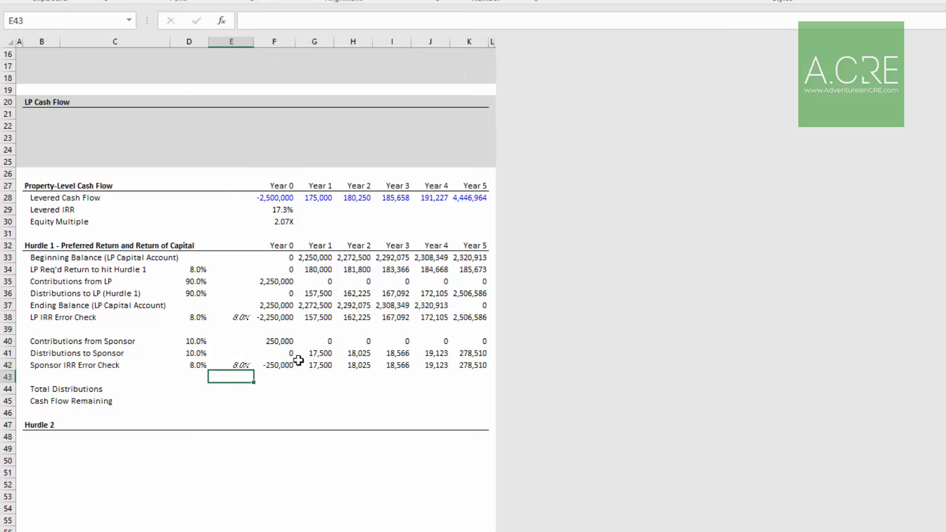
# Enter the Year 0 Total Distributions formula in F44, adding the Hurdle 1 LP distributions in F36 and the sponsor distributions in F41
pyautogui.press('Up')
pyautogui.press('Down')
pyautogui.press('Down')
pyautogui.press('Right')
pyautogui.write('+')
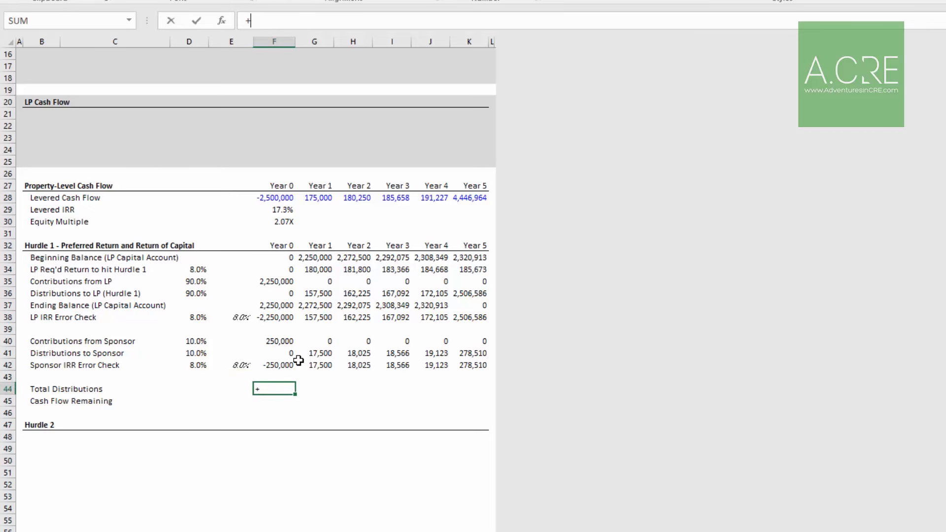
pyautogui.press('Up')
pyautogui.press('Up')
pyautogui.press('Up')
pyautogui.press('Up')
pyautogui.press('Up')
pyautogui.press('Up')
pyautogui.press('Up')
pyautogui.press('Up')
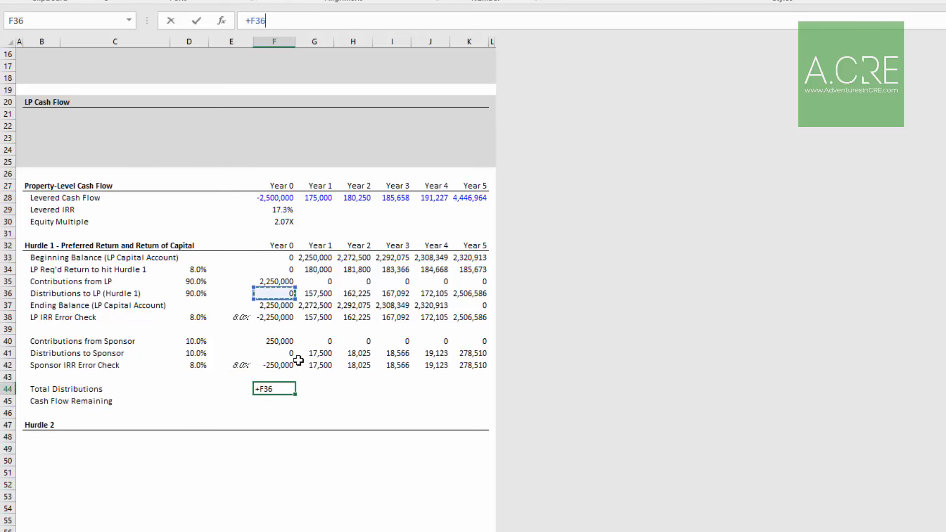
pyautogui.write('+')
pyautogui.press('Up')
pyautogui.press('Up')
pyautogui.press('Up')
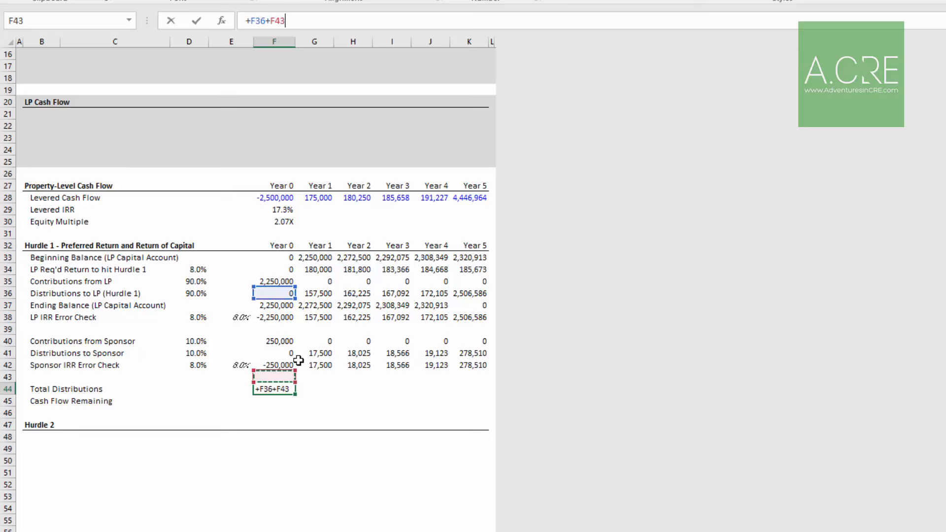
pyautogui.press('Return')
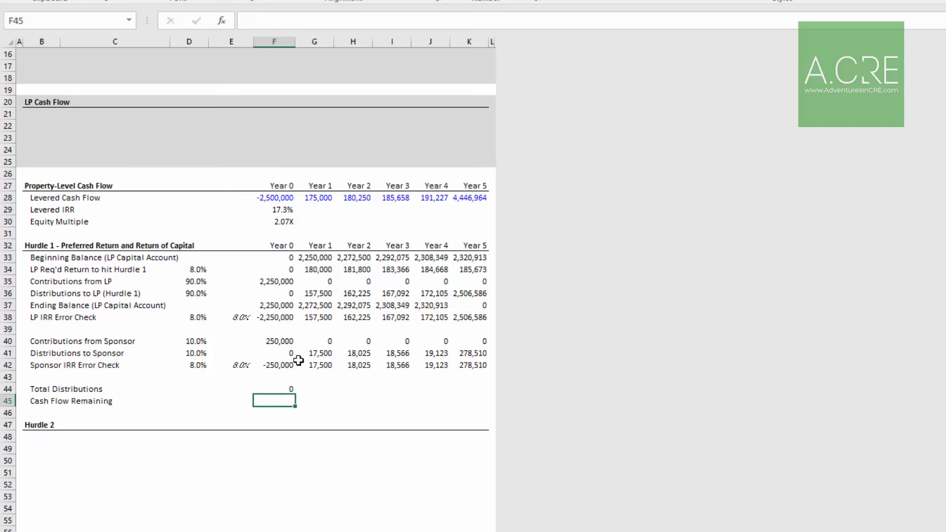
# Copy the Year 0 Total Distributions formula across Year 1 through Year 5 in G44:K44
pyautogui.press('Up')
pyautogui.hotkey('ctrl', 'c')
pyautogui.press('Right')
pyautogui.hotkey('shift', 'Right')
pyautogui.hotkey('shift', 'Right')
pyautogui.hotkey('shift', 'Right')
pyautogui.hotkey('shift', 'Right')
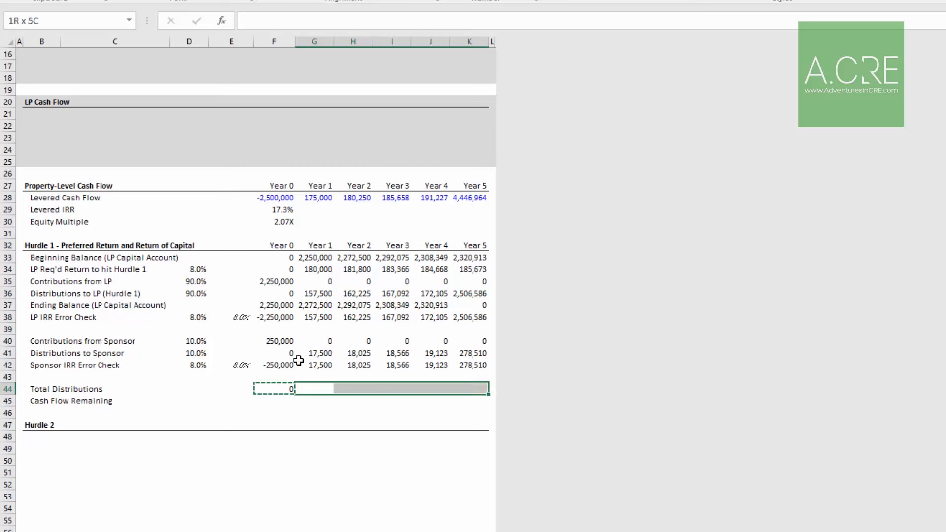
pyautogui.hotkey('ctrl', 'v')
pyautogui.press('Escape')
pyautogui.press('Down')
pyautogui.press('Up')
pyautogui.press('Left')
pyautogui.press('Left')
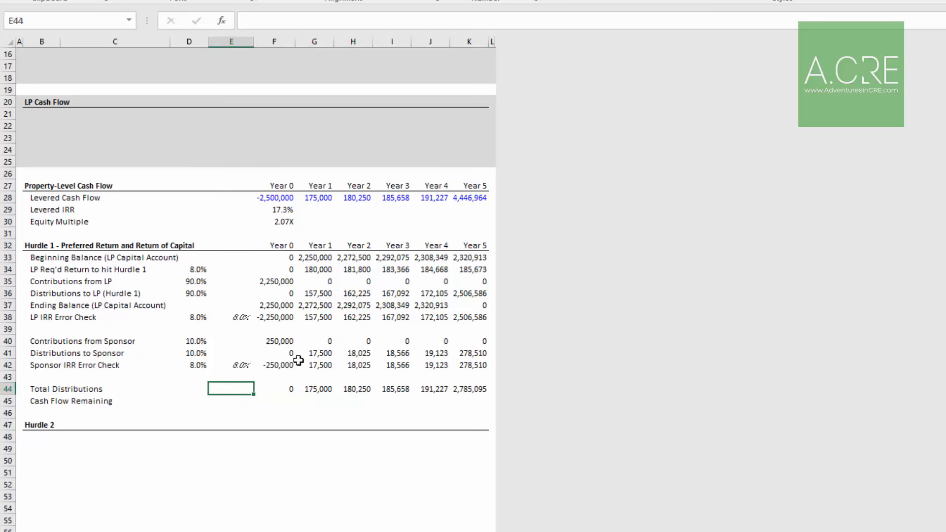
pyautogui.press('Down')
pyautogui.press('Right')
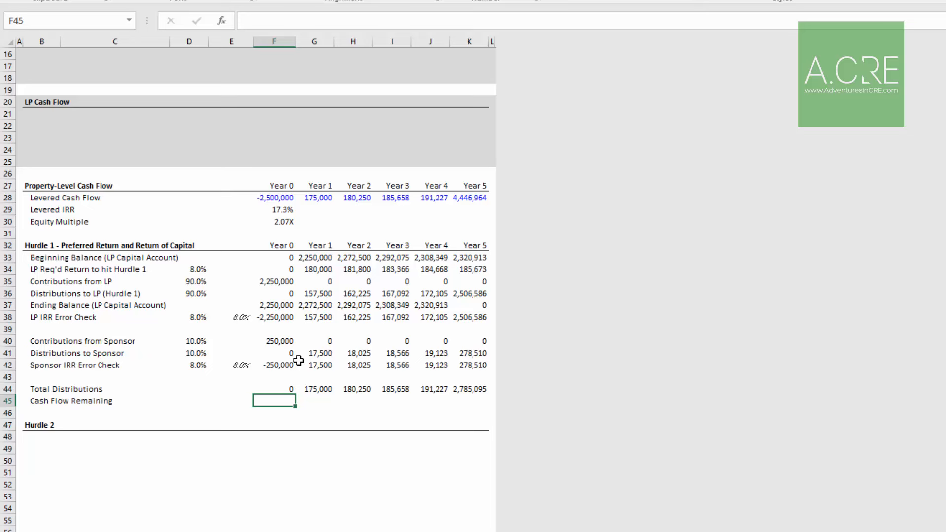
pyautogui.write('max')
pyautogui.press('Right')
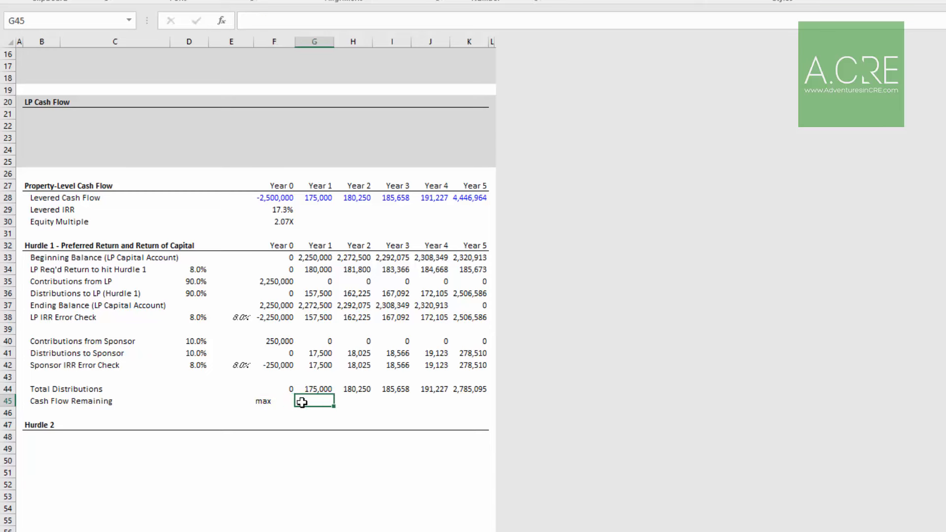
pyautogui.press('Up')
pyautogui.press('Left')
pyautogui.press('Down')
# Enter the Year 0 Cash Flow Remaining formula =MAX(F28,0)-F44 in F45
pyautogui.write('=max')
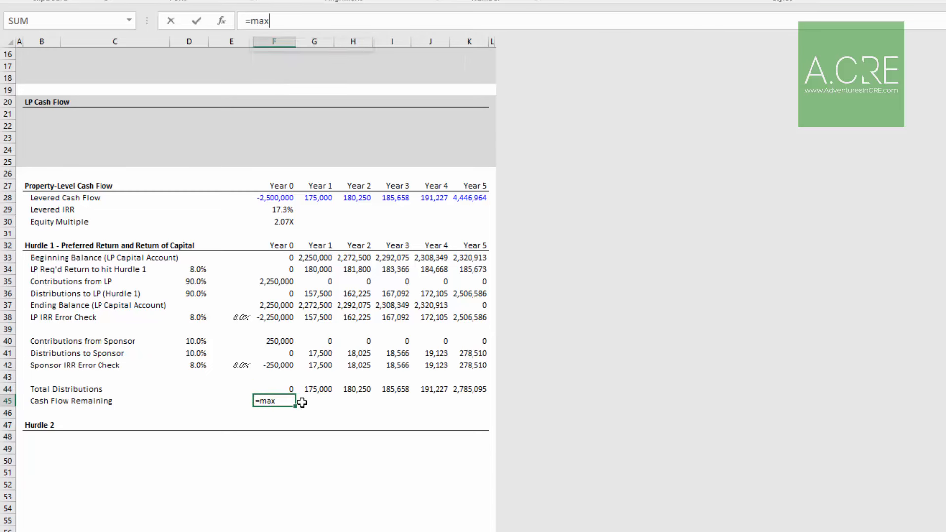
pyautogui.press('Tab')
pyautogui.press('Up')
pyautogui.press('Up')
pyautogui.press('Up')
pyautogui.press('Up')
pyautogui.press('Up')
pyautogui.press('Up')
pyautogui.press('Up')
pyautogui.press('Up')
pyautogui.press('Up')
pyautogui.press('Up')
pyautogui.press('Up')
pyautogui.press('Up')
pyautogui.press('Up')
pyautogui.press('Up')
pyautogui.press('Up')
pyautogui.press('Up')
pyautogui.press('Up')
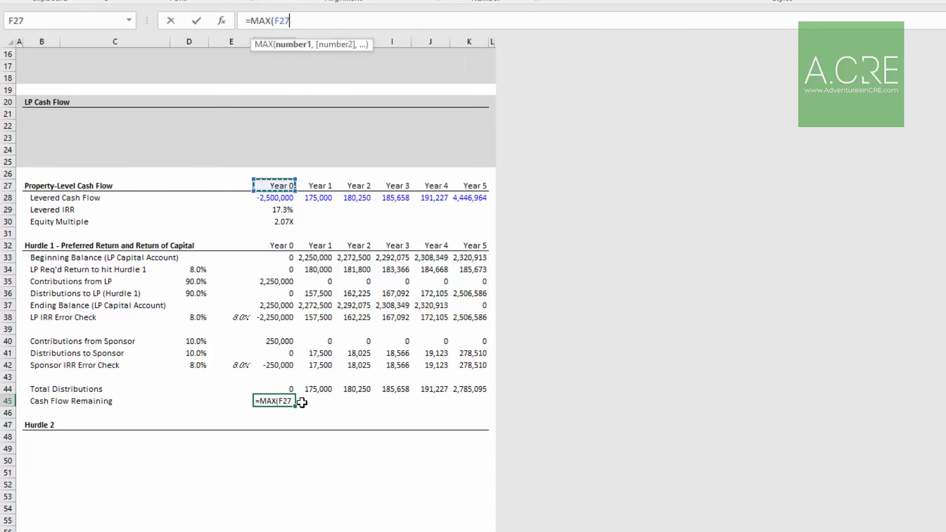
pyautogui.press('Down')
pyautogui.write(',0)')
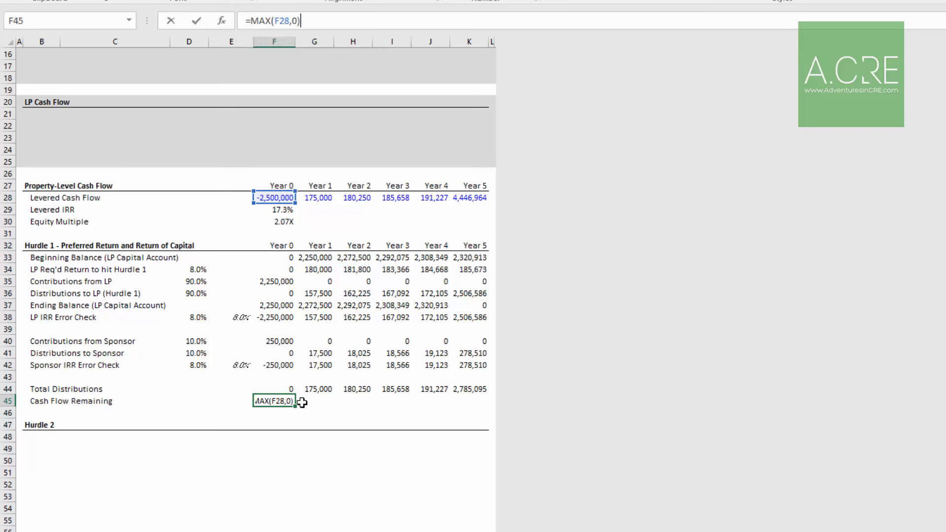
pyautogui.write('-')
pyautogui.press('Up')
pyautogui.press('Return')
pyautogui.press('Up')
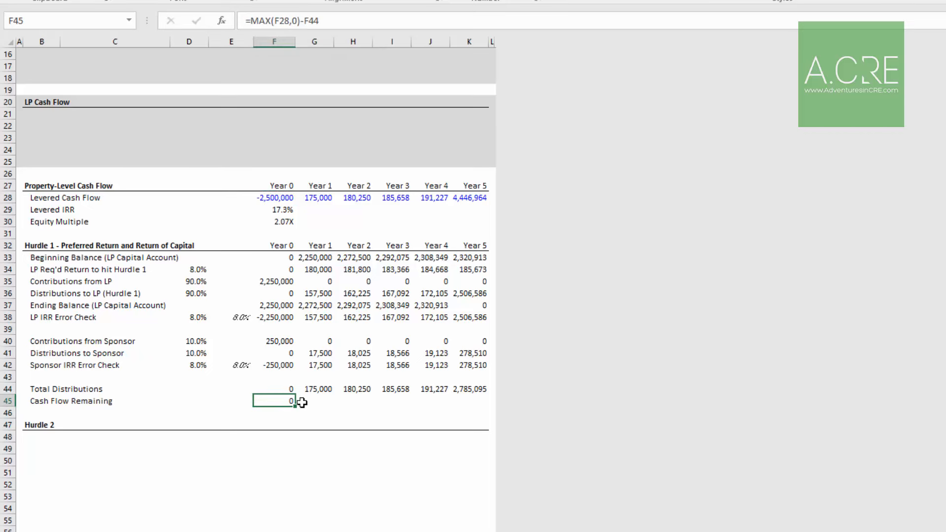
# Copy the Year 0 Cash Flow Remaining formula across Year 1 through Year 5 in G45:K45
pyautogui.hotkey('ctrl', 'c')
pyautogui.press('Right')
pyautogui.hotkey('shift', 'Right')
pyautogui.hotkey('shift', 'Right')
pyautogui.moveTo(302, 402); pyautogui.dragTo(301, 402)
pyautogui.hotkey('ctrl', 'v')
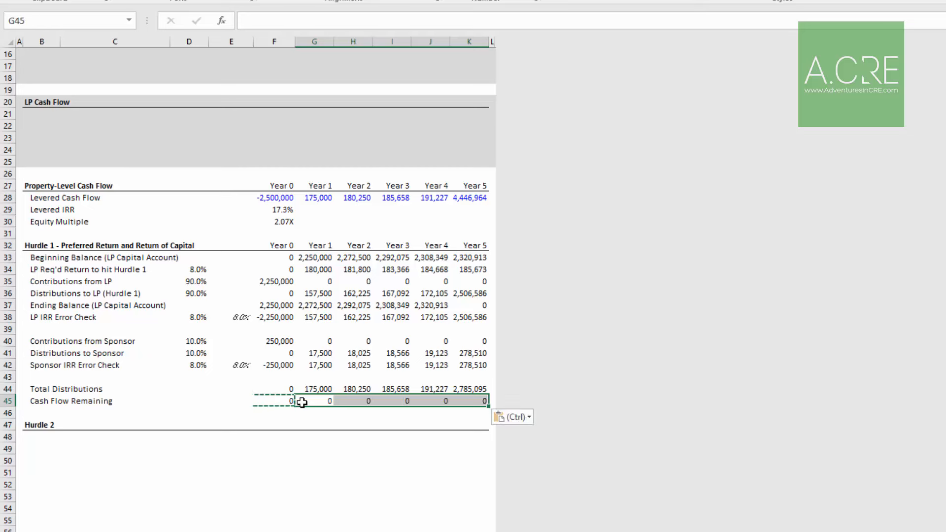
pyautogui.press('Escape')
# Review the Cash Flow Remaining formulas and amounts year by year from Year 0 to Year 5
pyautogui.press('Left')
pyautogui.press('Right')
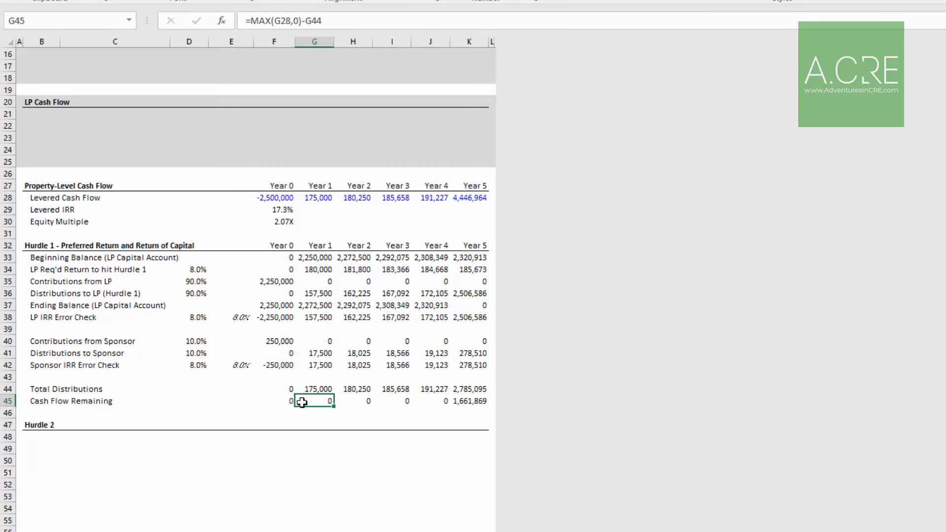
pyautogui.press('Left')
pyautogui.press('Right')
pyautogui.press('Right')
pyautogui.press('Right')
pyautogui.press('Right')
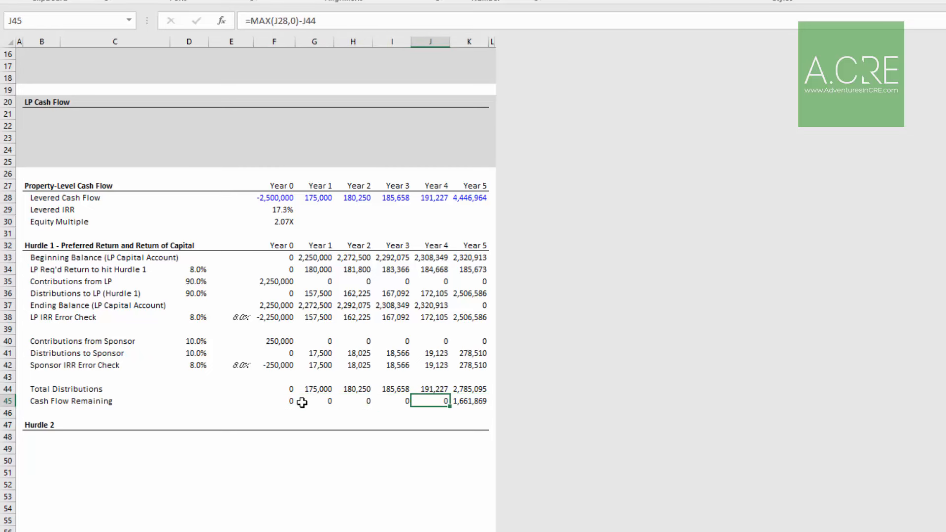
pyautogui.press('Left')
pyautogui.press('Left')
pyautogui.press('Left')
pyautogui.press('Right')
pyautogui.press('Right')
pyautogui.press('Right')
pyautogui.press('Right')
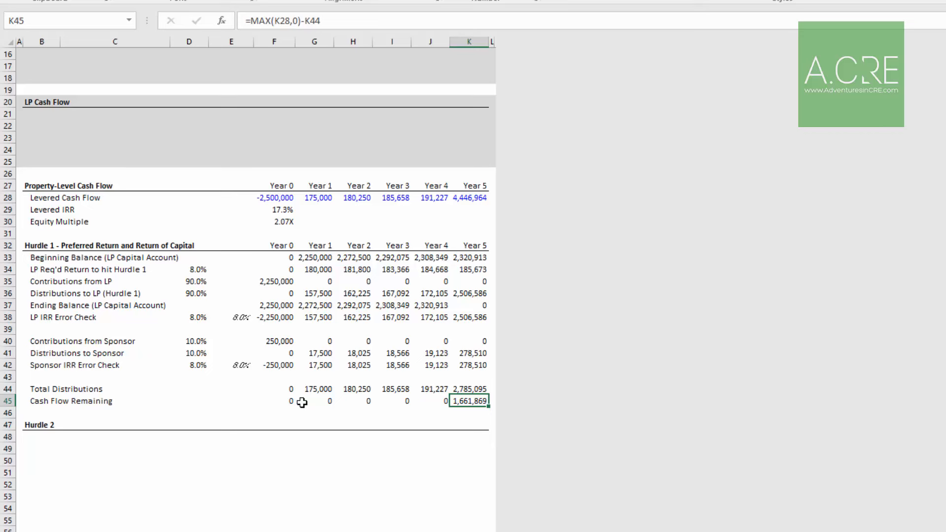
pyautogui.press('Left')
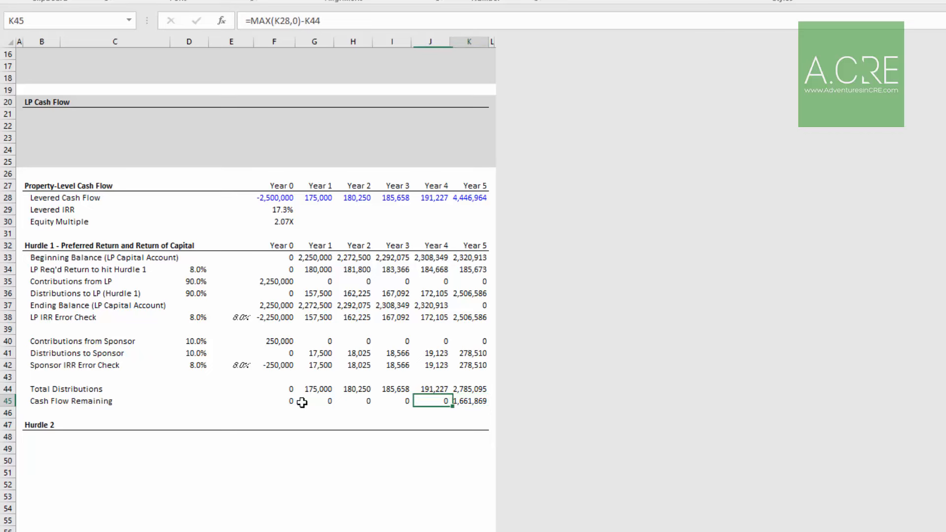
pyautogui.press('Right')
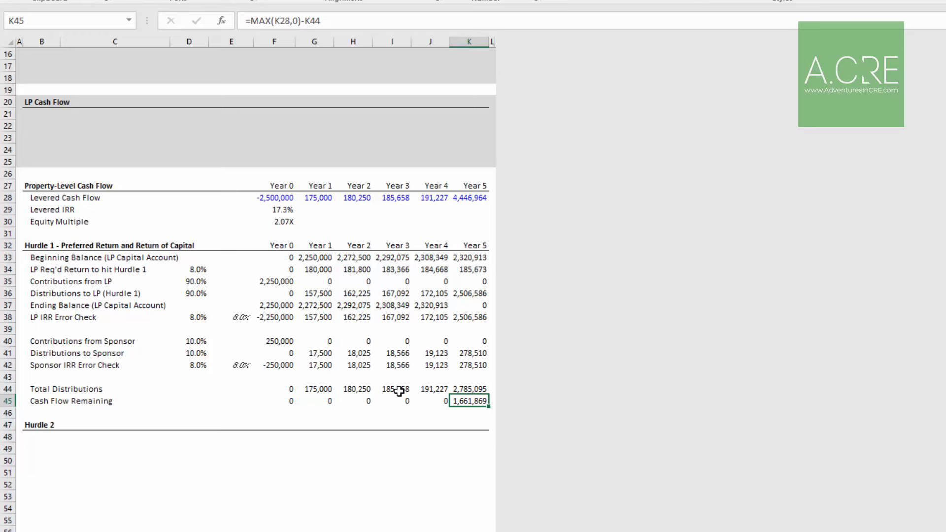
# Label the first row under Hurdle 2, in B48, "Beginning Balance (LP Capital Account)"
pyautogui.scroll(-1, 365, 393)
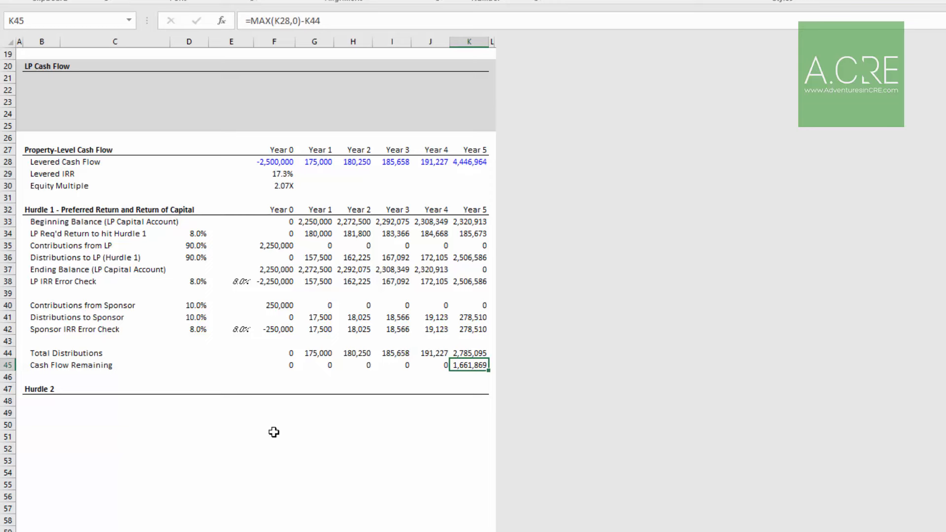
pyautogui.scroll(-1, 154, 395)
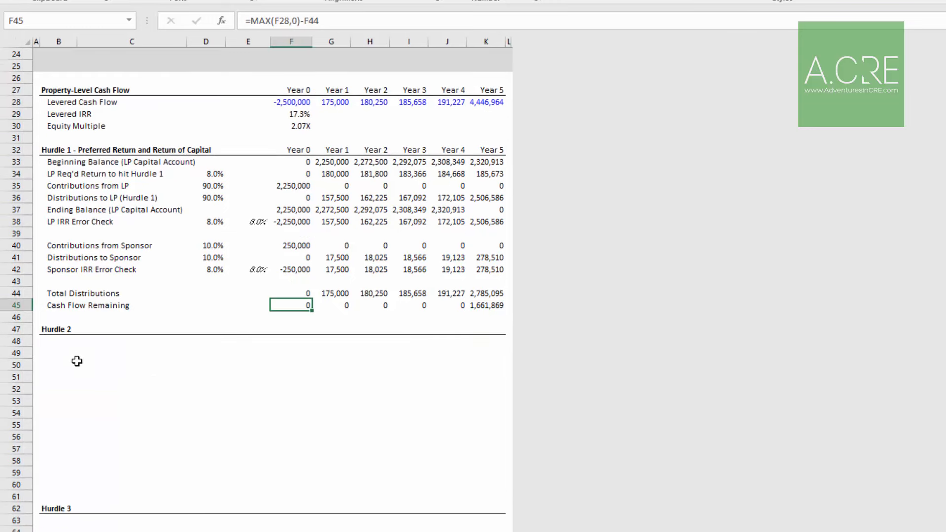
pyautogui.scroll(-2, 50, 363)
pyautogui.click(58, 270)
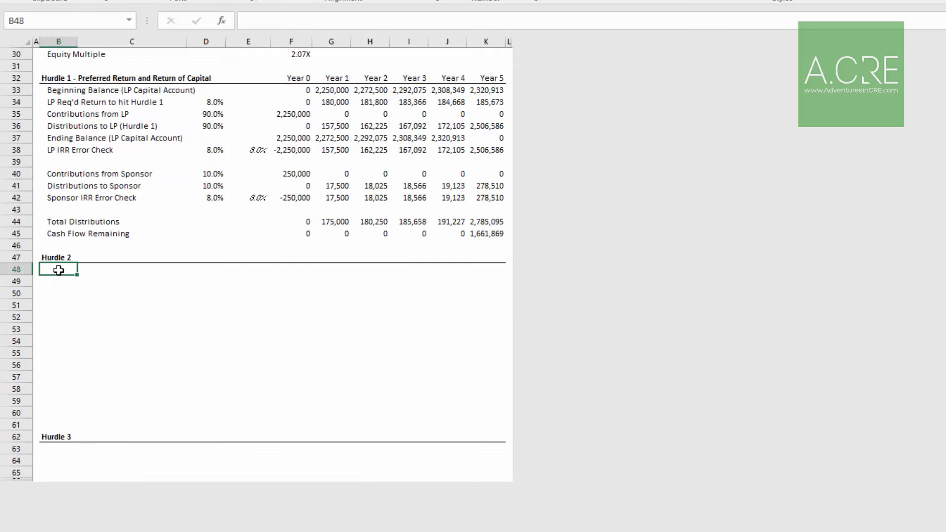
pyautogui.write('Beginning Balanc')
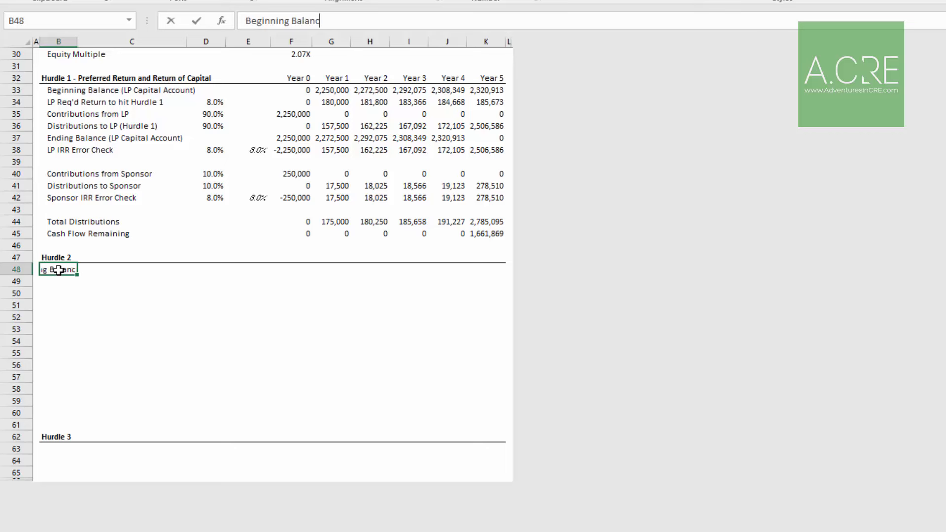
pyautogui.write('e (LP Capital Account)')
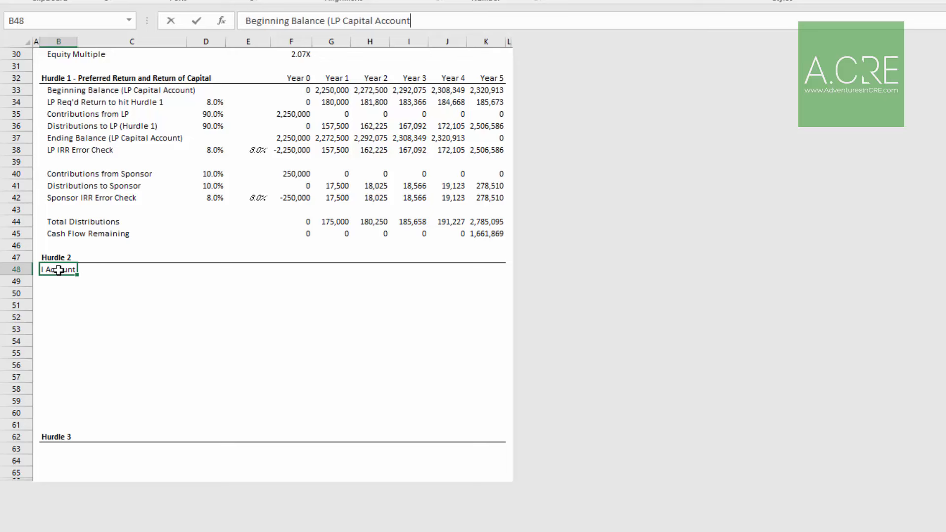
pyautogui.hotkey('ctrl', 'Return')
pyautogui.press('Down')
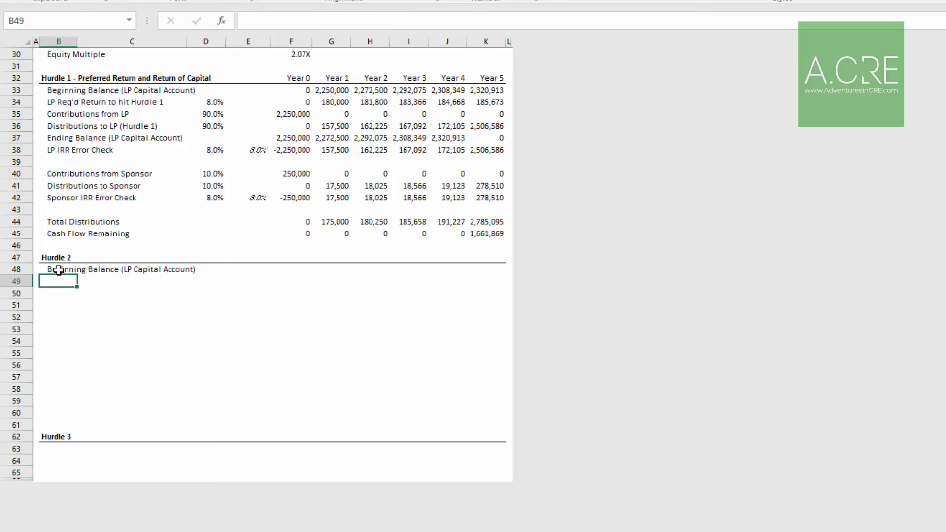
# Label the second Hurdle 2 row, in B49, "LP Req'd Return to hit Hurdle 2"
pyautogui.write('Lp Req')
pyautogui.press('BackSpace')
pyautogui.press('BackSpace')
pyautogui.press('BackSpace')
pyautogui.press('BackSpace')
pyautogui.press('BackSpace')
pyautogui.write("P Red'd ")
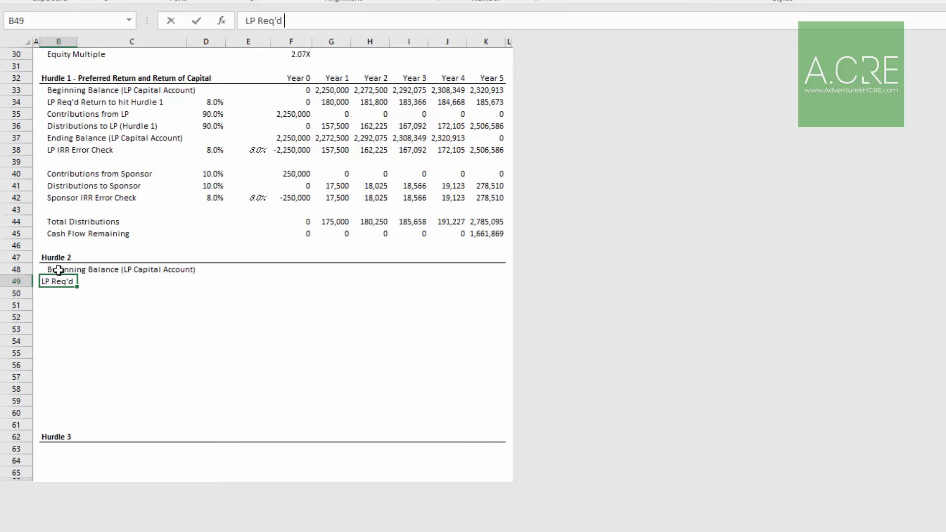
pyautogui.write('Return to hit Hurdle 2')
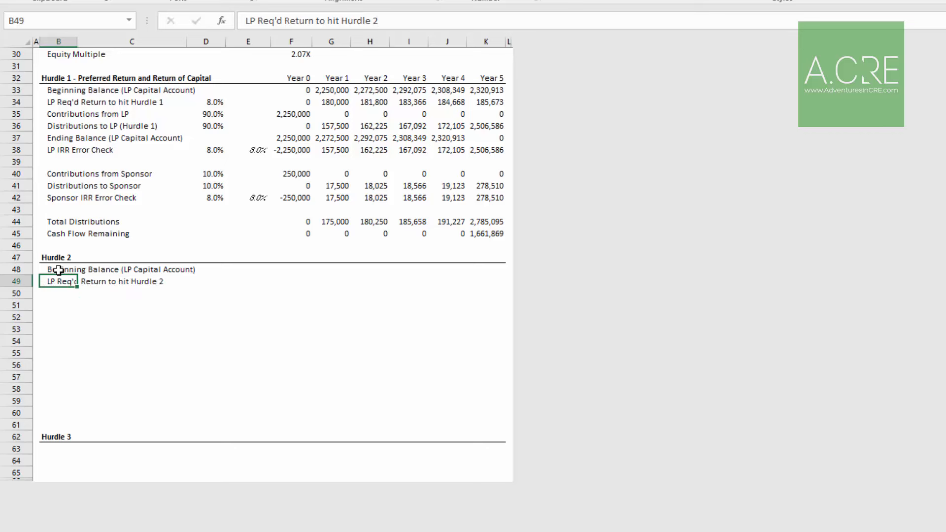
pyautogui.press('Return')
# Label the third Hurdle 2 row, in B50, "Contributions from LP"
pyautogui.write('Co')
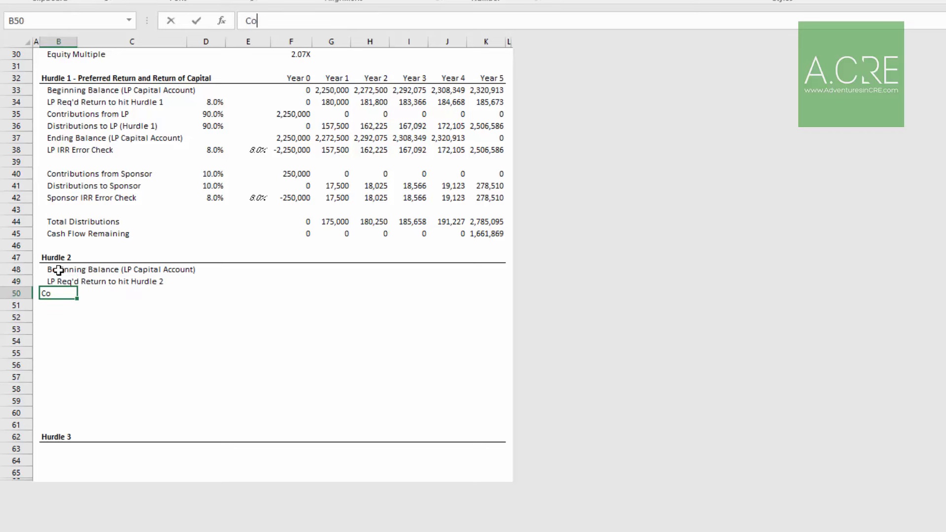
pyautogui.write('ntributions from LP')
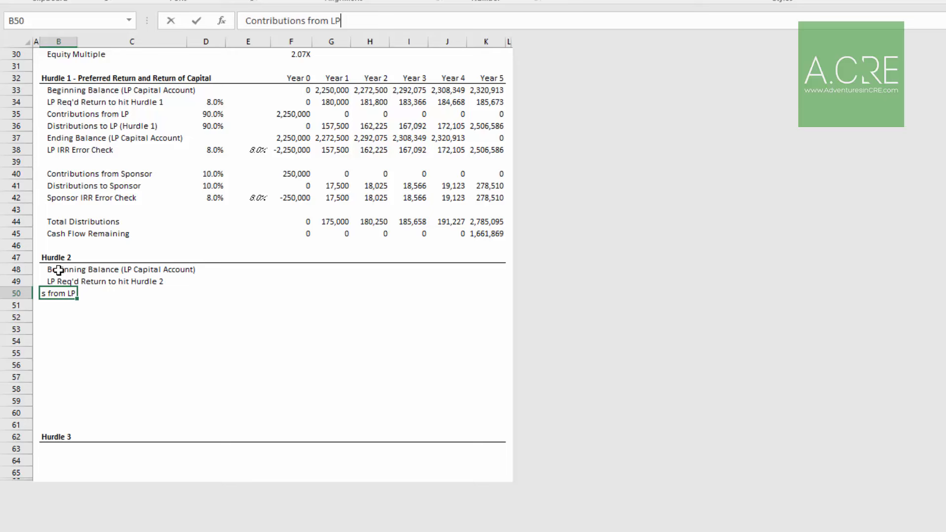
pyautogui.press('Return')
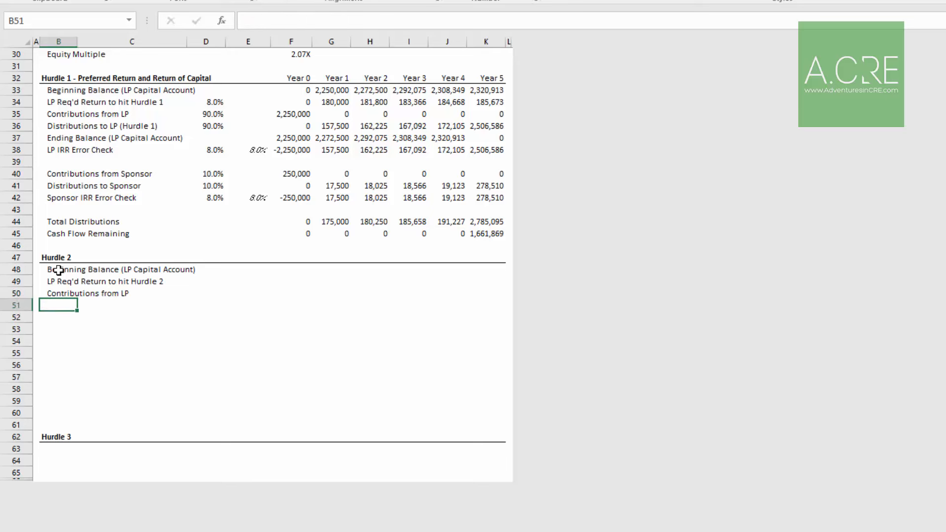
# Label the fourth Hurdle 2 row, in B51, "Prior Distributions"
pyautogui.write('Prior Dist')
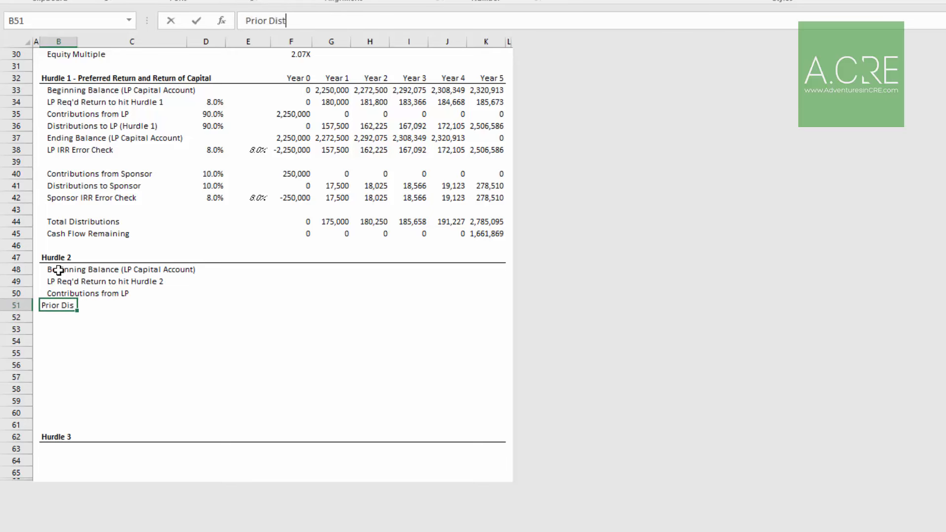
pyautogui.write('ributions')
pyautogui.press('Return')
pyautogui.press('Up')
pyautogui.press('Up')
pyautogui.press('Down')
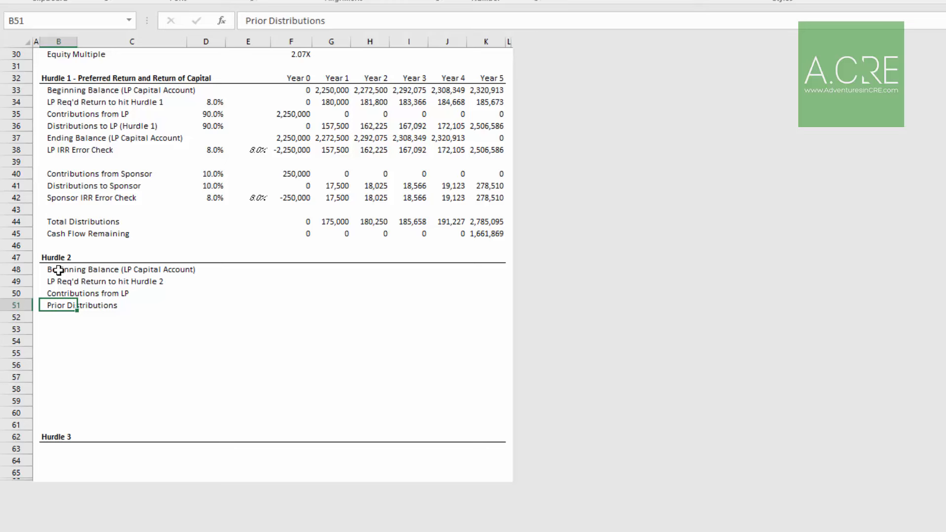
pyautogui.press('Down')
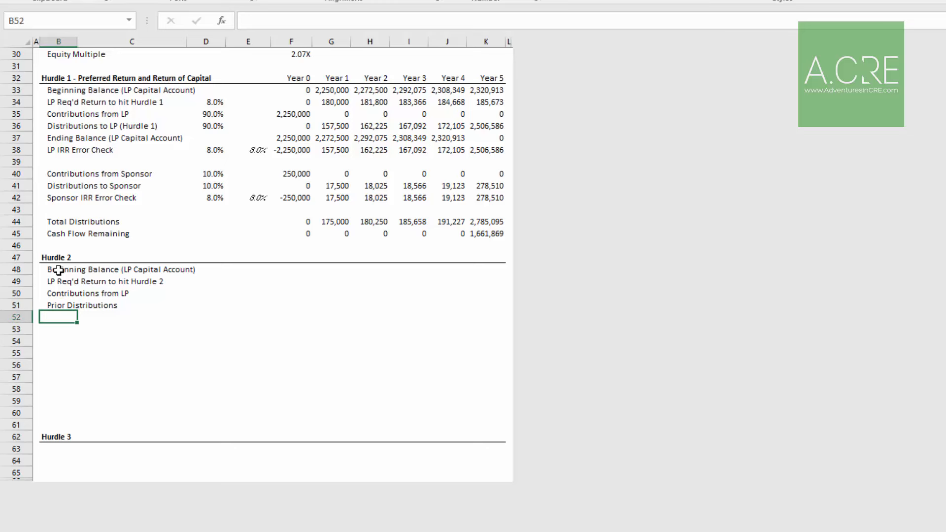
# Label the fifth Hurdle 2 row, in B52, "Distributions to LP (Hurdle 2)"
pyautogui.write('Distributions to')
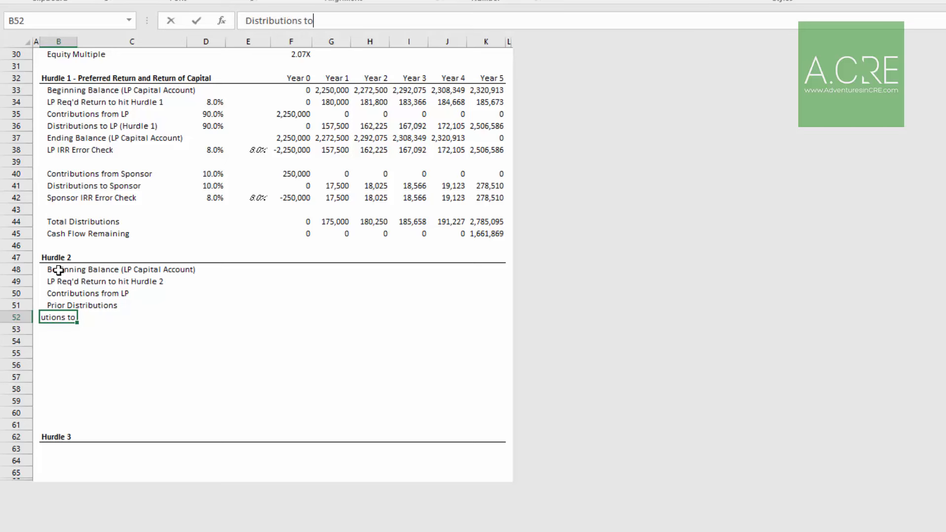
pyautogui.write(' LP (Hurdle 2)')
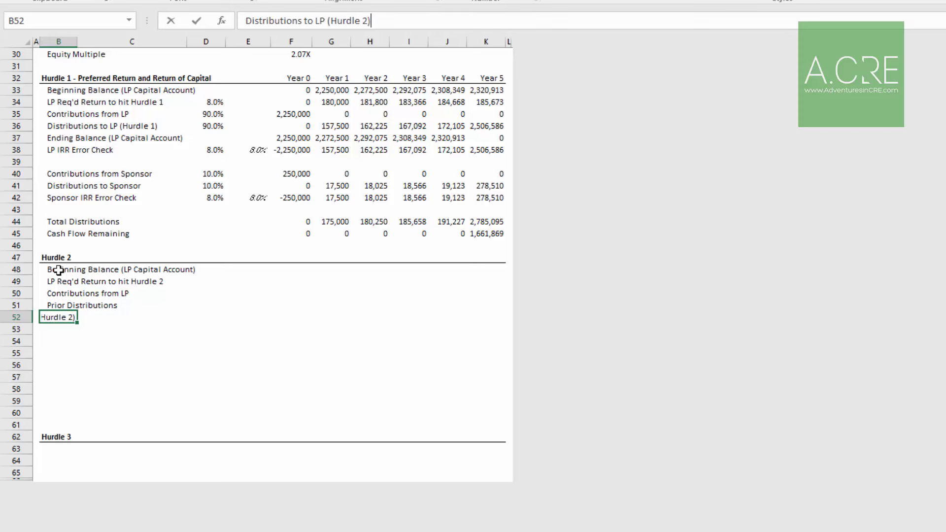
pyautogui.press('Return')
# Label the sixth Hurdle 2 row, in B53, "Ending Balance (LP Capital Account)"
pyautogui.write('Ending ')
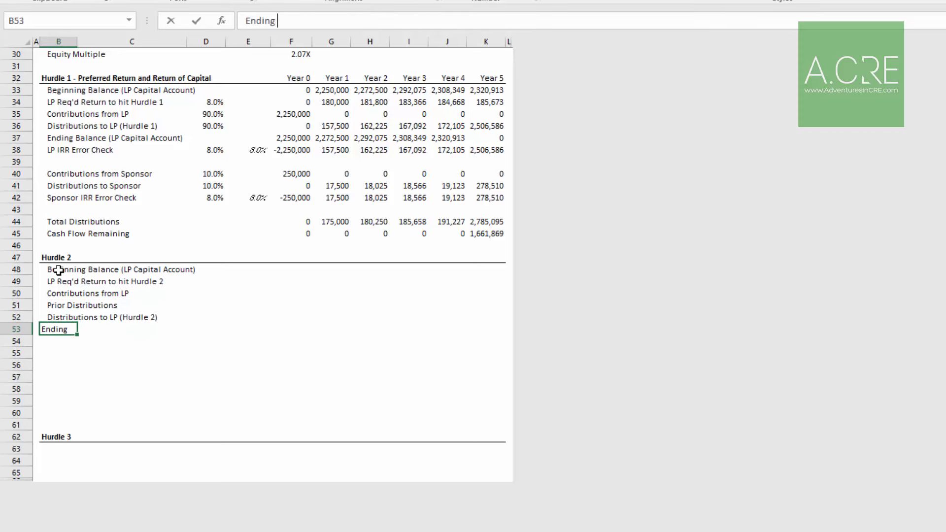
pyautogui.write('Balance (LP ')
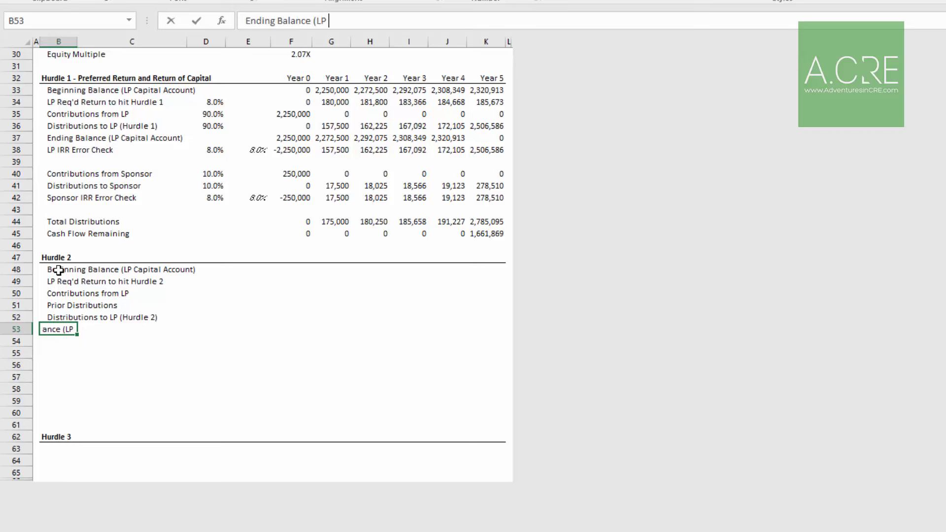
pyautogui.write('Capital Acc')
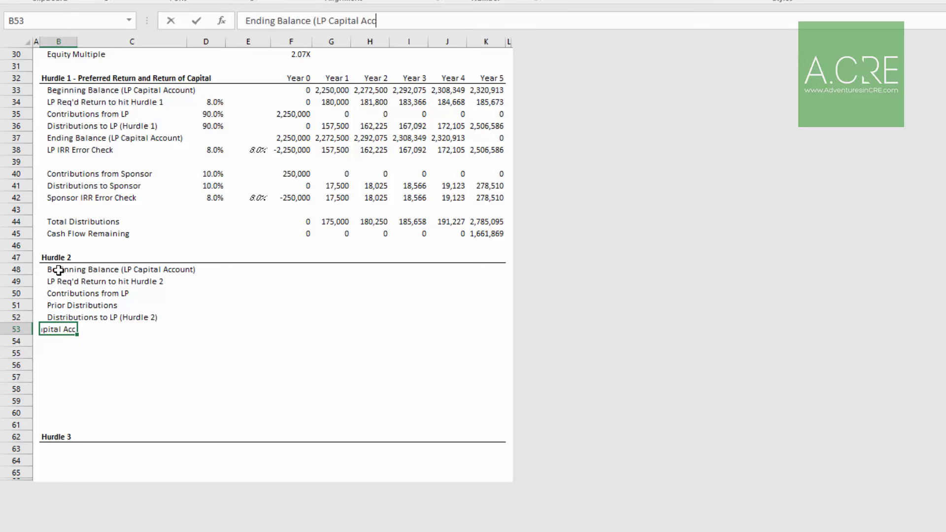
pyautogui.write('ount)')
pyautogui.press('Return')
pyautogui.press('Return')
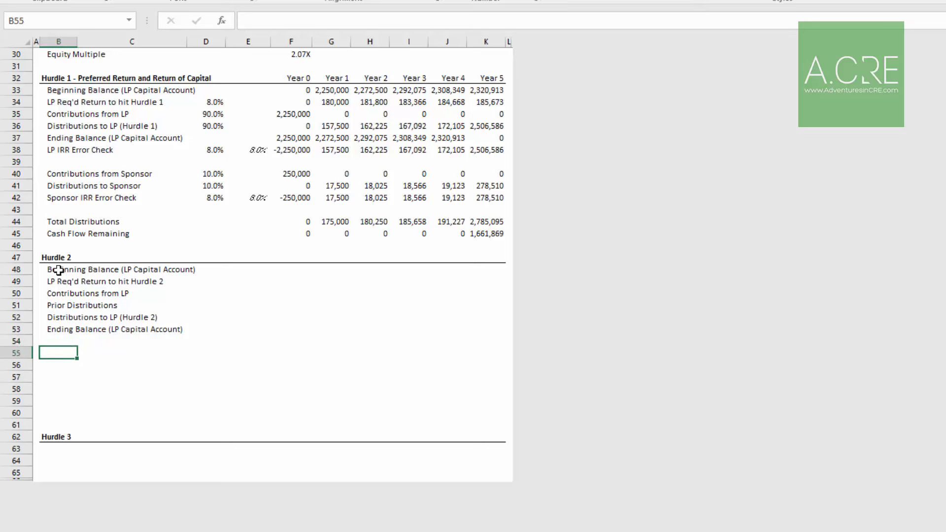
# Label B55, one blank row below the LP block of Hurdle 2, "Contributions from Sponsor"
pyautogui.write('Contributions')
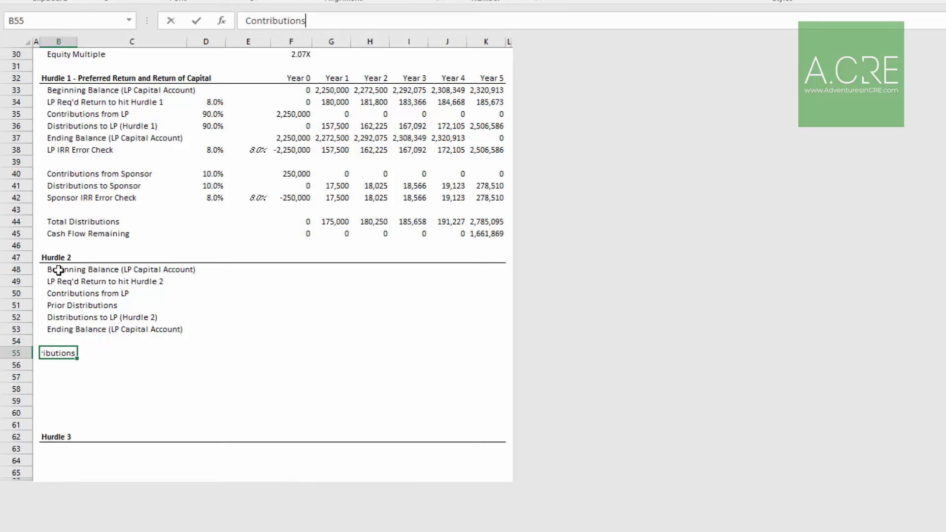
pyautogui.write(' from Sponsor')
pyautogui.press('Return')
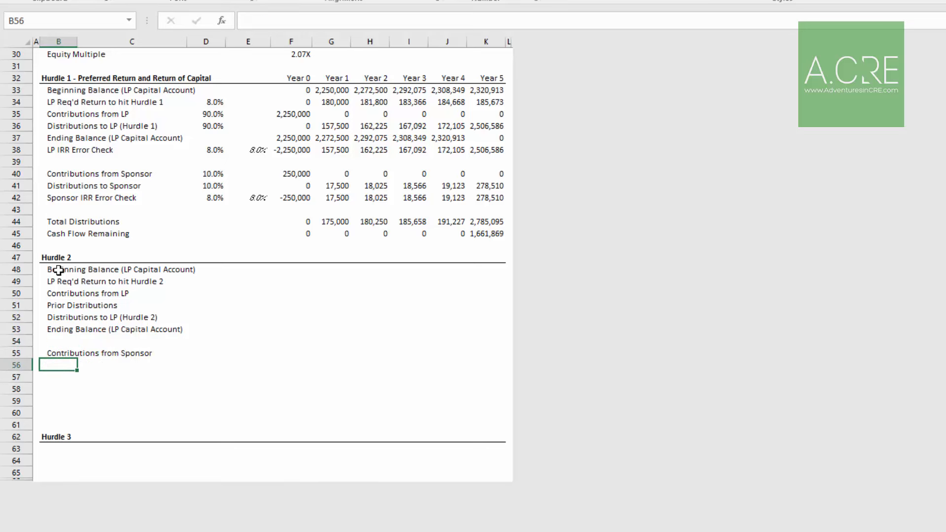
# Label B56 "Distributions to Sponsor" and, after a blank row, enter "Total Distributions" in B58
pyautogui.write('Distributions t')
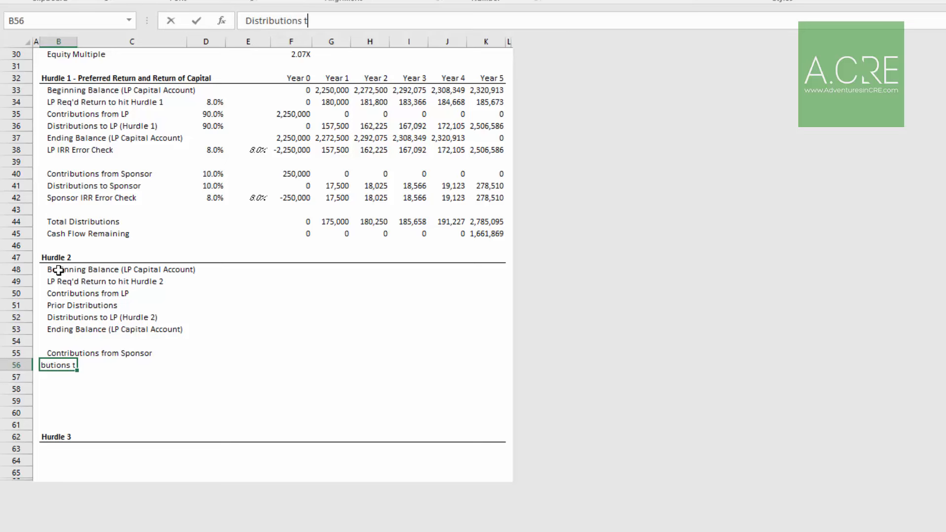
pyautogui.write('o SPonsor')
pyautogui.press('Return')
pyautogui.press('Down')
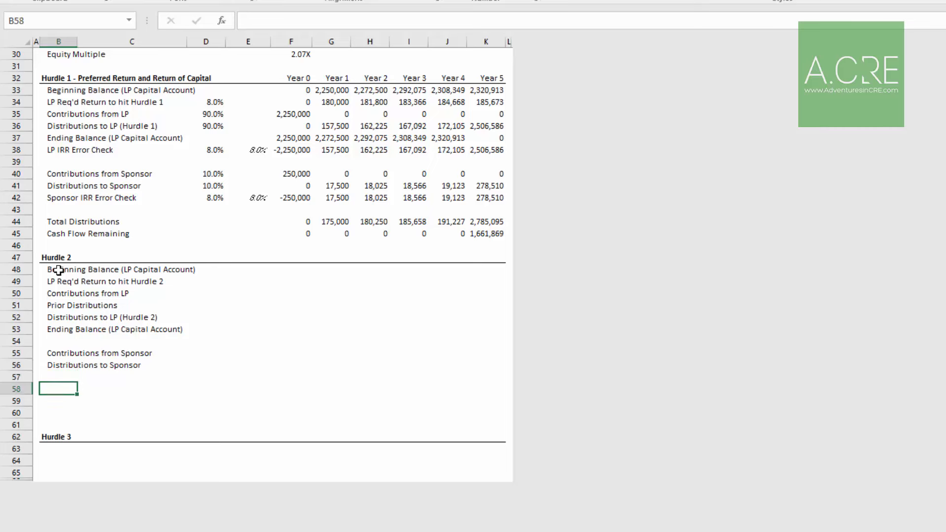
pyautogui.write('Total Distributions')
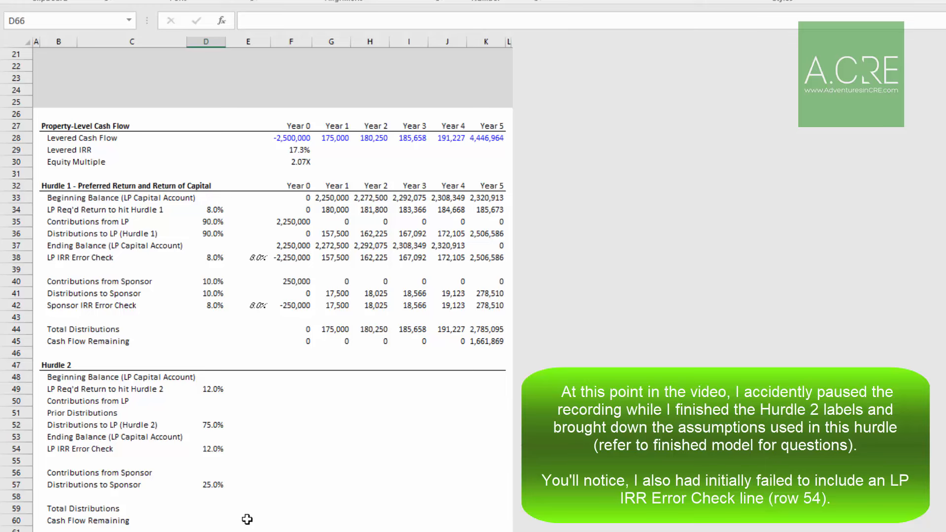
# Set the Year 0 Beginning Balance of Hurdle 2 in F48 to the prior period's ending balance, =E53
pyautogui.click(297, 379)
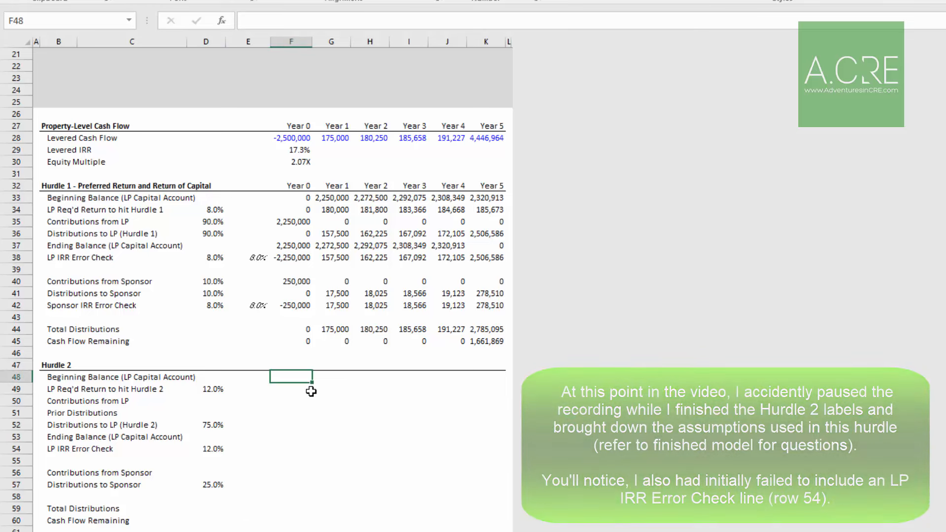
pyautogui.write('=')
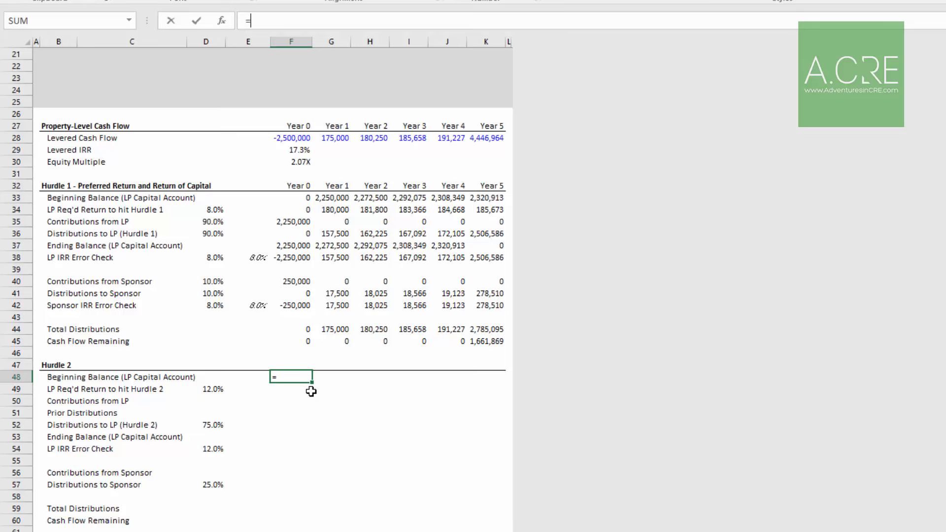
pyautogui.press('Left')
pyautogui.press('Down')
pyautogui.press('Down')
pyautogui.press('Down')
pyautogui.press('Down')
pyautogui.press('Down')
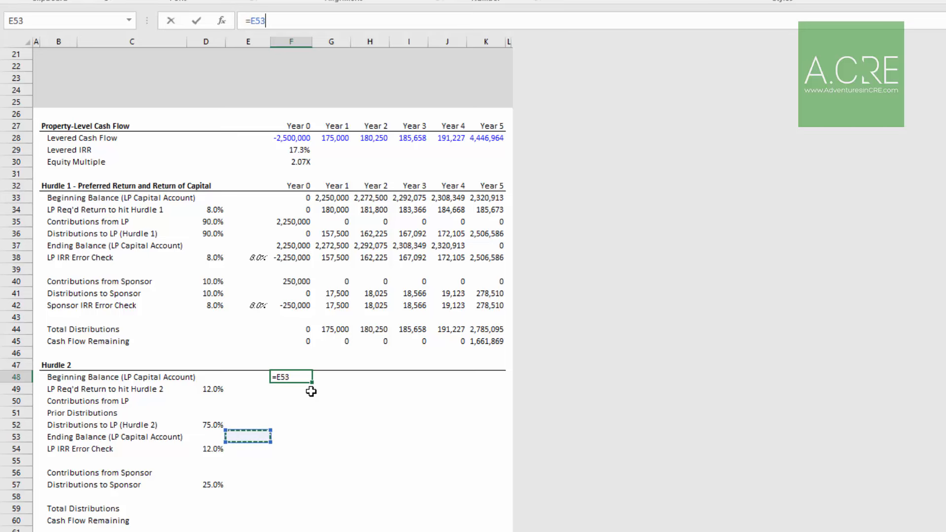
pyautogui.press('Return')
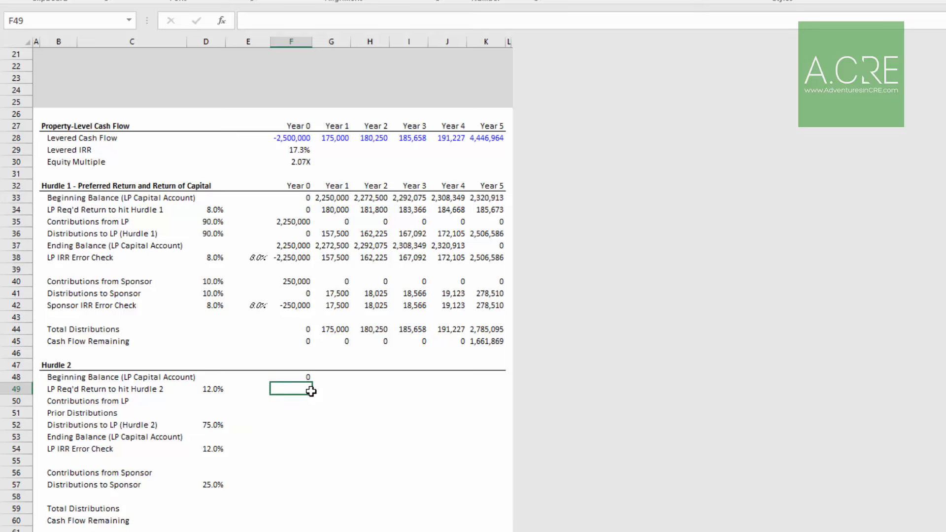
# Calculate the Year 0 LP required return for Hurdle 2 in F49 as =F48*$D49, with the rate's column locked
pyautogui.write('=')
pyautogui.press('Up')
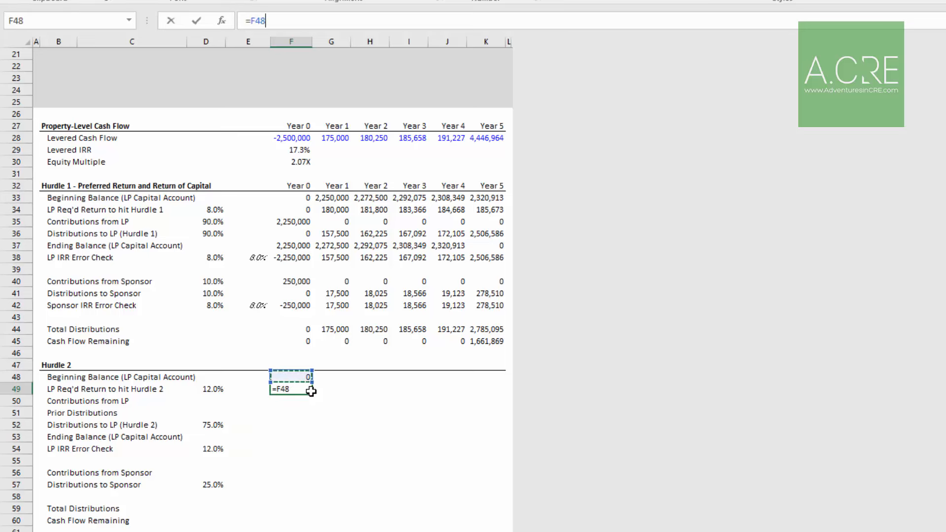
pyautogui.write('*')
pyautogui.press('Left')
pyautogui.press('Left')
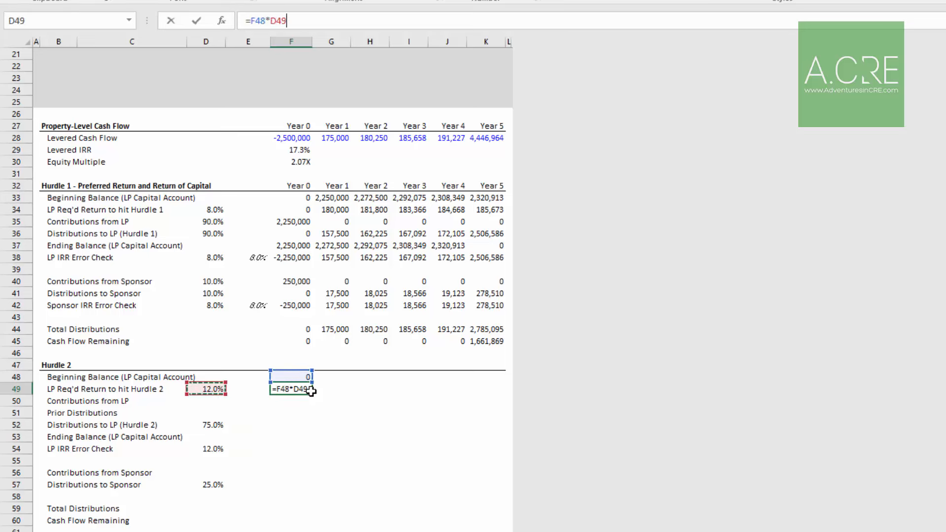
pyautogui.press('F4')
pyautogui.press('F4')
pyautogui.press('F4')
pyautogui.press('Return')
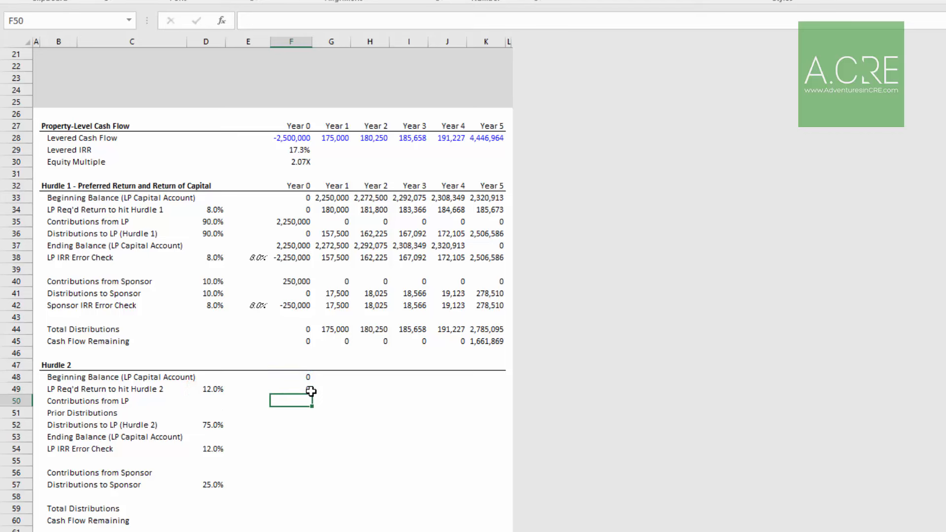
# Link the Year 0 Contributions from LP of Hurdle 2 in F50 to the Hurdle 1 LP contributions, =F35
pyautogui.write('=')
pyautogui.press('Up')
pyautogui.press('Up')
pyautogui.press('Up')
pyautogui.press('Up')
pyautogui.press('Up')
pyautogui.press('Up')
pyautogui.press('Up')
pyautogui.press('Up')
pyautogui.press('Up')
pyautogui.press('Up')
pyautogui.press('Up')
pyautogui.press('Up')
pyautogui.press('Up')
pyautogui.press('Up')
pyautogui.press('Up')
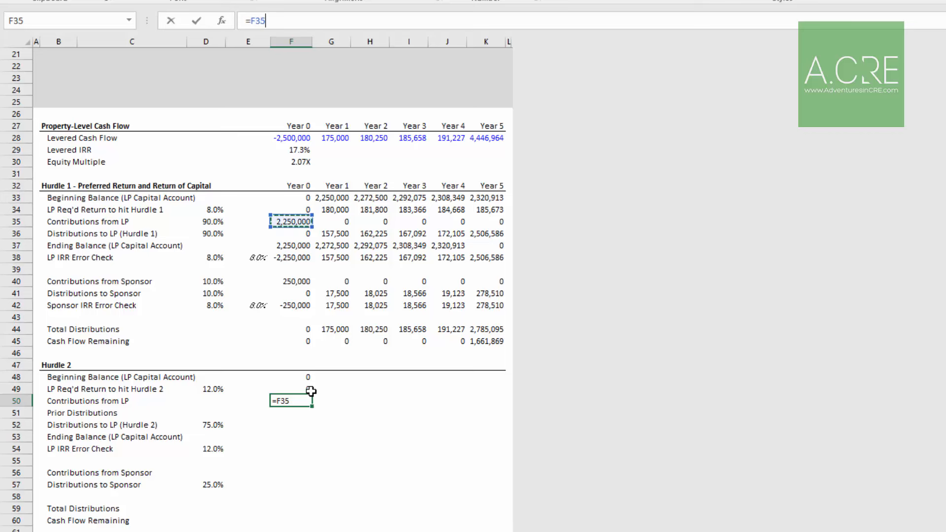
pyautogui.press('Return')
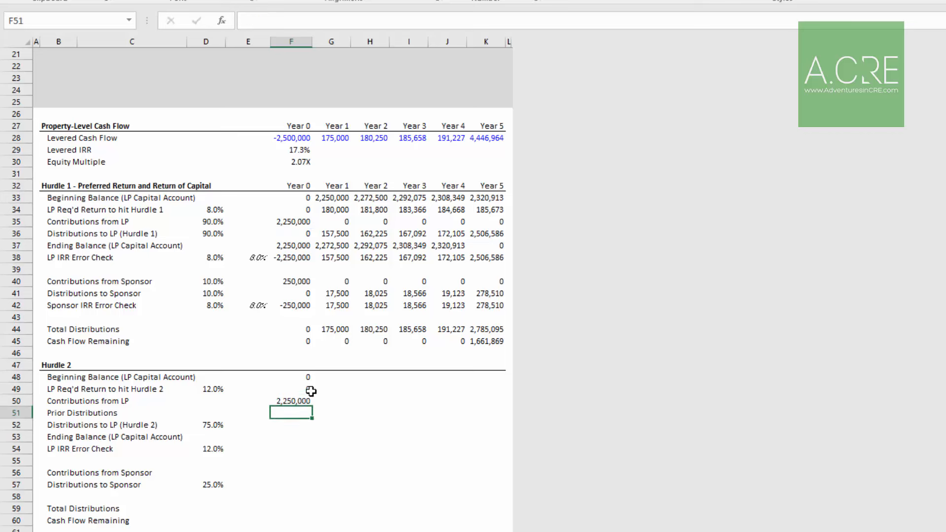
# Link the Year 0 Prior Distributions in F51 to the Hurdle 1 Distributions to LP, =F36
pyautogui.write('=')
pyautogui.press('Up')
pyautogui.press('Up')
pyautogui.press('Up')
pyautogui.press('Up')
pyautogui.press('Up')
pyautogui.press('Up')
pyautogui.press('Up')
pyautogui.press('Up')
pyautogui.press('Up')
pyautogui.press('Up')
pyautogui.press('Up')
pyautogui.press('Up')
pyautogui.press('Up')
pyautogui.press('Up')
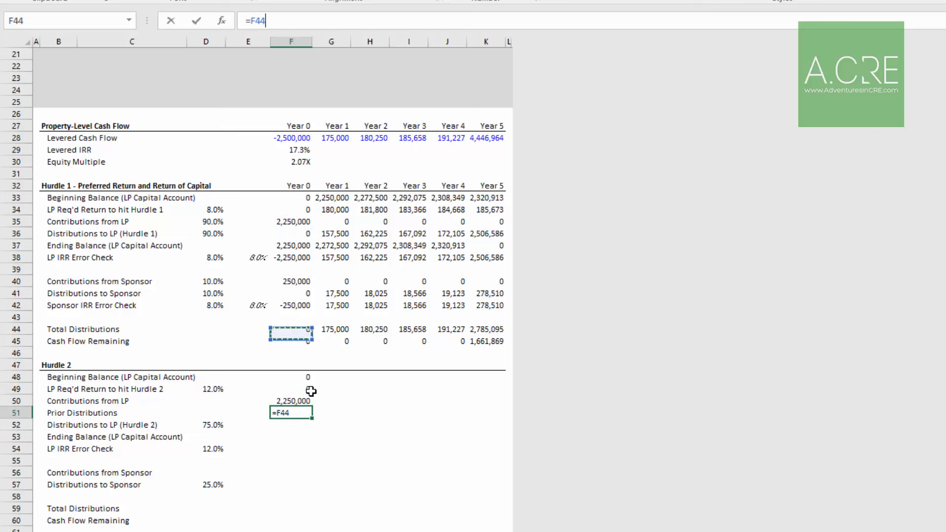
pyautogui.press('Up')
pyautogui.press('Up')
pyautogui.press('Down')
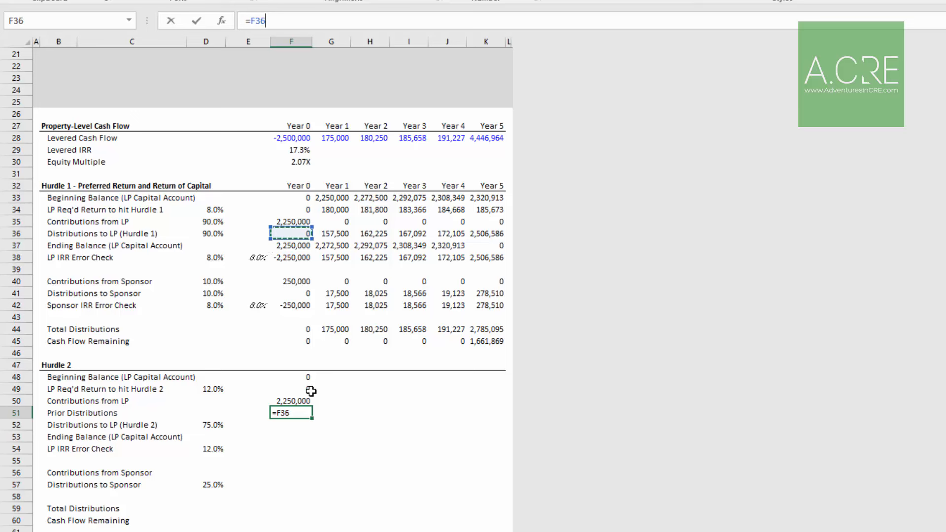
pyautogui.press('Return')
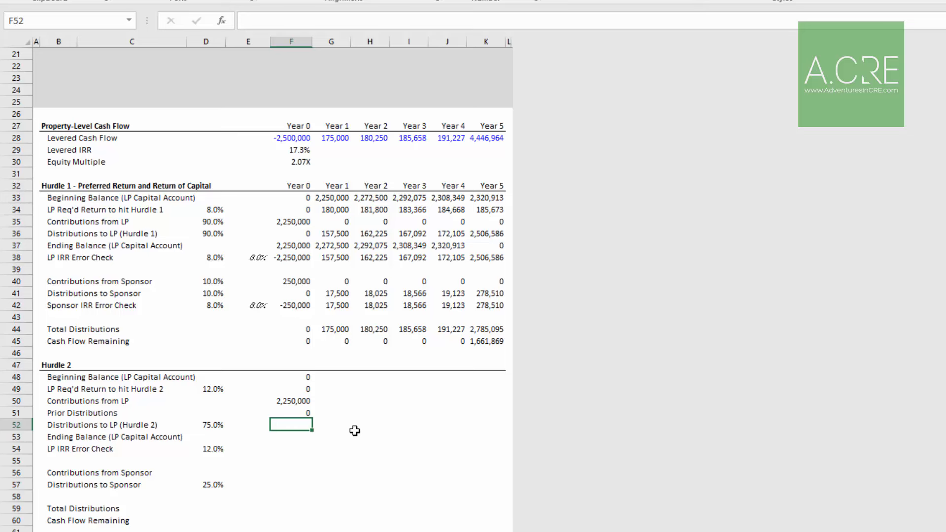
# Begin the Year 0 Distributions to LP (Hurdle 2) formula in F52 with remaining cash flow times the LP share, =F45*$D52
pyautogui.write('=')
pyautogui.press('Up')
pyautogui.press('Up')
pyautogui.press('Up')
pyautogui.press('Up')
pyautogui.press('Up')
pyautogui.press('Up')
pyautogui.press('Up')
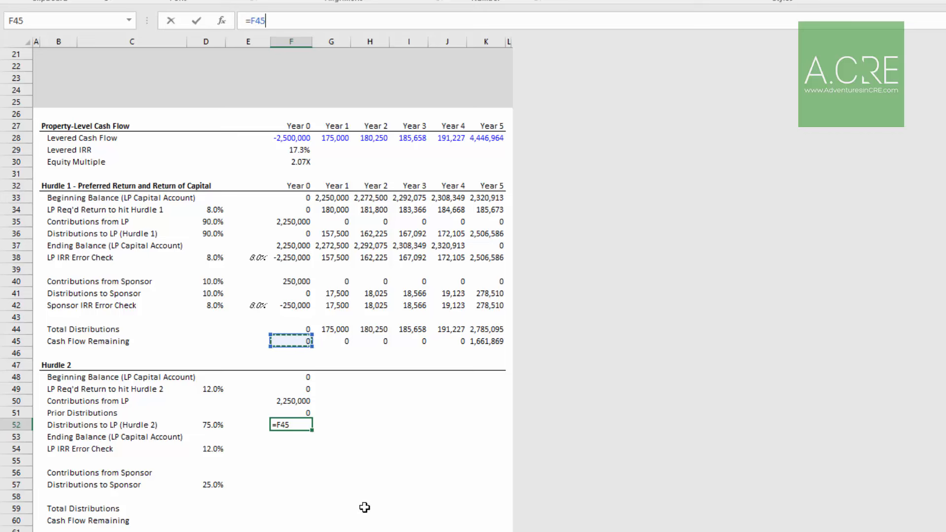
pyautogui.write('*')
pyautogui.press('Left')
pyautogui.press('Left')
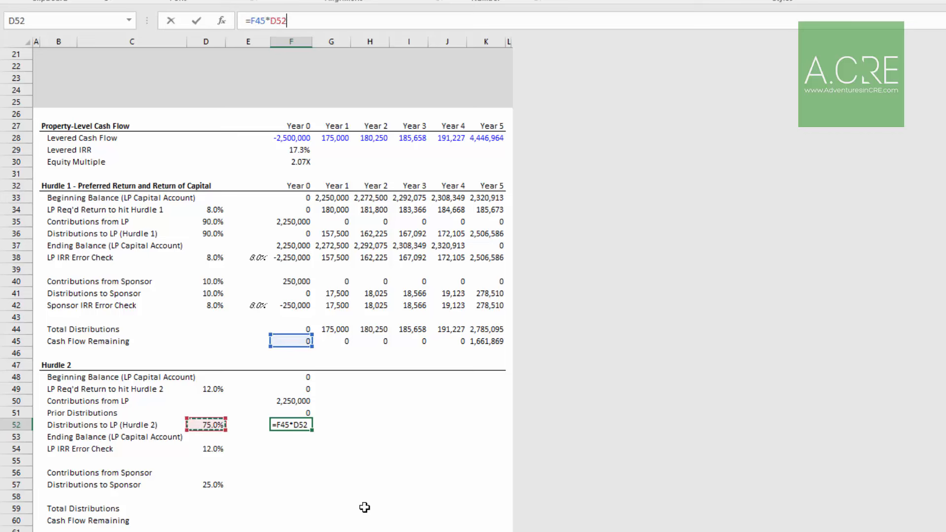
pyautogui.press('F4')
pyautogui.press('F4')
pyautogui.press('F4')
# Complete the Year 0 Distributions to LP (Hurdle 2) formula in F52 as =MIN(F45*$D52,F48+F49-F51)
pyautogui.click(251, 22)
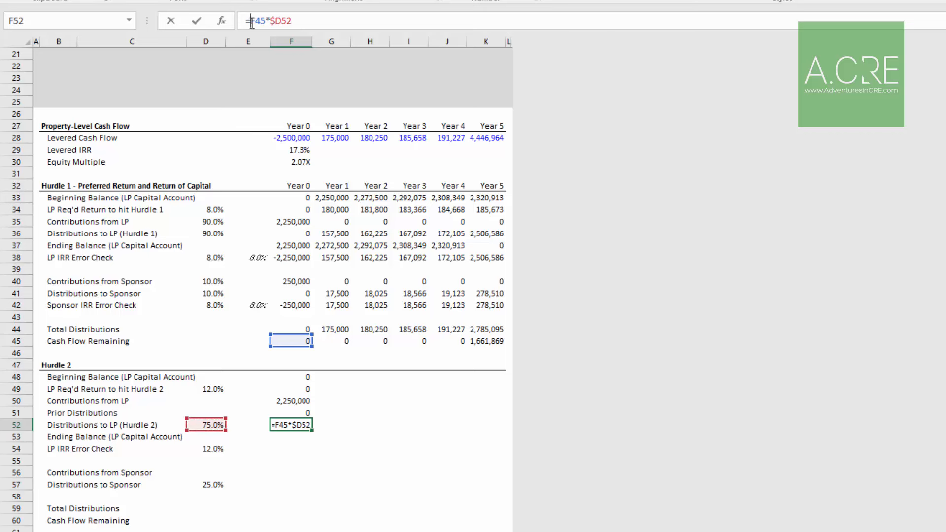
pyautogui.write('min(')
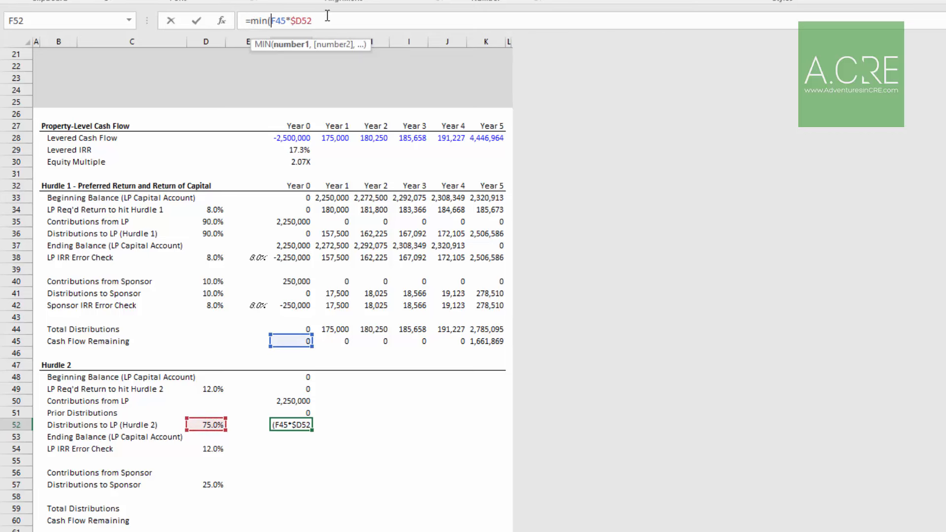
pyautogui.write(',')
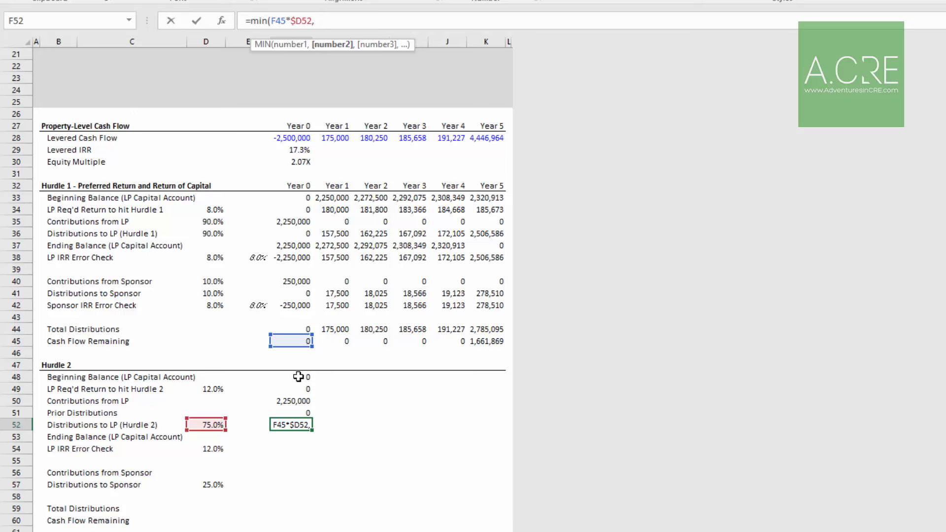
pyautogui.click(298, 377)
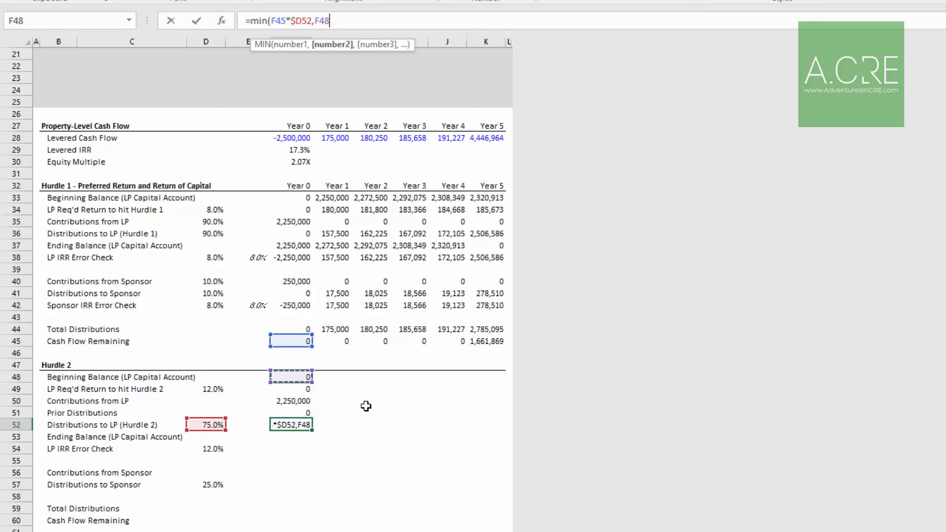
pyautogui.write('+')
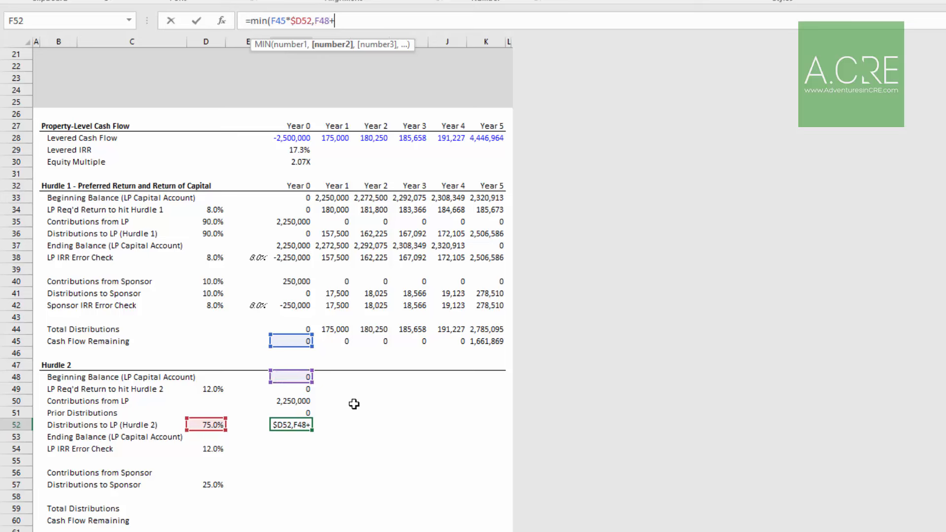
pyautogui.press('Up')
pyautogui.press('Up')
pyautogui.press('Up')
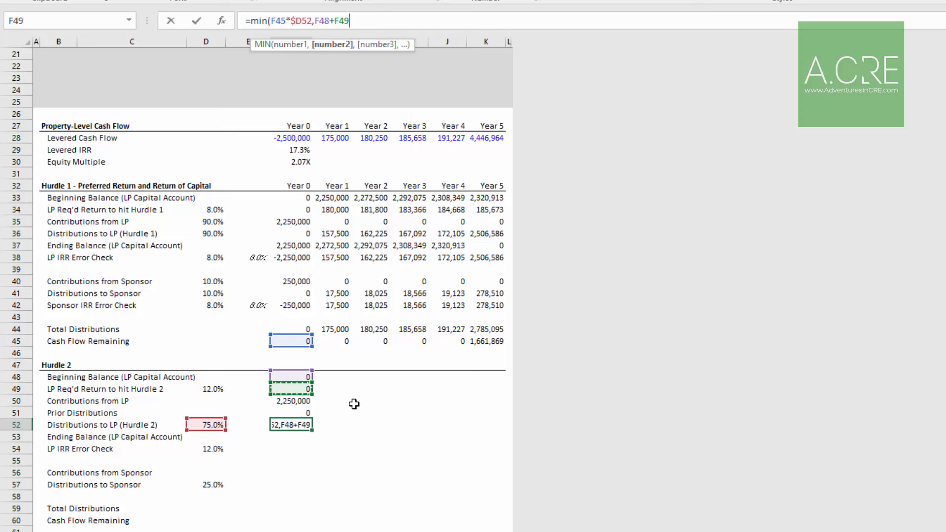
pyautogui.write('-')
pyautogui.press('Up')
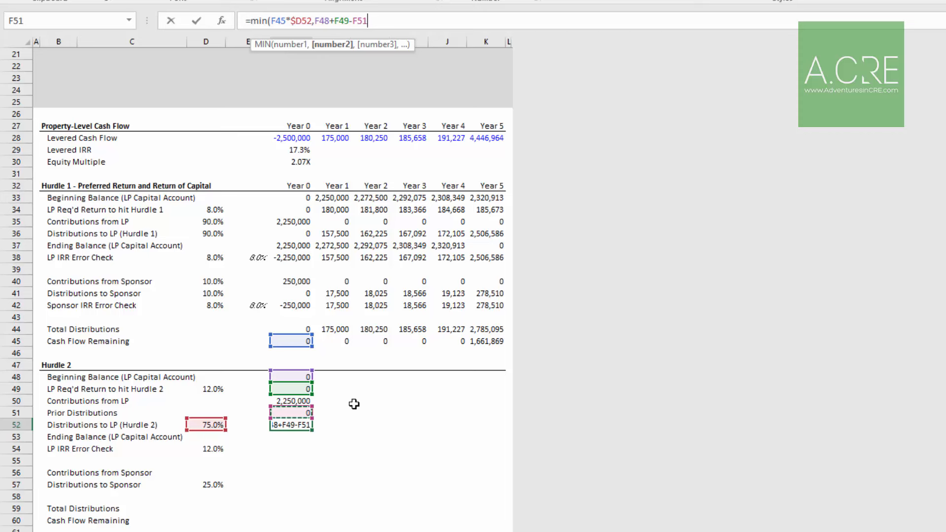
pyautogui.write(')')
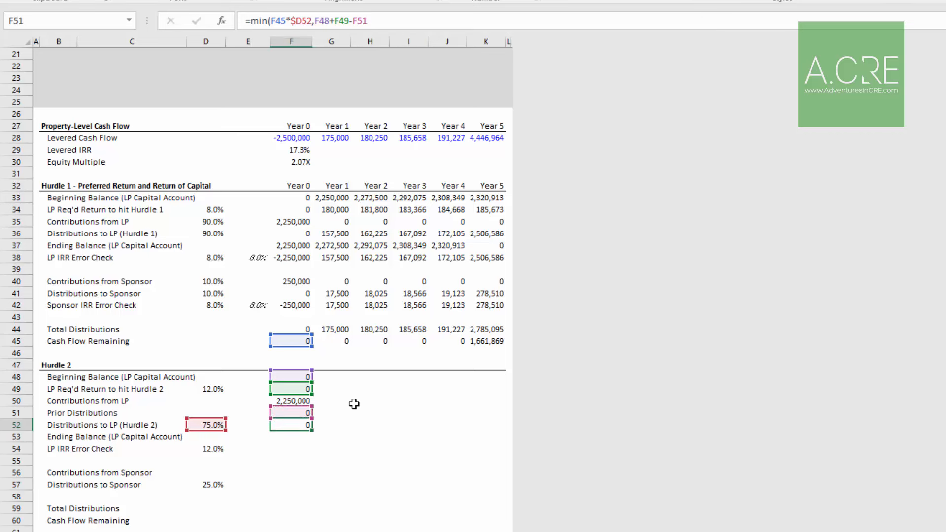
pyautogui.press('Return')
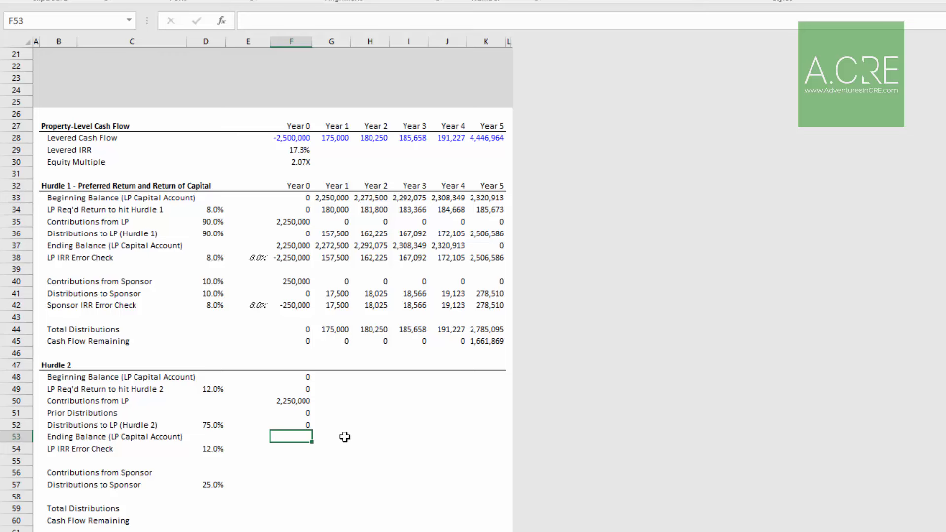
# Calculate the Year 0 Ending Balance of the LP capital account for Hurdle 2 in F53 as =F48+F49+F50-F51-F52
pyautogui.write('=')
pyautogui.press('Up')
pyautogui.press('Up')
pyautogui.press('Up')
pyautogui.press('Up')
pyautogui.press('Up')
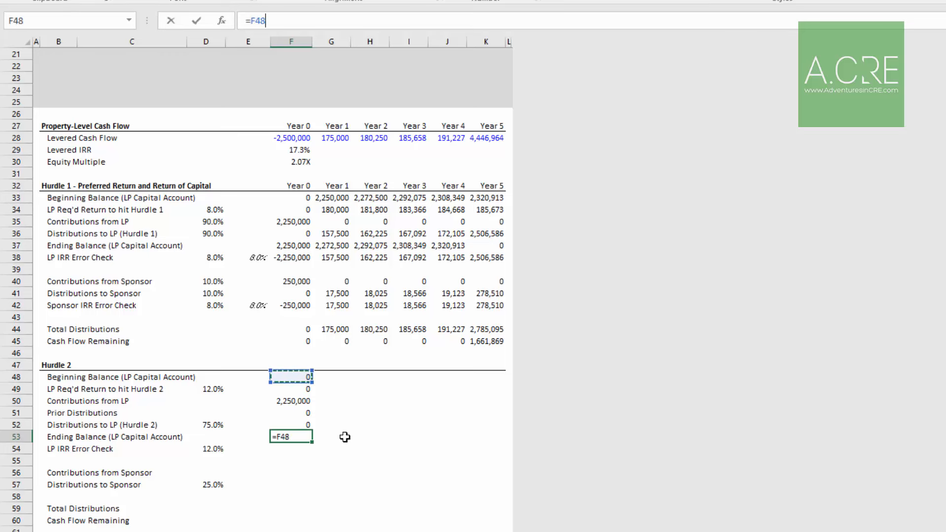
pyautogui.write('+')
pyautogui.press('Up')
pyautogui.press('Up')
pyautogui.press('Up')
pyautogui.press('Up')
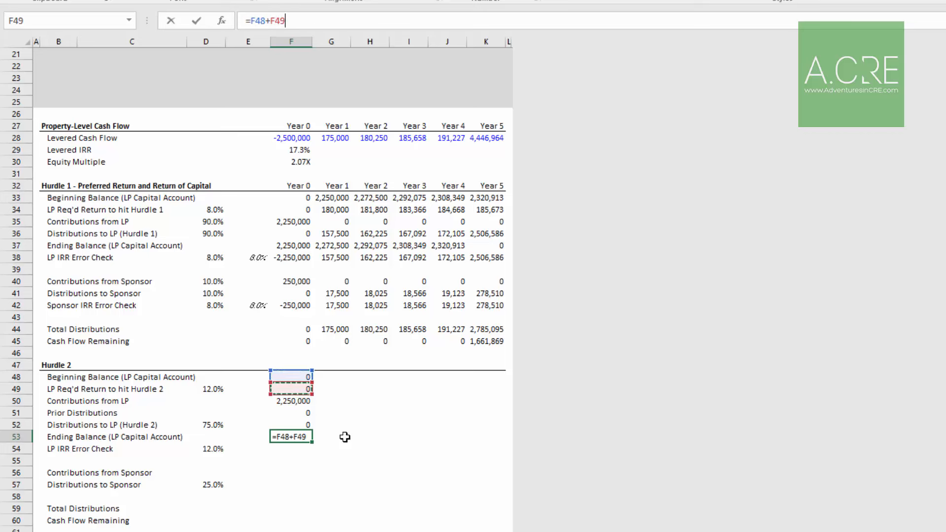
pyautogui.write('+')
pyautogui.press('Up')
pyautogui.press('Up')
pyautogui.press('Up')
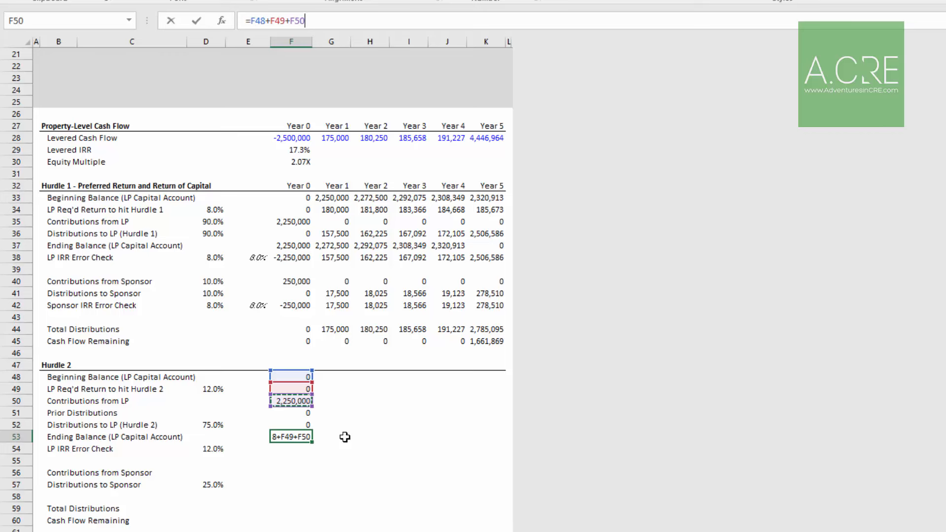
pyautogui.write('-')
pyautogui.press('Up')
pyautogui.press('Up')
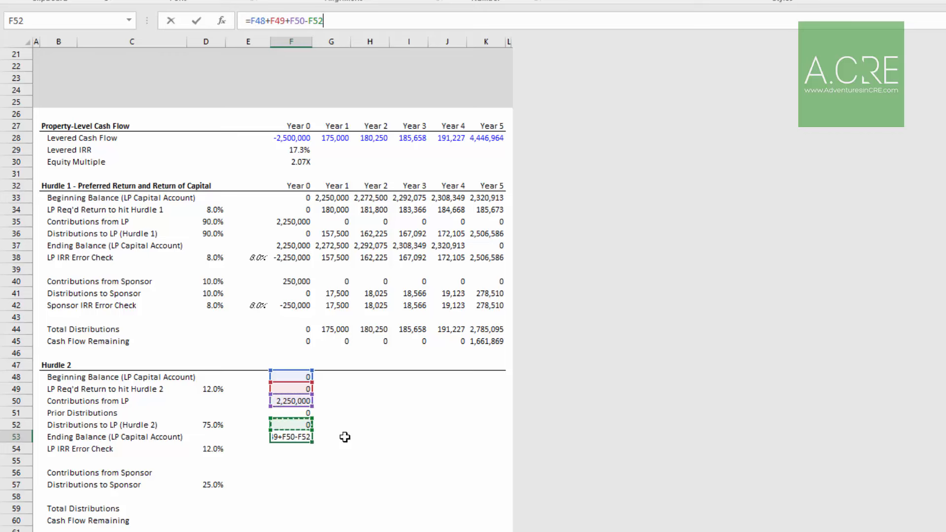
pyautogui.write('-')
pyautogui.press('Up')
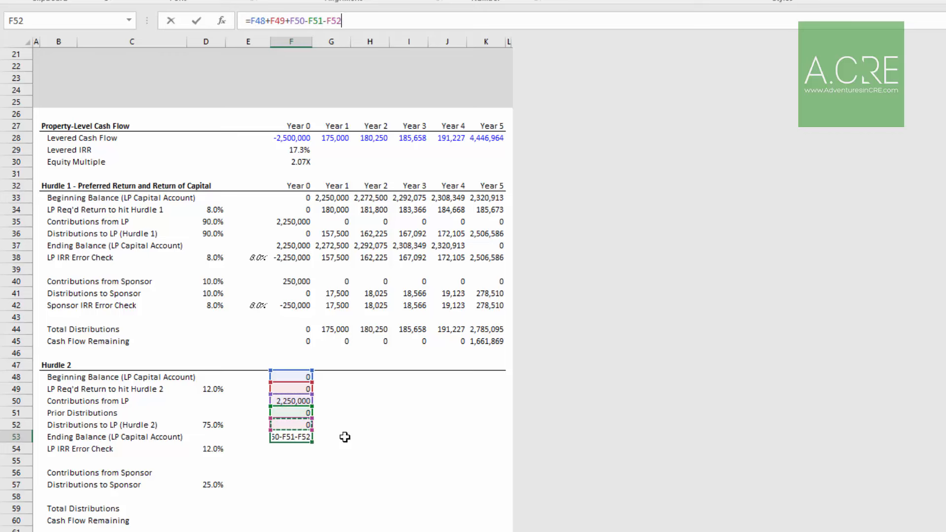
pyautogui.press('Return')
pyautogui.press('Up')
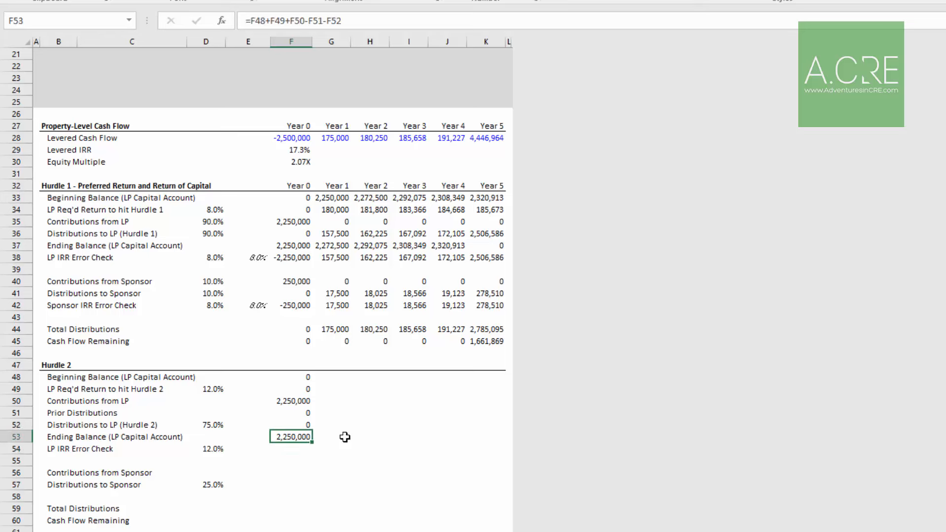
# Enter the Year 0 LP IRR Error Check cash flow for Hurdle 2 in F54 as =-F50+F51+F52
pyautogui.press('Down')
pyautogui.write('=')
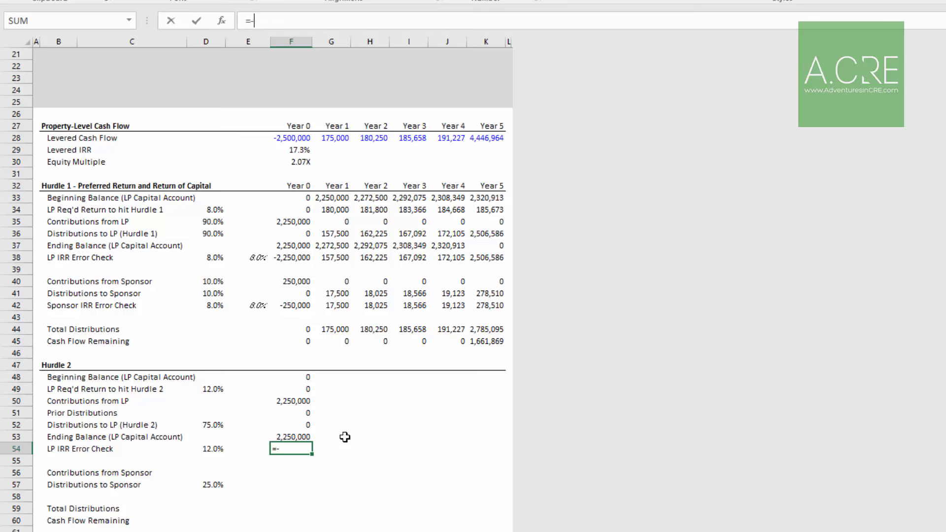
pyautogui.write('-')
pyautogui.press('Up')
pyautogui.press('Up')
pyautogui.press('Up')
pyautogui.press('Up')
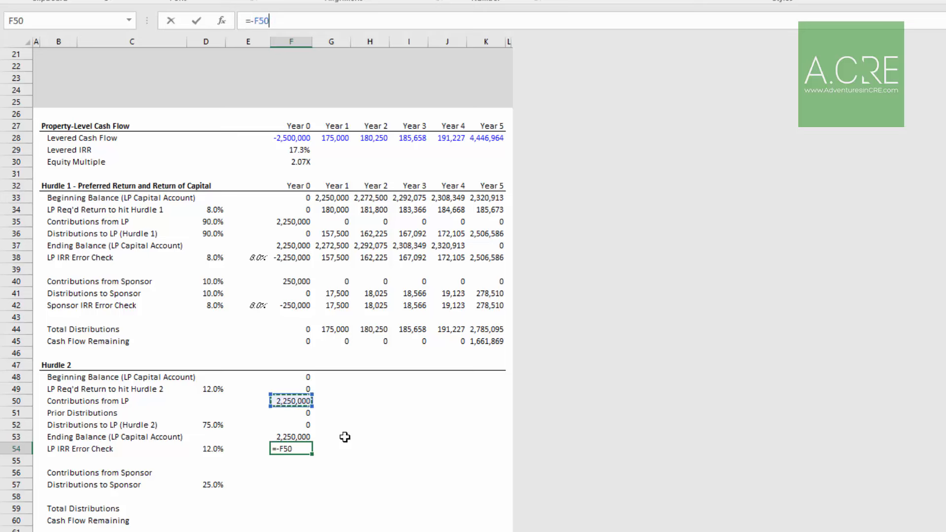
pyautogui.write('+')
pyautogui.press('Up')
pyautogui.press('Up')
pyautogui.press('Up')
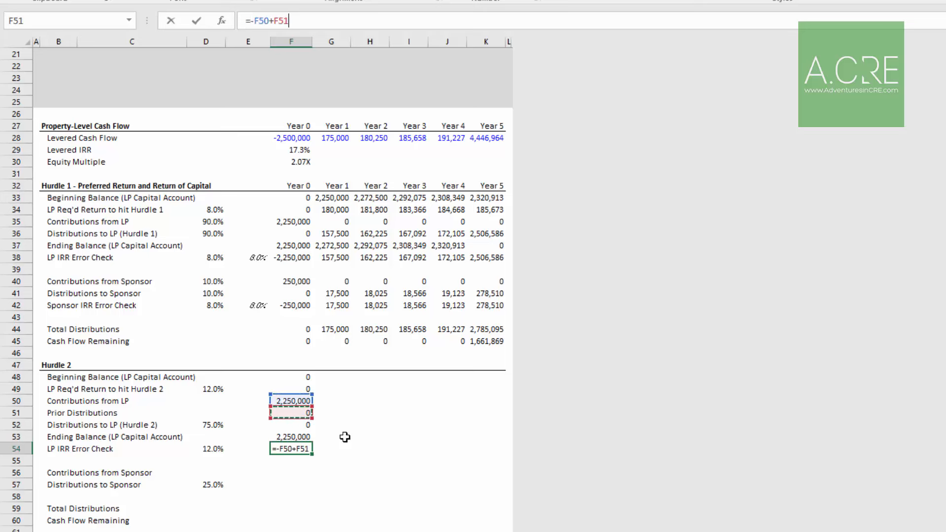
pyautogui.write('+')
pyautogui.press('Up')
pyautogui.press('Up')
pyautogui.press('Return')
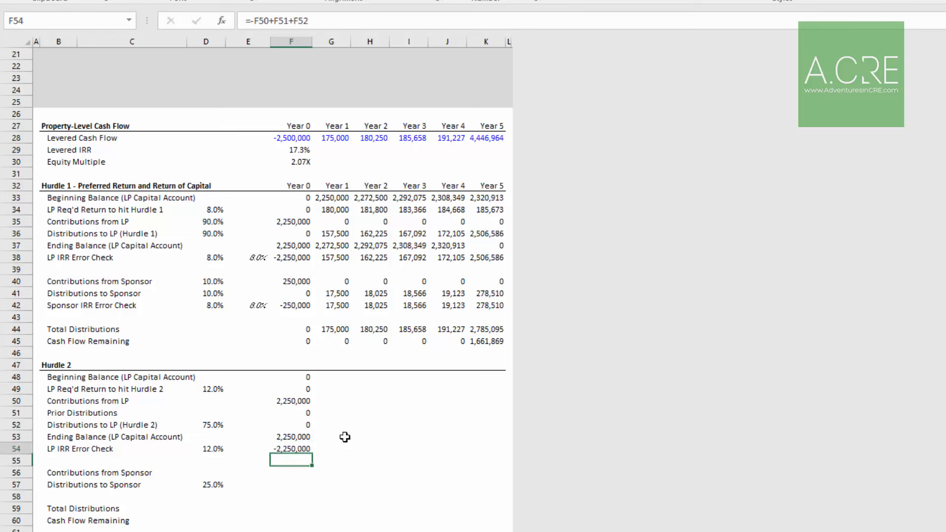
# Copy the Year 0 LP formulas of Hurdle 2 in F48:F54 across Years 1 to 5, columns G to K
pyautogui.press('Up')
pyautogui.press('Up')
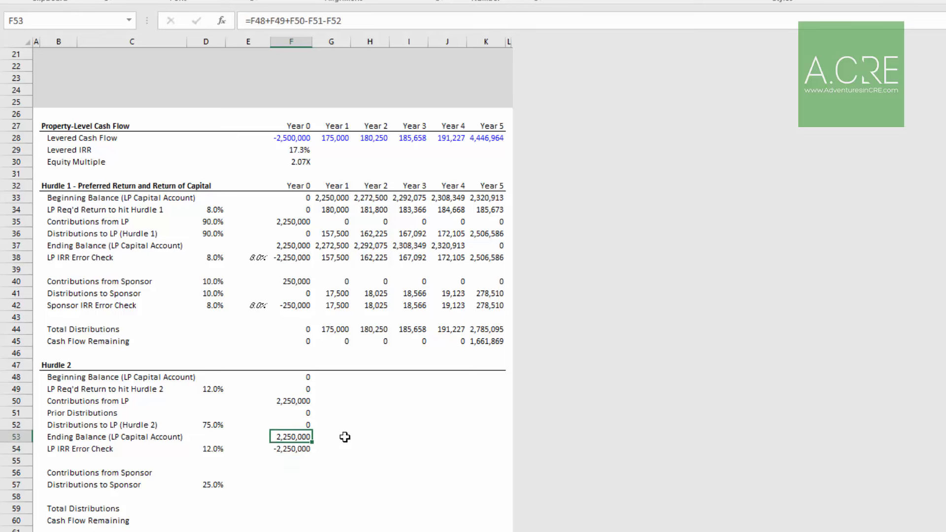
pyautogui.press('Up')
pyautogui.press('Up')
pyautogui.press('Up')
pyautogui.press('Up')
pyautogui.press('Up')
pyautogui.hotkey('ctrl', 'shift', 'Down')
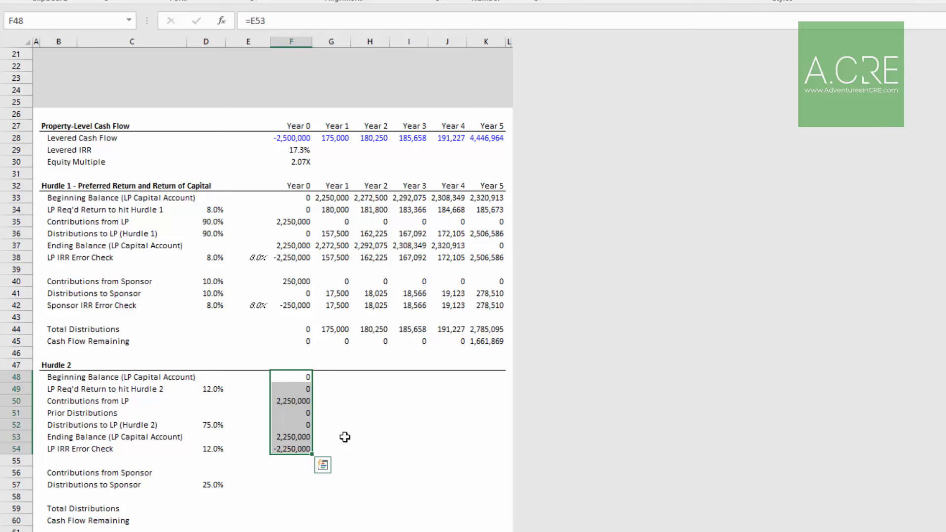
pyautogui.hotkey('ctrl', 'c')
pyautogui.press('Right')
pyautogui.hotkey('shift', 'Right')
pyautogui.hotkey('shift', 'Right')
pyautogui.hotkey('shift', 'Right')
pyautogui.hotkey('shift', 'Right')
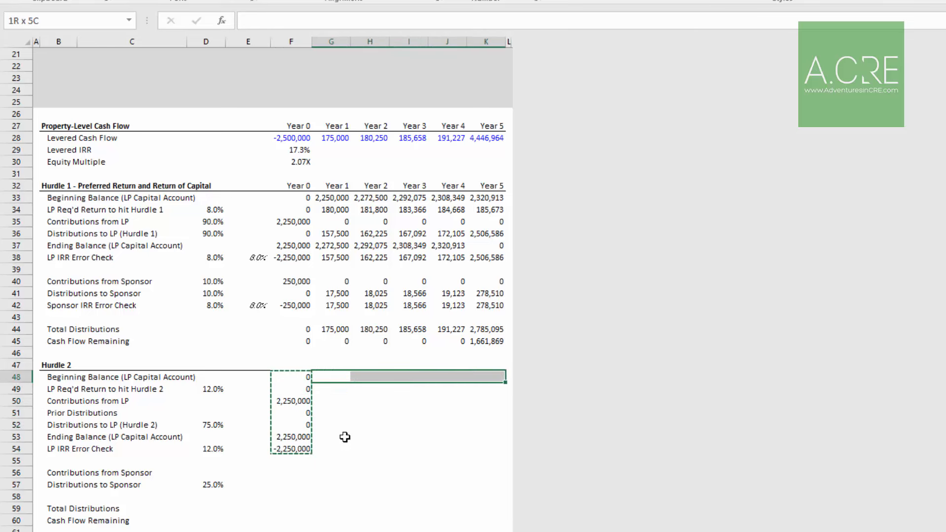
pyautogui.hotkey('ctrl', 'v')
pyautogui.press('Escape')
# Calculate the LP's IRR for the Hurdle 2 error check in E54 as =IRR(F54:K54)
pyautogui.press('Down')
pyautogui.press('Down')
pyautogui.press('Left')
pyautogui.press('Down')
pyautogui.press('Down')
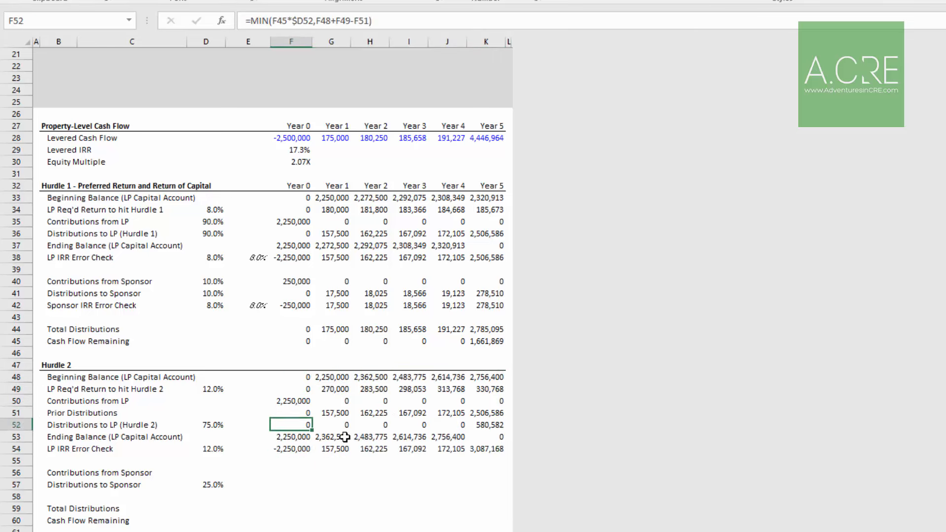
pyautogui.press('Left')
pyautogui.press('Down')
pyautogui.press('Down')
pyautogui.press('Down')
pyautogui.press('Up')
pyautogui.write('=irr')
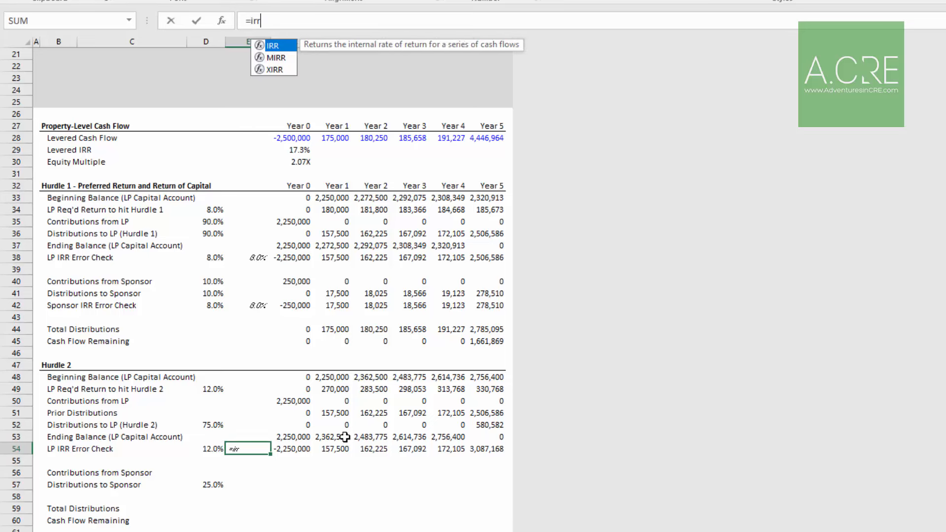
pyautogui.press('Tab')
pyautogui.press('Right')
pyautogui.hotkey('ctrl', 'shift', 'Right')
pyautogui.hotkey('ctrl', 'Return')
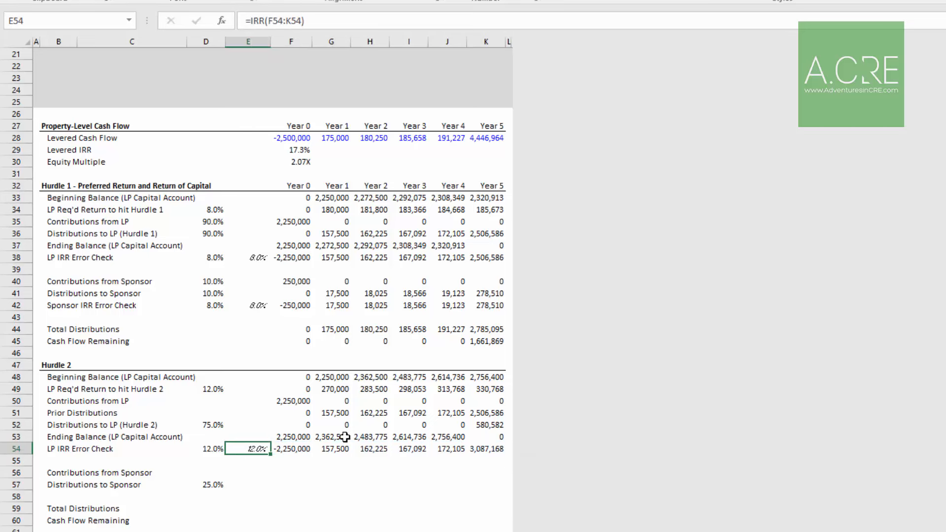
# Link the Year 0 Contributions from Sponsor of Hurdle 2 in F56 to the Hurdle 1 sponsor contributions, =F40
pyautogui.press('Down')
pyautogui.press('Right')
pyautogui.press('Down')
pyautogui.press('Down')
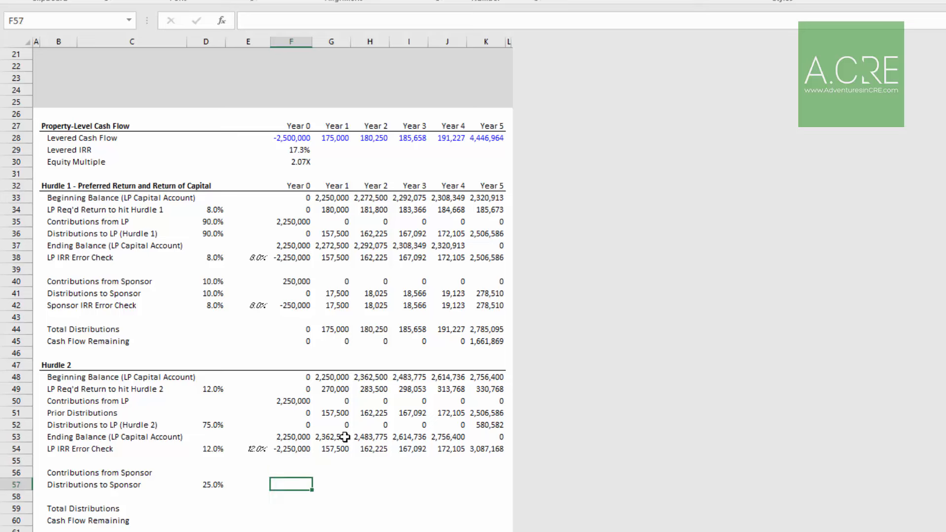
pyautogui.press('Up')
pyautogui.write('=')
pyautogui.press('Up')
pyautogui.press('Up')
pyautogui.press('Up')
pyautogui.press('Up')
pyautogui.press('Up')
pyautogui.press('Up')
pyautogui.press('Up')
pyautogui.press('Up')
pyautogui.press('Up')
pyautogui.press('Up')
pyautogui.press('Up')
pyautogui.press('Up')
pyautogui.press('Up')
pyautogui.press('Up')
pyautogui.press('Up')
pyautogui.press('Up')
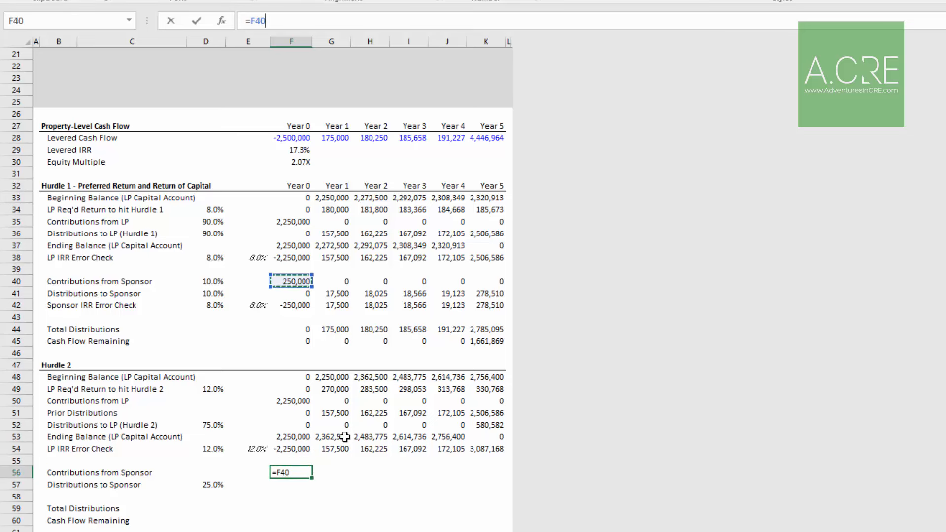
pyautogui.press('Return')
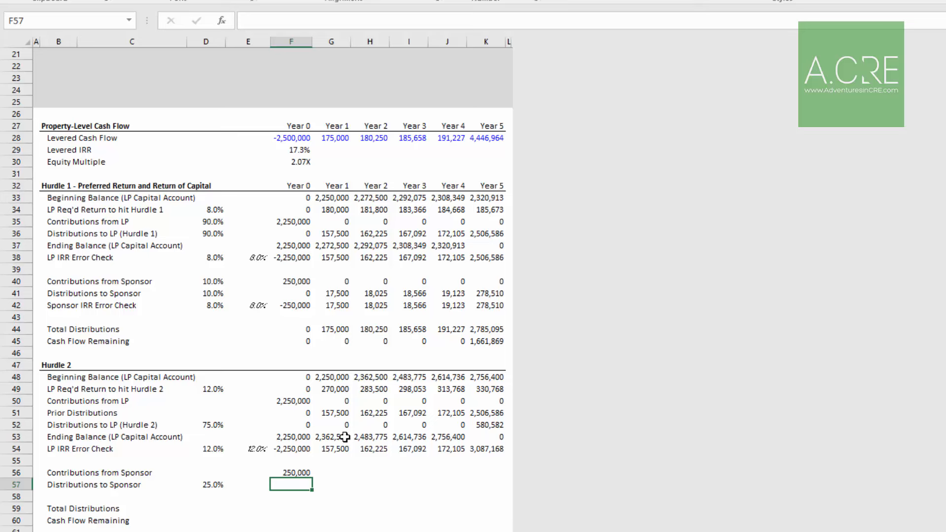
# Calculate the Year 0 Distributions to Sponsor for Hurdle 2 in F57 as =F52/$D52*$D57, locking the column of both shares
pyautogui.write('=')
pyautogui.press('Up')
pyautogui.press('Up')
pyautogui.press('Up')
pyautogui.press('Up')
pyautogui.press('Up')
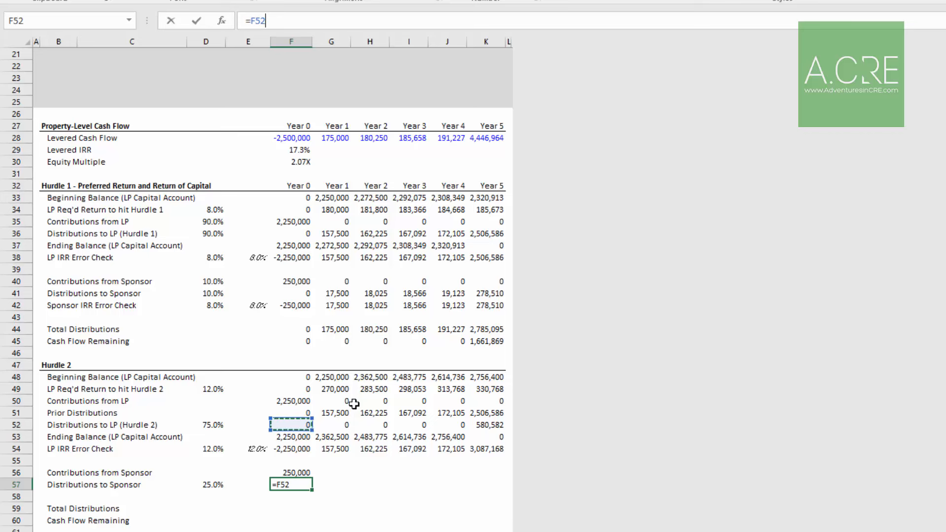
pyautogui.write('/')
pyautogui.press('Up')
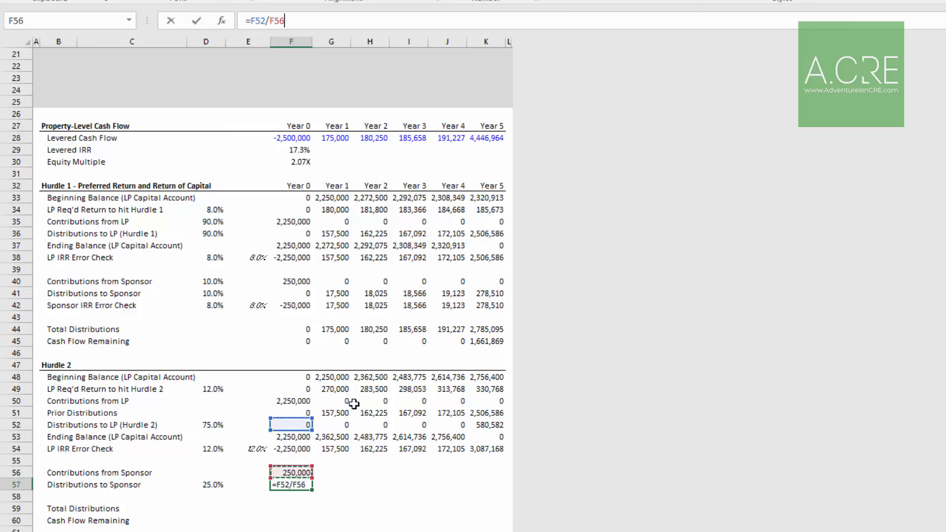
pyautogui.press('Left')
pyautogui.press('Left')
pyautogui.press('Up')
pyautogui.press('Up')
pyautogui.press('Up')
pyautogui.press('Up')
pyautogui.press('Up')
pyautogui.press('Down')
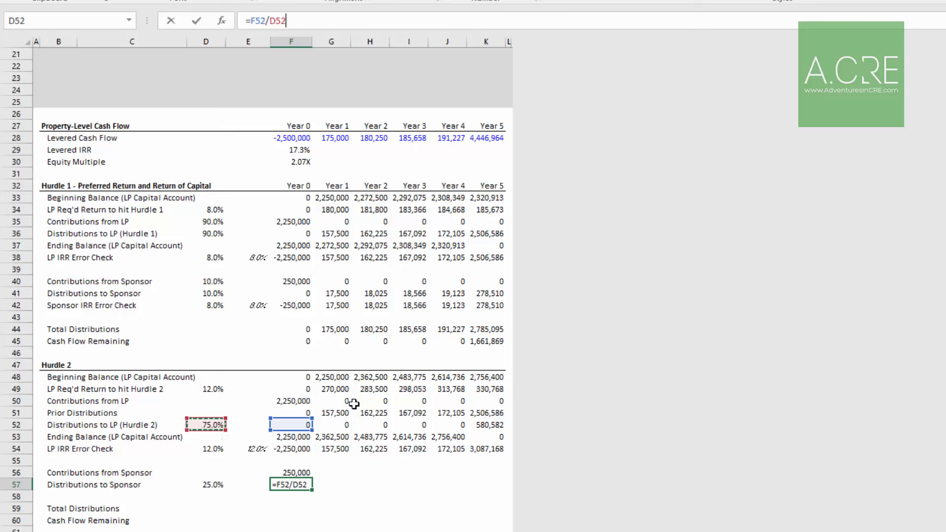
pyautogui.press('F4')
pyautogui.press('F4')
pyautogui.press('F4')
pyautogui.write('*')
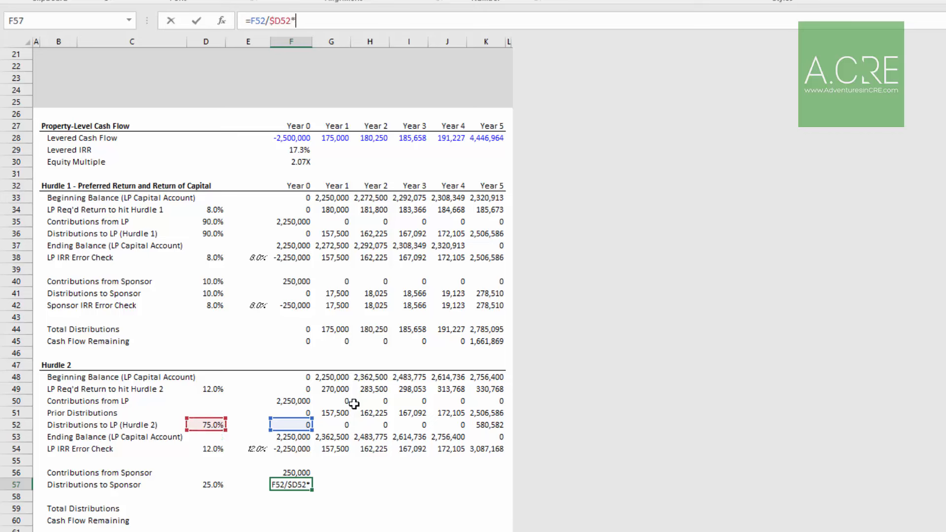
pyautogui.press('Left')
pyautogui.press('Left')
pyautogui.press('F4')
pyautogui.press('F4')
pyautogui.press('F4')
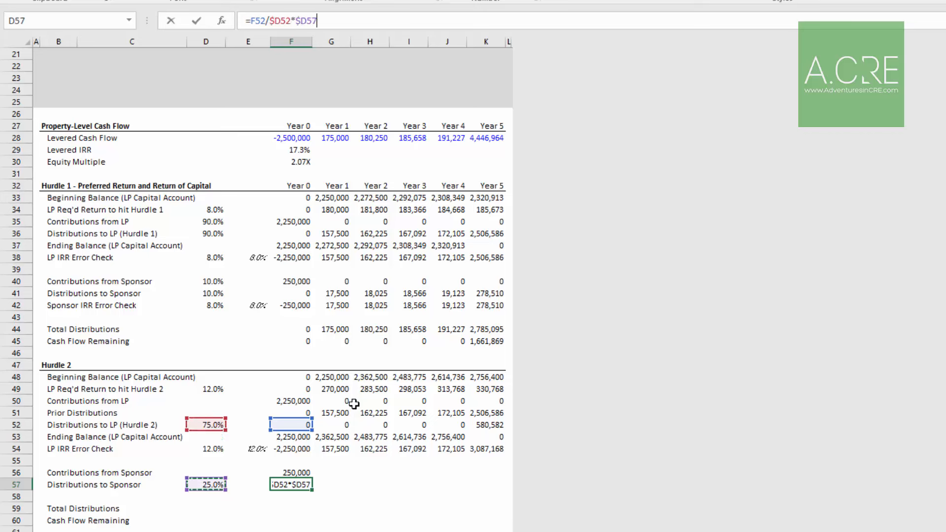
pyautogui.hotkey('ctrl', 'Return')
# Copy the Year 0 sponsor contribution and distribution formulas of Hurdle 2 in F56:F57 across Years 1 to 5, columns G to K
pyautogui.press('Up')
pyautogui.hotkey('shift', 'Down')
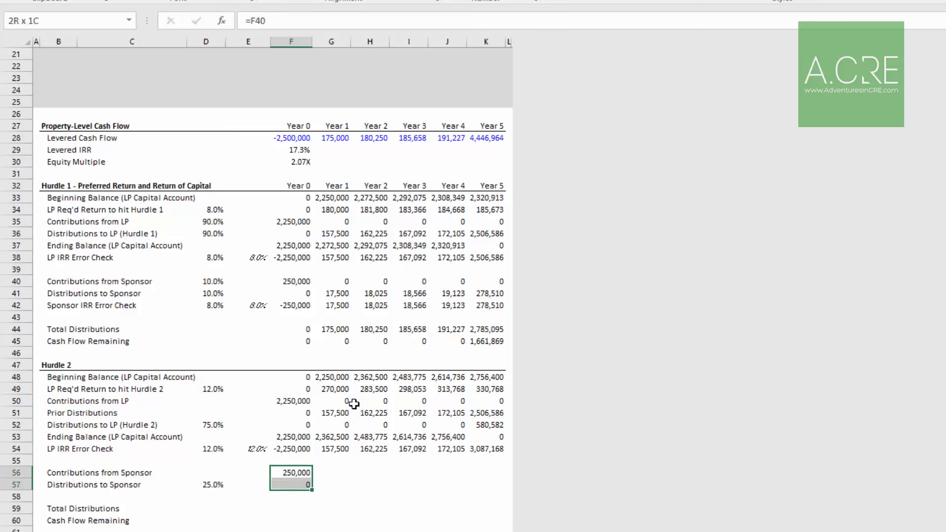
pyautogui.hotkey('ctrl', 'c')
pyautogui.press('Right')
pyautogui.hotkey('shift', 'Right')
pyautogui.hotkey('shift', 'Right')
pyautogui.hotkey('shift', 'Right')
pyautogui.hotkey('shift', 'Right')
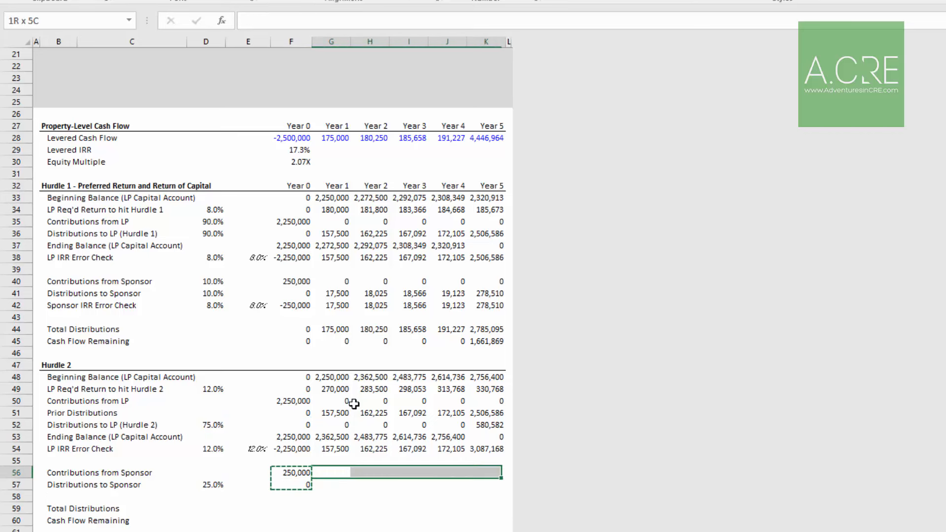
pyautogui.hotkey('ctrl', 'v')
pyautogui.press('Escape')
# Calculate the Year 0 Total Distributions for Hurdle 2 in F59 as =+F57+F52, adding the sponsor and LP distributions
pyautogui.press('Down')
pyautogui.press('Right')
pyautogui.press('Right')
pyautogui.press('Right')
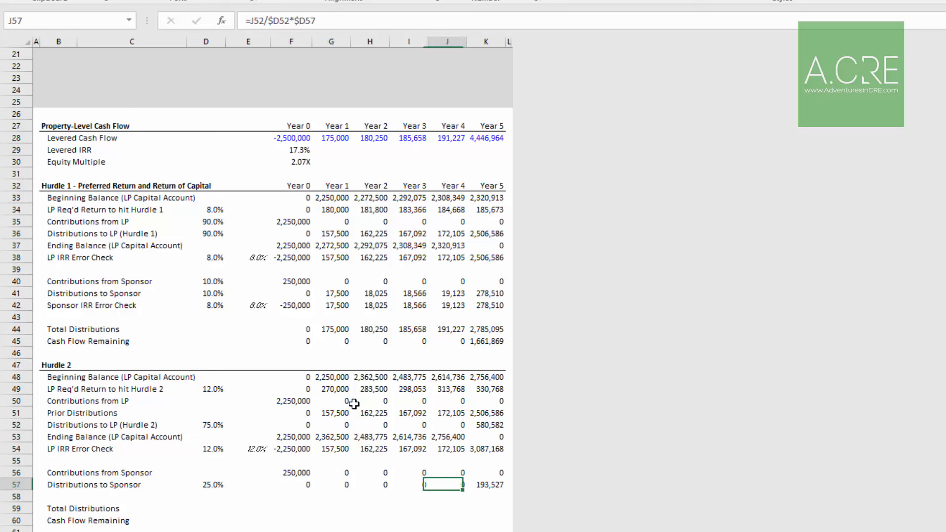
pyautogui.press('Down')
pyautogui.press('Down')
pyautogui.press('Down')
pyautogui.press('Left')
pyautogui.press('Left')
pyautogui.press('Left')
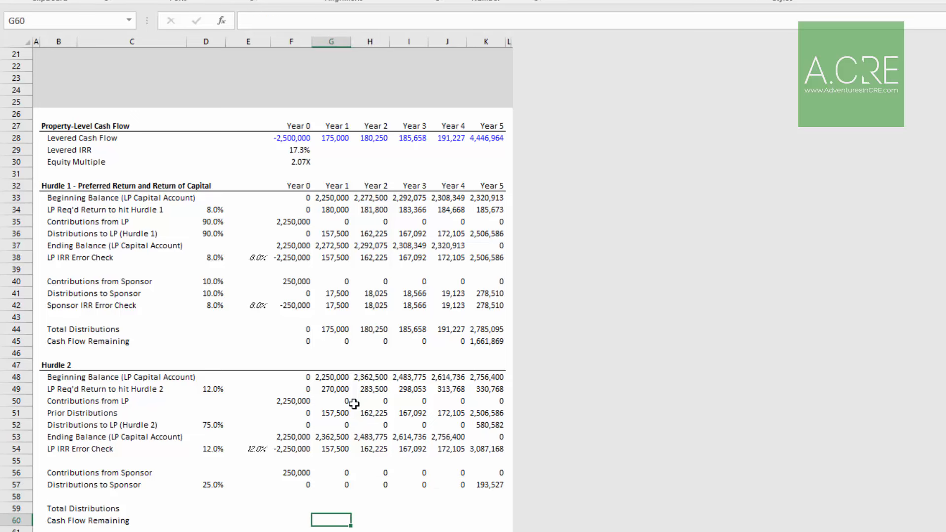
pyautogui.press('Left')
pyautogui.press('Up')
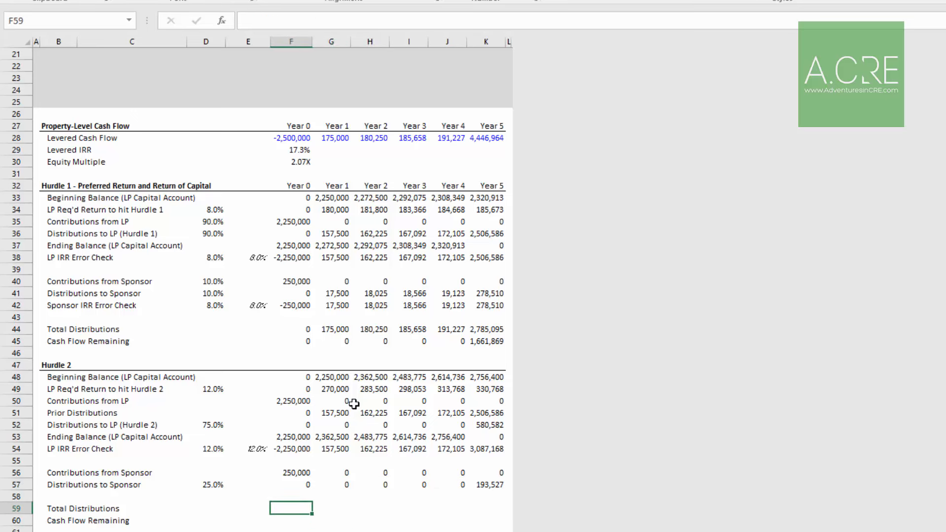
pyautogui.write('+')
pyautogui.press('Up')
pyautogui.press('Up')
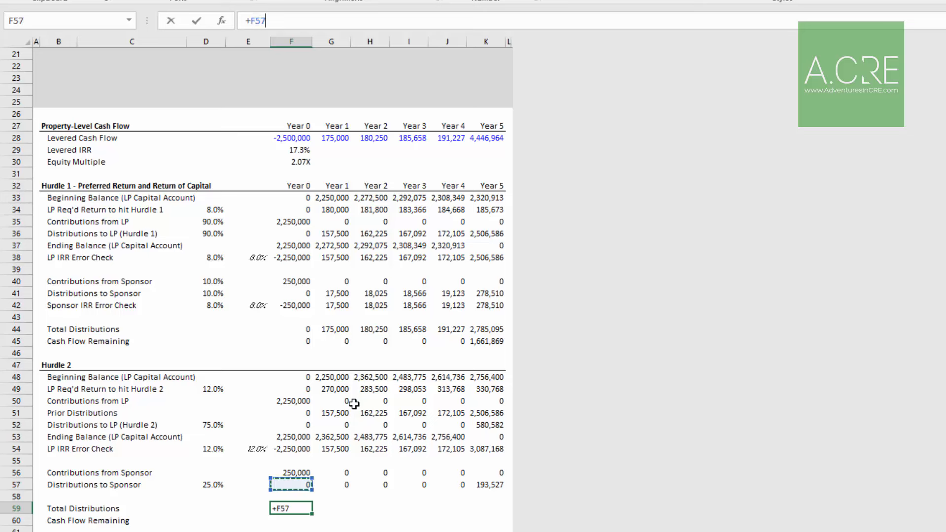
pyautogui.write('+')
pyautogui.press('Up')
pyautogui.press('Up')
pyautogui.press('Up')
pyautogui.press('Up')
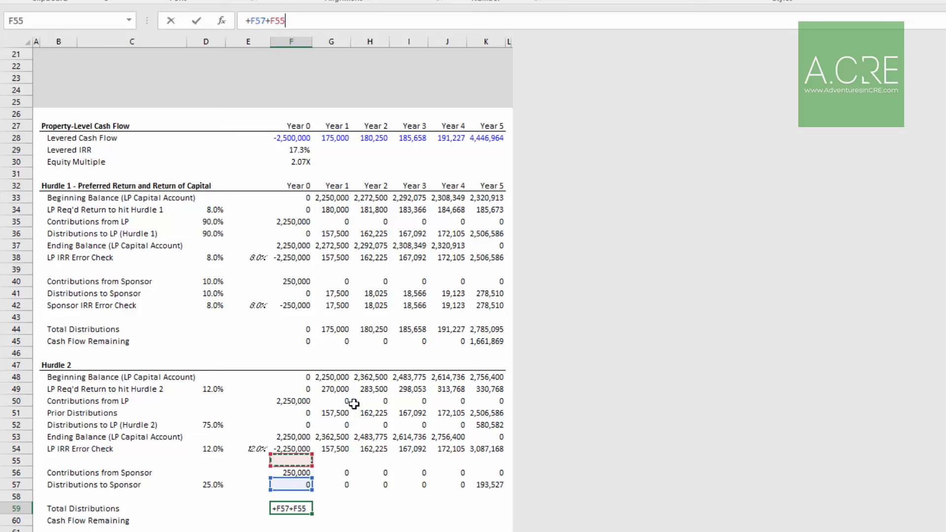
pyautogui.press('Up')
pyautogui.press('Up')
pyautogui.press('Up')
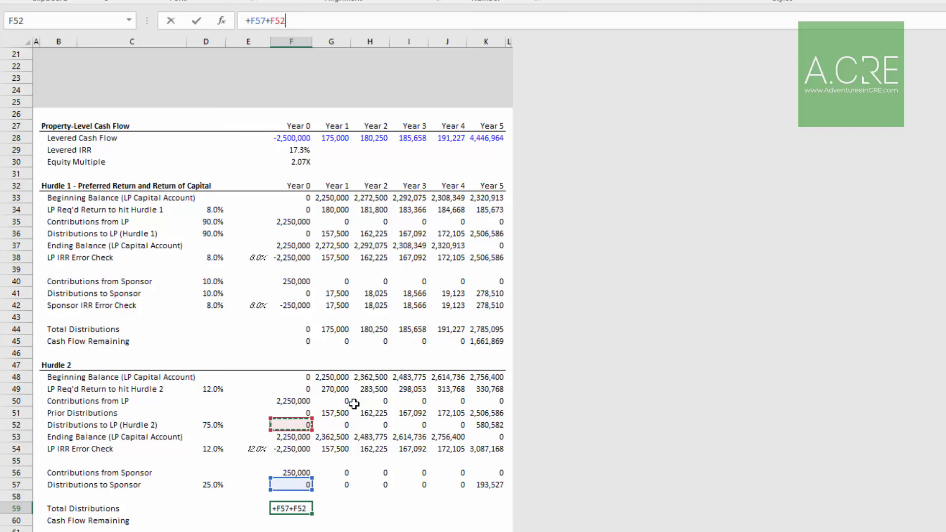
pyautogui.hotkey('ctrl', 'Return')
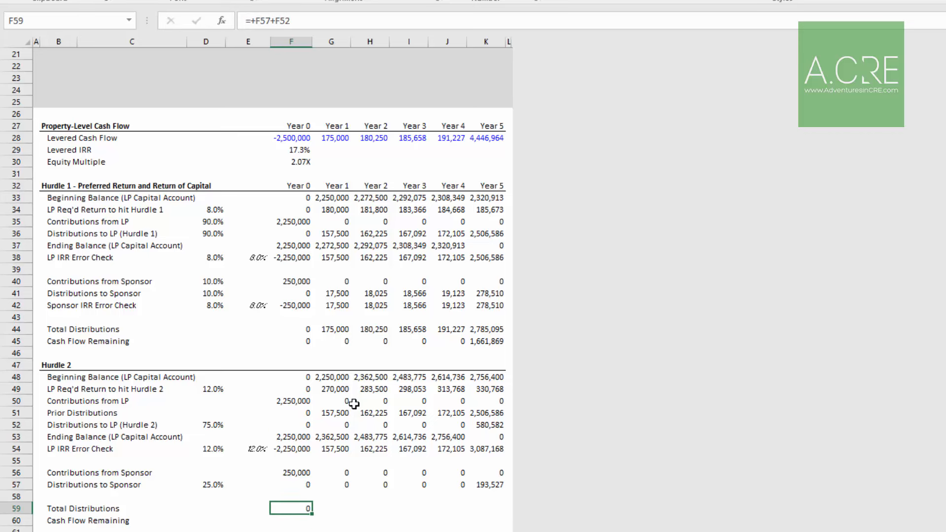
# Calculate the Year 0 Cash Flow Remaining after Hurdle 2 in F60 as =F45-F59
pyautogui.press('Down')
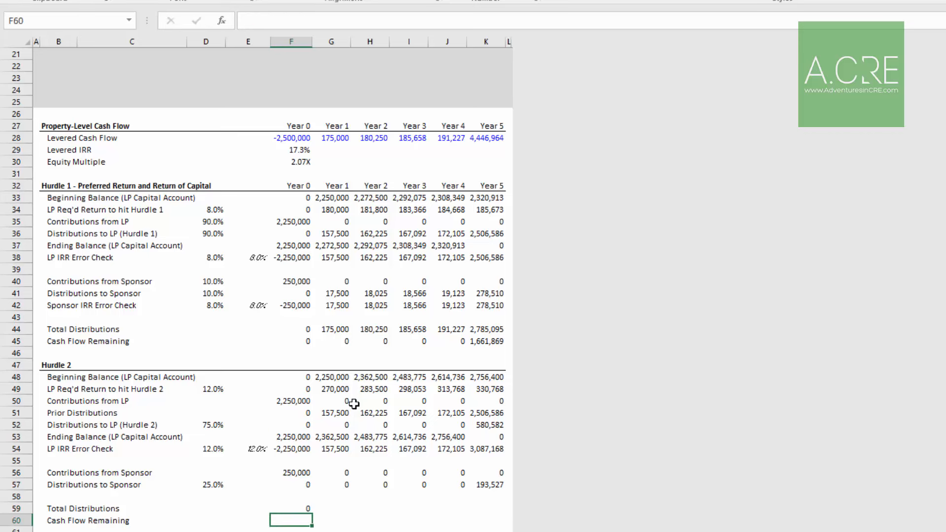
pyautogui.write('=')
pyautogui.press('Up')
pyautogui.press('Up')
pyautogui.press('Up')
pyautogui.press('Up')
pyautogui.press('Up')
pyautogui.press('Up')
pyautogui.press('Up')
pyautogui.press('Up')
pyautogui.press('Up')
pyautogui.press('Up')
pyautogui.press('Up')
pyautogui.press('Up')
pyautogui.press('Up')
pyautogui.press('Up')
pyautogui.press('Up')
pyautogui.press('Up')
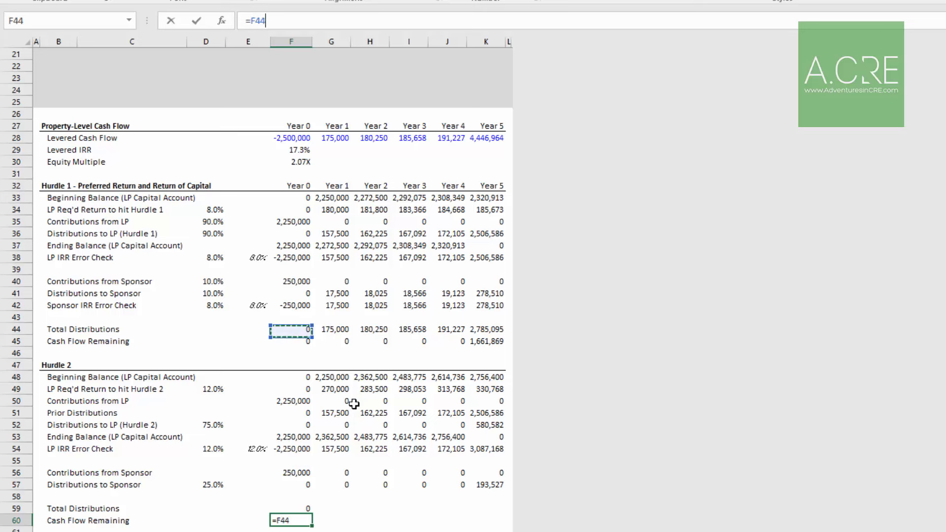
pyautogui.press('Down')
pyautogui.write('-')
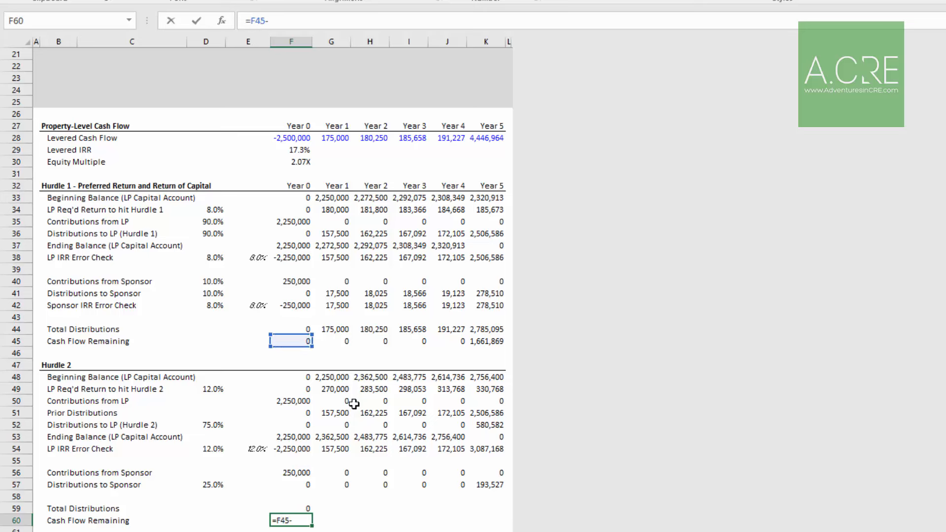
pyautogui.press('Up')
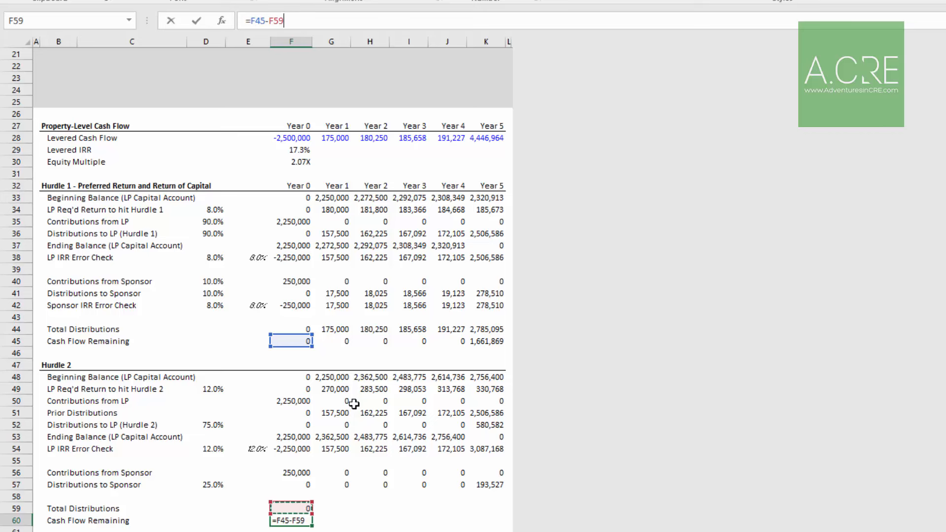
pyautogui.hotkey('shift', 'Return')
# Copy the Year 0 Total Distributions and Cash Flow Remaining formulas in F59:F60 across Years 1 to 5, columns G to K
pyautogui.hotkey('shift', 'Down')
pyautogui.hotkey('ctrl', 'c')
pyautogui.press('Right')
pyautogui.hotkey('shift', 'Right')
pyautogui.hotkey('shift', 'Right')
pyautogui.hotkey('shift', 'Right')
pyautogui.hotkey('shift', 'Right')
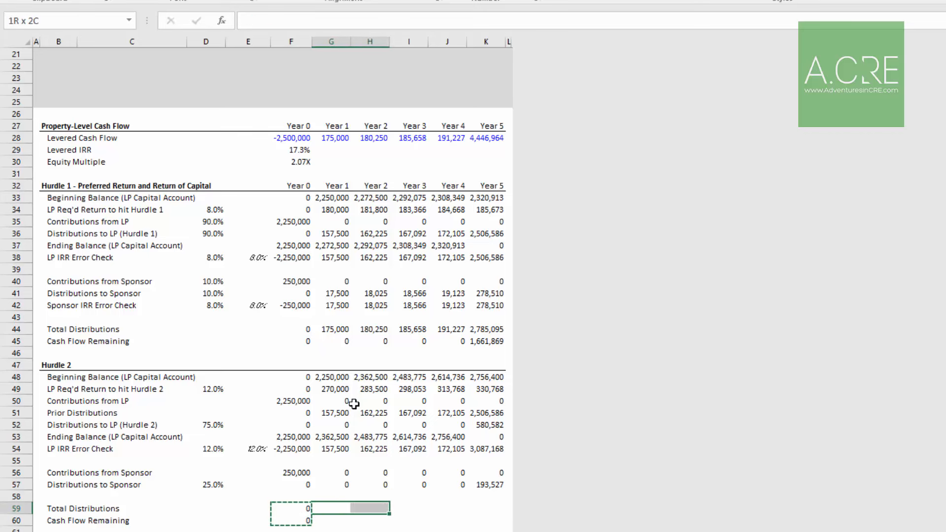
pyautogui.hotkey('shift', 'Down')
pyautogui.hotkey('ctrl', 'v')
pyautogui.press('Escape')
pyautogui.press('Left')
pyautogui.press('Down')
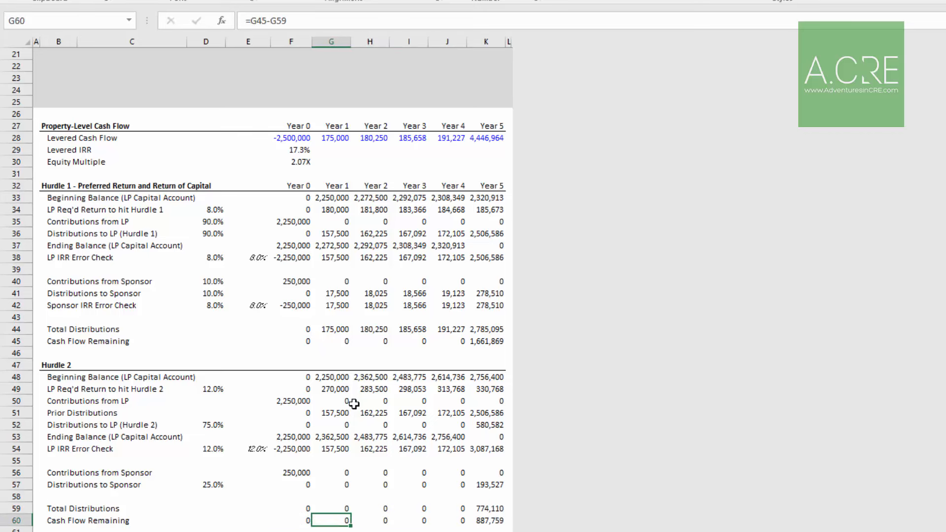
# Label the Hurdle 3 rows in B63:B65 as Distributions to LP, Distributions to Sponsor and Total Distributions
pyautogui.scroll(-4, 344, 356)
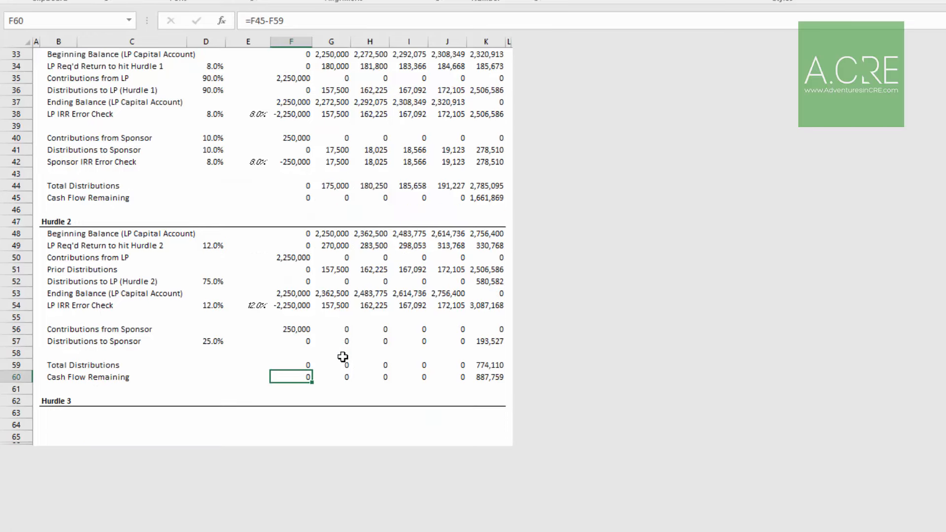
pyautogui.click(66, 411)
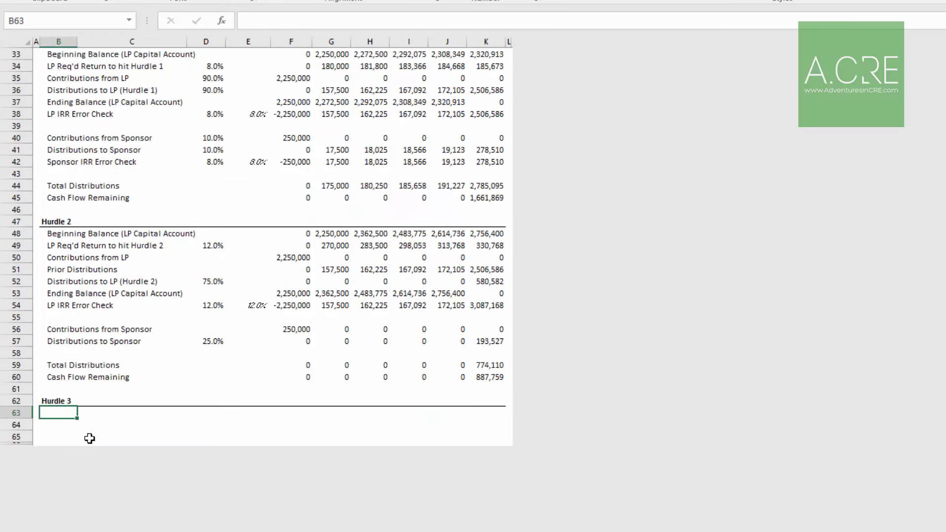
pyautogui.write('Distribu')
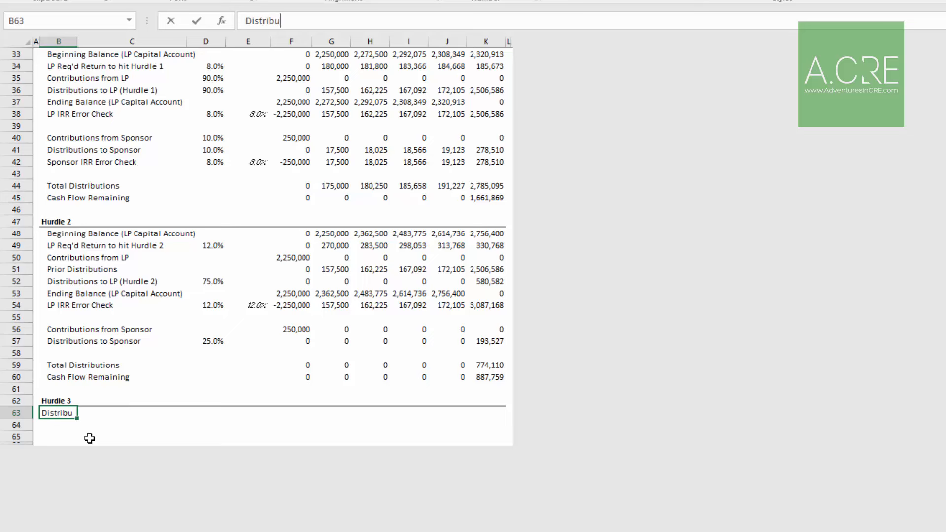
pyautogui.write('tions to LP')
pyautogui.press('Return')
pyautogui.write('Distri')
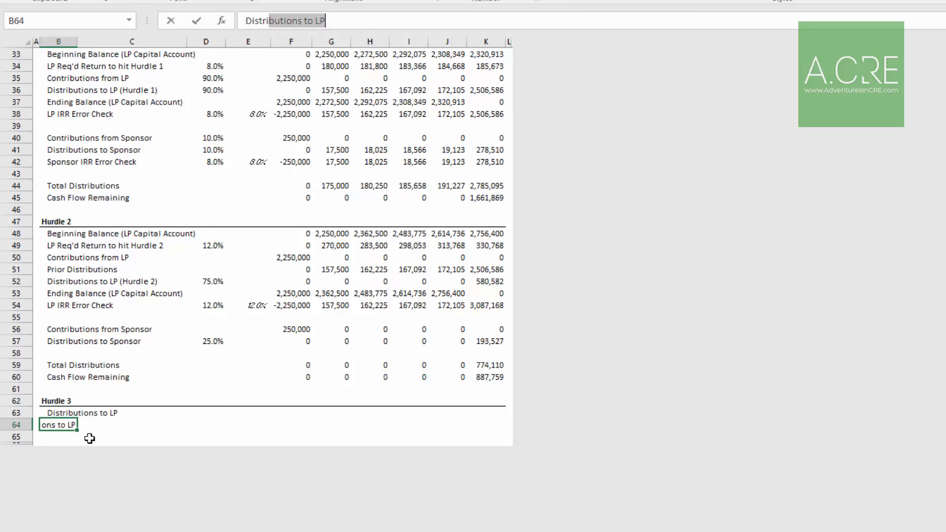
pyautogui.write('butions to Sponsor')
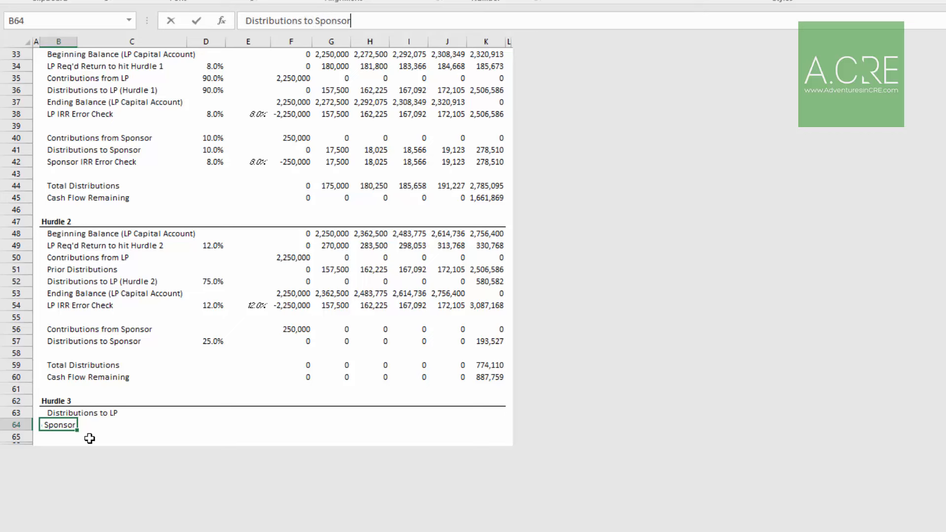
pyautogui.press('Return')
pyautogui.write('Total ')
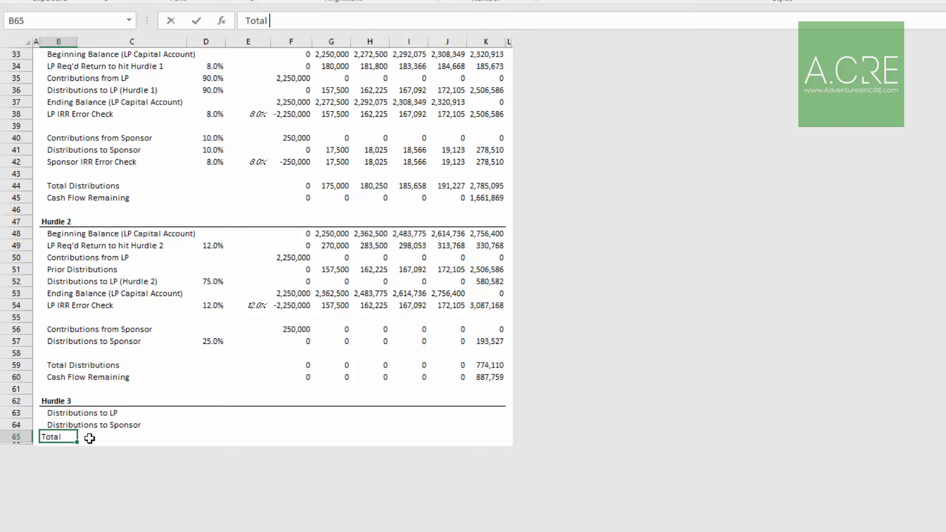
pyautogui.write('DIstributions')
pyautogui.press('Return')
# Link the Hurdle 3 LP distribution share in D63 to the LP percentage for Hurdle 3 in the Partnership Structure, =J11
pyautogui.press('Up')
pyautogui.press('Up')
pyautogui.press('Right')
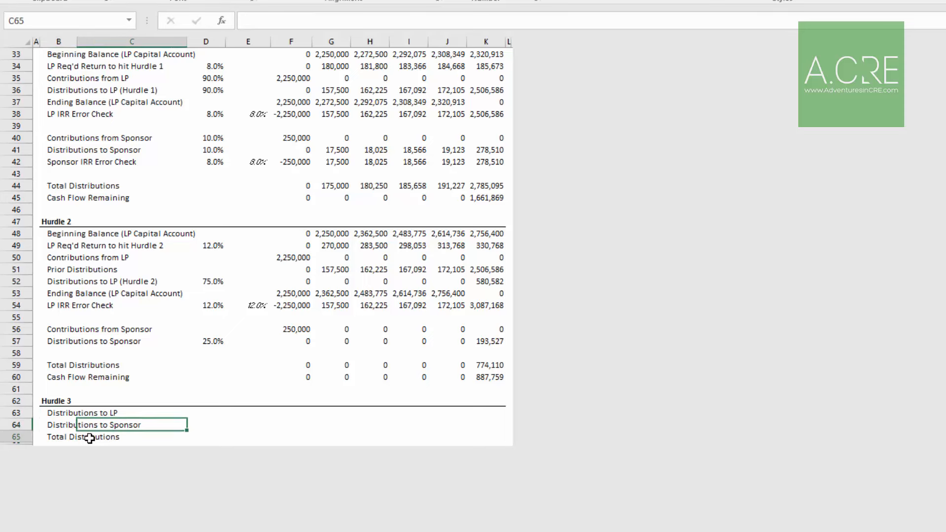
pyautogui.press('Right')
pyautogui.press('Up')
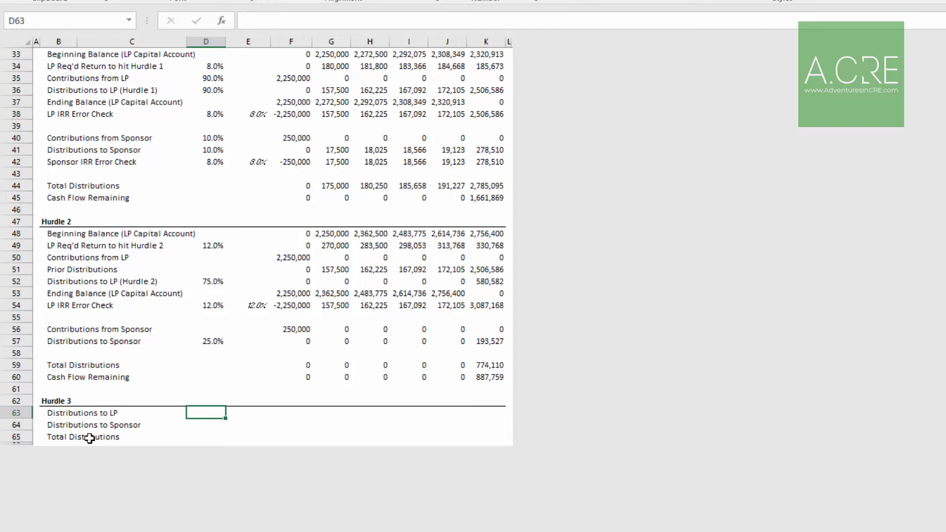
pyautogui.write('=')
pyautogui.hotkey('ctrl', 'Up')
pyautogui.hotkey('ctrl', 'Up')
pyautogui.hotkey('ctrl', 'Up')
pyautogui.hotkey('ctrl', 'Up')
pyautogui.hotkey('ctrl', 'Up')
pyautogui.hotkey('ctrl', 'Up')
pyautogui.hotkey('ctrl', 'Up')
pyautogui.hotkey('ctrl', 'Up')
pyautogui.hotkey('ctrl', 'Up')
pyautogui.hotkey('ctrl', 'Up')
pyautogui.hotkey('ctrl', 'Up')
pyautogui.hotkey('ctrl', 'Up')
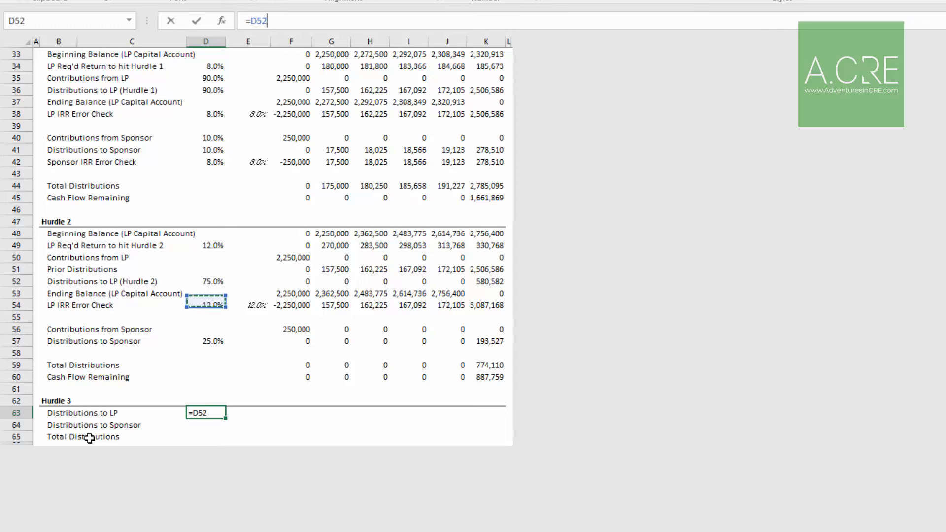
pyautogui.hotkey('ctrl', 'Right')
pyautogui.hotkey('ctrl', 'Right')
pyautogui.hotkey('ctrl', 'Right')
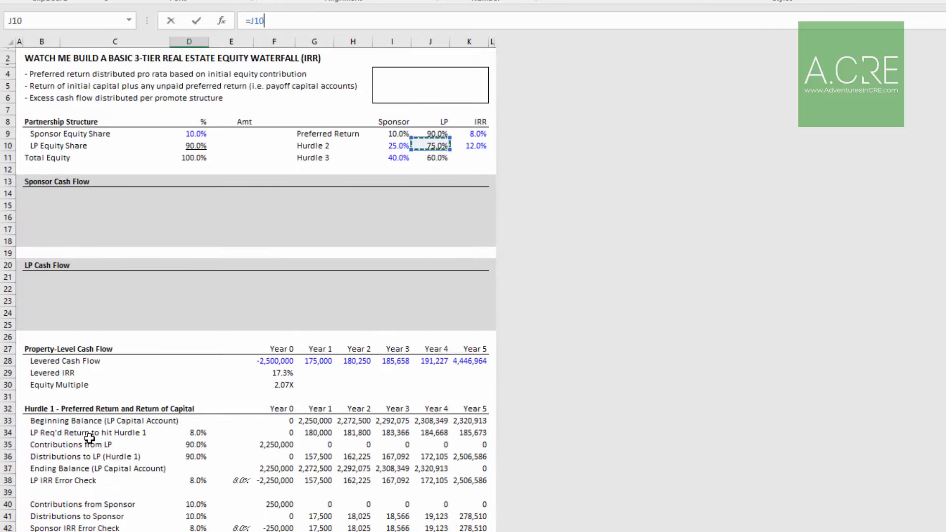
pyautogui.press('Return')
# Link the Hurdle 3 sponsor distribution share in D64 to the Sponsor percentage for Hurdle 3 in the Partnership Structure, =I11
pyautogui.write('=')
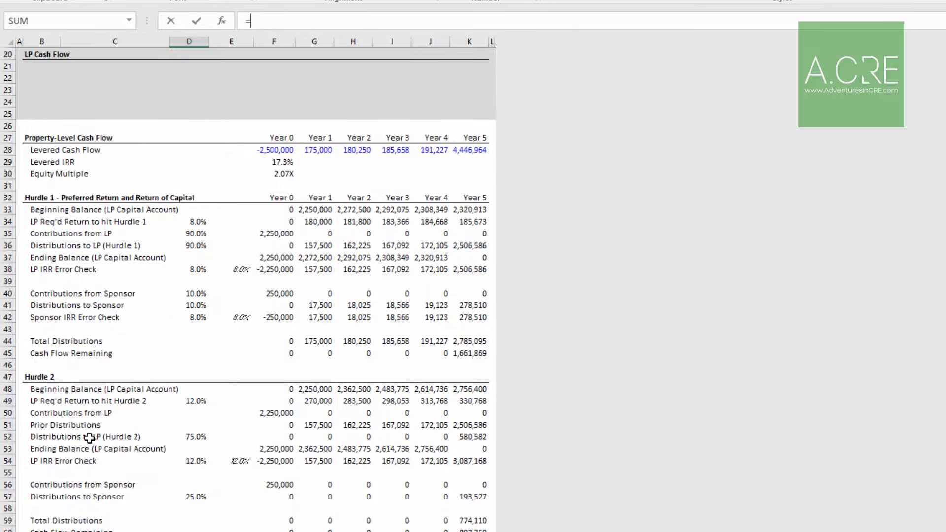
pyautogui.press('Up')
pyautogui.hotkey('ctrl', 'Up')
pyautogui.hotkey('ctrl', 'Up')
pyautogui.hotkey('ctrl', 'Up')
pyautogui.hotkey('ctrl', 'Up')
pyautogui.hotkey('ctrl', 'Up')
pyautogui.hotkey('ctrl', 'Up')
pyautogui.hotkey('ctrl', 'Up')
pyautogui.hotkey('ctrl', 'Up')
pyautogui.hotkey('ctrl', 'Up')
pyautogui.hotkey('ctrl', 'Up')
pyautogui.hotkey('ctrl', 'Up')
pyautogui.hotkey('ctrl', 'Up')
pyautogui.hotkey('ctrl', 'Up')
pyautogui.hotkey('ctrl', 'Up')
pyautogui.press('Right')
pyautogui.press('Right')
pyautogui.press('Down')
pyautogui.press('Down')
pyautogui.press('Down')
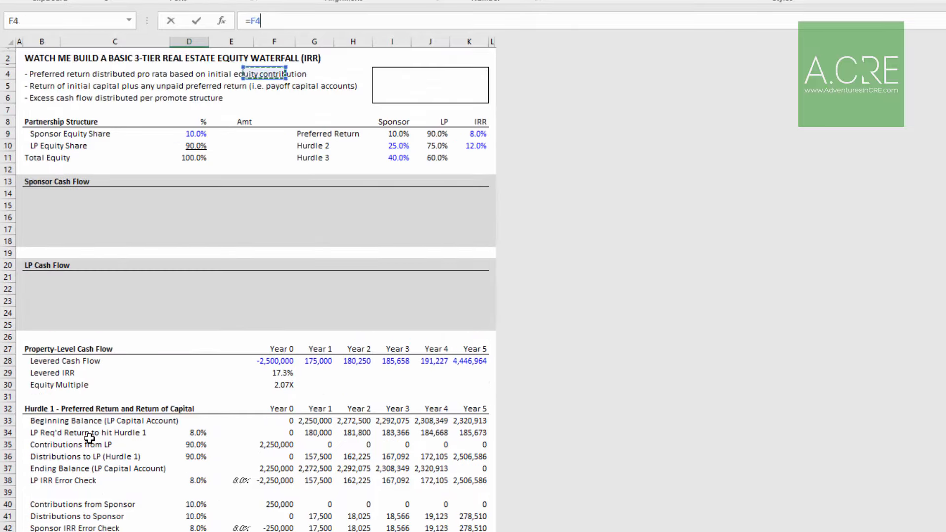
pyautogui.press('Right')
pyautogui.press('Right')
pyautogui.press('Right')
pyautogui.press('Down')
pyautogui.press('Down')
pyautogui.press('Down')
pyautogui.press('Down')
pyautogui.press('Down')
pyautogui.press('Down')
pyautogui.press('Down')
pyautogui.press('Return')
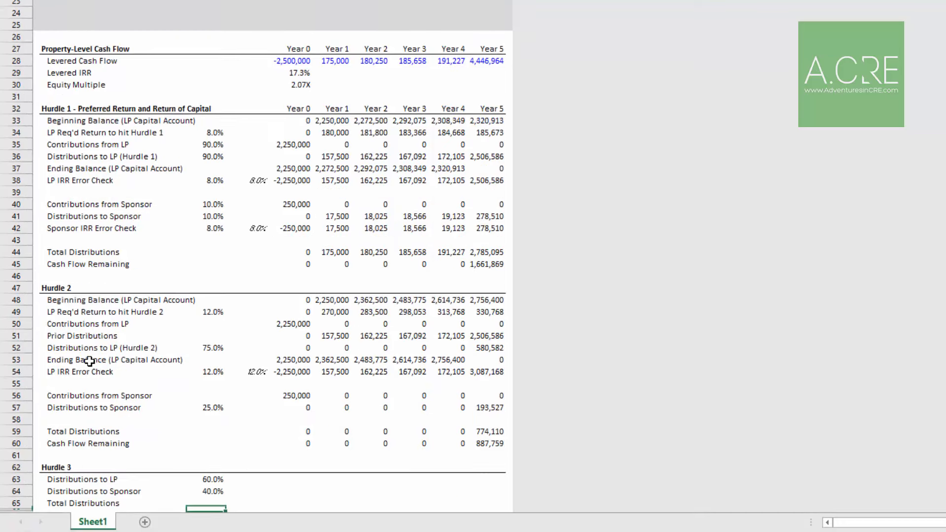
# Calculate the Year 0 Hurdle 3 Distributions to LP in F63 as =F$60*$D63 and copy the formula to Distributions to Sponsor in F64
pyautogui.press('Up')
pyautogui.press('Up')
pyautogui.press('Right')
pyautogui.press('Right')
pyautogui.press('Right')
pyautogui.press('Left')
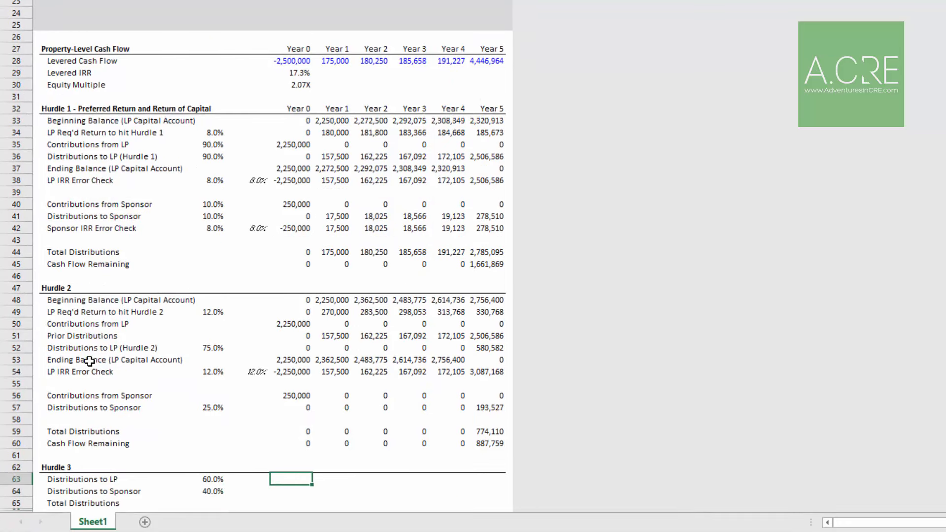
pyautogui.write('=')
pyautogui.press('Up')
pyautogui.press('Up')
pyautogui.press('Up')
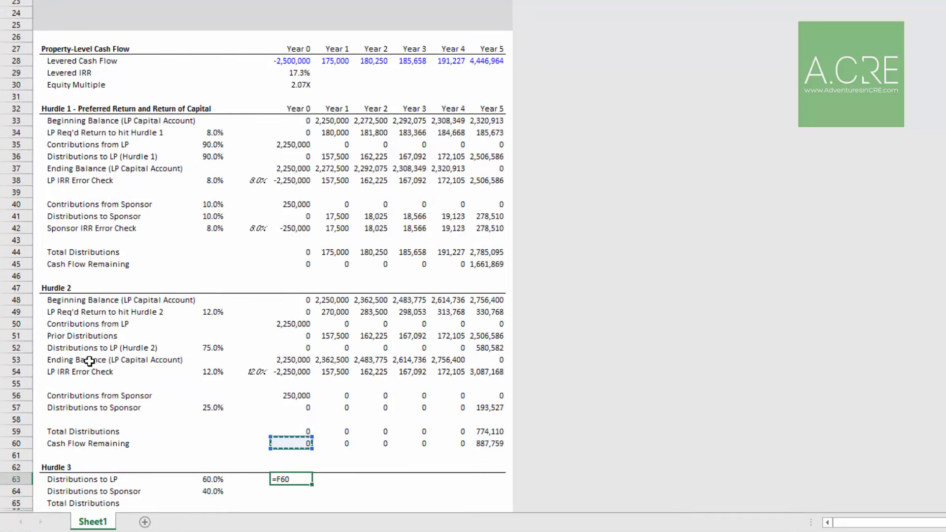
pyautogui.write('*')
pyautogui.press('Left')
pyautogui.press('Left')
pyautogui.press('F4')
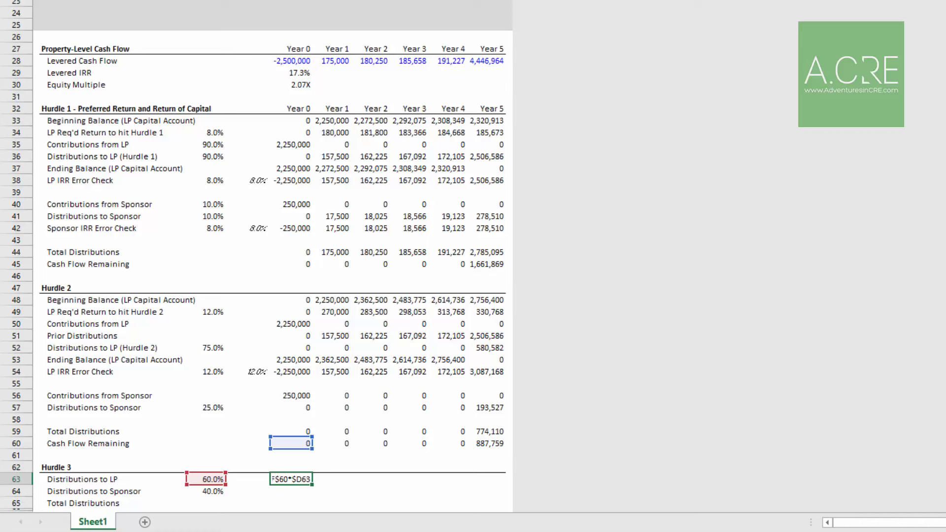
pyautogui.hotkey('ctrl', 'Return')
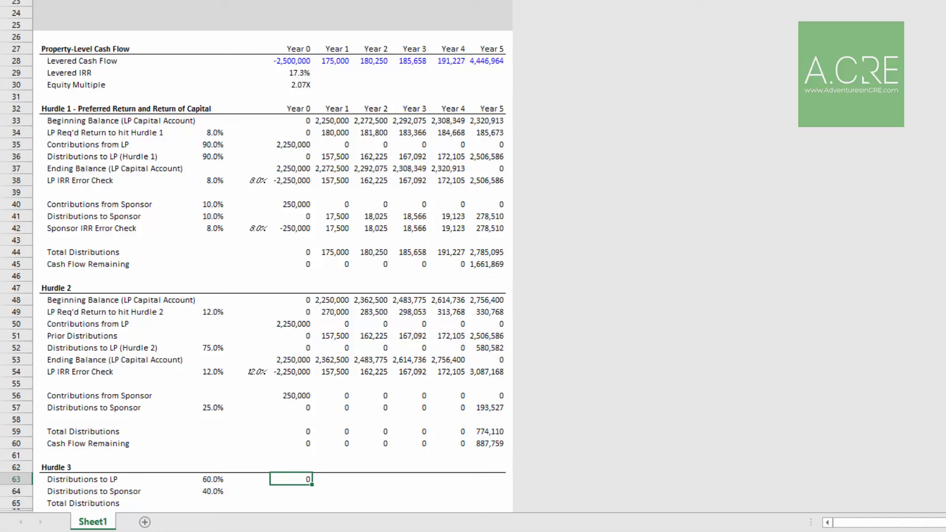
pyautogui.press('Down')
pyautogui.hotkey('ctrl', 'v')
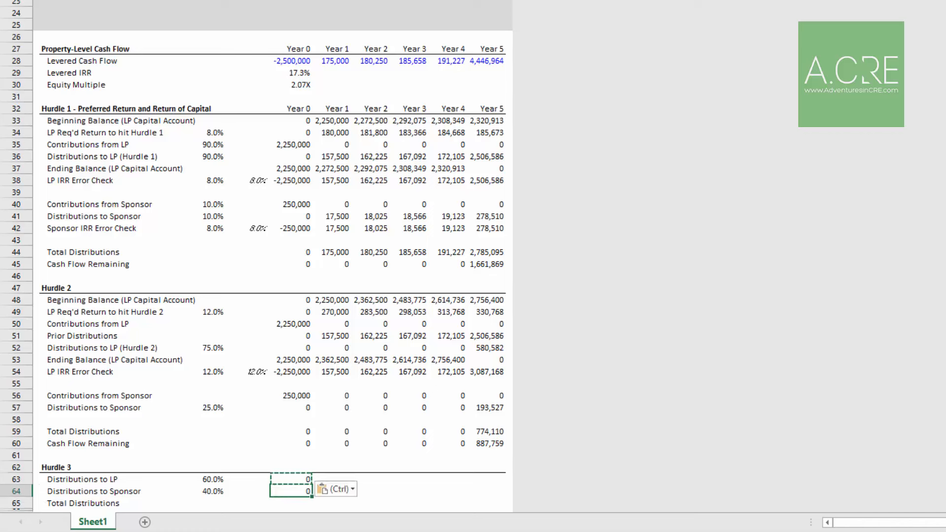
# Copy the Hurdle 3 Year 0 distribution formulas in F63:F64 across Year 1 to Year 5 in G63:K64
pyautogui.hotkey('shift', 'Up')
pyautogui.hotkey('ctrl', 'c')
pyautogui.press('Right')
pyautogui.hotkey('shift', 'Right')
pyautogui.hotkey('shift', 'Right')
pyautogui.hotkey('shift', 'Right')
pyautogui.hotkey('shift', 'Right')
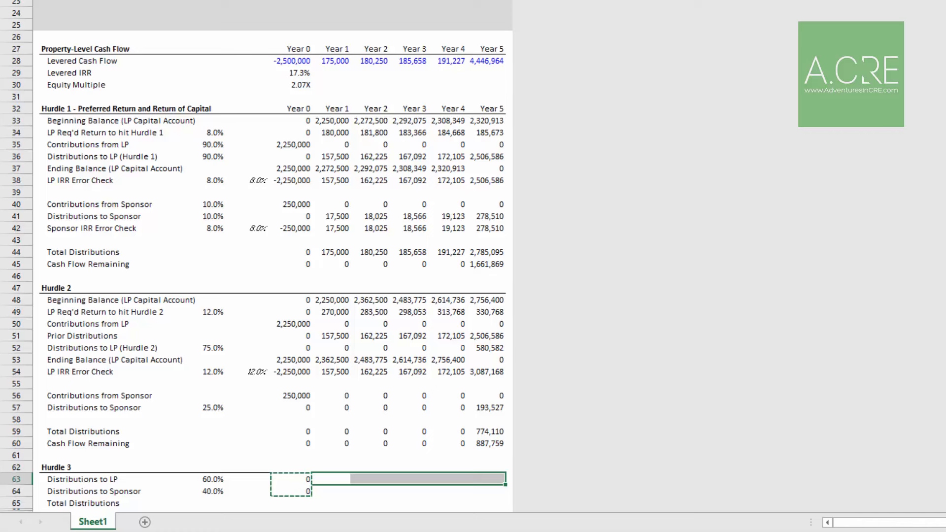
pyautogui.hotkey('shift', 'Down')
pyautogui.hotkey('ctrl', 'v')
pyautogui.press('Escape')
# Calculate the Year 0 Hurdle 3 Total Distributions in F65 as =F63+F64
pyautogui.press('Down')
pyautogui.press('Left')
pyautogui.press('Down')
pyautogui.press('Left')
pyautogui.press('Left')
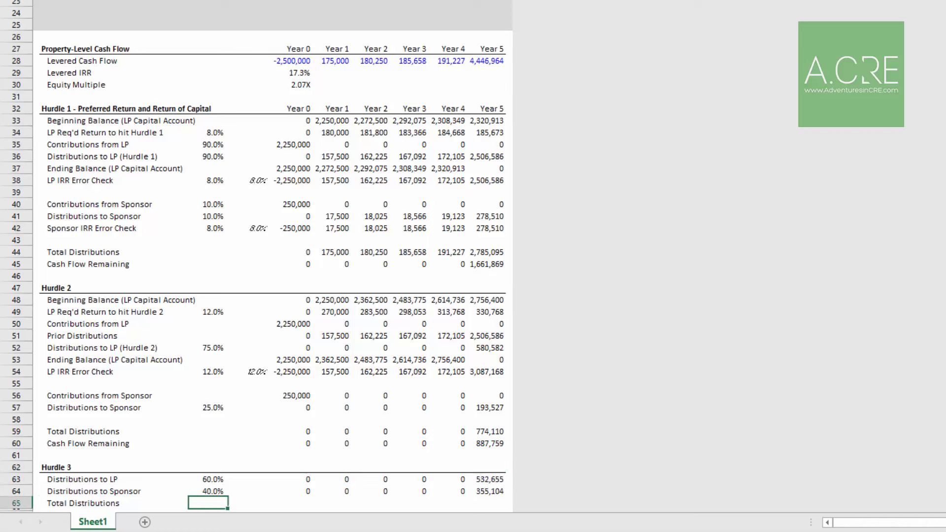
pyautogui.press('Right')
pyautogui.press('Right')
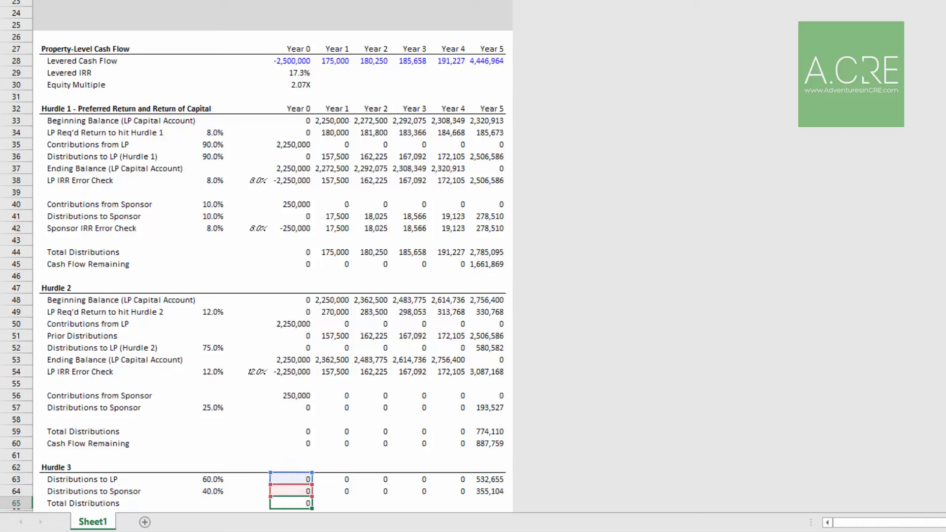
pyautogui.press('Return')
# Copy the Hurdle 3 Total Distributions formula from F65 across Year 1 to Year 5 in G65:K65
pyautogui.press('Up')
pyautogui.hotkey('shift', 'Right')
pyautogui.hotkey('shift', 'Right')
pyautogui.hotkey('shift', 'Right')
pyautogui.hotkey('shift', 'Right')
pyautogui.hotkey('shift', 'Right')
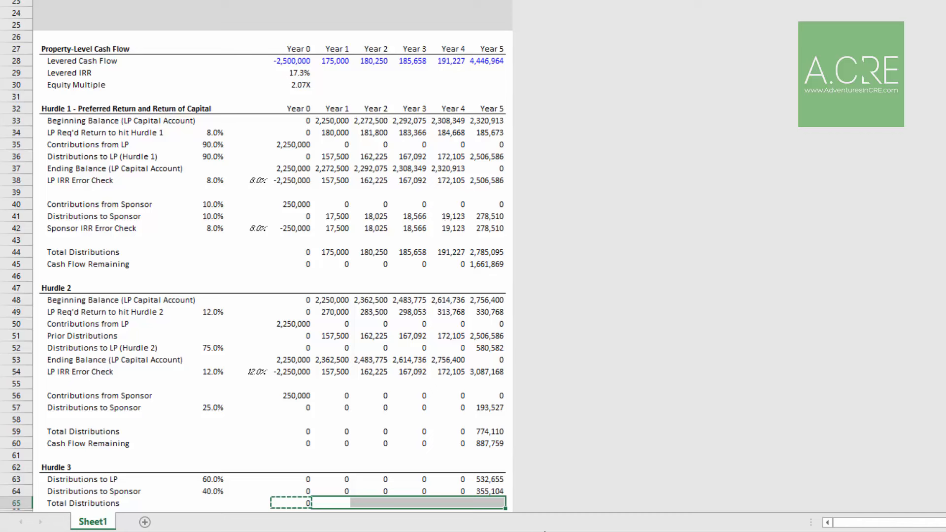
pyautogui.hotkey('ctrl', 'v')
pyautogui.press('Escape')
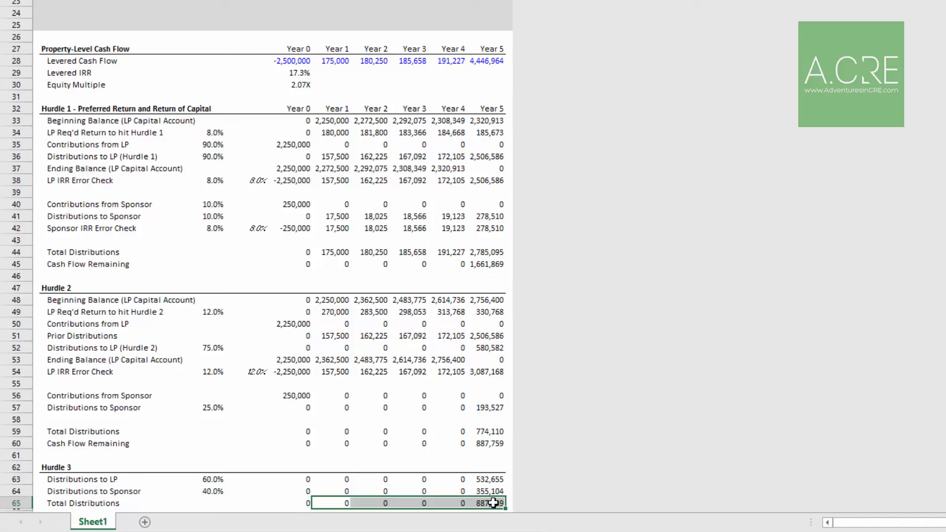
# Compare the Year 5 Hurdle 3 Total Distributions in K65 with the Hurdle 2 Cash Flow Remaining in K60
pyautogui.click(494, 503)
pyautogui.click(492, 443)
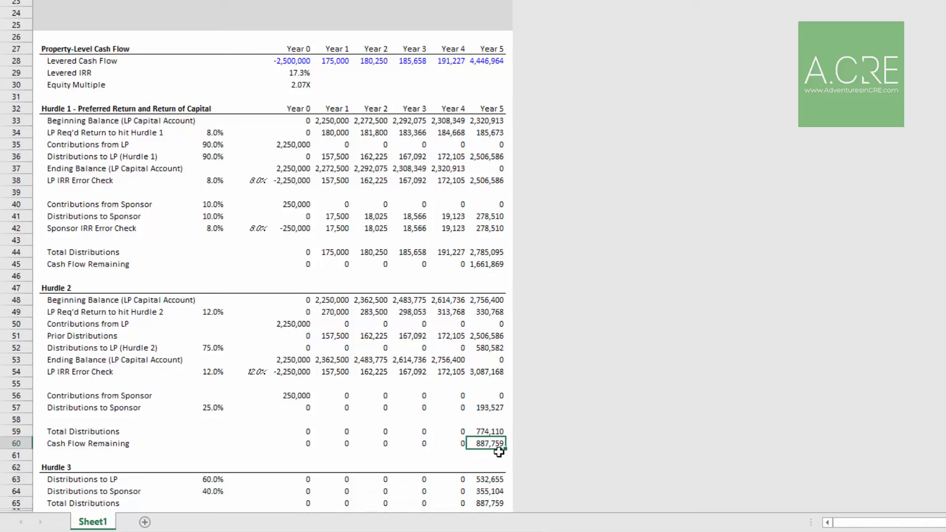
pyautogui.click(488, 502)
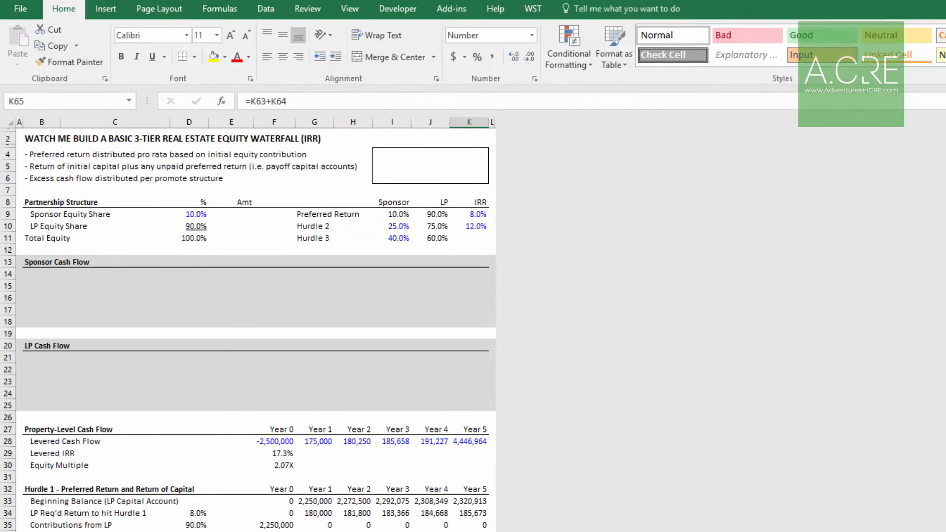
# Review the empty Sponsor Cash Flow and LP Cash Flow sections, the hurdle tables below and the equity amount column
pyautogui.click(45, 278)
pyautogui.click(38, 356)
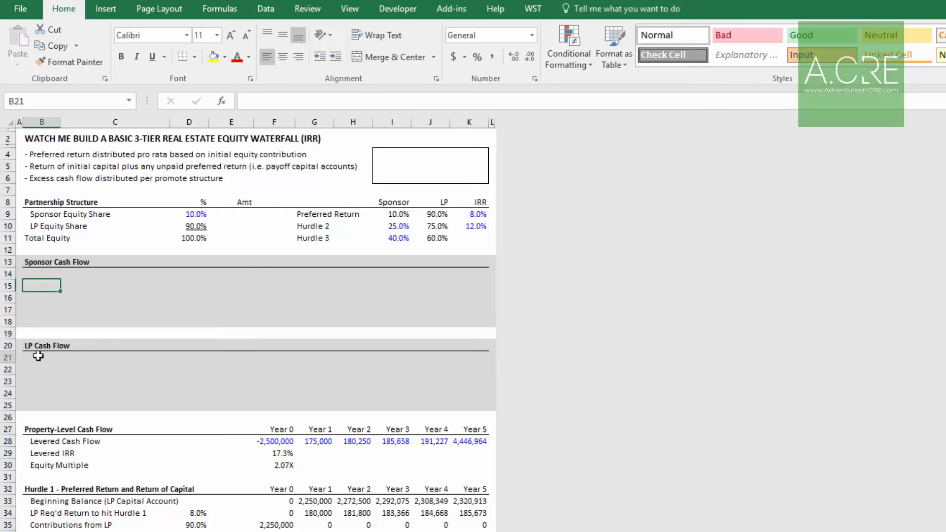
pyautogui.scroll(-14, 123, 373)
pyautogui.scroll(5, 122, 383)
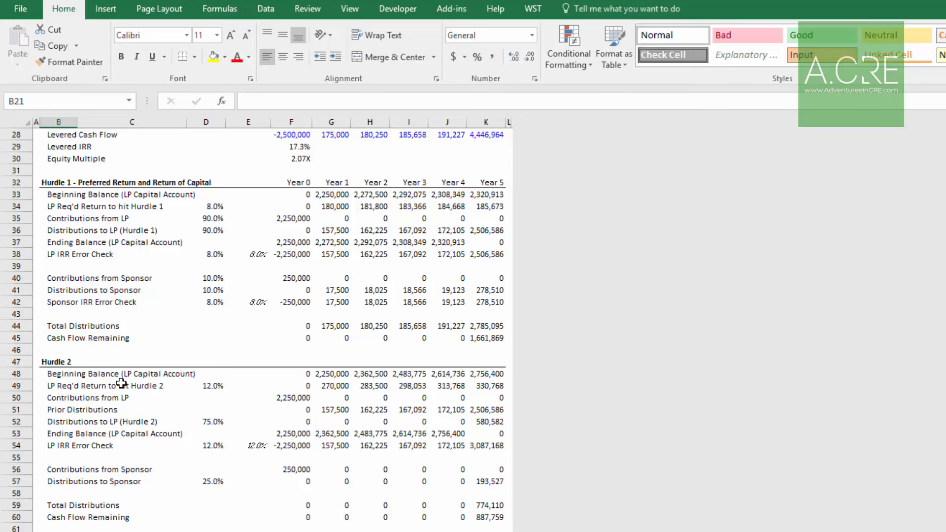
pyautogui.scroll(4, 174, 402)
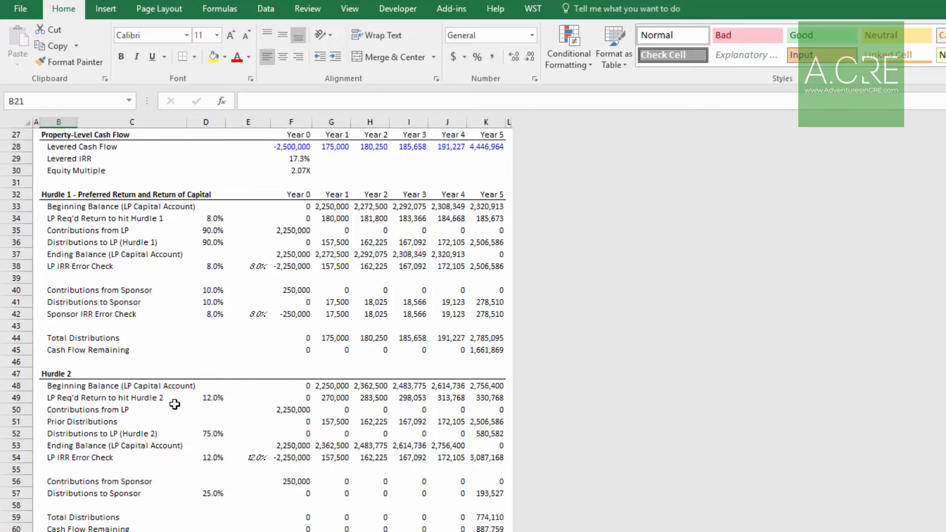
pyautogui.scroll(5, 174, 404)
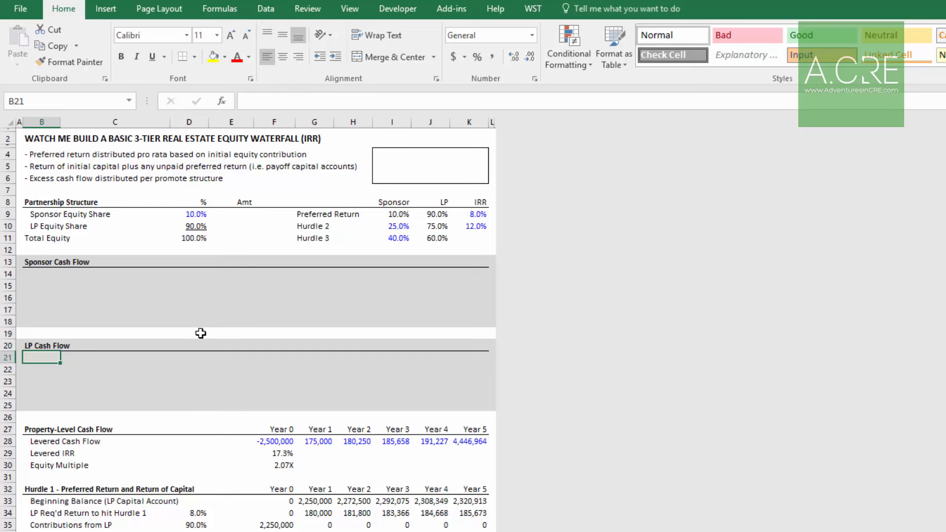
pyautogui.click(45, 274)
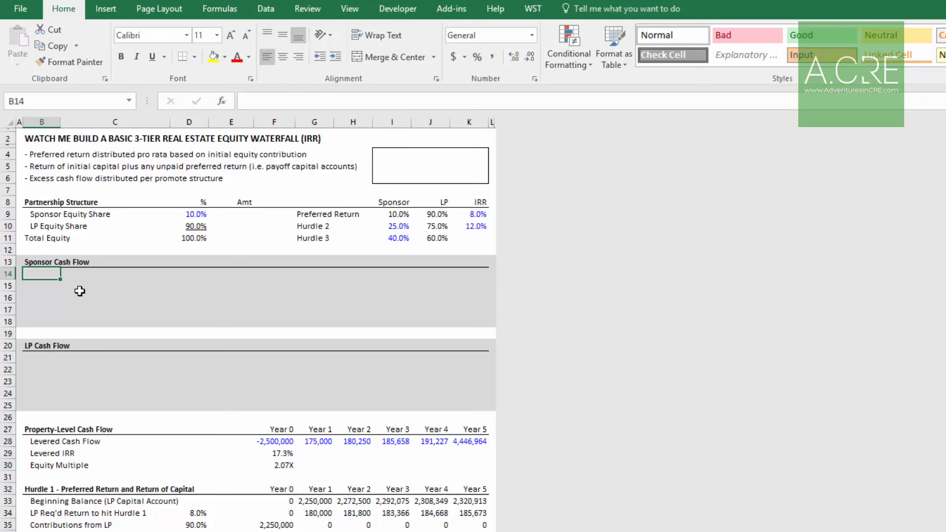
pyautogui.click(231, 214)
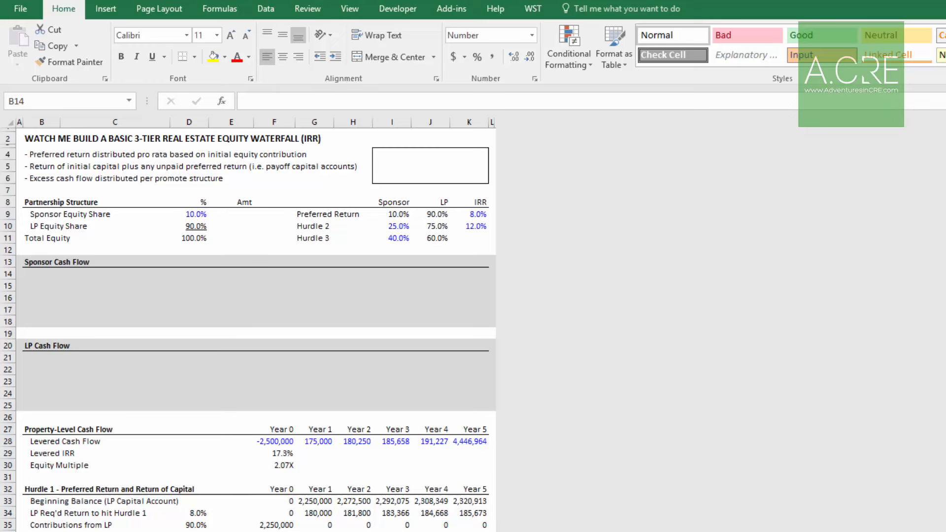
# Label the Sponsor Cash Flow rows in B14:B18 as Distributions, Contributions, Net Cash Flow, IRR and Equity Multiple
pyautogui.click(41, 272)
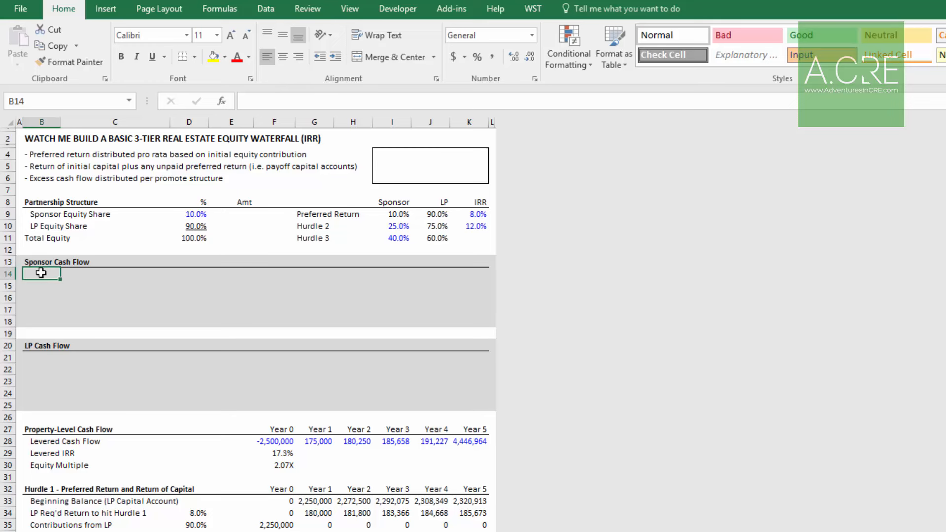
pyautogui.write('Distri')
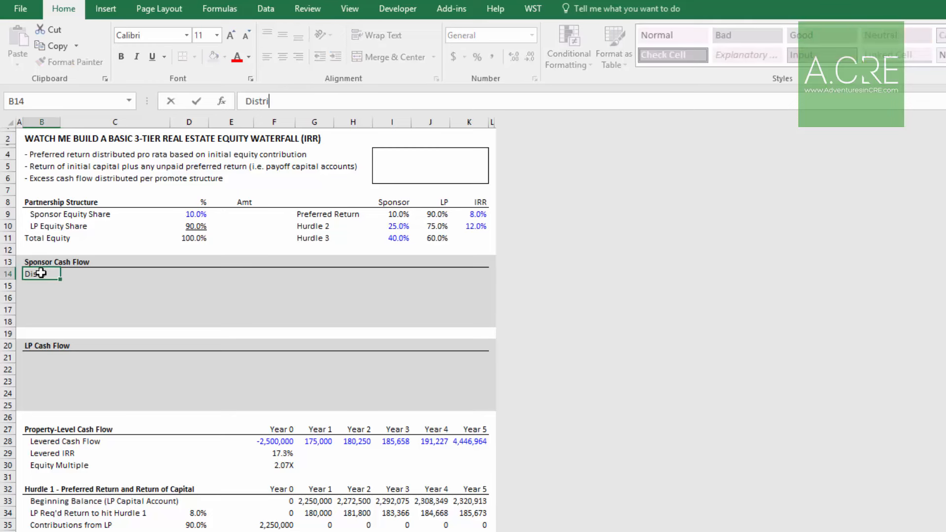
pyautogui.write('butions')
pyautogui.press('Return')
pyautogui.write('C')
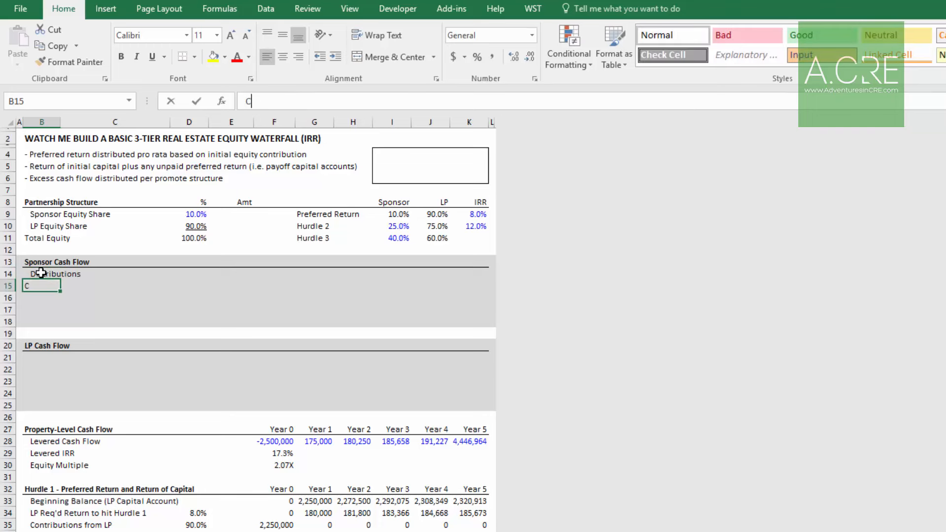
pyautogui.write('ontributions')
pyautogui.press('Return')
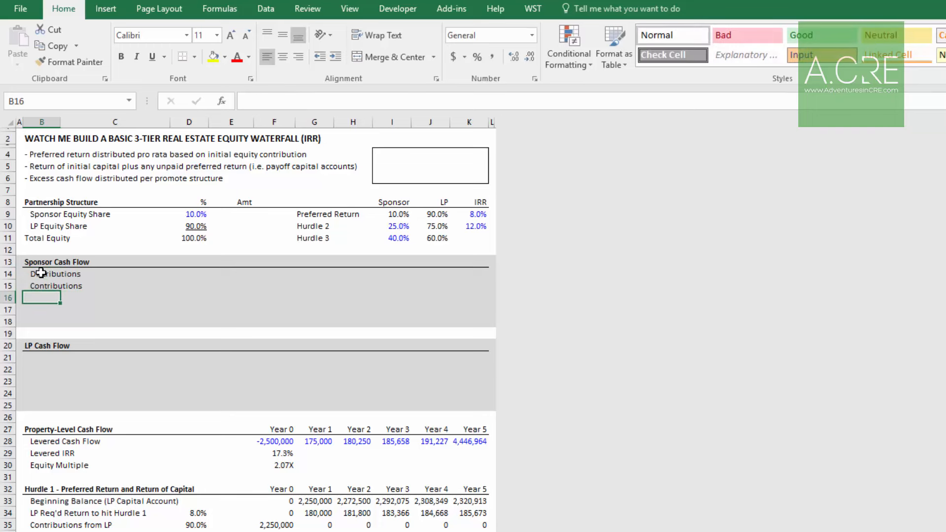
pyautogui.write('Net Cash Flow')
pyautogui.press('Return')
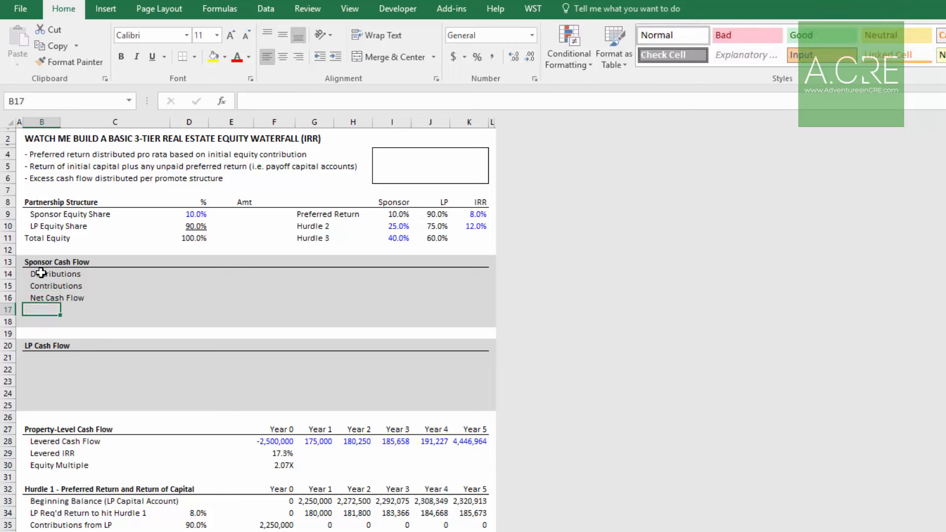
pyautogui.write('IRR')
pyautogui.press('Return')
pyautogui.write('Equity')
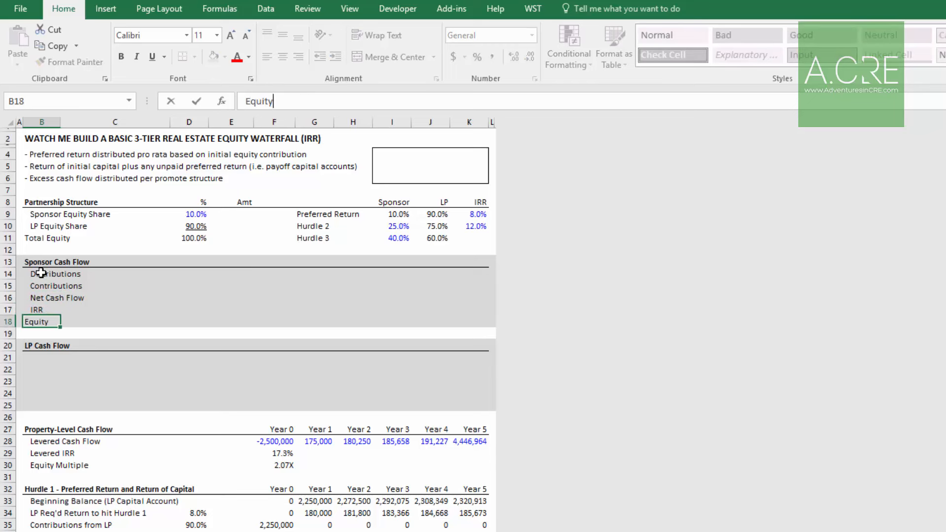
pyautogui.write(' Multiple')
pyautogui.press('Return')
# Copy the Sponsor Cash Flow row labels in B14:B18 to the LP Cash Flow section in B21:B25
pyautogui.press('Up')
pyautogui.press('Up')
pyautogui.press('Up')
pyautogui.press('Up')
pyautogui.press('Up')
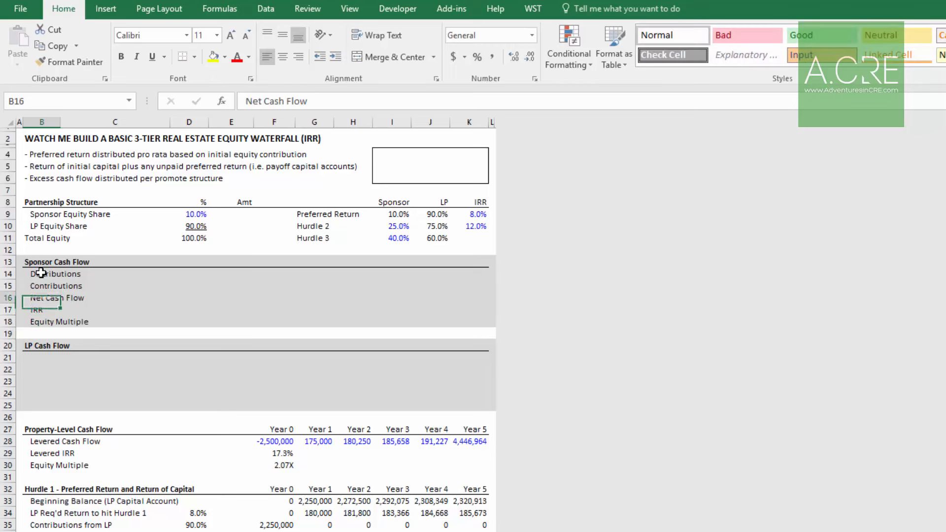
pyautogui.hotkey('shift', 'Down')
pyautogui.hotkey('shift', 'Down')
pyautogui.hotkey('shift', 'Down')
pyautogui.hotkey('shift', 'Down')
pyautogui.hotkey('ctrl', 'c')
pyautogui.press('Down')
pyautogui.press('Down')
pyautogui.press('Down')
pyautogui.press('Down')
pyautogui.press('Down')
pyautogui.press('Down')
pyautogui.press('Down')
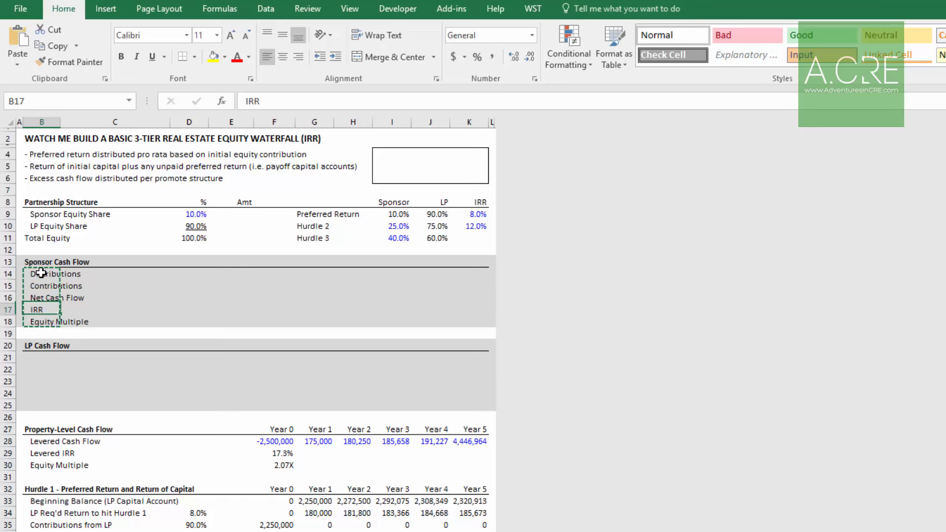
pyautogui.hotkey('ctrl', 'v')
pyautogui.press('Escape')
# Copy the Year 0 to Year 5 headers from F32:K32 to the Hurdle 2 header row at F47 and the Hurdle 3 header row at F62
pyautogui.press('Up')
pyautogui.press('Right')
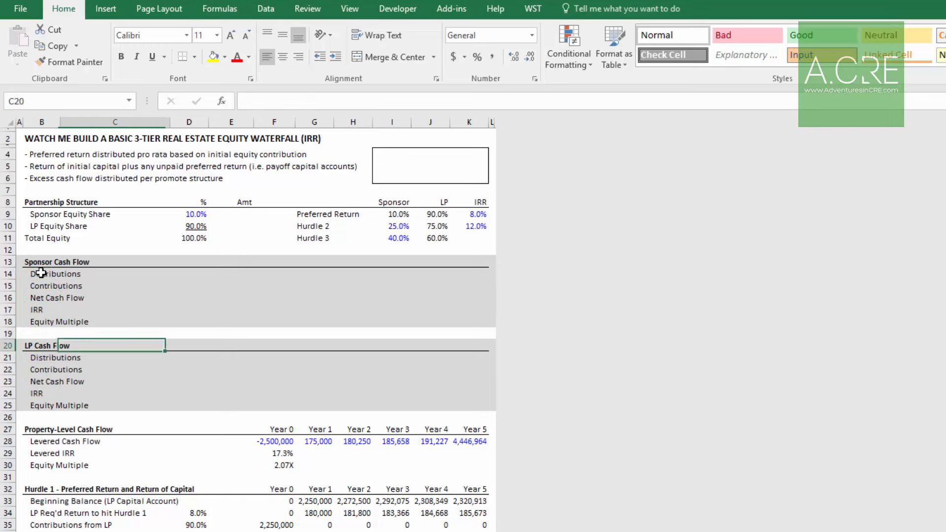
pyautogui.press('Up')
pyautogui.press('Up')
pyautogui.press('Up')
pyautogui.press('Up')
pyautogui.press('Up')
pyautogui.press('Right')
pyautogui.press('Right')
pyautogui.press('Up')
pyautogui.press('Up')
pyautogui.press('Right')
pyautogui.press('Down')
pyautogui.press('Down')
pyautogui.press('Down')
pyautogui.press('Down')
pyautogui.press('Down')
pyautogui.press('Down')
pyautogui.press('Down')
pyautogui.press('Down')
pyautogui.press('Down')
pyautogui.press('Down')
pyautogui.press('Down')
pyautogui.press('Down')
pyautogui.press('Down')
pyautogui.press('Down')
pyautogui.press('Down')
pyautogui.press('Down')
pyautogui.press('Down')
pyautogui.press('Down')
pyautogui.press('Down')
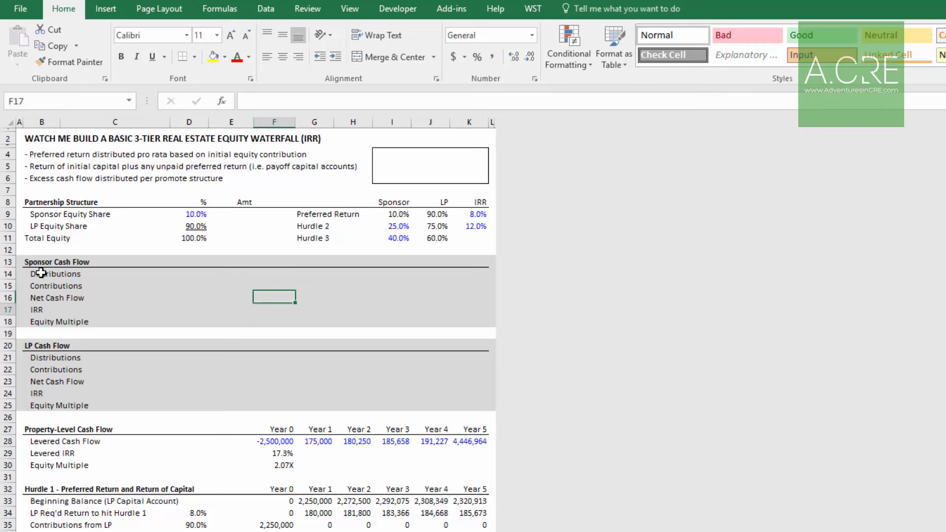
pyautogui.hotkey('ctrl', 'shift', 'Right')
pyautogui.hotkey('ctrl', 'c')
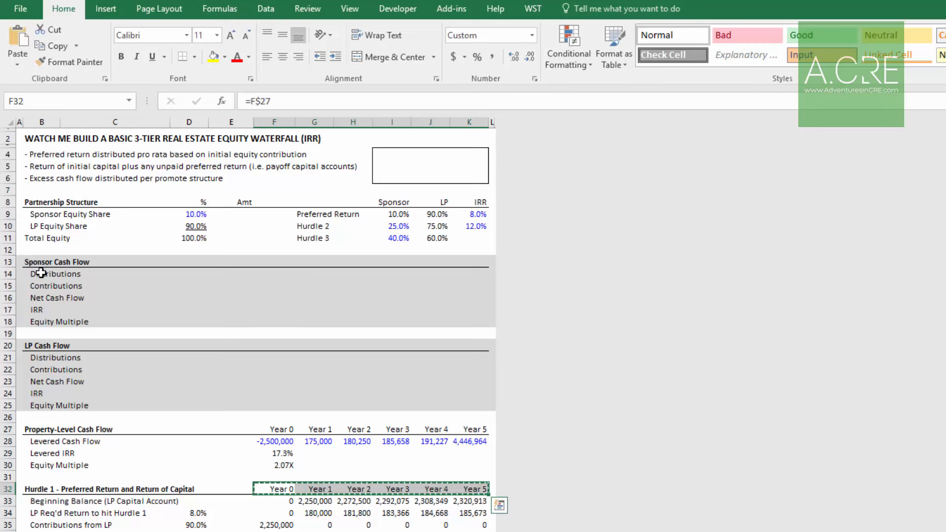
pyautogui.scroll(-3, 298, 455)
pyautogui.scroll(-3, 297, 454)
pyautogui.click(276, 470)
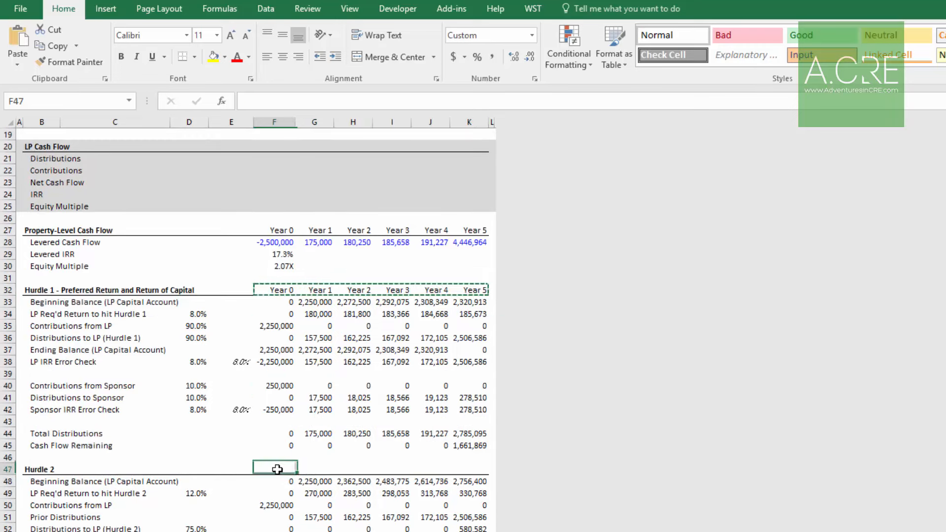
pyautogui.hotkey('ctrl', 'v')
pyautogui.scroll(-4, 288, 509)
pyautogui.click(288, 506)
pyautogui.hotkey('ctrl', 'v')
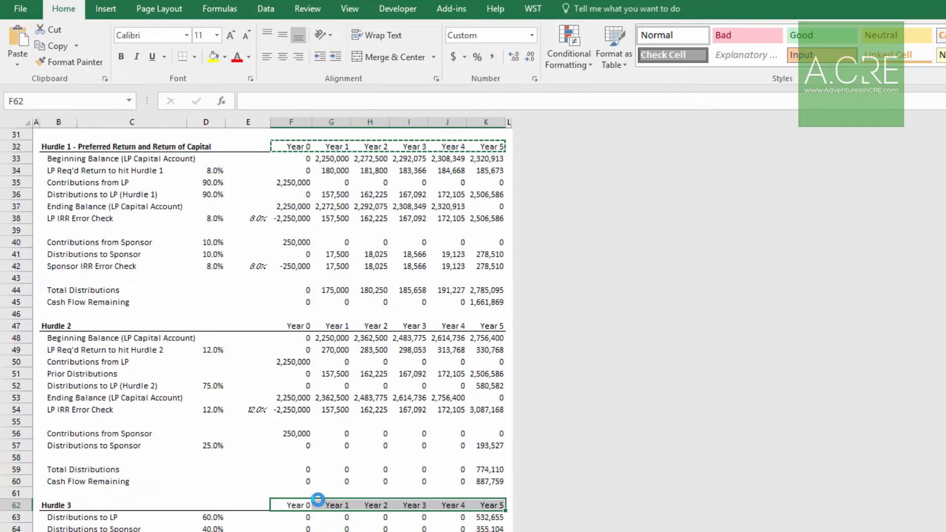
# Paste the copied Year 0 to Year 5 headers into the Sponsor Cash Flow row at F13 and the LP Cash Flow row at F20
pyautogui.scroll(10, 315, 494)
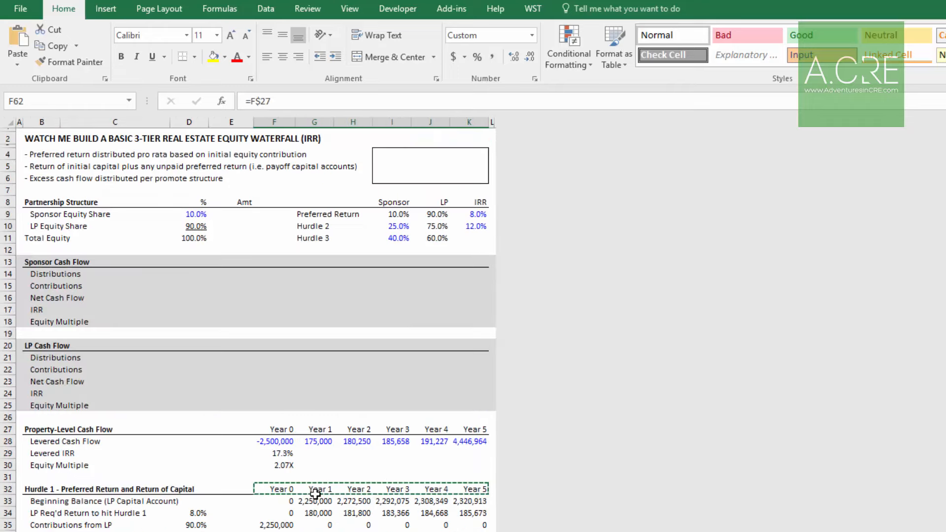
pyautogui.click(282, 263)
pyautogui.hotkey('ctrl', 'v')
pyautogui.press('Down')
pyautogui.press('Down')
pyautogui.press('Down')
pyautogui.press('Down')
pyautogui.press('Down')
pyautogui.press('Down')
pyautogui.press('Down')
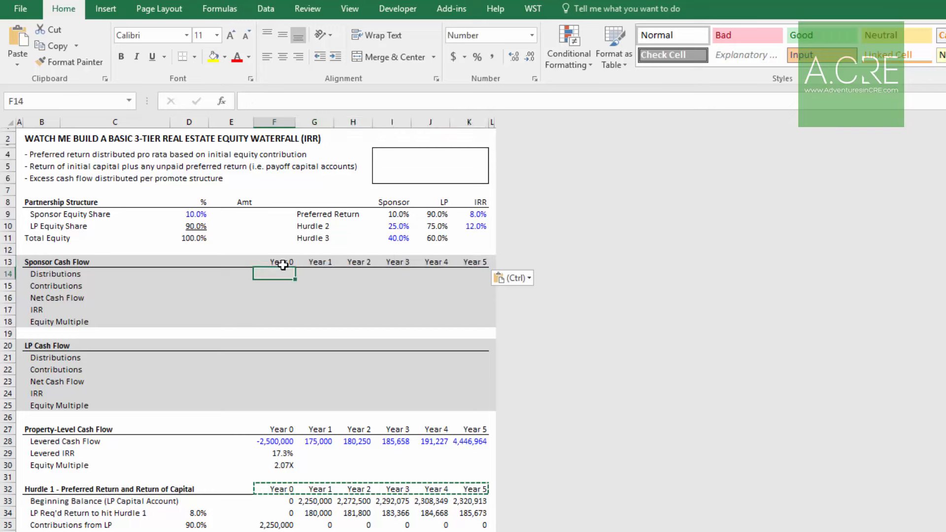
pyautogui.hotkey('ctrl', 'v')
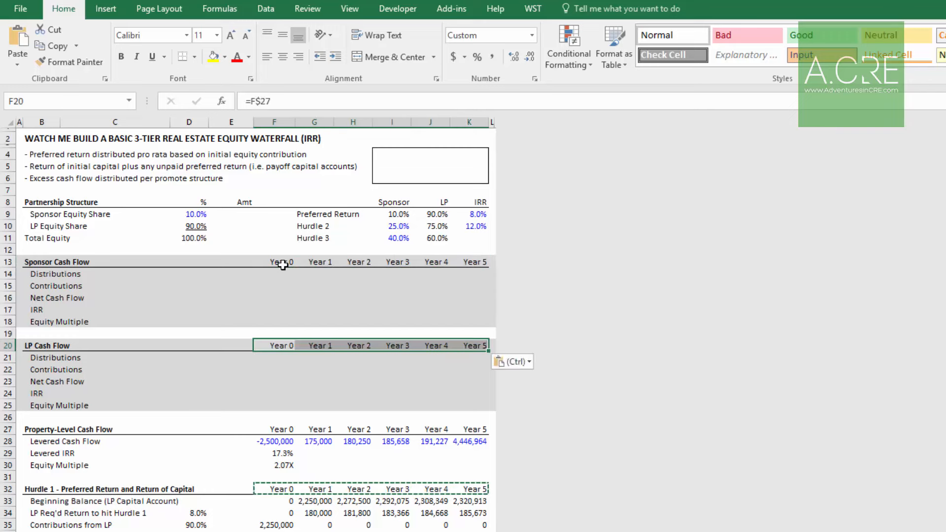
pyautogui.press('Escape')
# Calculate the Sponsor's Year 0 distributions in F14 by adding the Sponsor distributions of all three hurdles: =F41+F57+F64
pyautogui.press('Down')
pyautogui.press('Up')
pyautogui.press('Right')
pyautogui.press('Left')
pyautogui.press('Left')
pyautogui.press('Left')
pyautogui.press('Up')
pyautogui.press('Up')
pyautogui.press('Up')
pyautogui.press('Up')
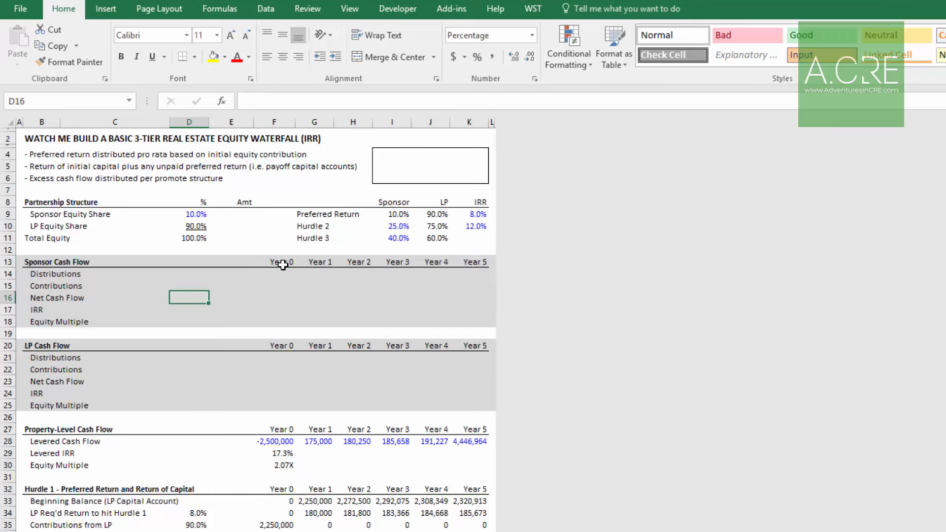
pyautogui.press('Right')
pyautogui.press('Right')
pyautogui.press('Up')
pyautogui.press('Up')
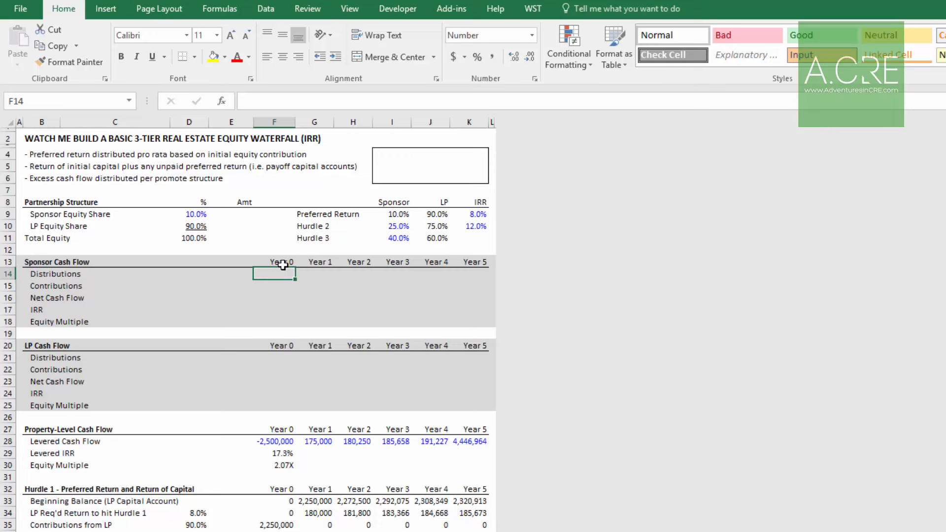
pyautogui.write('=')
pyautogui.press('Down')
pyautogui.press('Down')
pyautogui.press('Down')
pyautogui.press('Down')
pyautogui.press('Down')
pyautogui.press('Down')
pyautogui.press('Down')
pyautogui.press('Down')
pyautogui.press('Down')
pyautogui.press('Down')
pyautogui.press('Down')
pyautogui.press('Down')
pyautogui.press('Down')
pyautogui.press('Down')
pyautogui.press('Down')
pyautogui.press('Down')
pyautogui.press('Down')
pyautogui.press('Down')
pyautogui.press('Down')
pyautogui.press('Down')
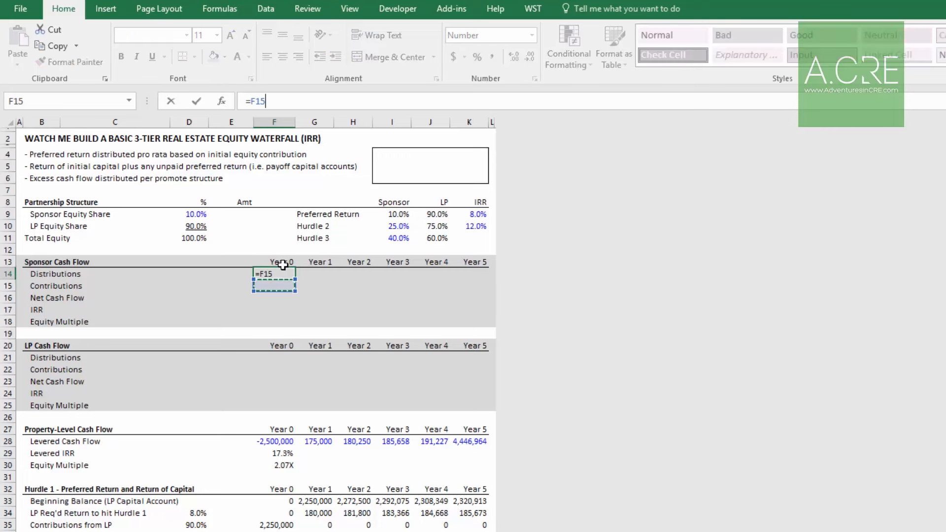
pyautogui.press('Down')
pyautogui.press('Down')
pyautogui.press('Down')
pyautogui.press('Down')
pyautogui.press('Down')
pyautogui.press('Down')
pyautogui.press('Down')
pyautogui.press('Down')
pyautogui.press('Down')
pyautogui.press('Down')
pyautogui.press('Down')
pyautogui.press('Down')
pyautogui.press('Down')
pyautogui.press('Down')
pyautogui.press('Down')
pyautogui.press('Down')
pyautogui.press('Down')
pyautogui.press('Down')
pyautogui.press('Down')
pyautogui.press('Down')
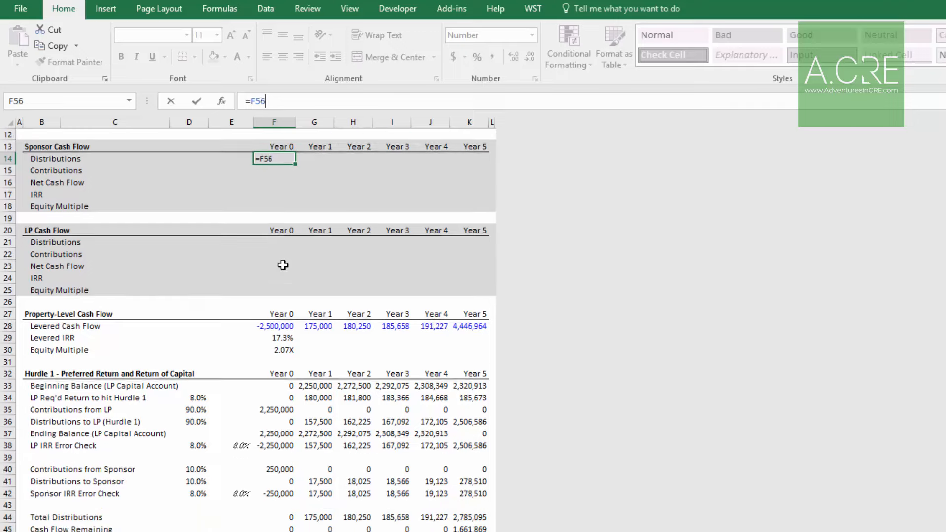
pyautogui.press('Down')
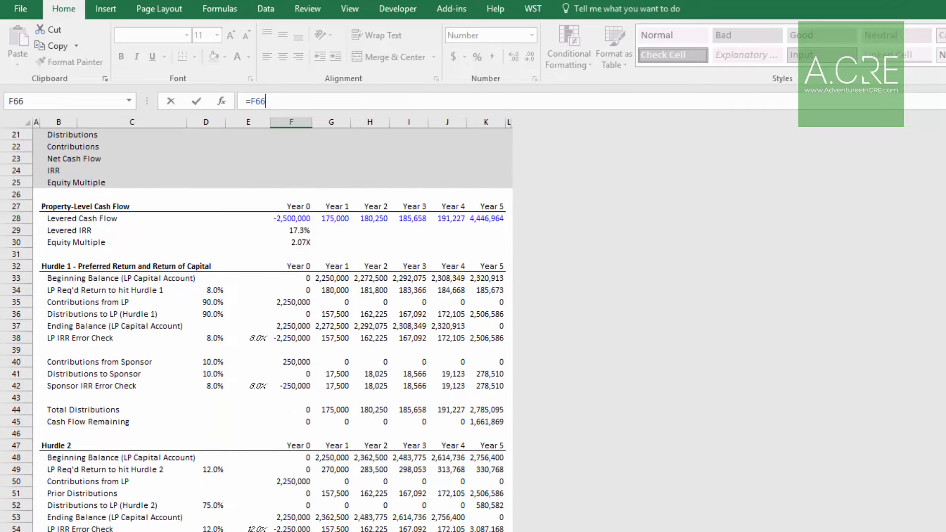
pyautogui.scroll(6, 256, 325)
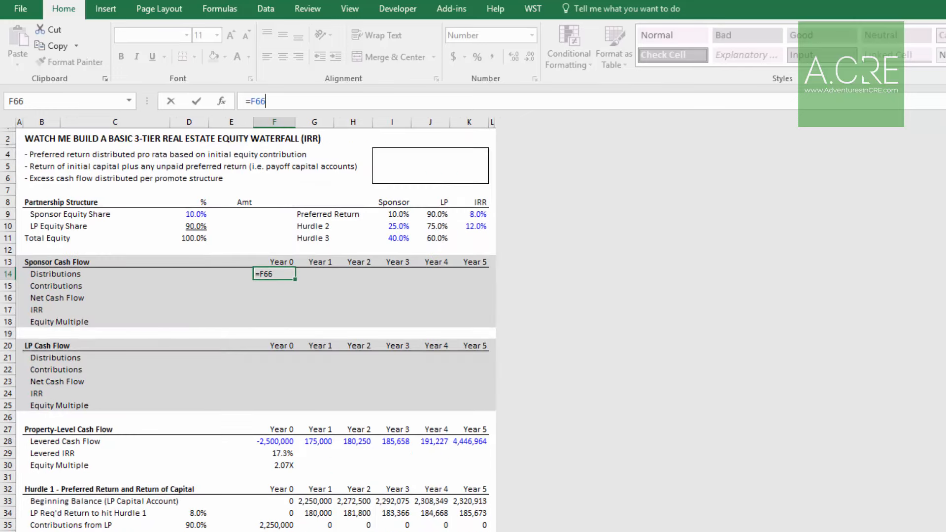
pyautogui.scroll(-3, 256, 326)
pyautogui.scroll(-2, 248, 329)
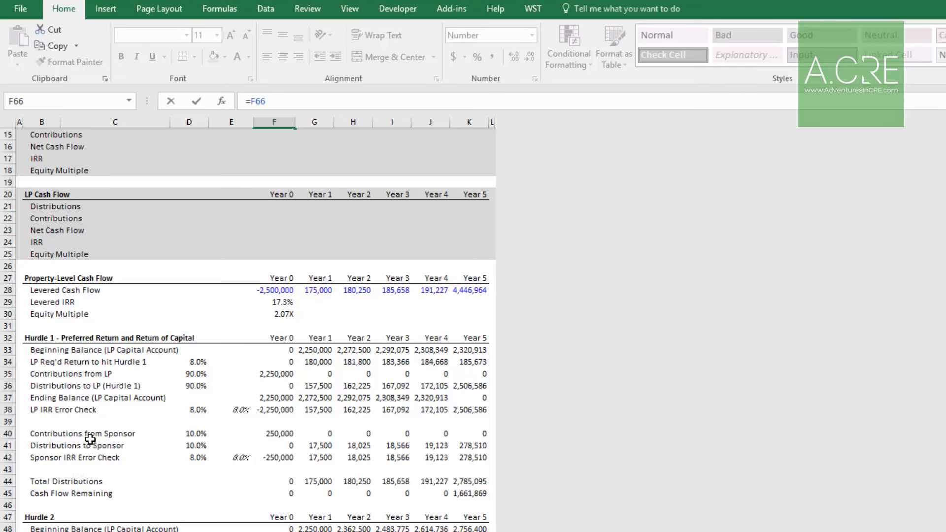
pyautogui.click(285, 445)
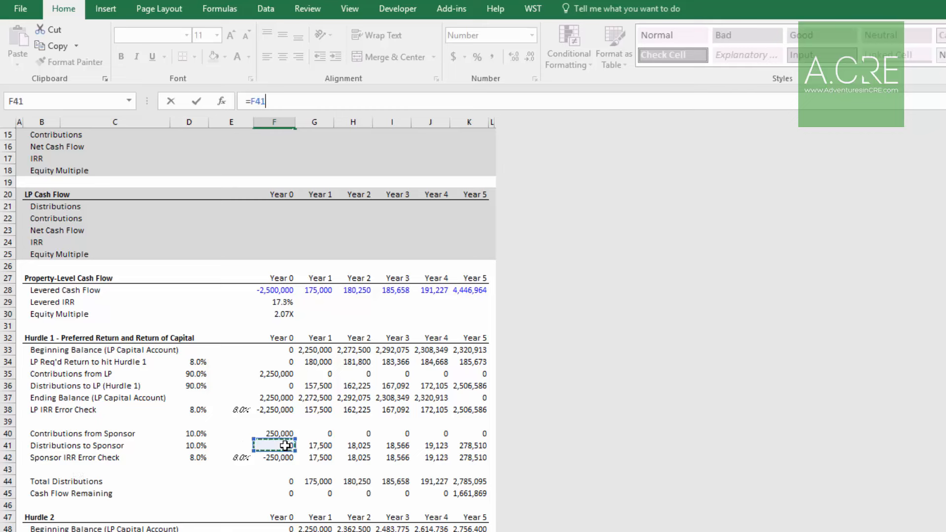
pyautogui.write('+F57')
pyautogui.scroll(4, 256, 330)
pyautogui.scroll(-3, 256, 330)
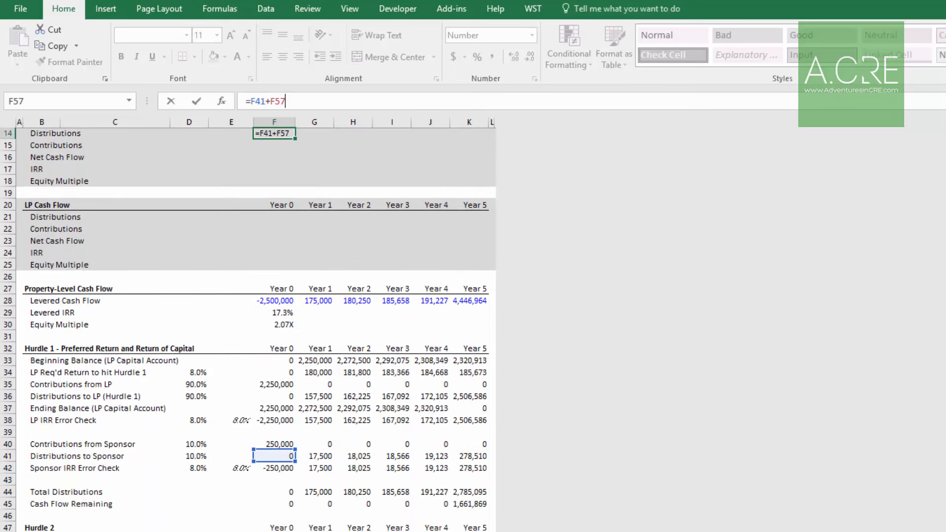
pyautogui.scroll(-3, 248, 325)
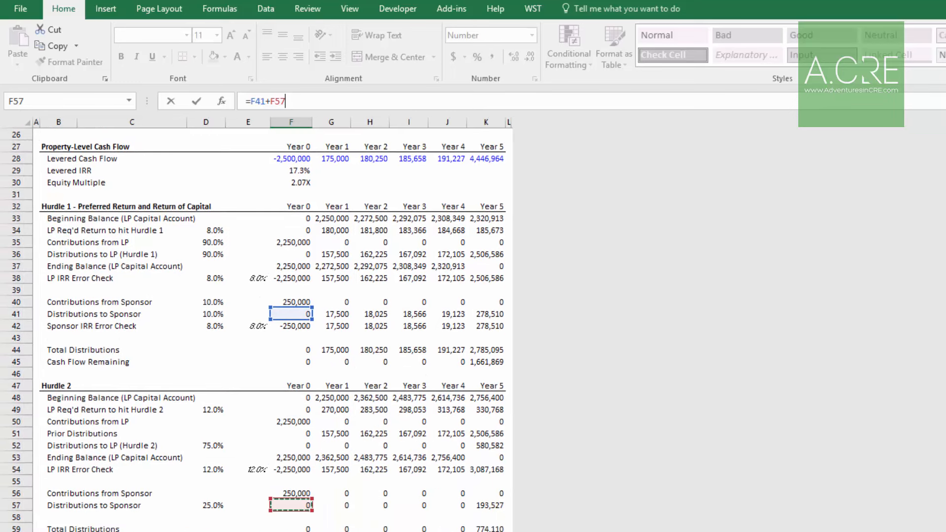
pyautogui.write('+')
pyautogui.press('Return')
pyautogui.scroll(3, 248, 325)
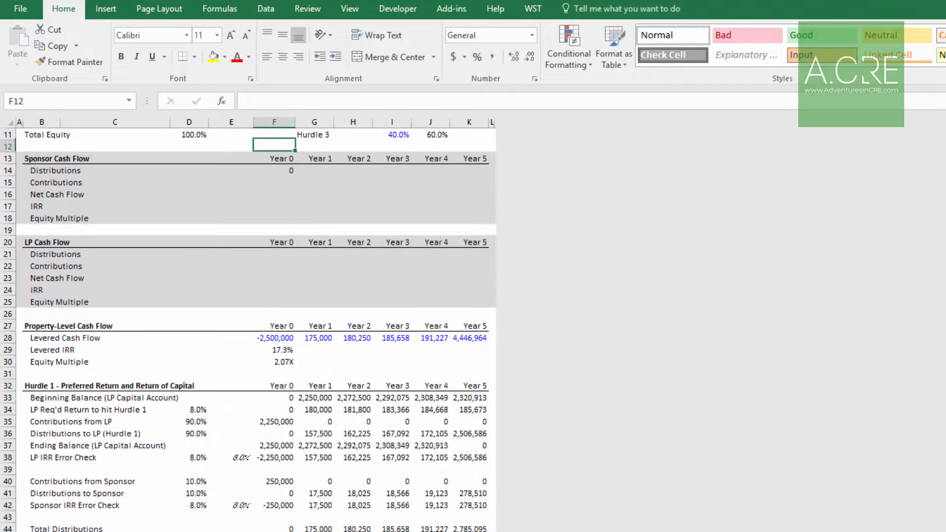
# Link the Sponsor's Year 0 contributions in F15 to the Hurdle 1 contributions from Sponsor in F40
pyautogui.write('=')
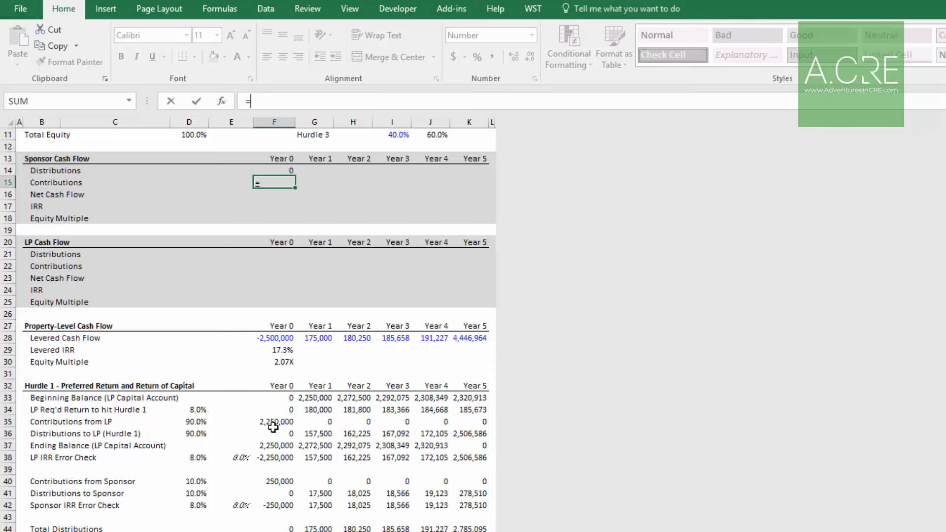
pyautogui.click(283, 483)
pyautogui.press('Return')
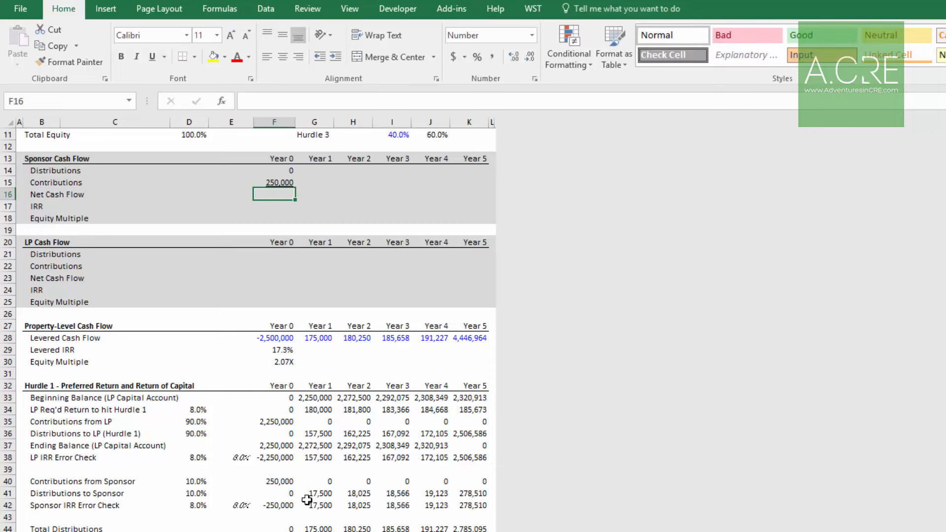
pyautogui.press('Up')
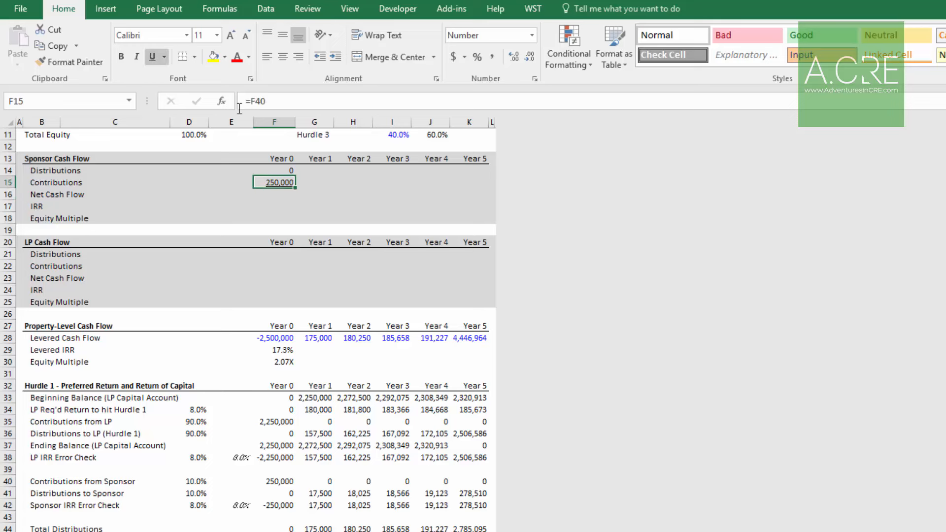
pyautogui.press('Down')
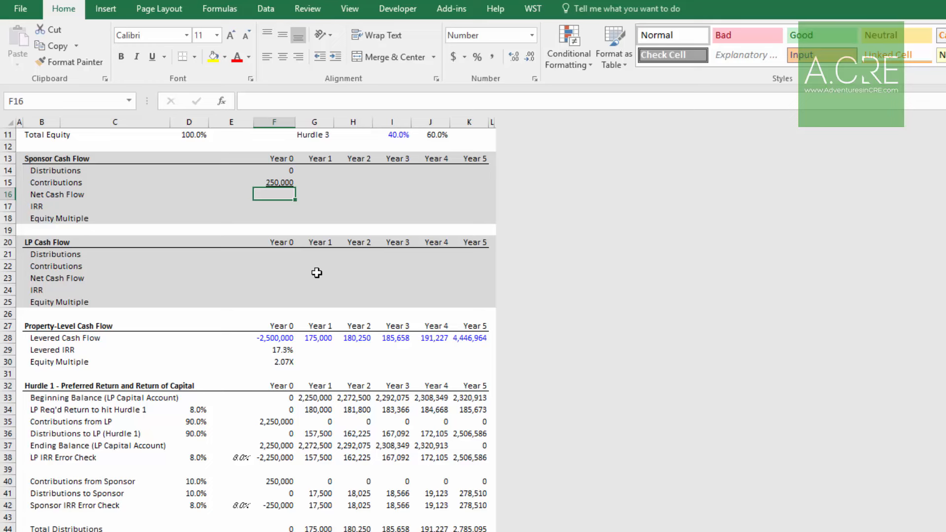
# Calculate the Sponsor's Year 0 net cash flow in F16 as =-F15+F14
pyautogui.write('=-')
pyautogui.press('Up')
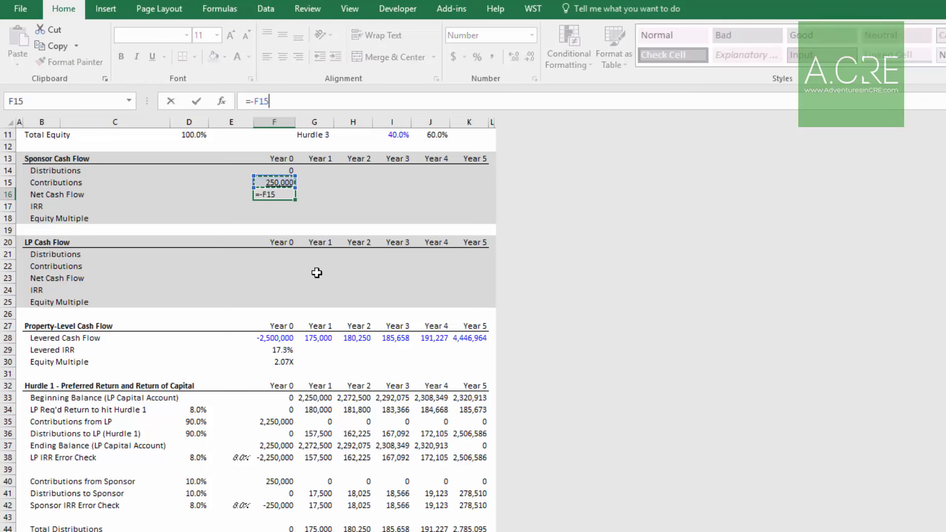
pyautogui.write('+')
pyautogui.press('Up')
pyautogui.press('Up')
pyautogui.press('Return')
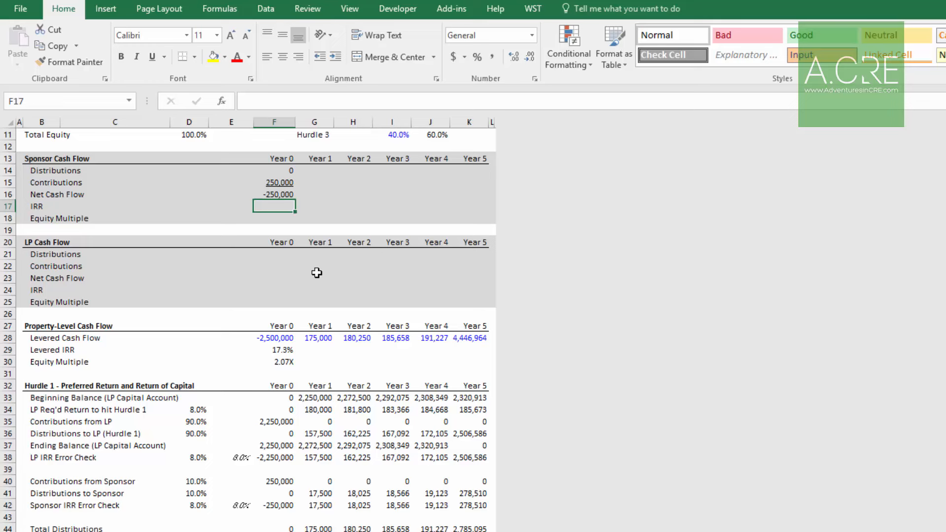
# Copy the Sponsor's Year 0 formulas in F14:F16 across Years 1 to 5 in G14:K16
pyautogui.press('Up')
pyautogui.press('Up')
pyautogui.press('Up')
pyautogui.hotkey('shift', 'Down')
pyautogui.hotkey('shift', 'Down')
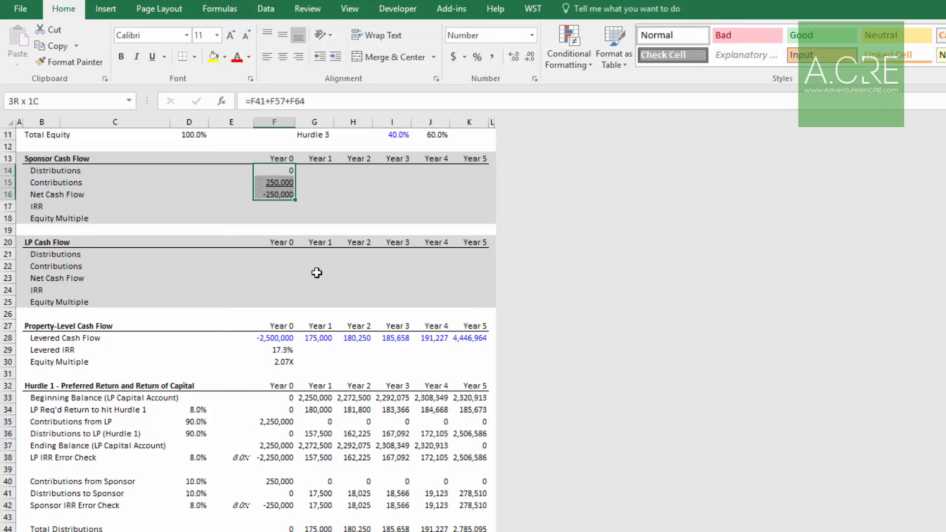
pyautogui.hotkey('ctrl', 'c')
pyautogui.press('Right')
pyautogui.hotkey('shift', 'Right')
pyautogui.hotkey('shift', 'Right')
pyautogui.hotkey('shift', 'Right')
pyautogui.hotkey('shift', 'Right')
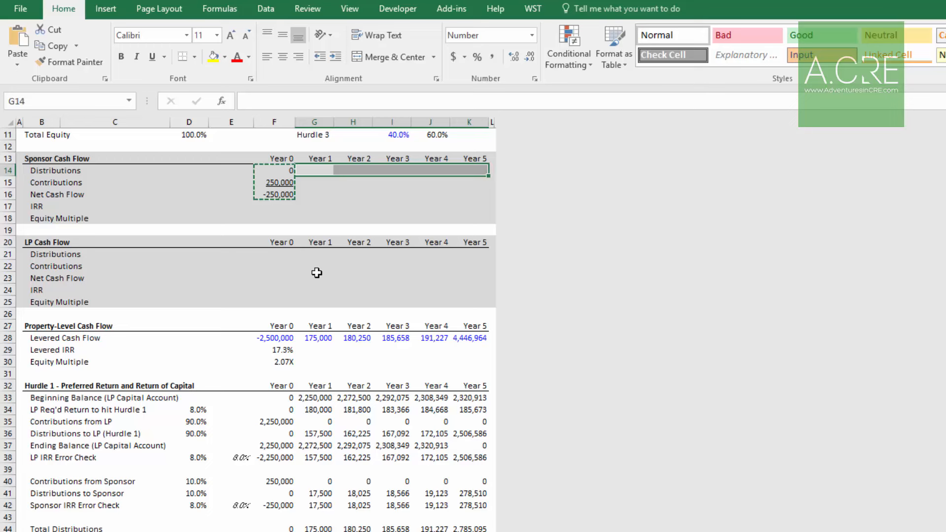
pyautogui.hotkey('shift', 'Down')
pyautogui.hotkey('shift', 'Down')
pyautogui.hotkey('ctrl', 'v')
pyautogui.press('Left')
pyautogui.press('Down')
pyautogui.press('Down')
pyautogui.press('Down')
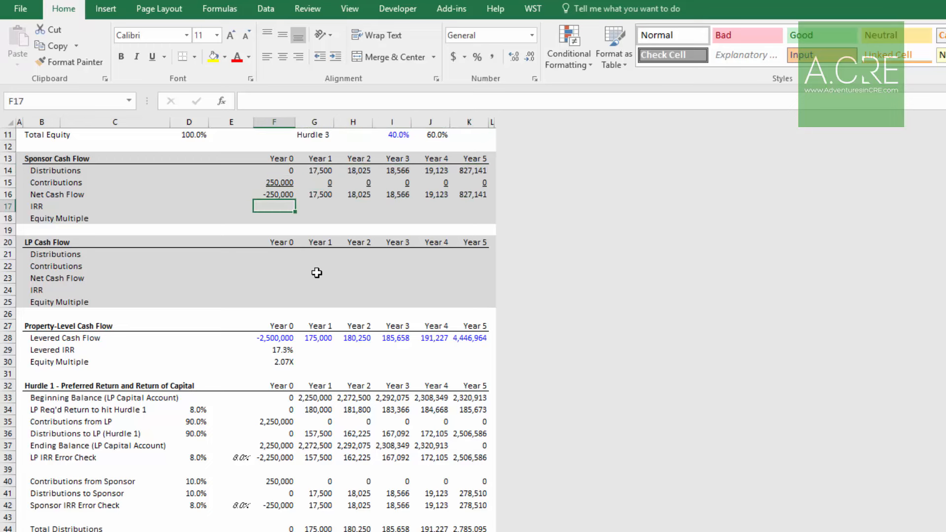
pyautogui.write('=IRR(')
pyautogui.press('Up')
pyautogui.hotkey('shift', 'Right')
pyautogui.hotkey('shift', 'Right')
pyautogui.hotkey('shift', 'Right')
pyautogui.hotkey('shift', 'Right')
pyautogui.hotkey('shift', 'Right')
pyautogui.press('Return')
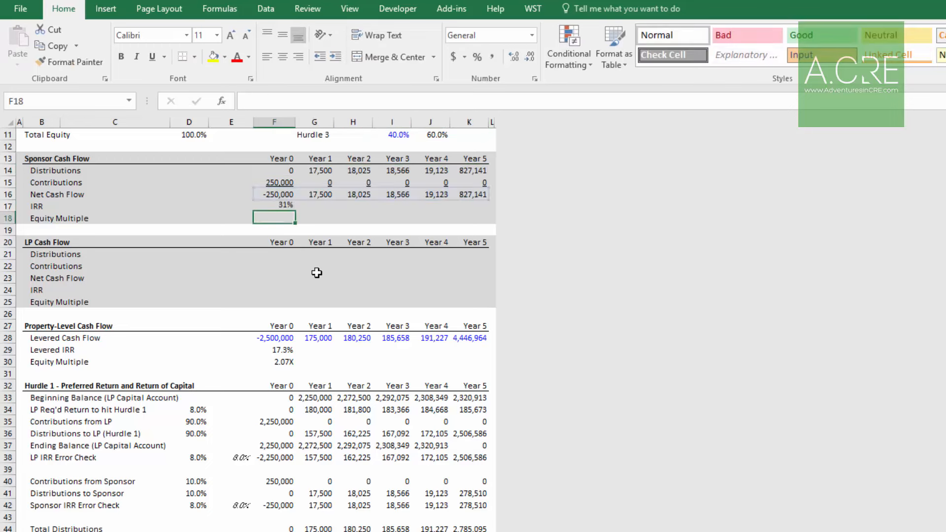
pyautogui.press('Up')
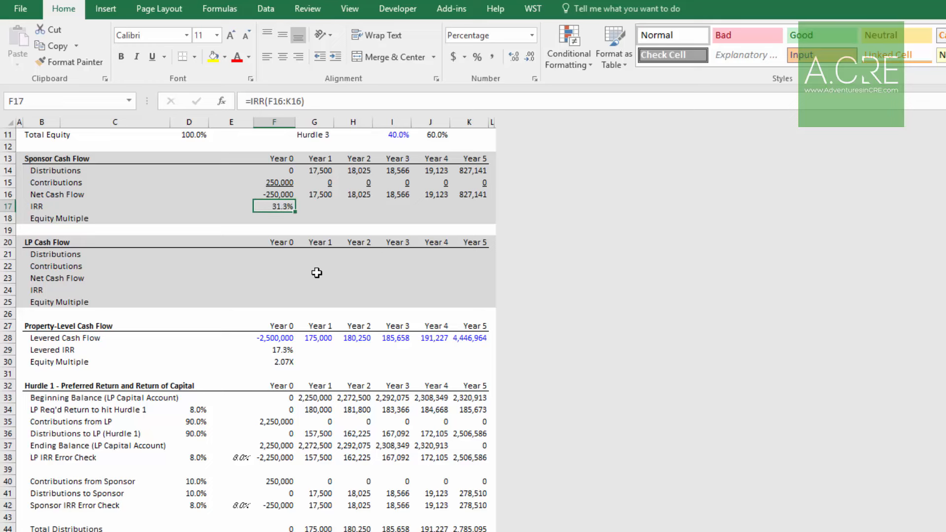
pyautogui.press('Delete')
# Total the Sponsor distributions in D14 with =SUM(F14:K14)
pyautogui.press('Left')
pyautogui.press('Left')
pyautogui.press('Left')
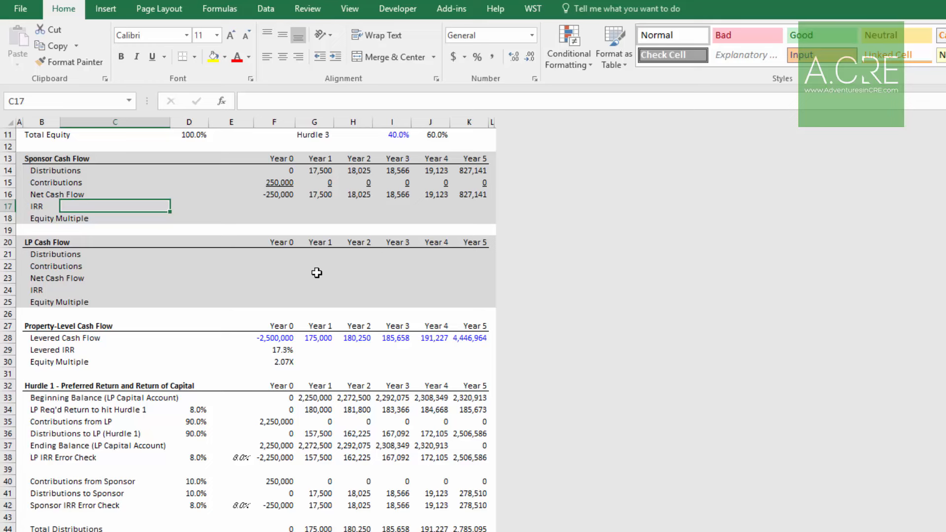
pyautogui.press('Up')
pyautogui.press('Up')
pyautogui.press('Up')
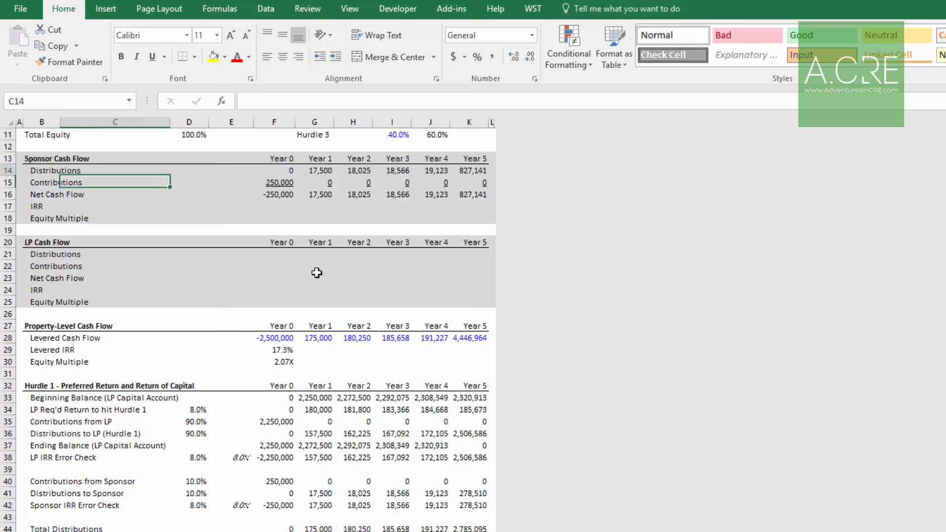
pyautogui.press('Right')
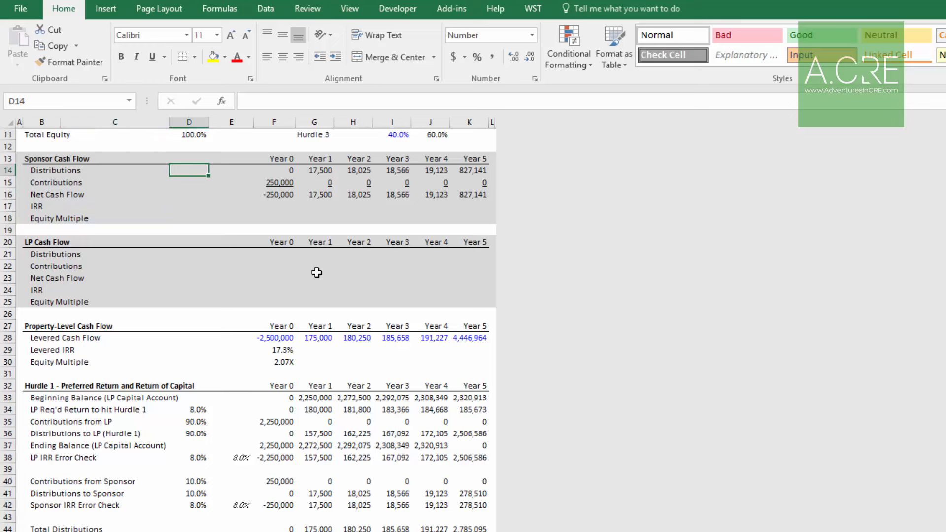
pyautogui.write('=sum(')
pyautogui.press('Right')
pyautogui.press('Right')
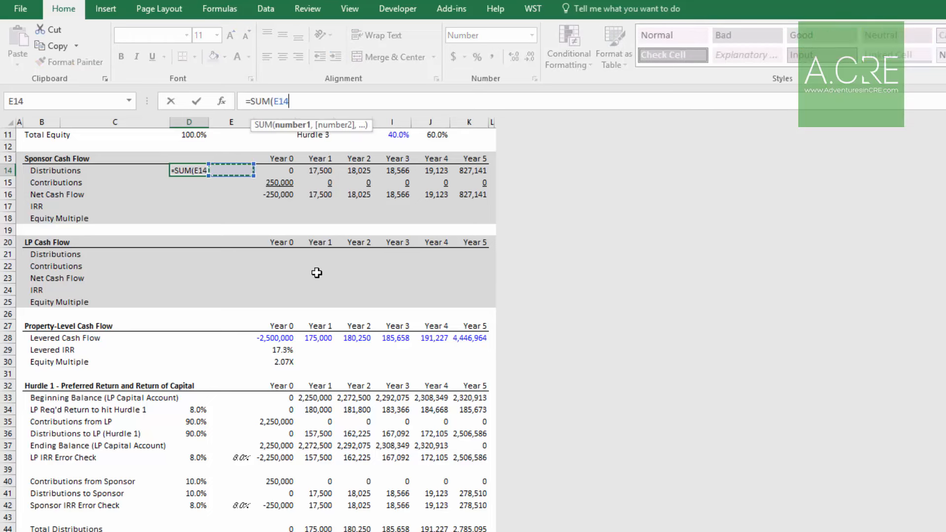
pyautogui.hotkey('ctrl', 'shift', 'Right')
pyautogui.press('Return')
pyautogui.press('Up')
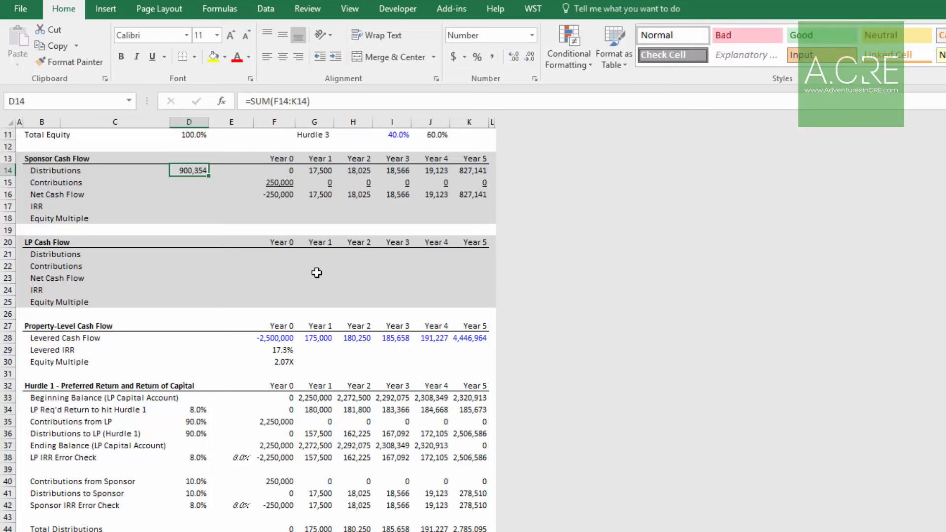
# Copy the distributions total in D14 to the Contributions row in D15, pasting only the formula
pyautogui.hotkey('ctrl', 'c')
pyautogui.press('Down')
pyautogui.hotkey('alt', 'h')
pyautogui.press('v')
pyautogui.press('f')
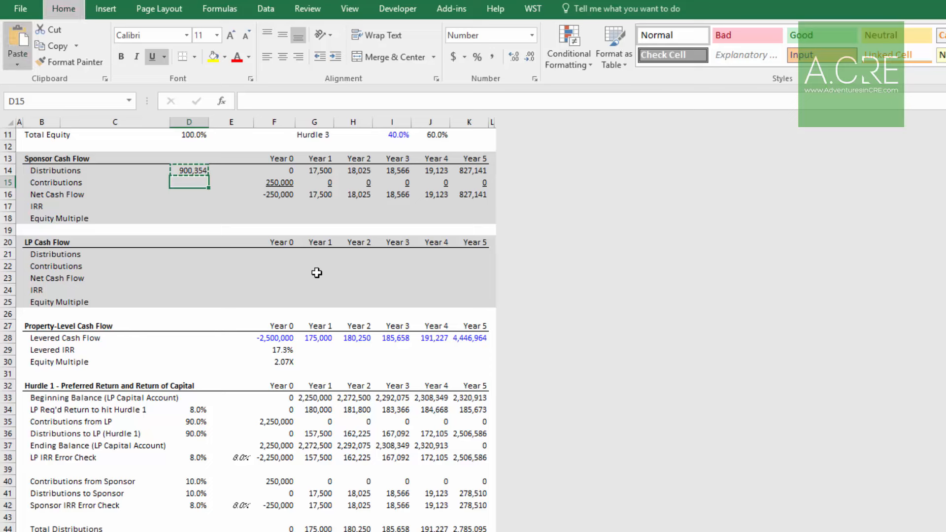
pyautogui.press('Escape')
pyautogui.press('Down')
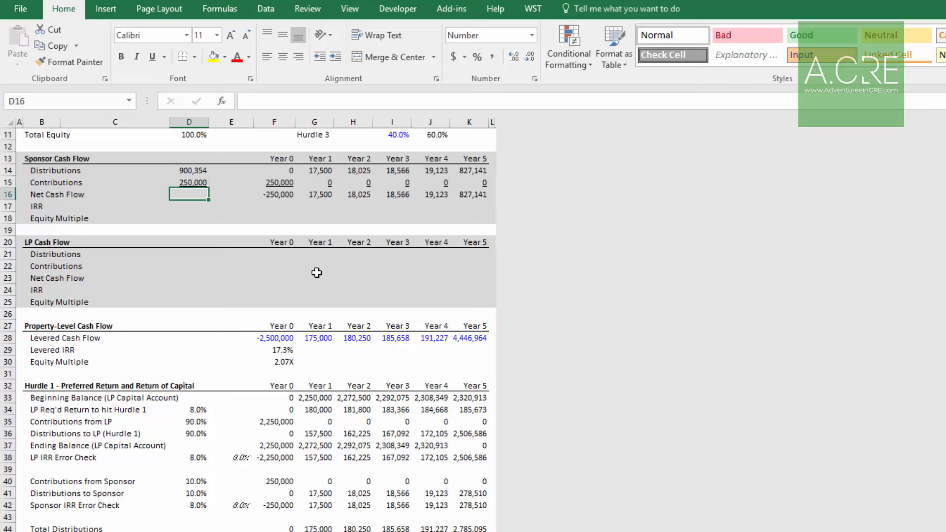
# Copy the net cash flow formula from F16 to the total column in D16, pasting only the formula
pyautogui.press('Right')
pyautogui.press('Right')
pyautogui.hotkey('ctrl', 'c')
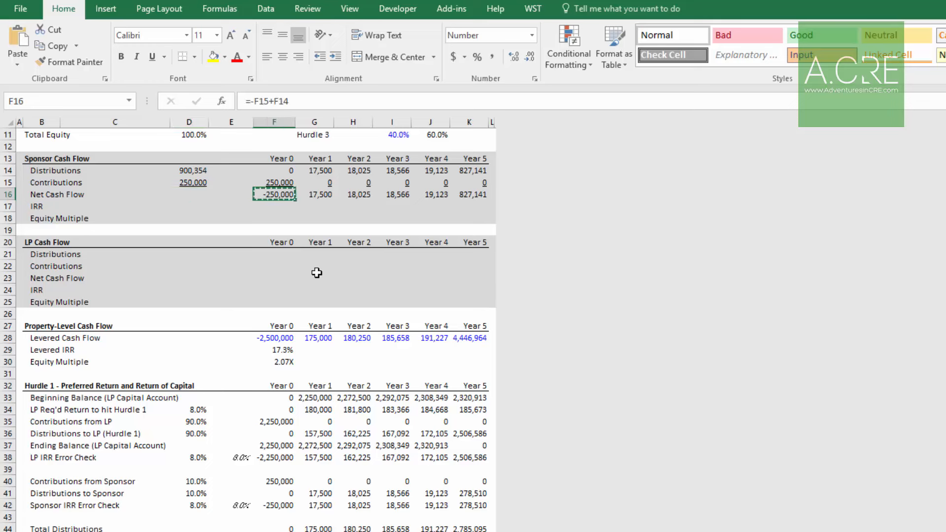
pyautogui.press('Left')
pyautogui.press('Left')
pyautogui.hotkey('alt', 'h')
pyautogui.press('v')
pyautogui.press('f')
pyautogui.press('Escape')
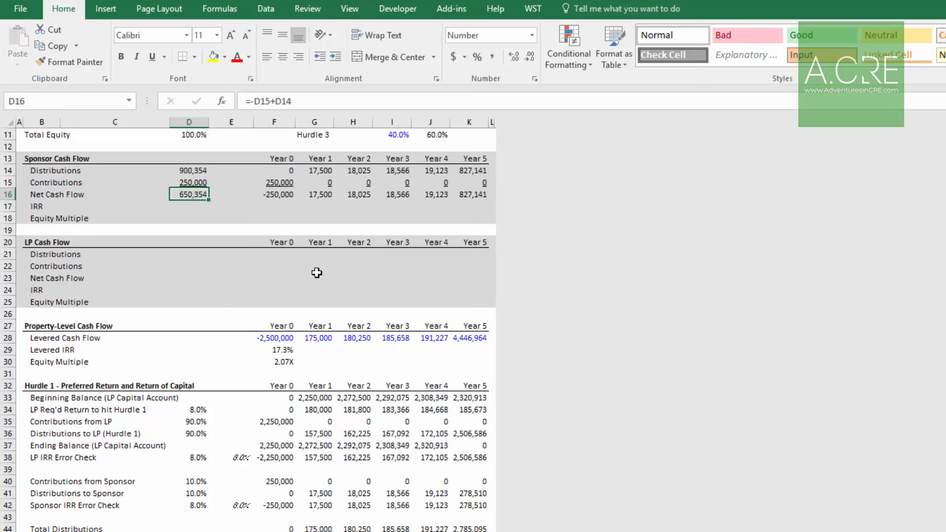
# Calculate the Sponsor IRR in D17 with =IRR(F16:K16)
pyautogui.press('Down')
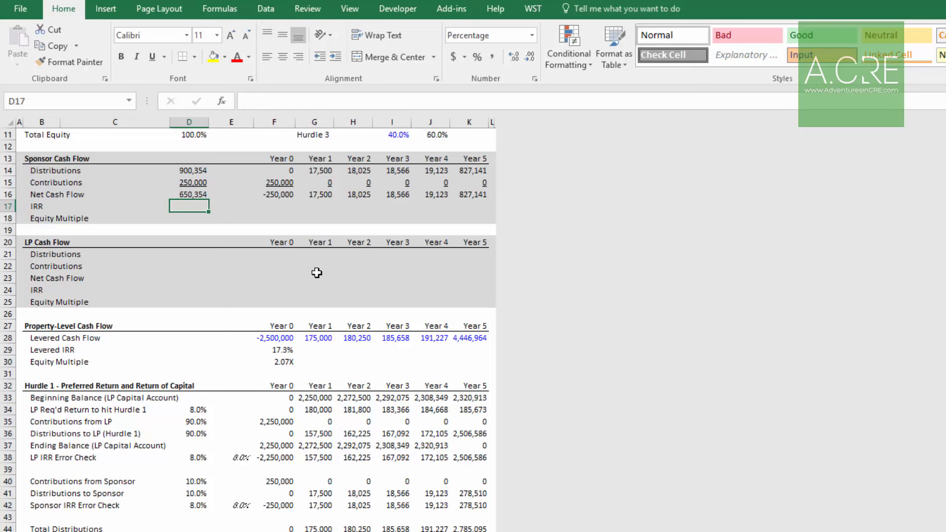
pyautogui.write('=irr')
pyautogui.press('Tab')
pyautogui.press('Up')
pyautogui.press('Right')
pyautogui.press('Right')
pyautogui.hotkey('ctrl', 'shift', 'Right')
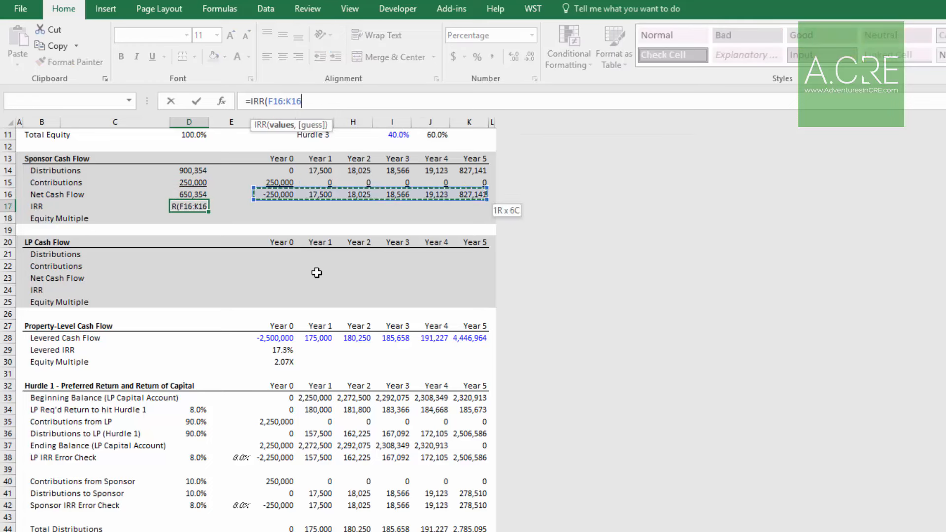
pyautogui.press('Return')
pyautogui.press('Up')
pyautogui.press('Down')
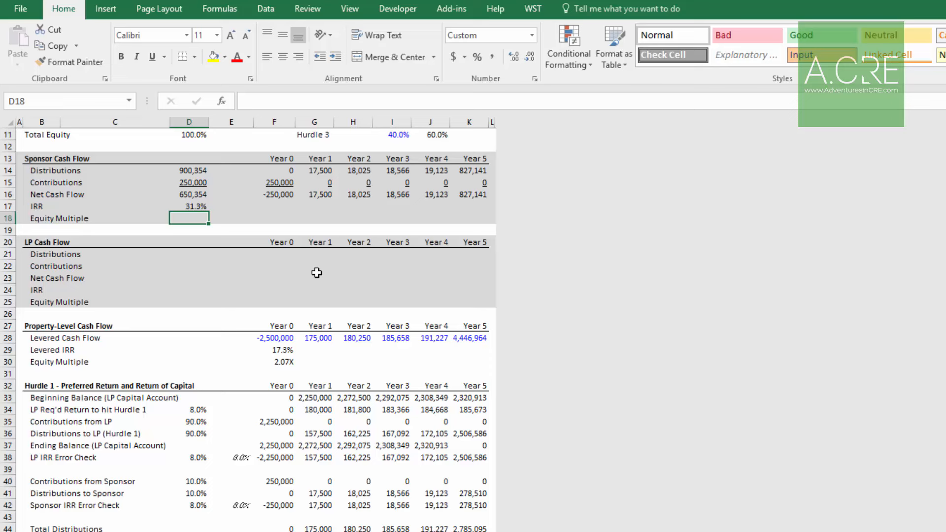
# Check the formula behind the property-level equity multiple in F30
pyautogui.write('=')
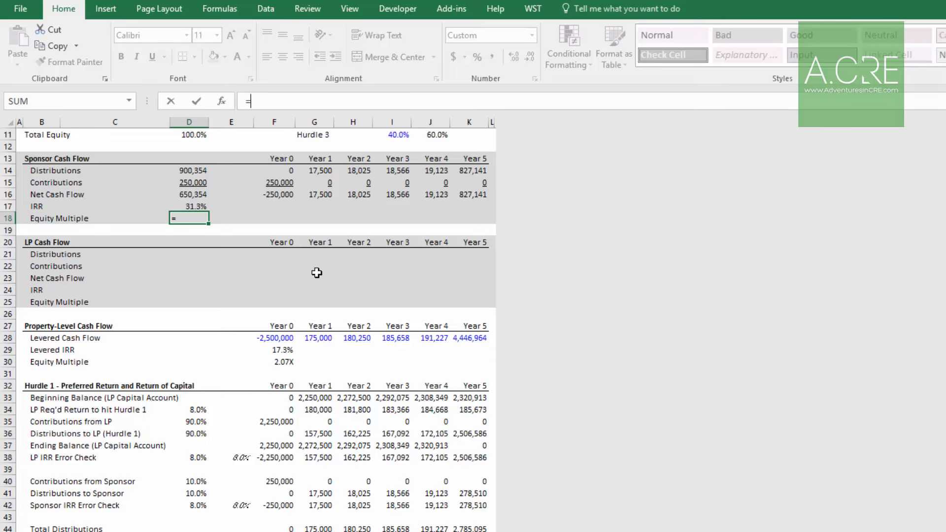
pyautogui.press('Escape')
pyautogui.click(282, 361)
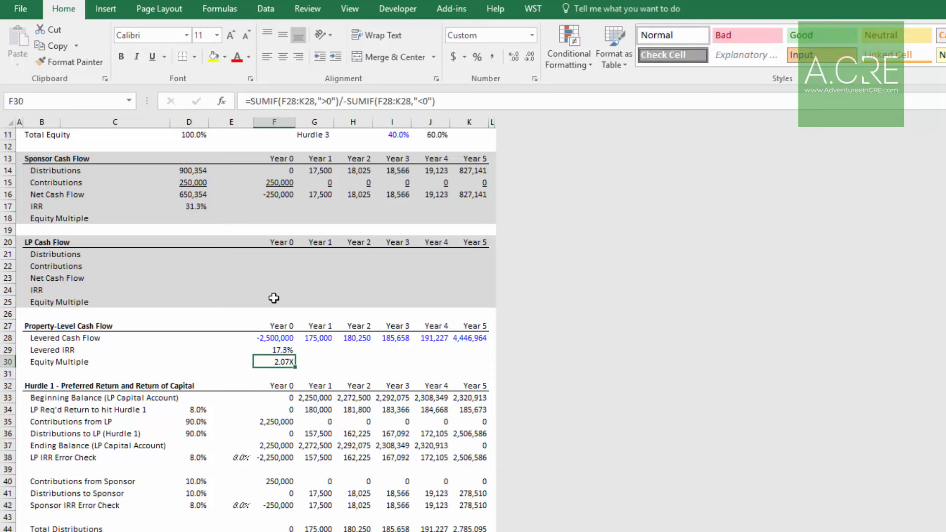
# Calculate the Sponsor equity multiple in D18 with =D14/D15
pyautogui.click(193, 218)
pyautogui.press('Up')
pyautogui.press('Up')
pyautogui.press('Up')
pyautogui.press('Up')
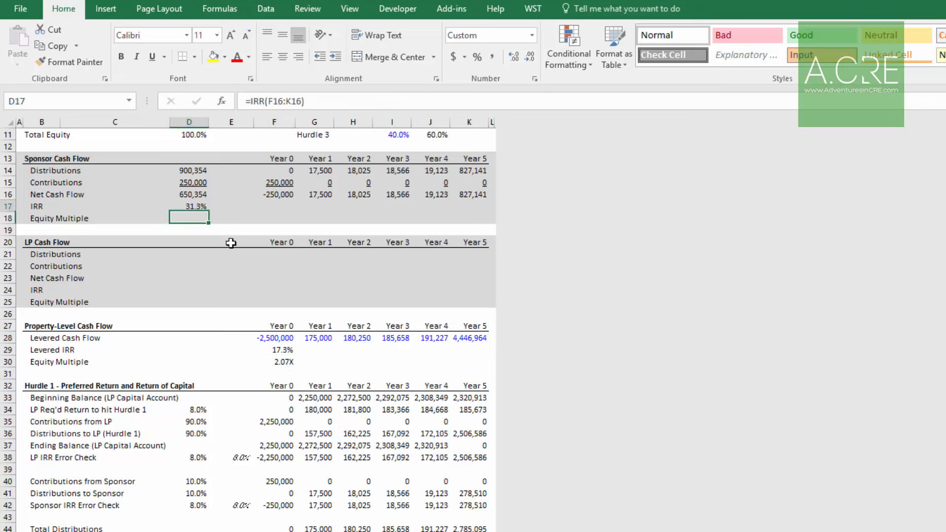
pyautogui.press('Down')
pyautogui.press('Down')
pyautogui.press('Down')
pyautogui.press('Down')
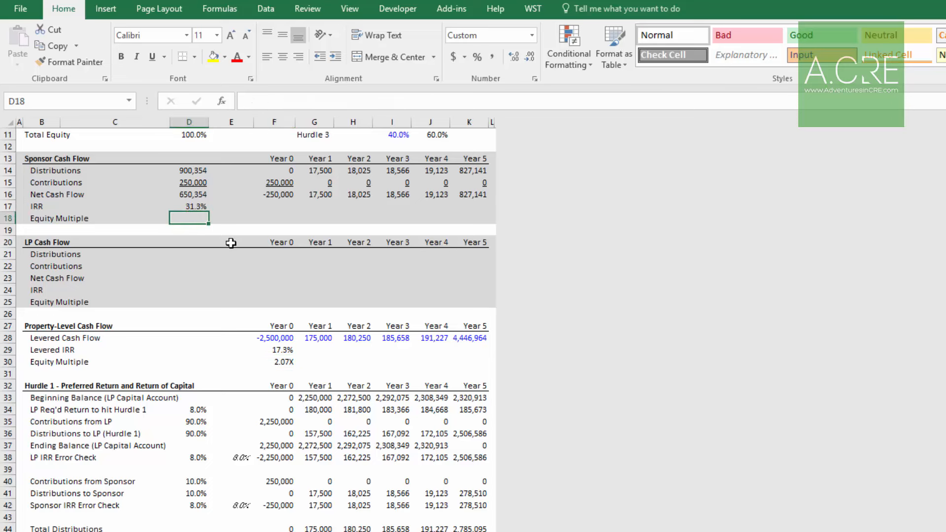
pyautogui.write('=')
pyautogui.press('Up')
pyautogui.press('Up')
pyautogui.press('Up')
pyautogui.press('Up')
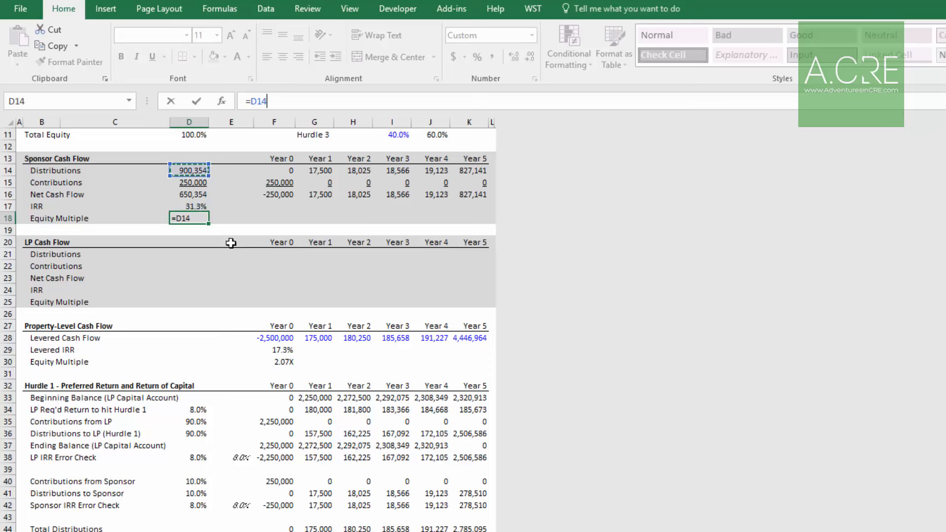
pyautogui.write('/')
pyautogui.press('Up')
pyautogui.press('Up')
pyautogui.press('Up')
pyautogui.press('Return')
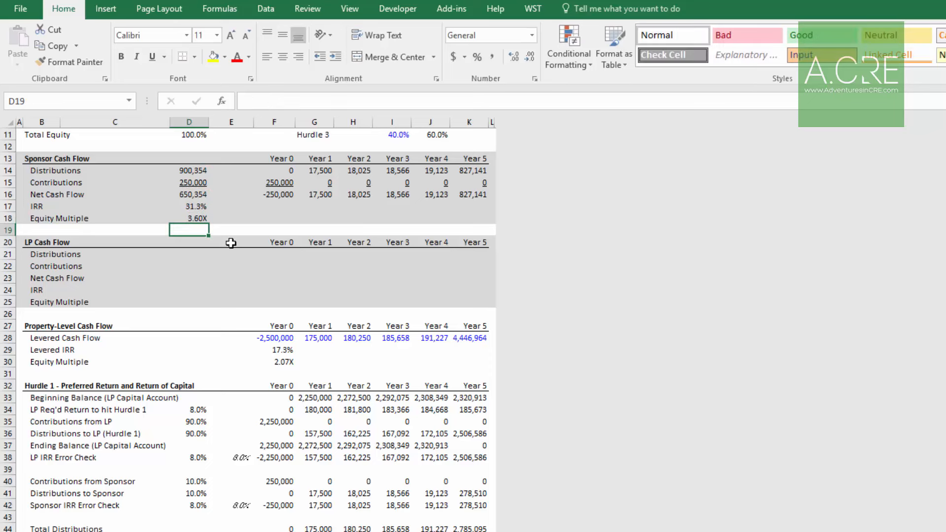
pyautogui.press('Up')
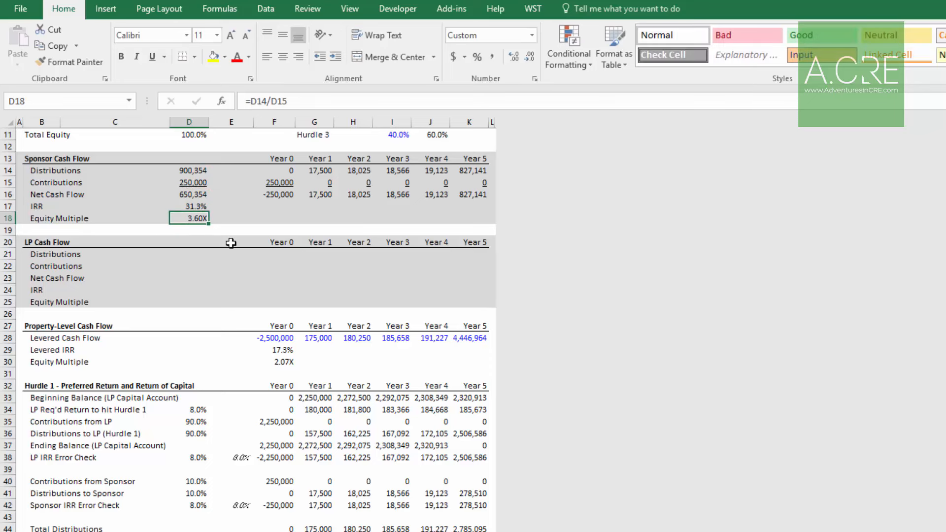
# Copy the Sponsor summary formulas in D14:D18 to the LP Cash Flow section at D21:D25
pyautogui.press('Up')
pyautogui.press('Up')
pyautogui.press('Up')
pyautogui.press('Up')
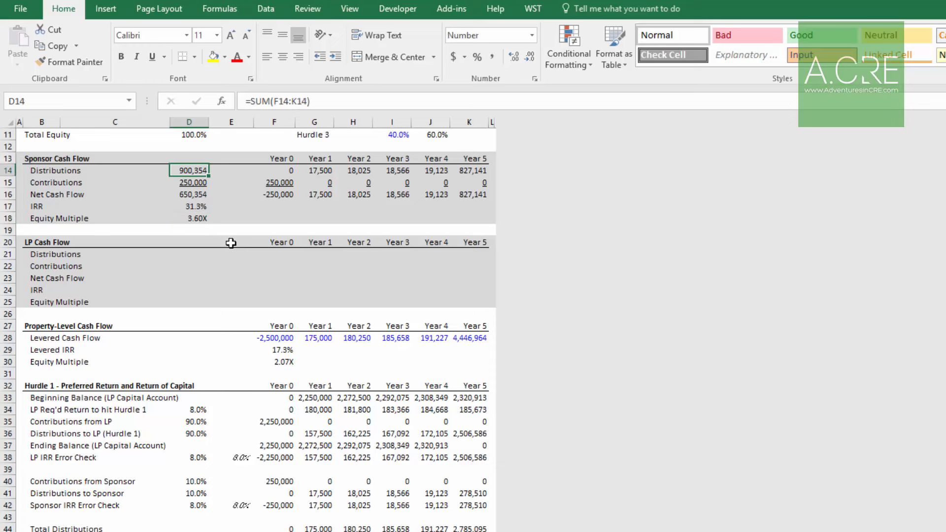
pyautogui.hotkey('shift', 'Down')
pyautogui.hotkey('shift', 'Down')
pyautogui.hotkey('shift', 'Down')
pyautogui.hotkey('shift', 'Down')
pyautogui.hotkey('ctrl', 'c')
pyautogui.press('Down')
pyautogui.press('Down')
pyautogui.press('Down')
pyautogui.press('Down')
pyautogui.press('Down')
pyautogui.press('Down')
pyautogui.press('Down')
pyautogui.press('Down')
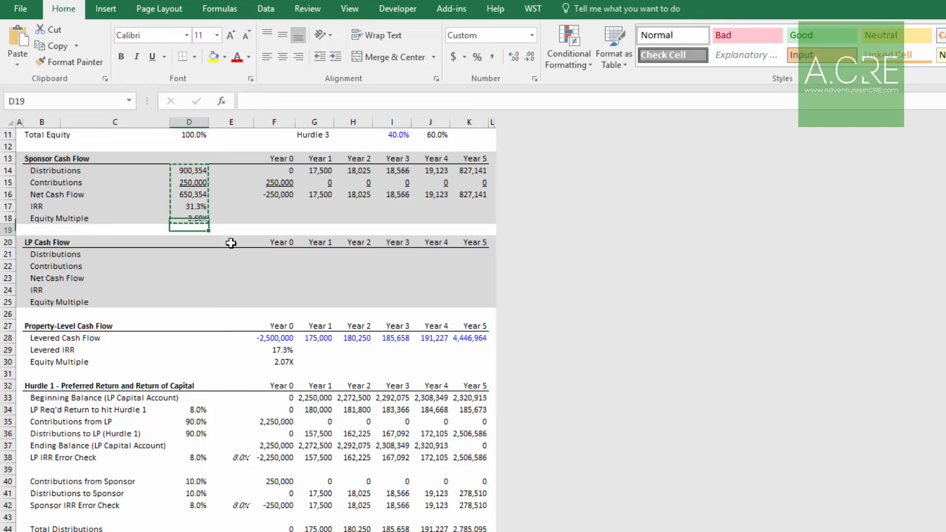
pyautogui.press('Up')
pyautogui.hotkey('ctrl', 'v')
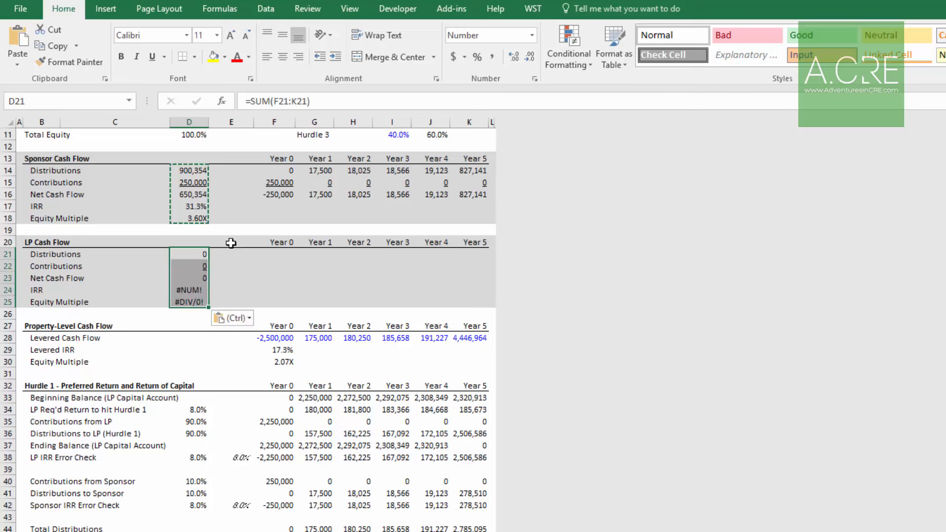
pyautogui.press('Escape')
# Sum the LP's Year 0 distributions from all three hurdles in F21 with =F36+F52+F63
pyautogui.press('Right')
pyautogui.press('Right')
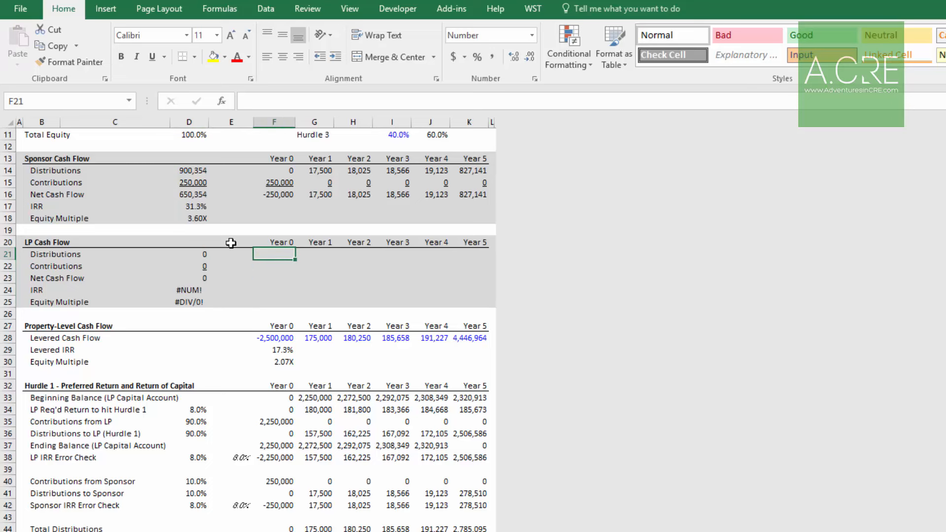
pyautogui.write('=')
pyautogui.press('Down')
pyautogui.press('Down')
pyautogui.press('Down')
pyautogui.press('Down')
pyautogui.press('Down')
pyautogui.press('Down')
pyautogui.press('Down')
pyautogui.press('Down')
pyautogui.press('Down')
pyautogui.press('Down')
pyautogui.press('Down')
pyautogui.press('Down')
pyautogui.press('Down')
pyautogui.press('Down')
pyautogui.press('Down')
pyautogui.press('Down')
pyautogui.press('Down')
pyautogui.press('Down')
pyautogui.press('Down')
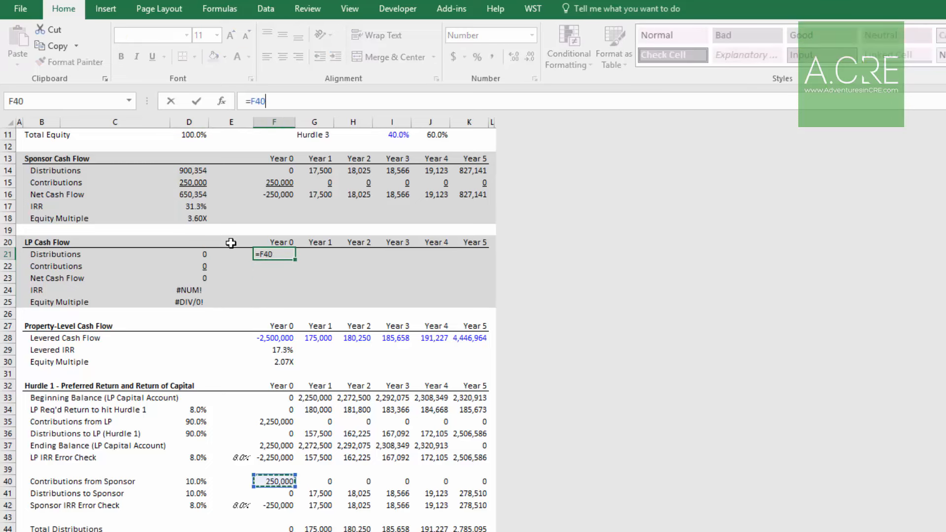
pyautogui.press('Up')
pyautogui.press('Up')
pyautogui.press('Up')
pyautogui.press('Up')
pyautogui.write('+')
pyautogui.press('Down')
pyautogui.press('Down')
pyautogui.press('Down')
pyautogui.press('Down')
pyautogui.press('Down')
pyautogui.press('Down')
pyautogui.press('Down')
pyautogui.press('Down')
pyautogui.press('Down')
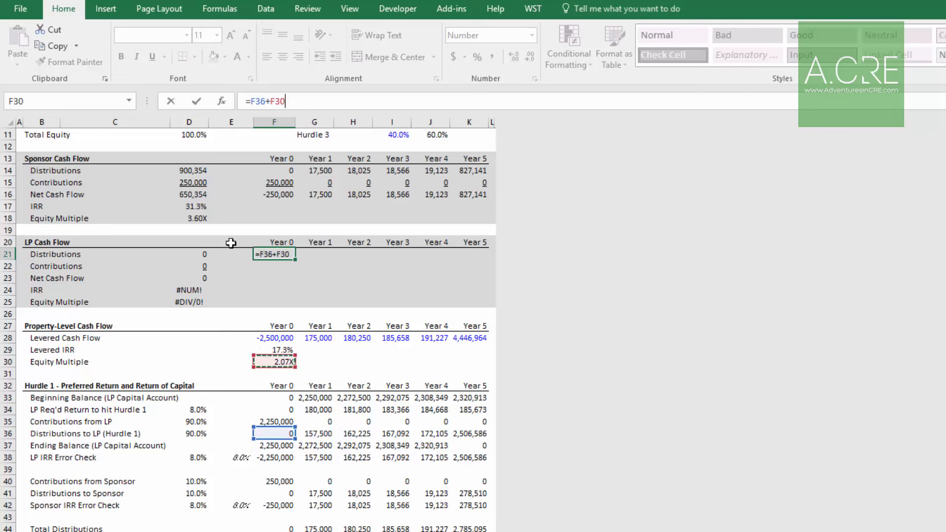
pyautogui.press('Down')
pyautogui.press('Down')
pyautogui.press('Down')
pyautogui.press('Down')
pyautogui.press('Down')
pyautogui.press('Down')
pyautogui.press('Down')
pyautogui.press('Down')
pyautogui.press('Down')
pyautogui.press('Down')
pyautogui.press('Down')
pyautogui.press('Down')
pyautogui.press('Down')
pyautogui.press('Down')
pyautogui.press('Down')
pyautogui.press('Down')
pyautogui.press('Down')
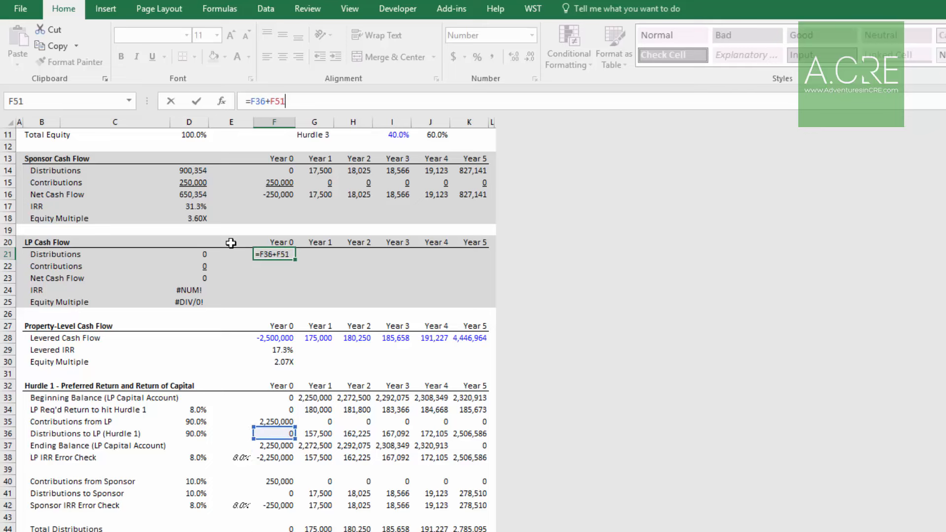
pyautogui.write('+')
pyautogui.press('Down')
pyautogui.press('Down')
pyautogui.press('Down')
pyautogui.press('Down')
pyautogui.press('Down')
pyautogui.press('Down')
pyautogui.press('Down')
pyautogui.press('Down')
pyautogui.press('Down')
pyautogui.press('Down')
pyautogui.press('Down')
pyautogui.press('Down')
pyautogui.press('Down')
pyautogui.press('Down')
pyautogui.press('Down')
pyautogui.press('Down')
pyautogui.press('Down')
pyautogui.press('Down')
pyautogui.press('Down')
pyautogui.press('Down')
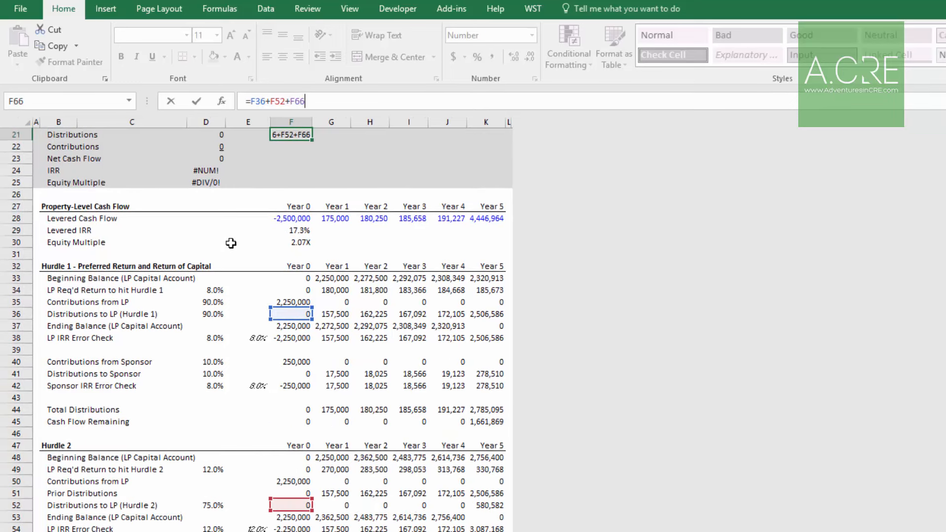
pyautogui.press('Return')
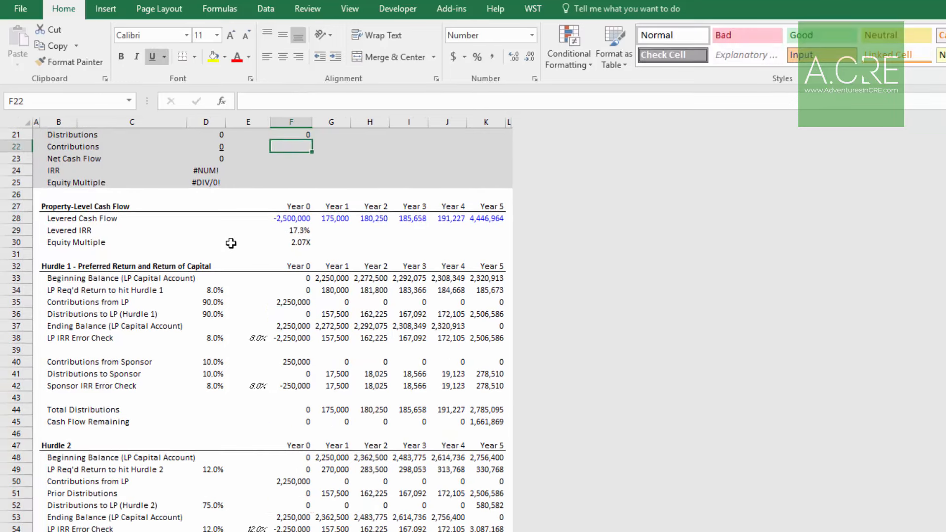
# Link the LP's Year 0 contributions in F22 to the Hurdle 1 LP contributions with =F35
pyautogui.press('Up')
pyautogui.press('Up')
pyautogui.press('Down')
pyautogui.press('Down')
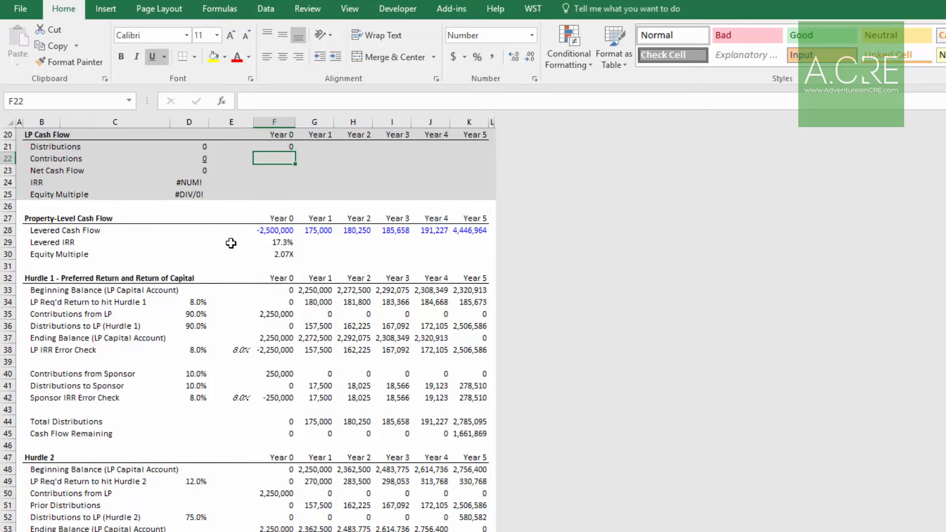
pyautogui.write('=')
pyautogui.press('Down')
pyautogui.press('Down')
pyautogui.press('Down')
pyautogui.press('Down')
pyautogui.press('Down')
pyautogui.press('Down')
pyautogui.press('Down')
pyautogui.press('Down')
pyautogui.press('Down')
pyautogui.press('Down')
pyautogui.press('Down')
pyautogui.press('Down')
pyautogui.press('Down')
pyautogui.press('Down')
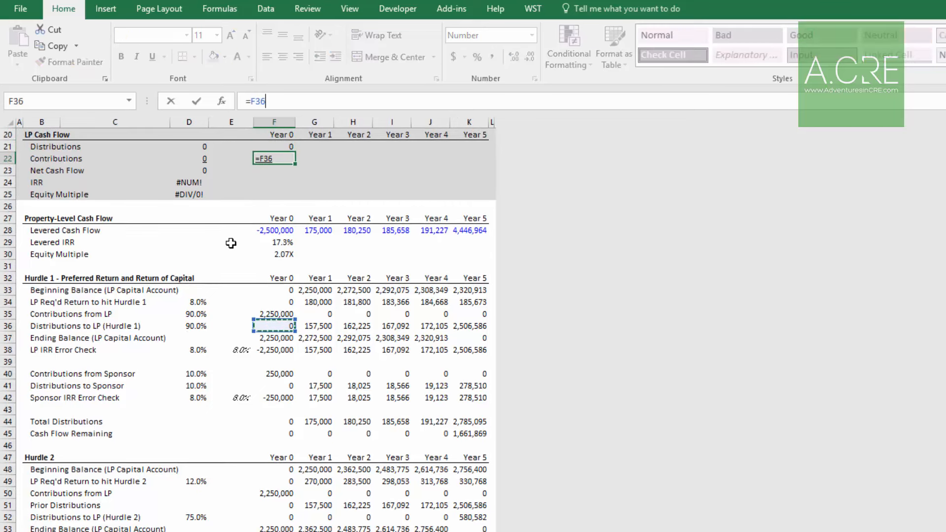
pyautogui.press('Up')
pyautogui.press('Return')
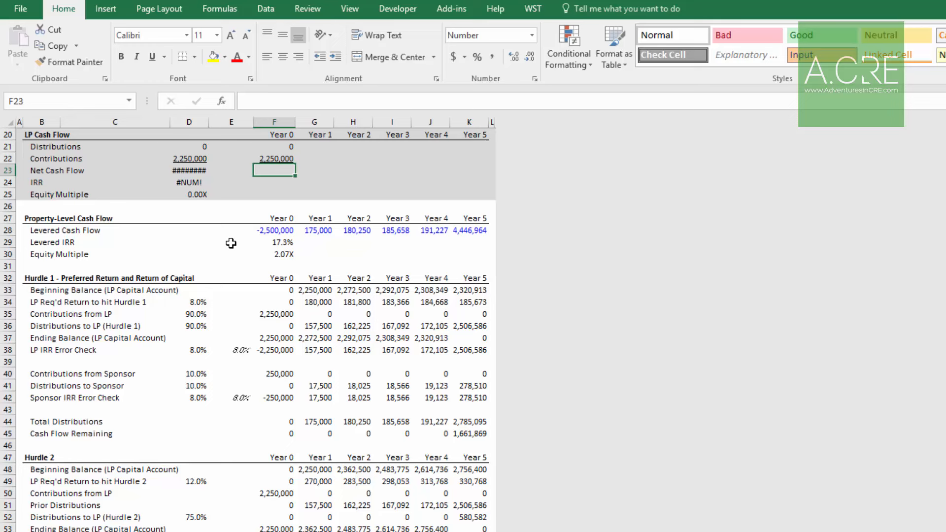
# Copy the LP net cash flow formula from D23 to the Year 0 column in F23
pyautogui.press('Left')
pyautogui.press('Left')
pyautogui.hotkey('ctrl', 'c')
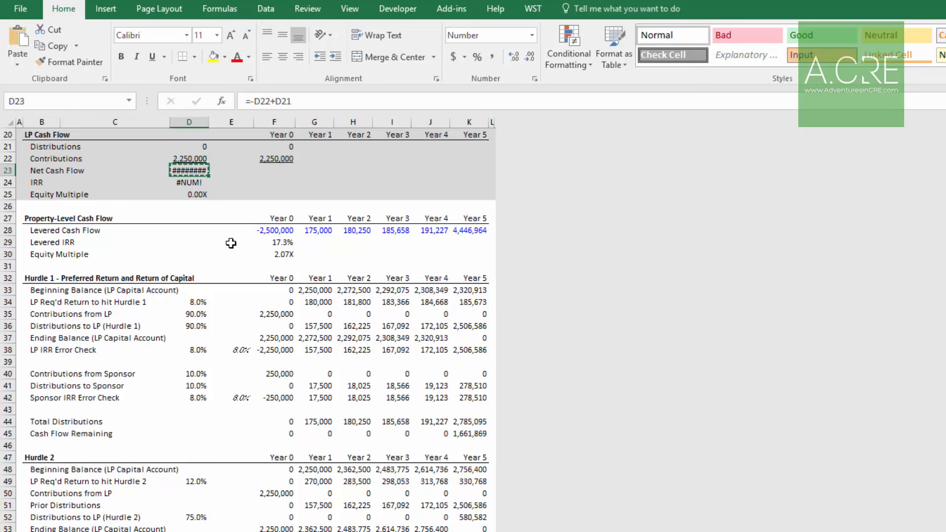
pyautogui.press('Right')
pyautogui.press('Right')
pyautogui.hotkey('ctrl', 'v')
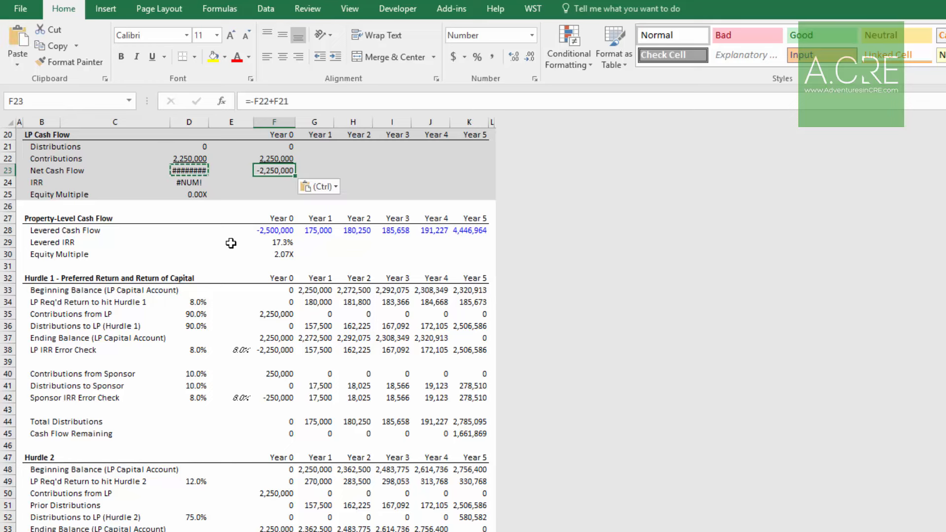
# AutoFit the width of column D to the LP net cash flow total in D23
pyautogui.press('Left')
pyautogui.press('Left')
pyautogui.hotkey('alt', 'h')
pyautogui.press('o')
pyautogui.press('i')
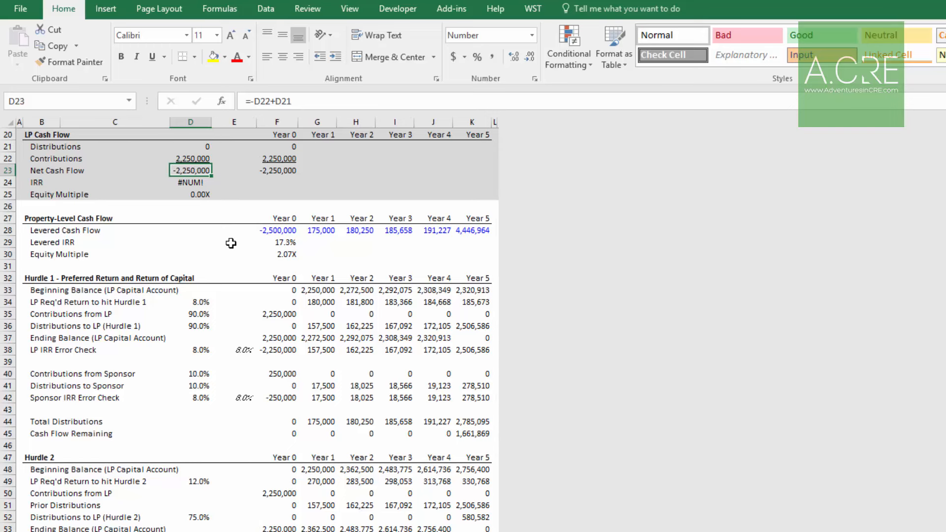
# Copy the LP's Year 0 distributions, contributions and net cash flow formulas in F21:F23 across Years 1 to 5
pyautogui.press('Right')
pyautogui.press('Right')
pyautogui.press('Right')
pyautogui.press('Left')
pyautogui.press('Up')
pyautogui.press('Up')
pyautogui.hotkey('shift', 'Down')
pyautogui.hotkey('shift', 'Down')
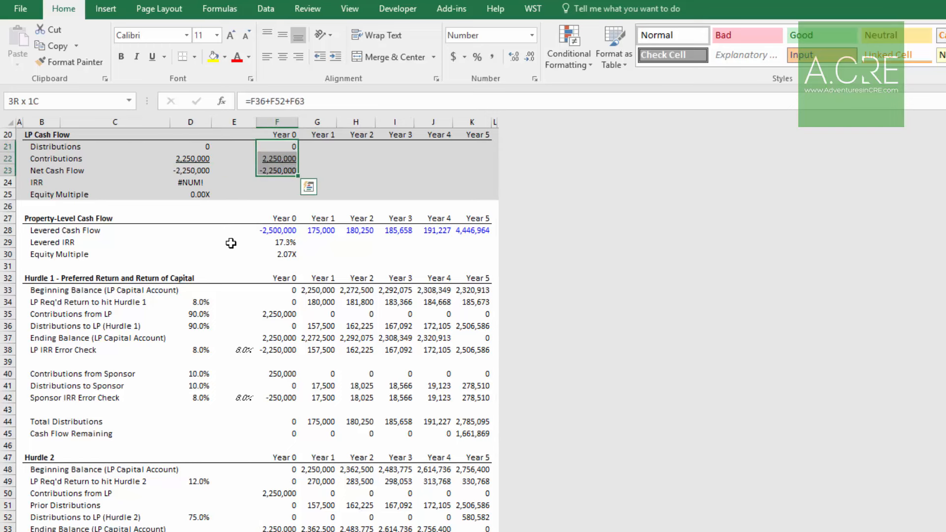
pyautogui.hotkey('ctrl', 'c')
pyautogui.press('Right')
pyautogui.hotkey('shift', 'Right')
pyautogui.hotkey('shift', 'Right')
pyautogui.hotkey('shift', 'Right')
pyautogui.hotkey('shift', 'Right')
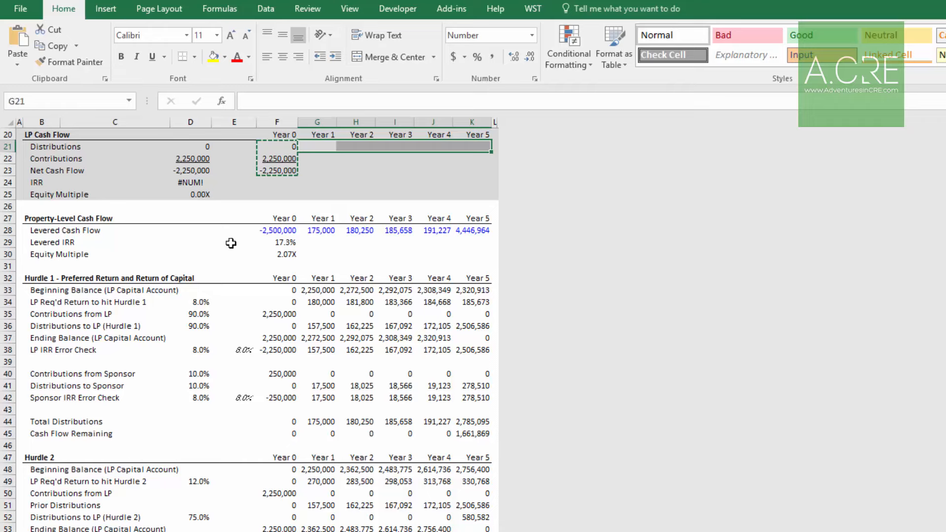
pyautogui.hotkey('ctrl', 'v')
pyautogui.press('Escape')
# Compare the LP IRR in D24 with the property-level levered IRR in F29
pyautogui.press('Left')
pyautogui.press('Down')
pyautogui.press('Down')
pyautogui.press('Down')
pyautogui.press('Left')
pyautogui.press('Left')
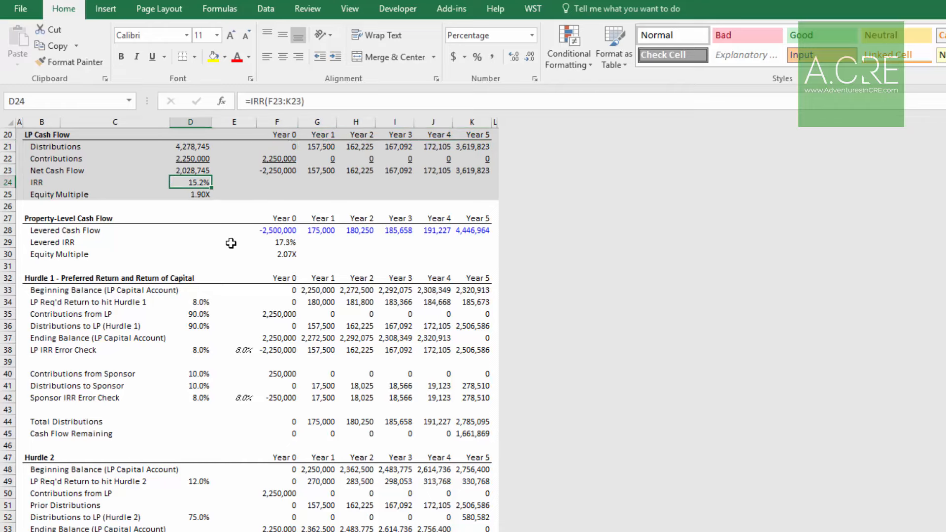
pyautogui.scroll(6, 177, 219)
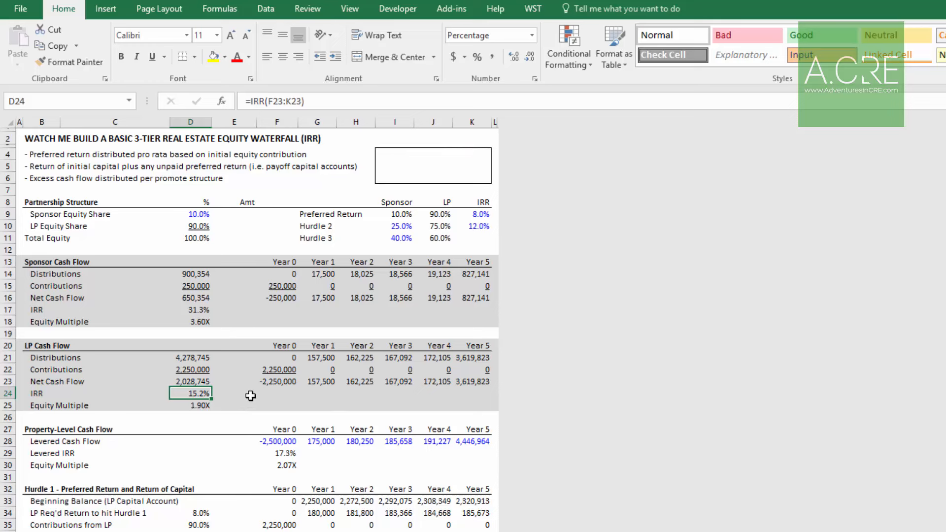
pyautogui.click(286, 453)
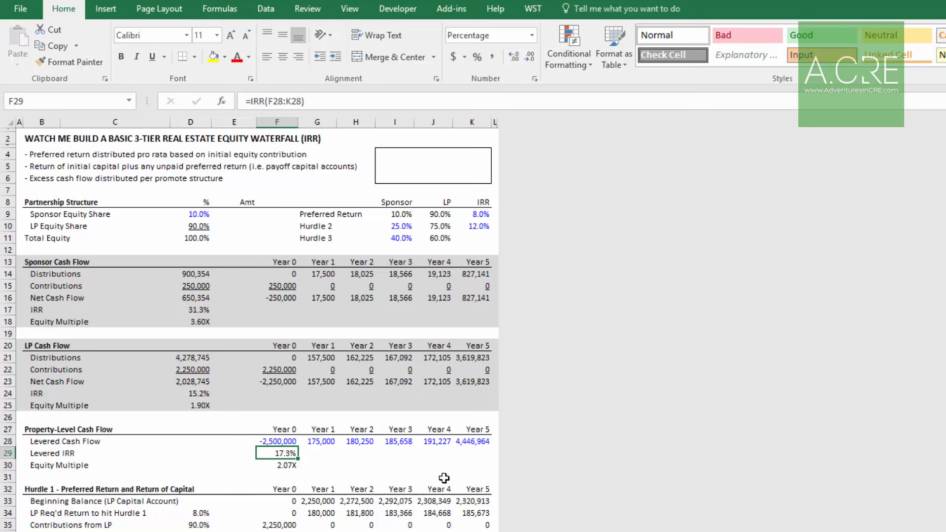
pyautogui.click(194, 394)
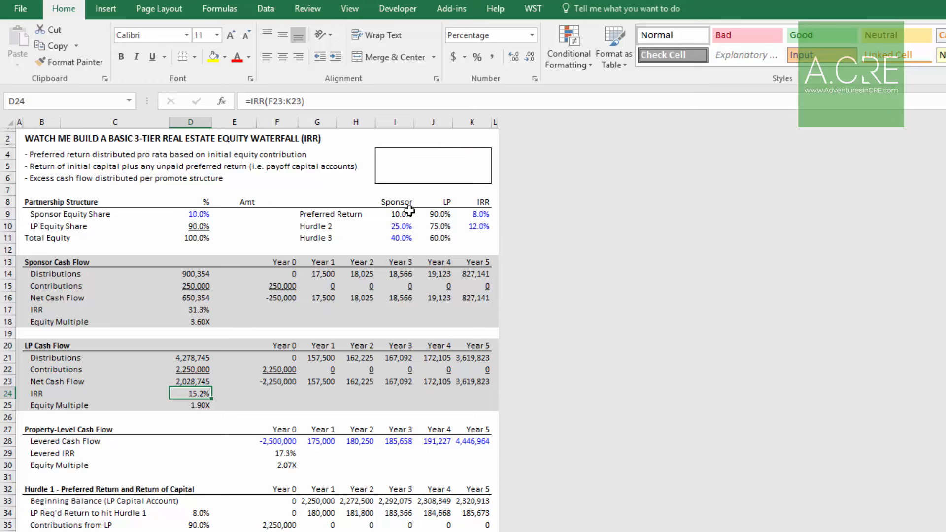
# Enter the heading "Error Check" in I4 of the empty bordered box
pyautogui.click(391, 154)
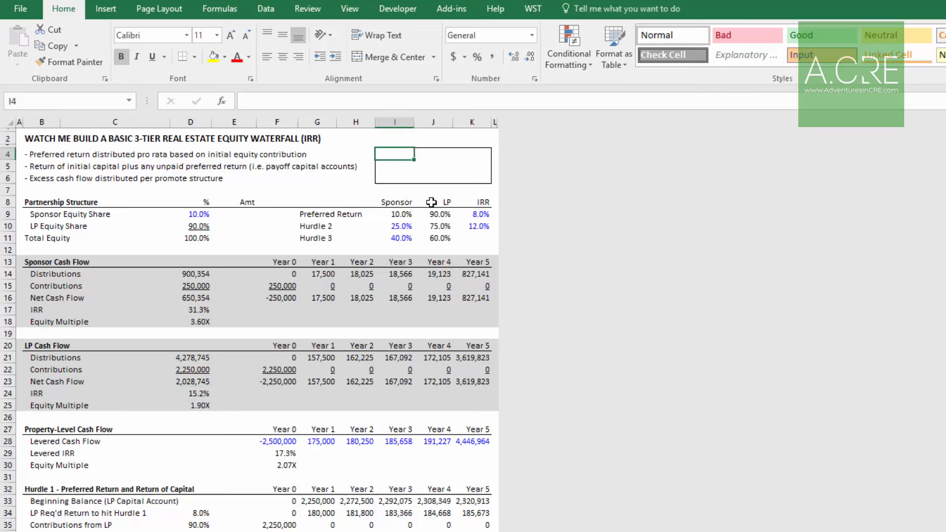
pyautogui.write('Eorr')
pyautogui.press('BackSpace')
pyautogui.press('BackSpace')
pyautogui.press('BackSpace')
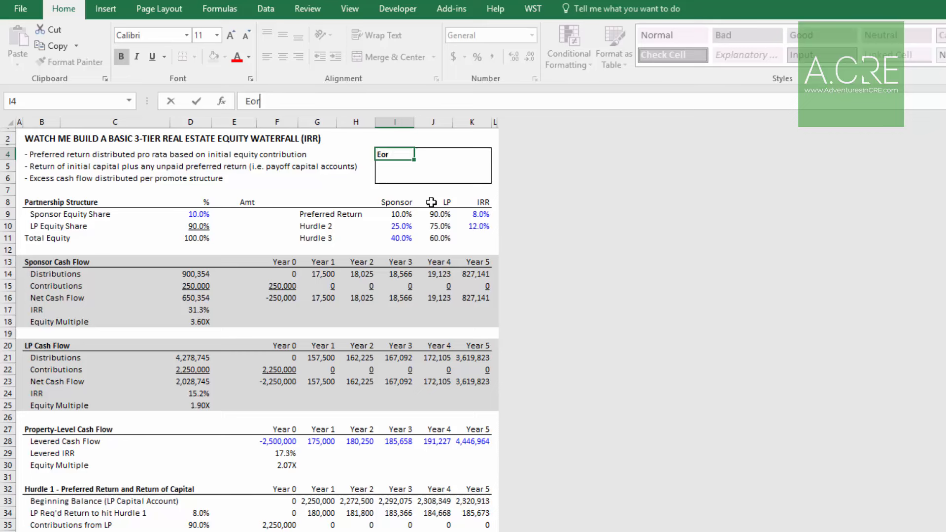
pyautogui.write('rror Check')
pyautogui.press('Return')
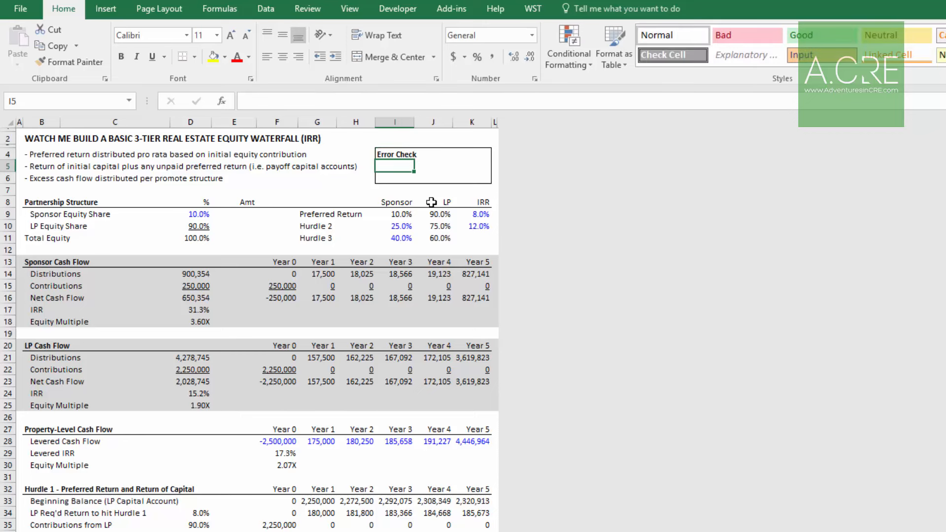
# Label the two rows below the Error Check heading "Net Project CF" in I5 and "Net Partnership CF" in I6
pyautogui.write('Net Project CF')
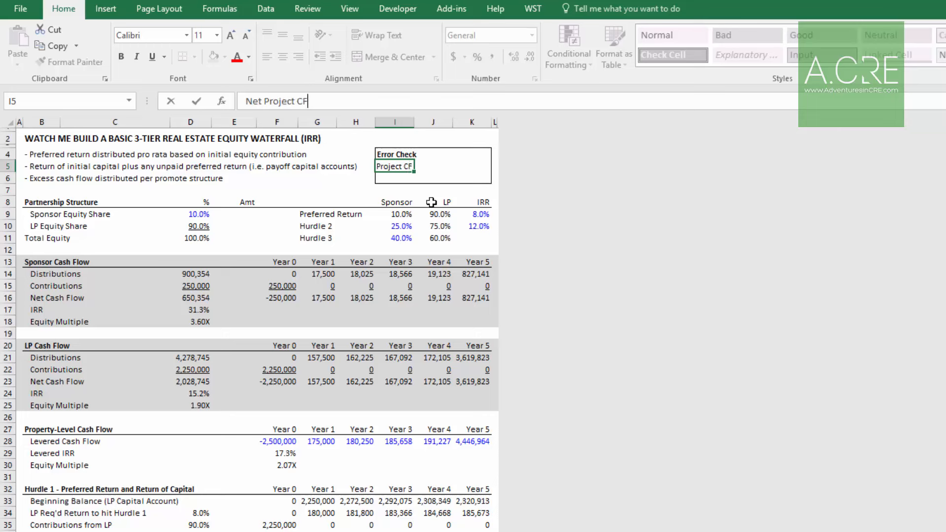
pyautogui.press('Return')
pyautogui.write('Net Part')
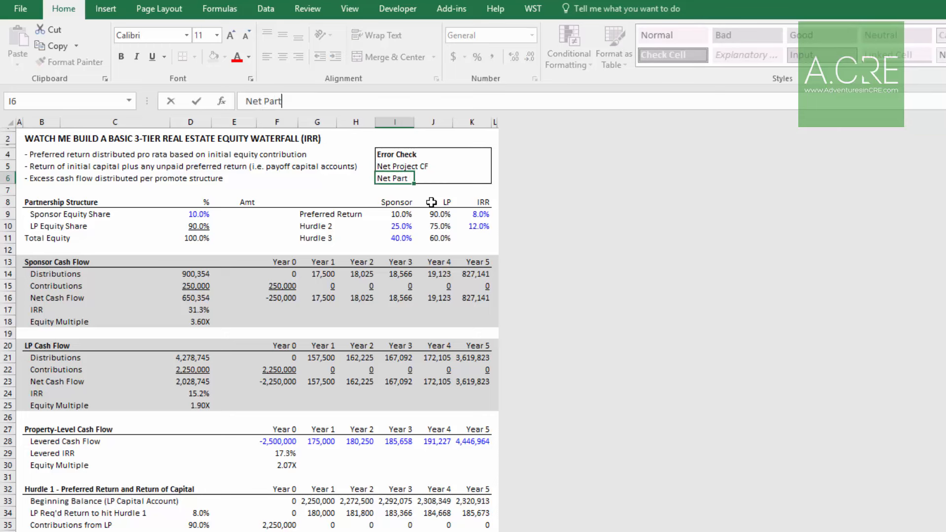
pyautogui.write('nership CF')
pyautogui.press('Return')
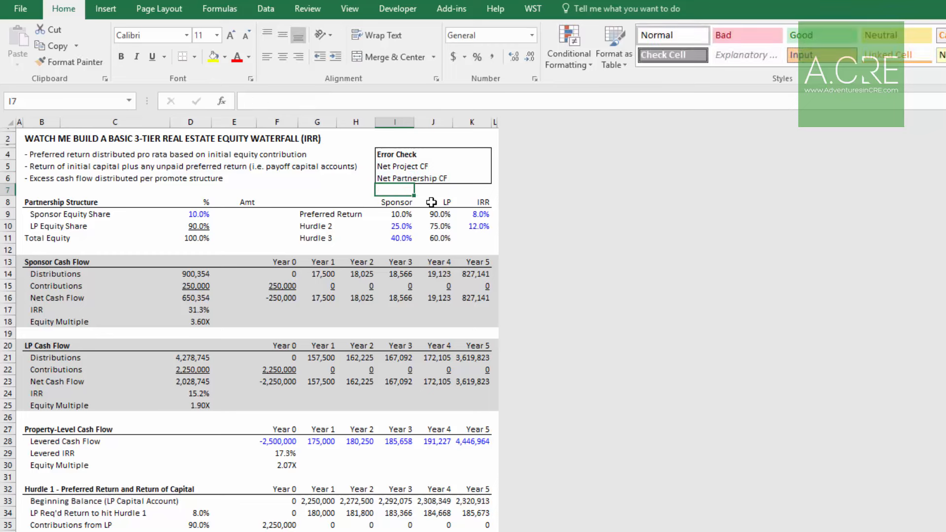
# Calculate the net project cash flow in K5 by summing the levered cash flows in F28:K28
pyautogui.press('Up')
pyautogui.press('Up')
pyautogui.press('Right')
pyautogui.press('Right')
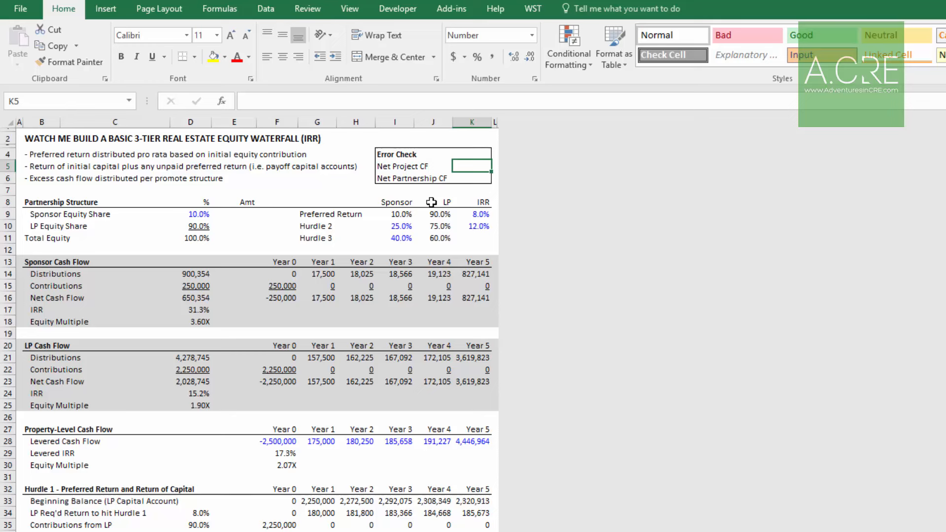
pyautogui.write('=SUM(')
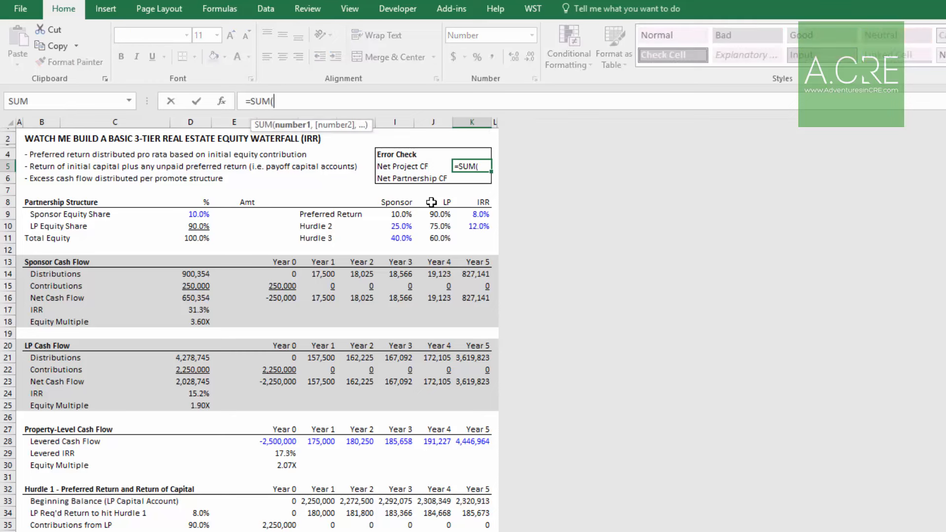
pyautogui.press('Left')
pyautogui.press('Left')
pyautogui.press('Left')
pyautogui.press('Down')
pyautogui.press('Down')
pyautogui.press('Left')
pyautogui.press('Down')
pyautogui.press('Down')
pyautogui.press('Down')
pyautogui.press('Down')
pyautogui.press('Down')
pyautogui.press('Down')
pyautogui.press('Down')
pyautogui.press('Down')
pyautogui.press('Down')
pyautogui.press('Down')
pyautogui.press('Down')
pyautogui.press('Down')
pyautogui.press('Down')
pyautogui.press('Down')
pyautogui.press('Down')
pyautogui.press('Down')
pyautogui.press('Down')
pyautogui.press('Down')
pyautogui.press('Down')
pyautogui.press('Left')
pyautogui.press('Down')
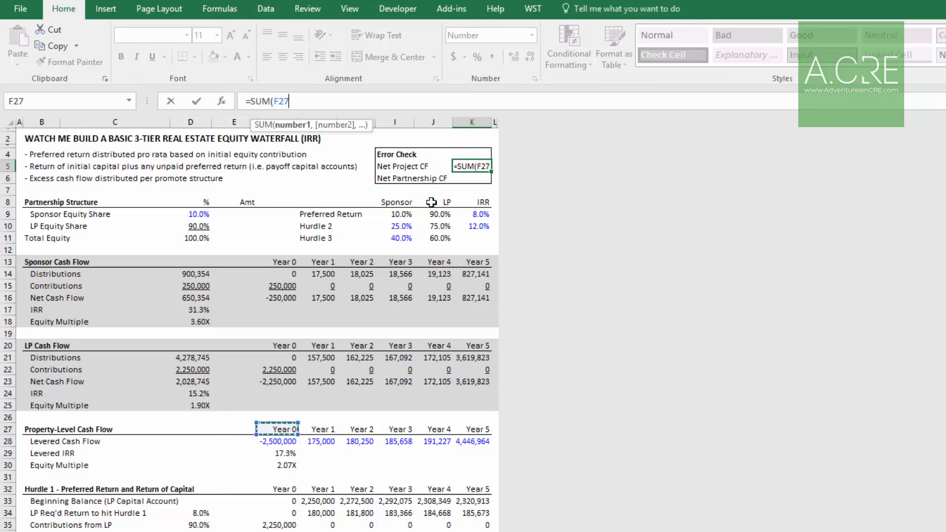
pyautogui.press('Down')
pyautogui.hotkey('ctrl', 'shift', 'Right')
pyautogui.press('Return')
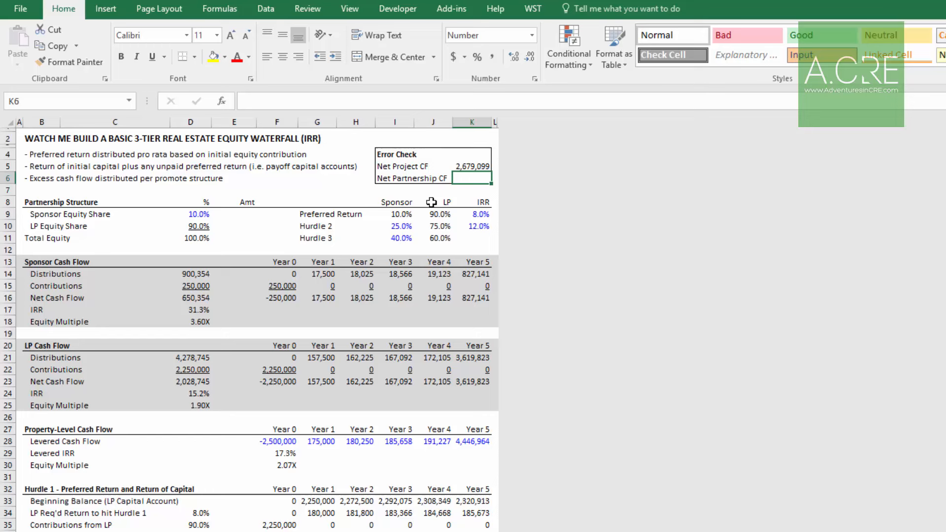
# Calculate the net partnership cash flow in K6 from the Sponsor and LP net cash flows with =SUM(F16:K16,F23:K23)
pyautogui.write('=SUM(')
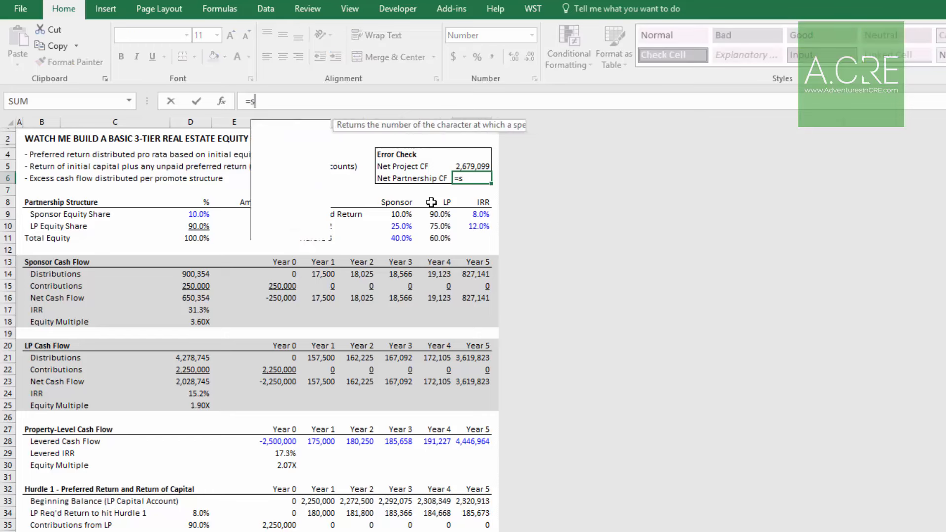
pyautogui.press('Left')
pyautogui.press('Left')
pyautogui.press('Down')
pyautogui.press('Left')
pyautogui.press('Down')
pyautogui.press('Down')
pyautogui.press('Left')
pyautogui.press('Down')
pyautogui.press('Down')
pyautogui.press('Left')
pyautogui.press('Down')
pyautogui.press('Down')
pyautogui.press('Down')
pyautogui.press('Down')
pyautogui.press('Down')
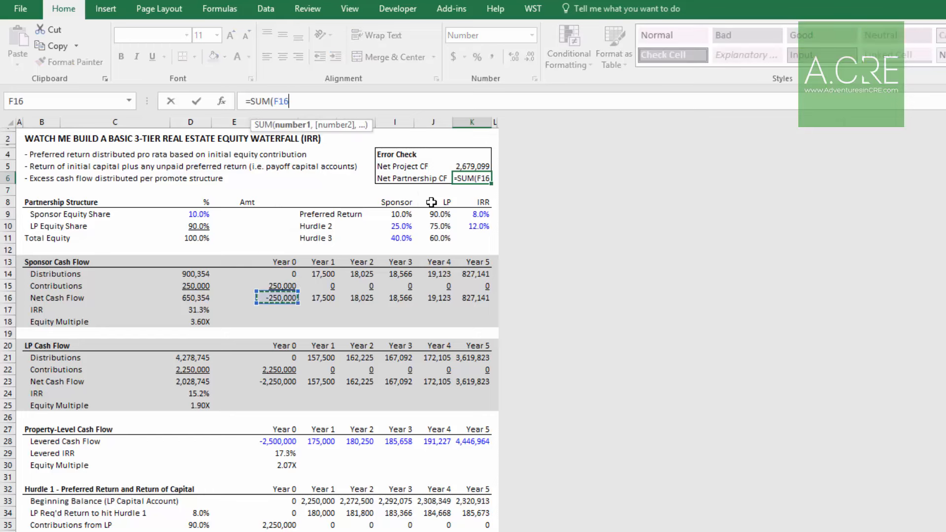
pyautogui.hotkey('ctrl', 'shift', 'Right')
pyautogui.write(',')
pyautogui.press('Left')
pyautogui.press('Down')
pyautogui.press('Left')
pyautogui.press('Down')
pyautogui.press('Left')
pyautogui.press('Left')
pyautogui.press('Down')
pyautogui.press('Left')
pyautogui.press('Down')
pyautogui.press('Down')
pyautogui.press('Down')
pyautogui.press('Down')
pyautogui.press('Down')
pyautogui.press('Down')
pyautogui.press('Down')
pyautogui.press('Down')
pyautogui.press('Down')
pyautogui.press('Down')
pyautogui.press('Down')
pyautogui.press('Down')
pyautogui.press('Down')
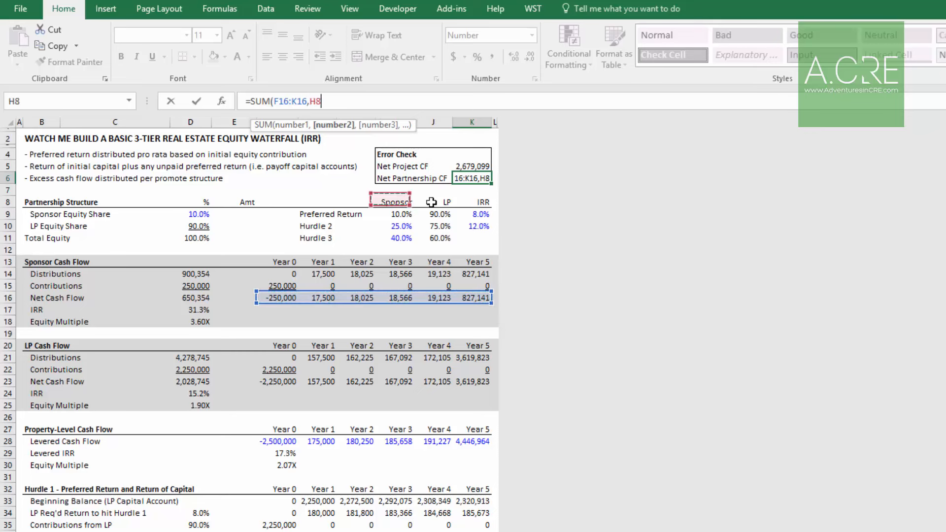
pyautogui.press('Down')
pyautogui.hotkey('ctrl', 'shift', 'Right')
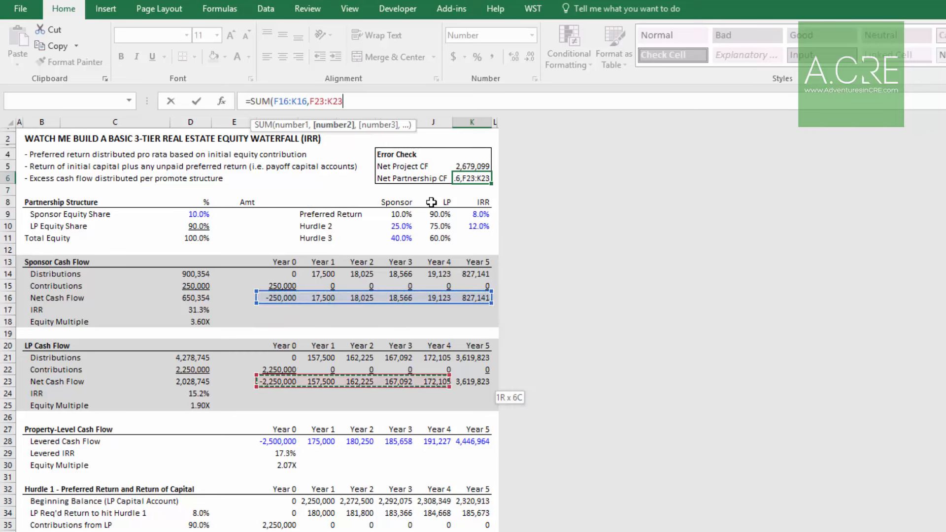
pyautogui.press('Return')
pyautogui.press('Up')
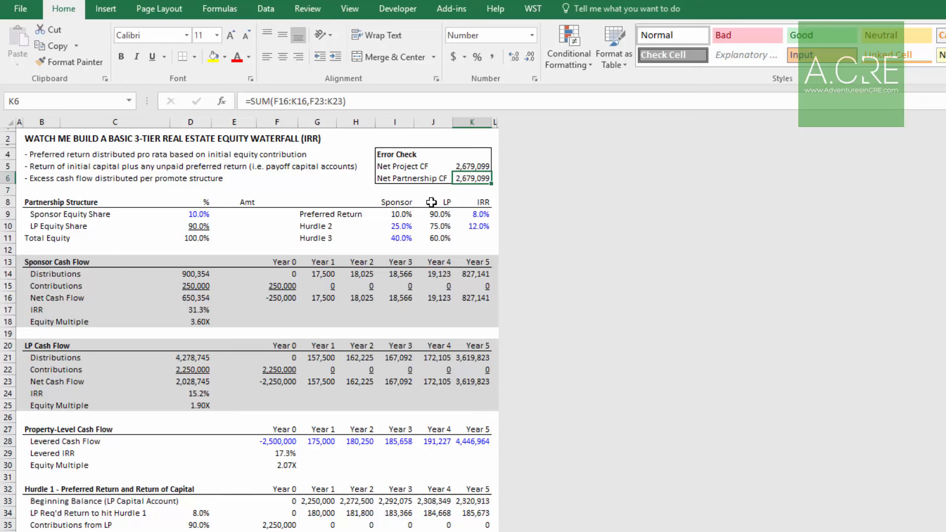
pyautogui.press('Up')
pyautogui.press('Up')
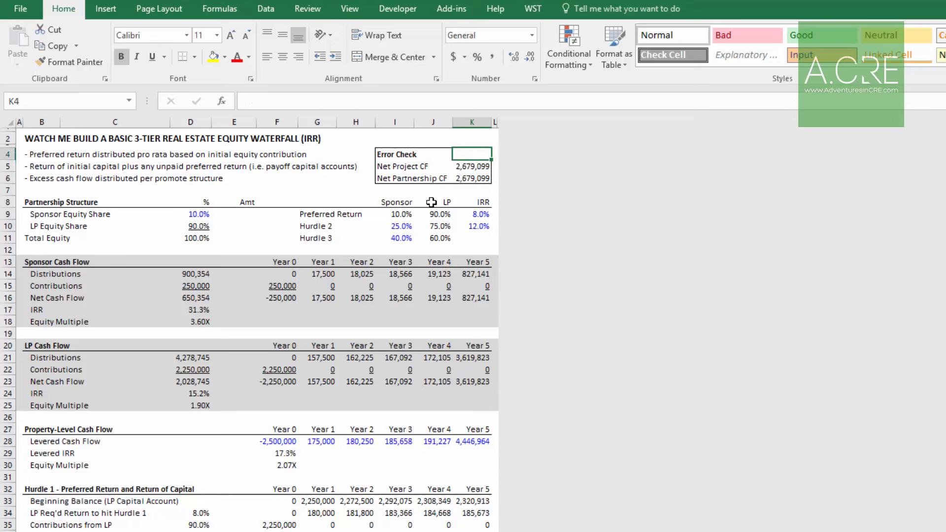
pyautogui.write('=')
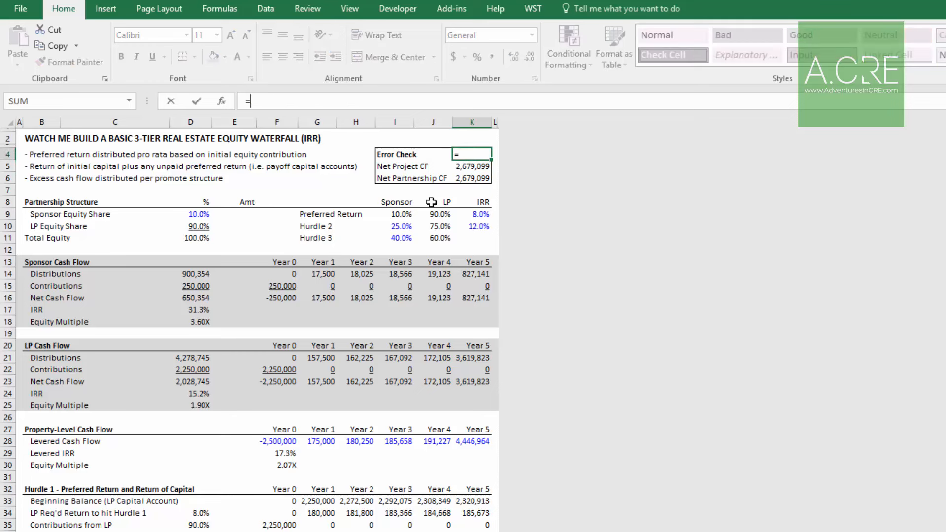
pyautogui.write('round(')
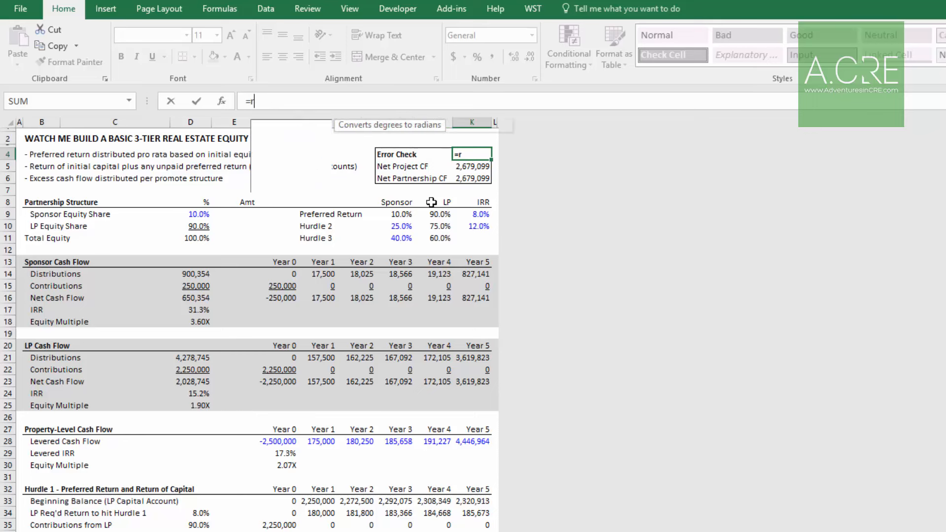
pyautogui.press('Down')
pyautogui.write(',0)')
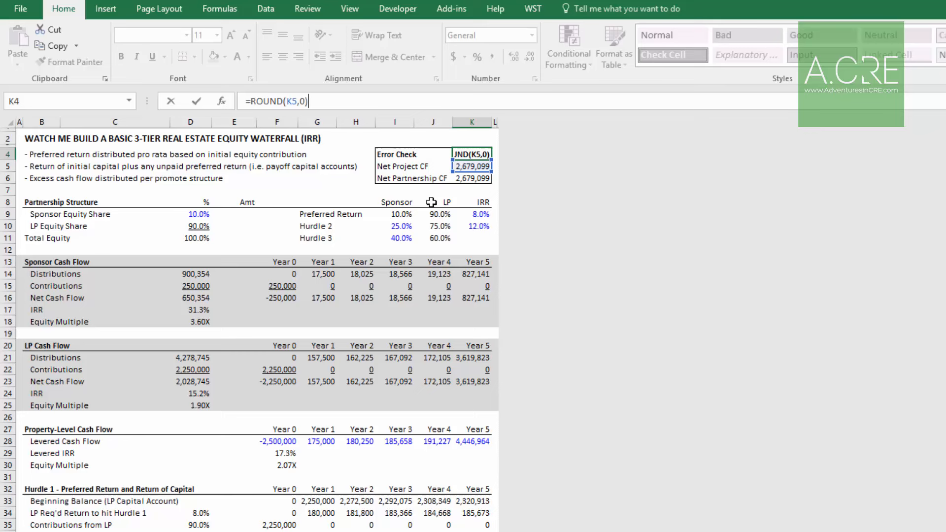
pyautogui.press('BackSpace')
pyautogui.press('BackSpace')
pyautogui.press('Escape')
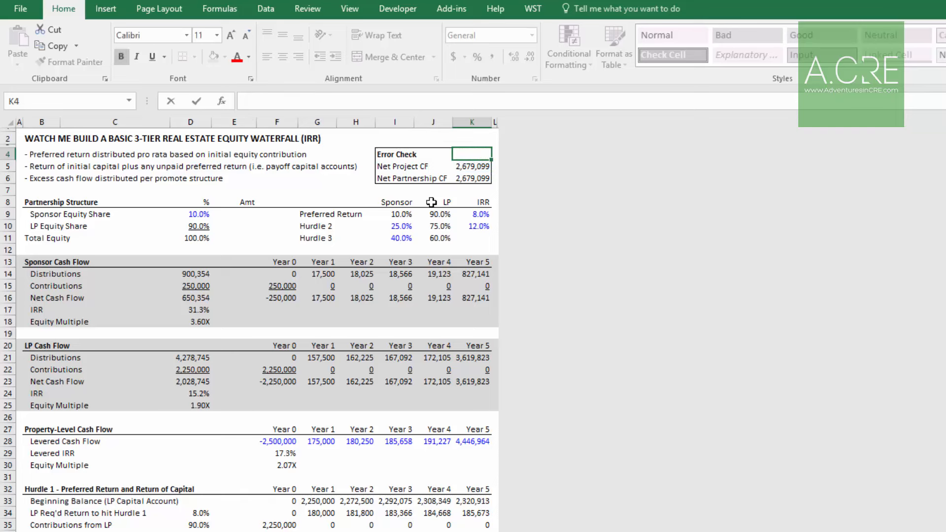
# Add the error check in K4 with =IF(ROUND(K5,0)=ROUND(K6,0),"OK","ERROR")
pyautogui.write('=if')
pyautogui.press('Tab')
pyautogui.write('roundu')
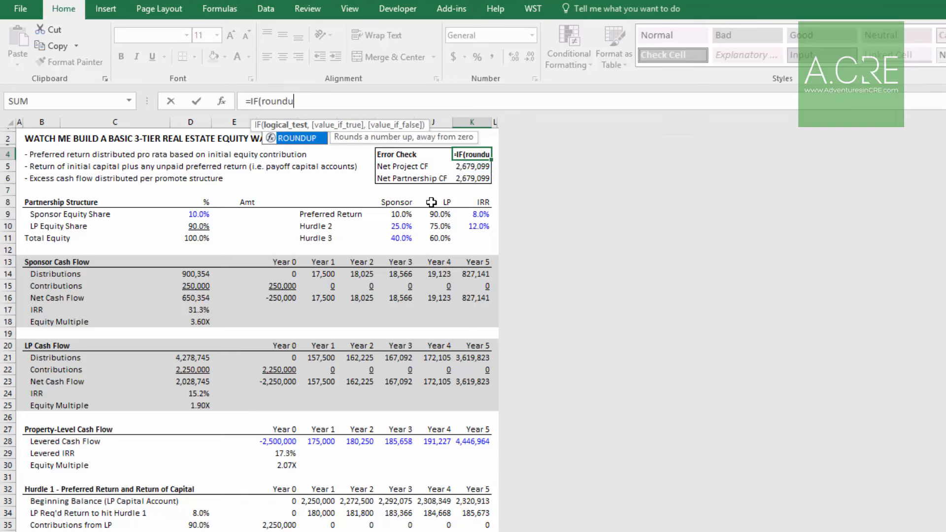
pyautogui.press('BackSpace')
pyautogui.press('Tab')
pyautogui.press('Down')
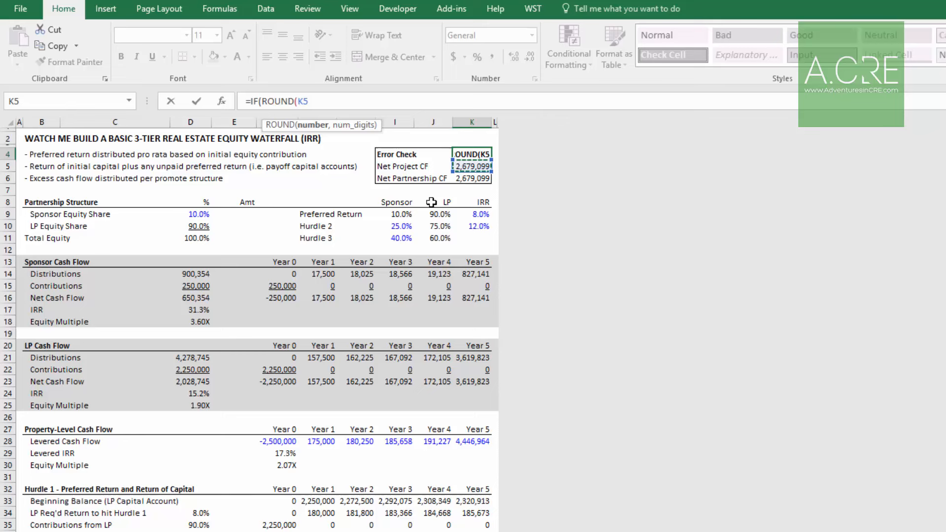
pyautogui.write(',')
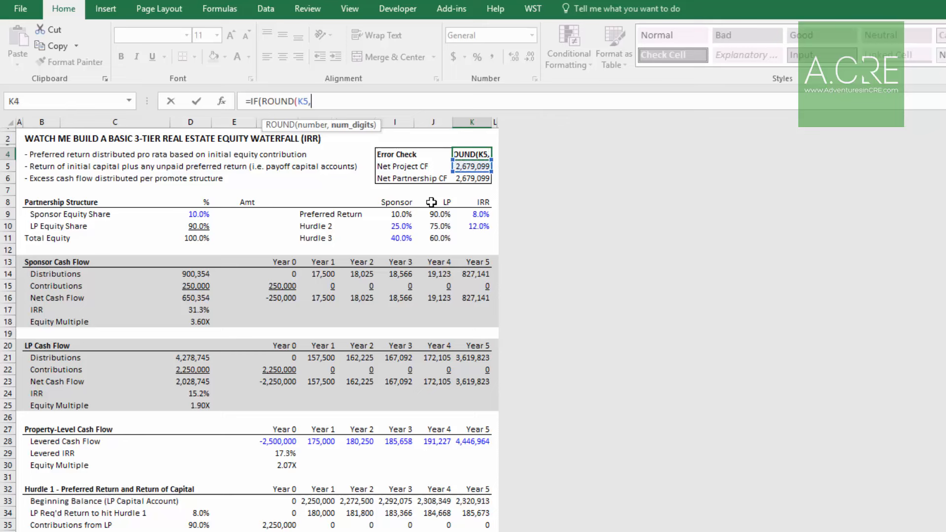
pyautogui.write('0)=rou')
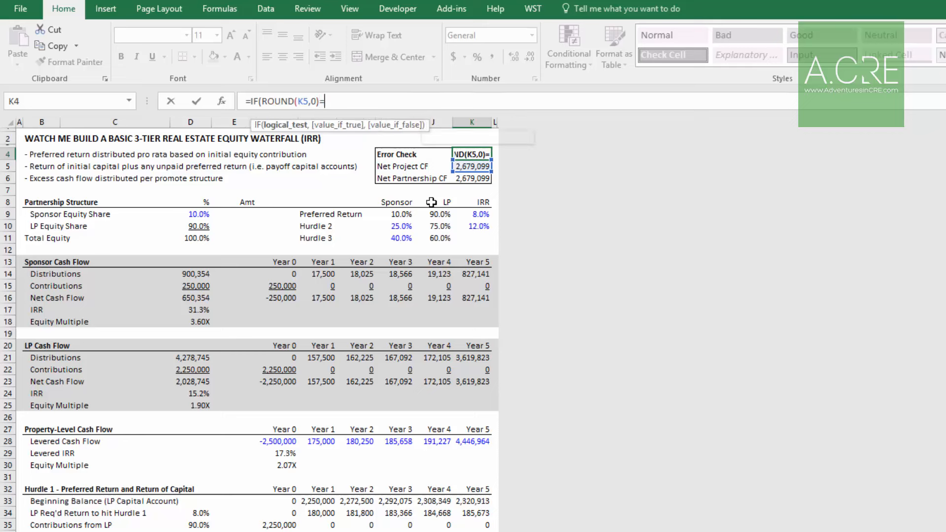
pyautogui.press('Tab')
pyautogui.press('Down')
pyautogui.press('Down')
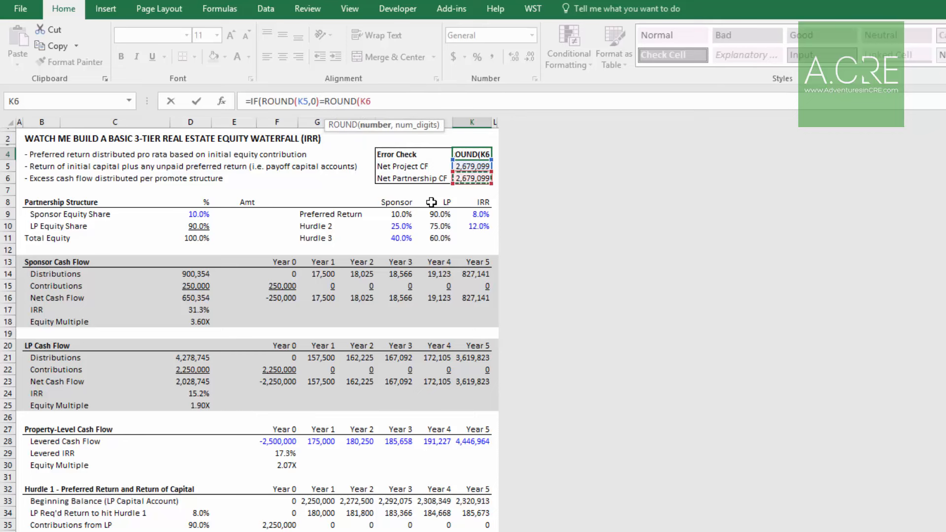
pyautogui.write(',0)')
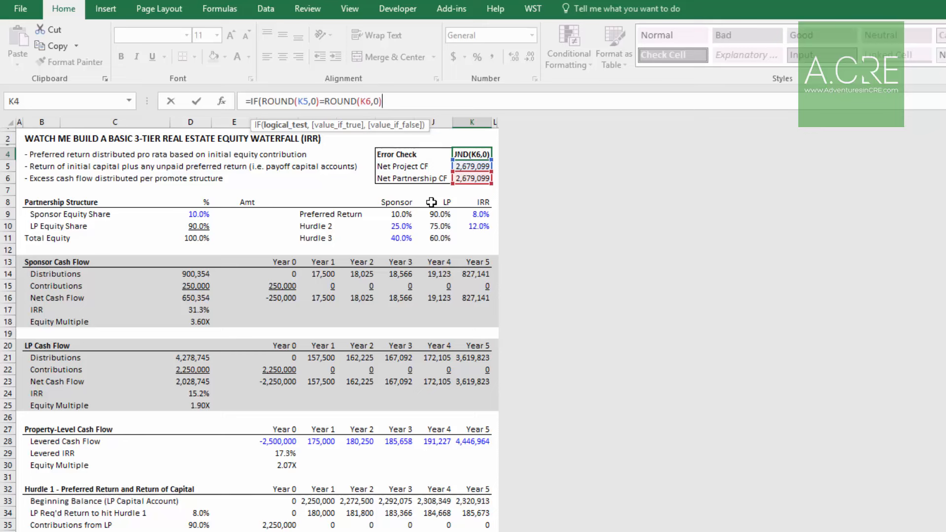
pyautogui.write(',"OK",')
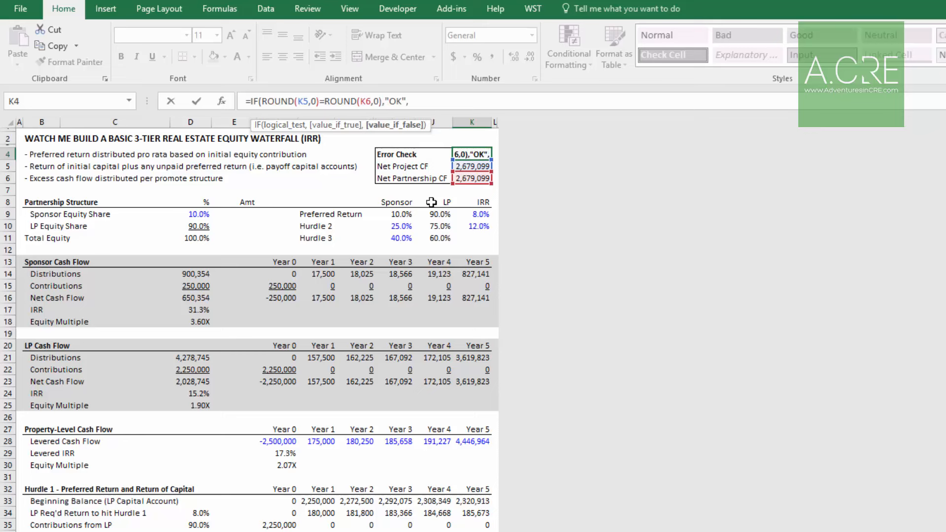
pyautogui.write('"ERROR"')
pyautogui.press('Return')
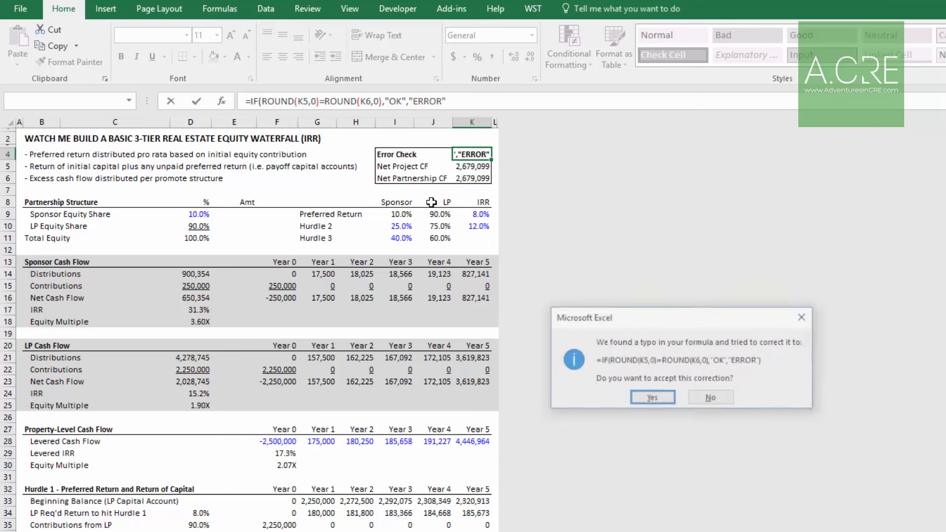
pyautogui.press('Return')
pyautogui.press('Left')
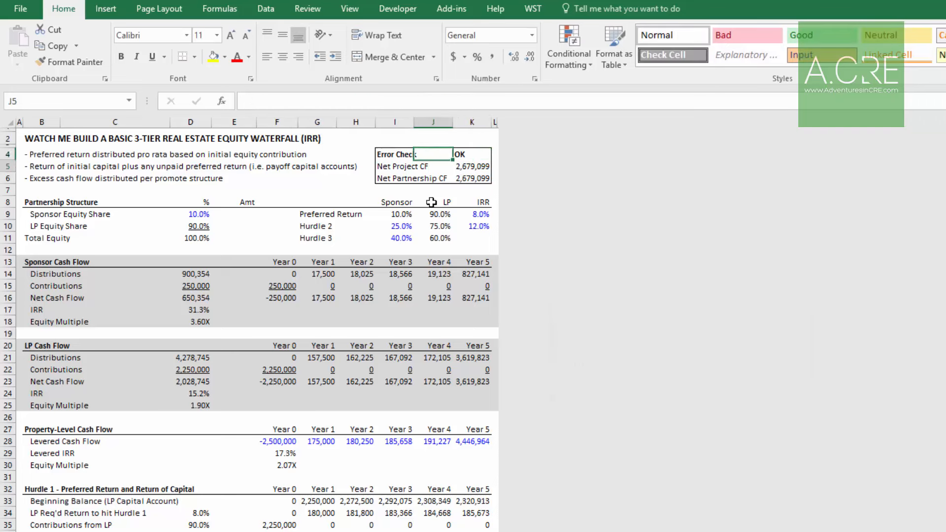
pyautogui.press('Left')
pyautogui.press('Left')
pyautogui.press('Left')
pyautogui.press('Left')
pyautogui.press('Left')
pyautogui.press('Left')
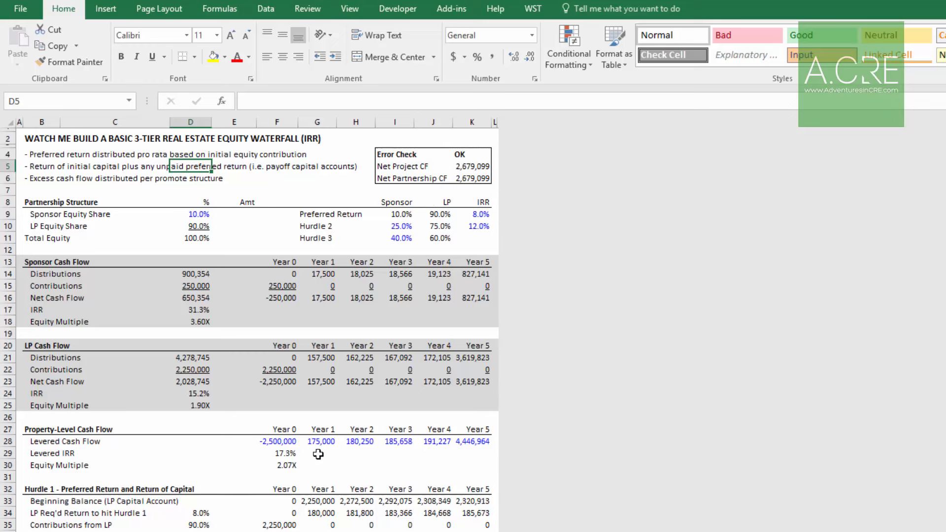